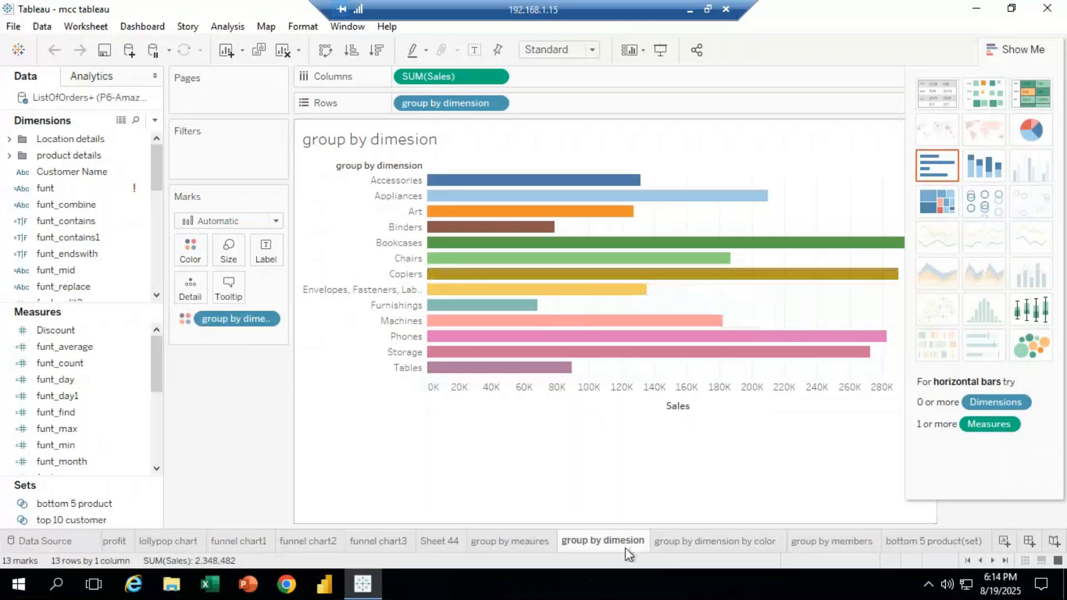
Review the existing worksheets for group by dimension by color, group by members, and the bottom 5 product set.
{"action": "mouse_move", "coordinate": [743, 548]}
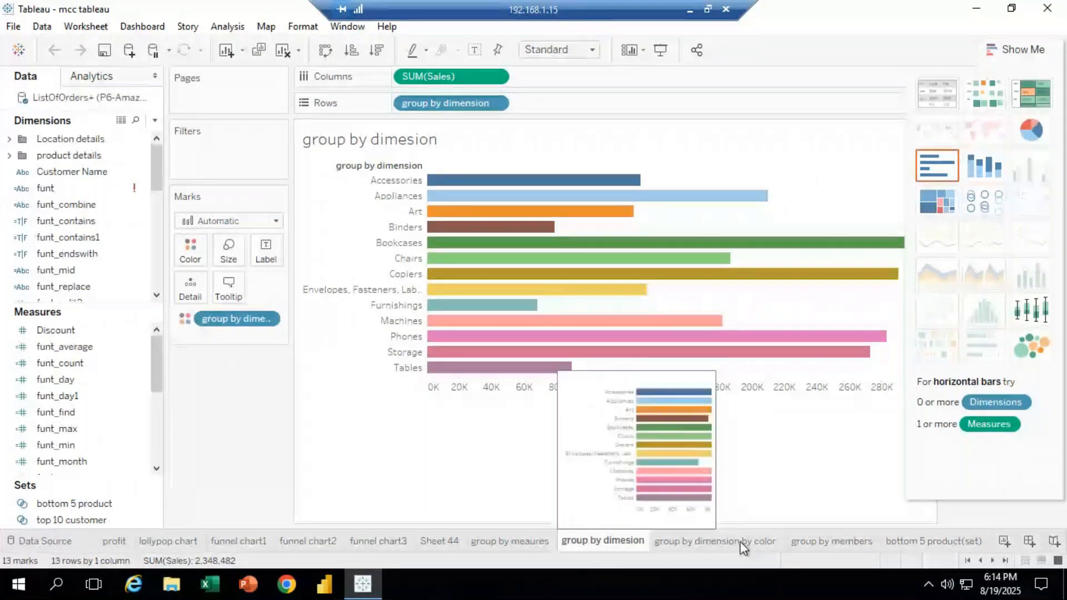
{"action": "left_click", "coordinate": [743, 542]}
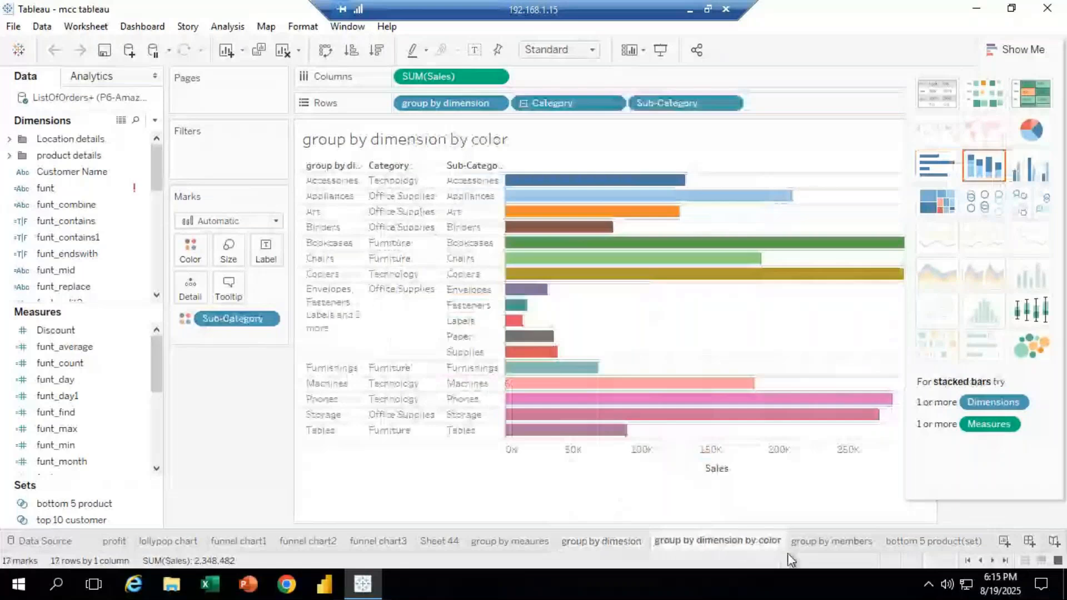
{"action": "left_click", "coordinate": [829, 542]}
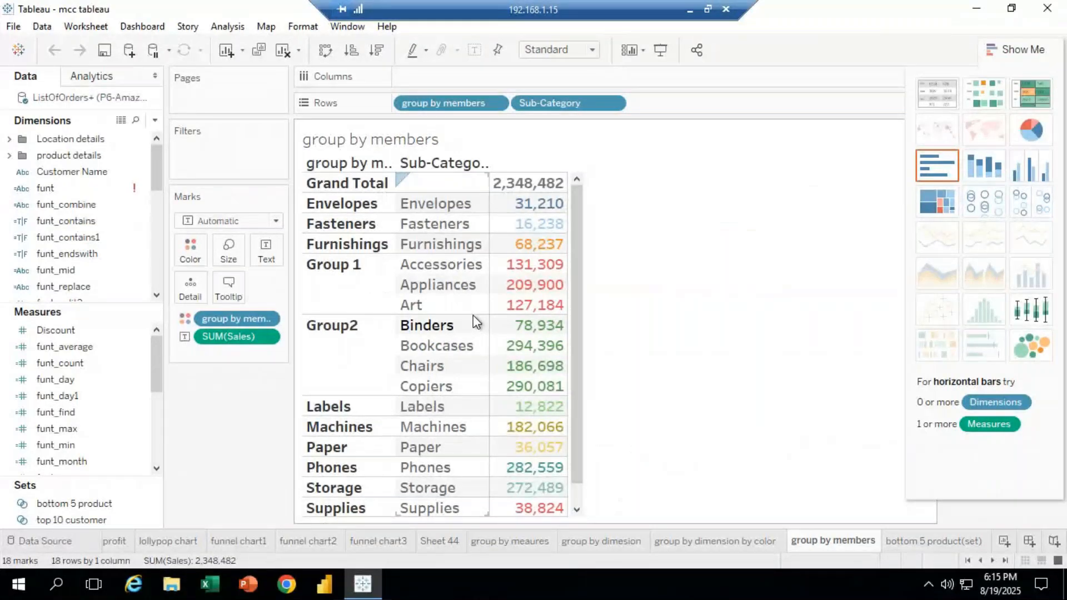
{"action": "left_click", "coordinate": [934, 541]}
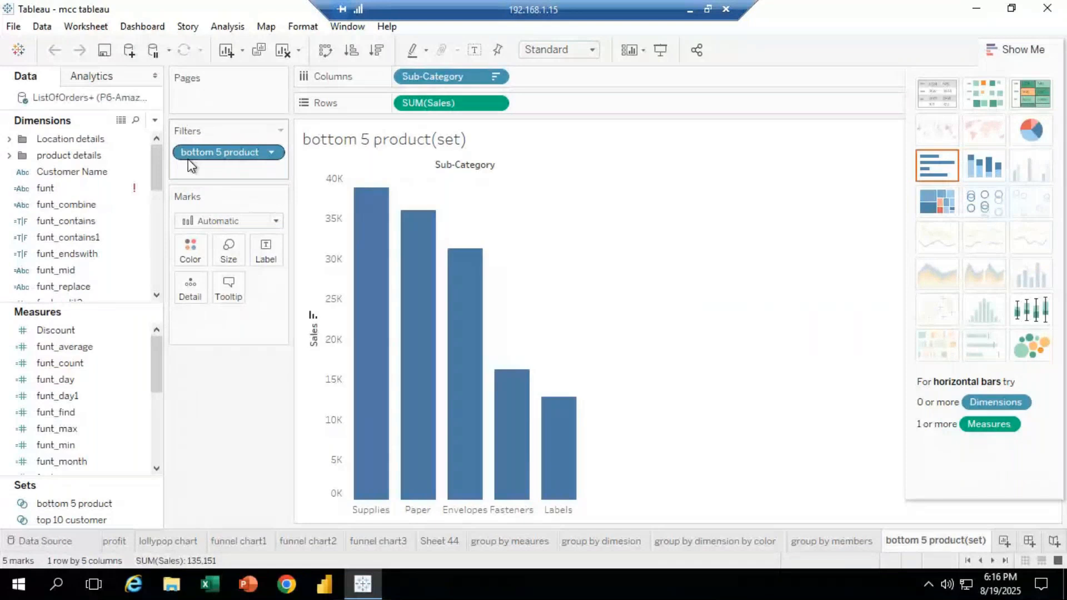
Create a new worksheet and expand the product details folder and its product hierarchy.
{"action": "key", "text": "ctrl+m"}
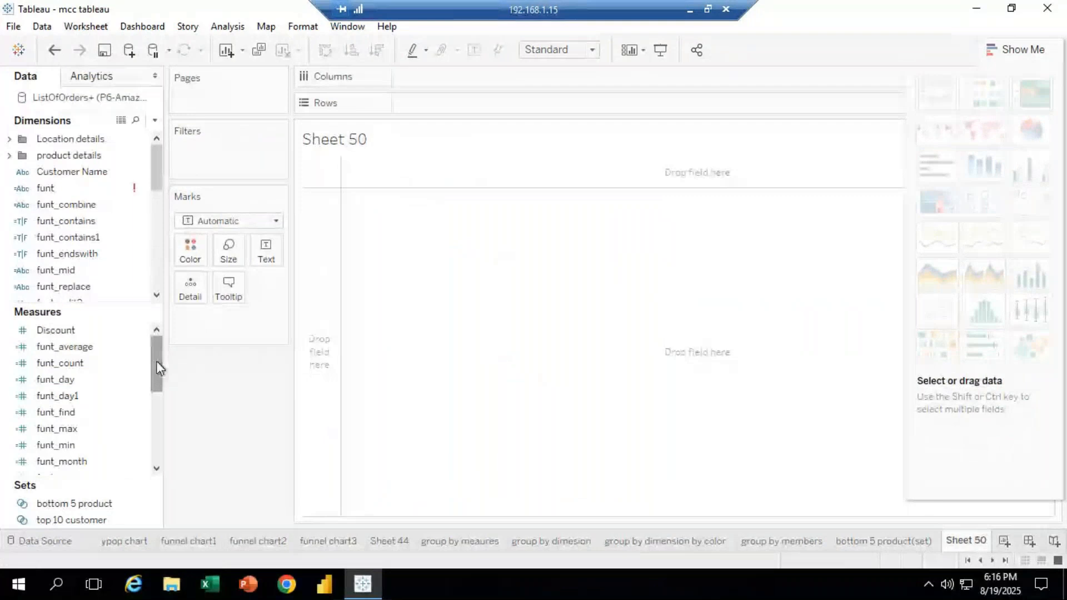
{"action": "left_click", "coordinate": [62, 173]}
{"action": "left_click", "coordinate": [9, 156]}
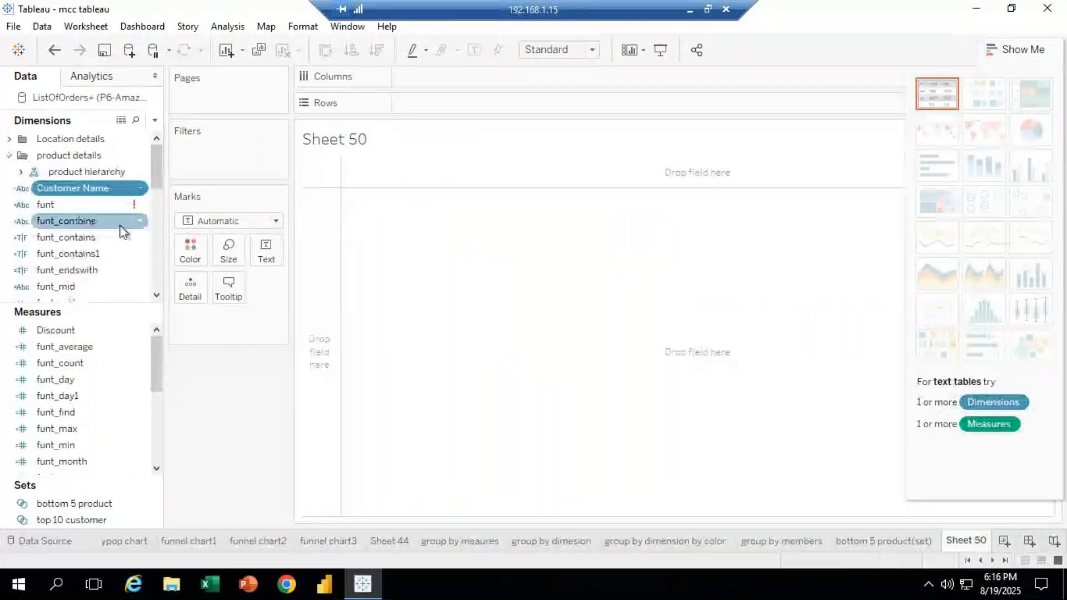
{"action": "left_click", "coordinate": [19, 173]}
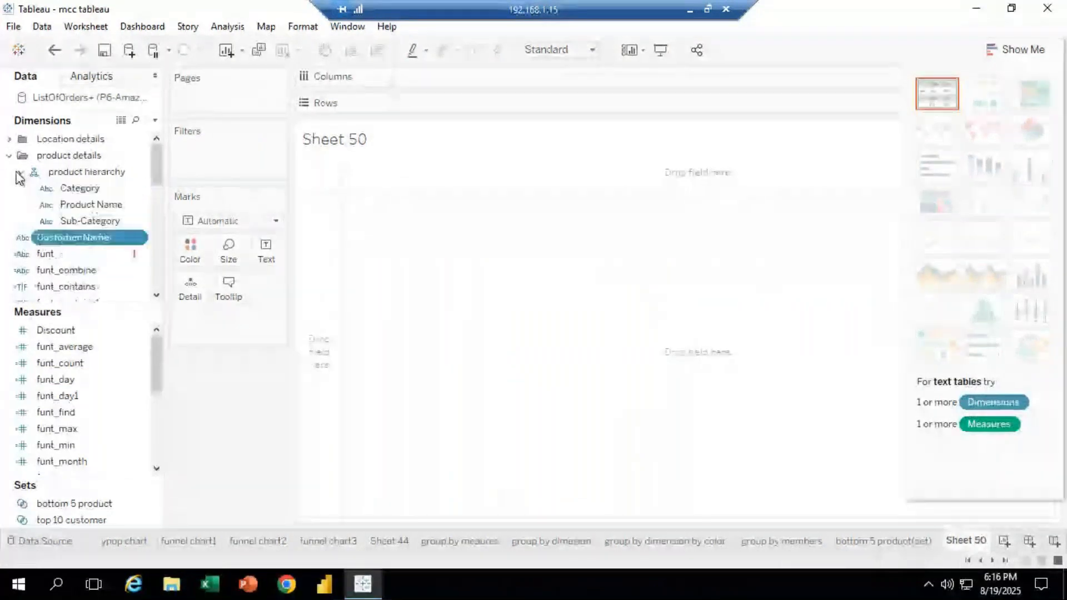
Try a text table of Sales by Sub-Category, clearing Sub-Category from the rows again.
{"action": "left_click_drag", "start_coordinate": [108, 219], "coordinate": [455, 239]}
{"action": "left_click_drag", "start_coordinate": [157, 375], "coordinate": [160, 429]}
{"action": "left_click_drag", "start_coordinate": [48, 428], "coordinate": [405, 233]}
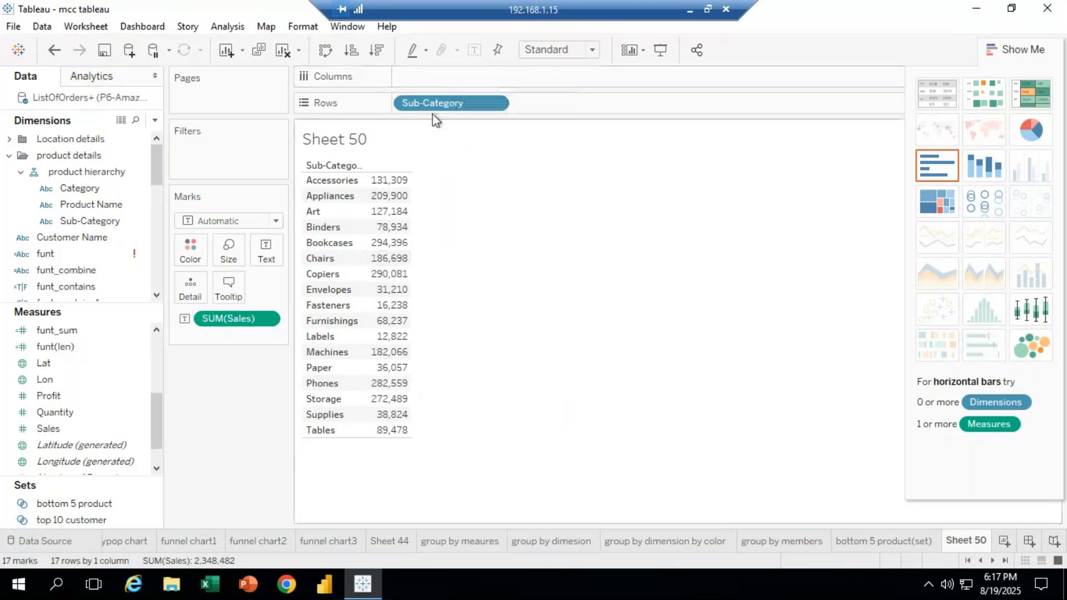
{"action": "left_click_drag", "start_coordinate": [433, 105], "coordinate": [245, 428]}
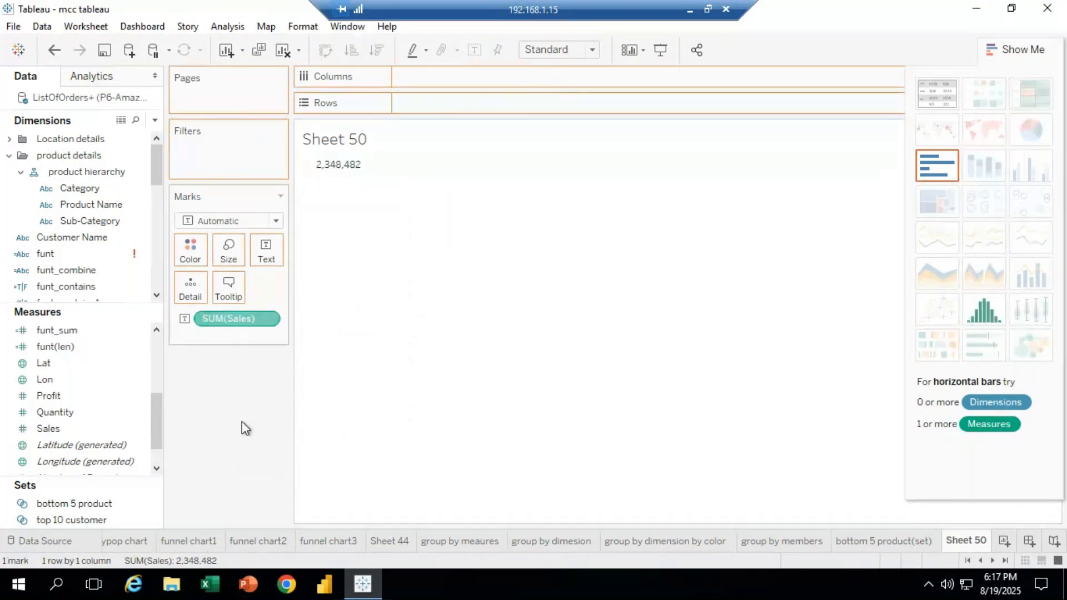
Build a horizontal bar chart with Customer Name on rows and the sum of Sales on columns.
{"action": "mouse_move", "coordinate": [112, 240]}
{"action": "left_mouse_down"}
{"action": "mouse_move", "coordinate": [365, 109]}
{"action": "mouse_move", "coordinate": [462, 74]}
{"action": "mouse_move", "coordinate": [473, 118]}
{"action": "left_mouse_up"}
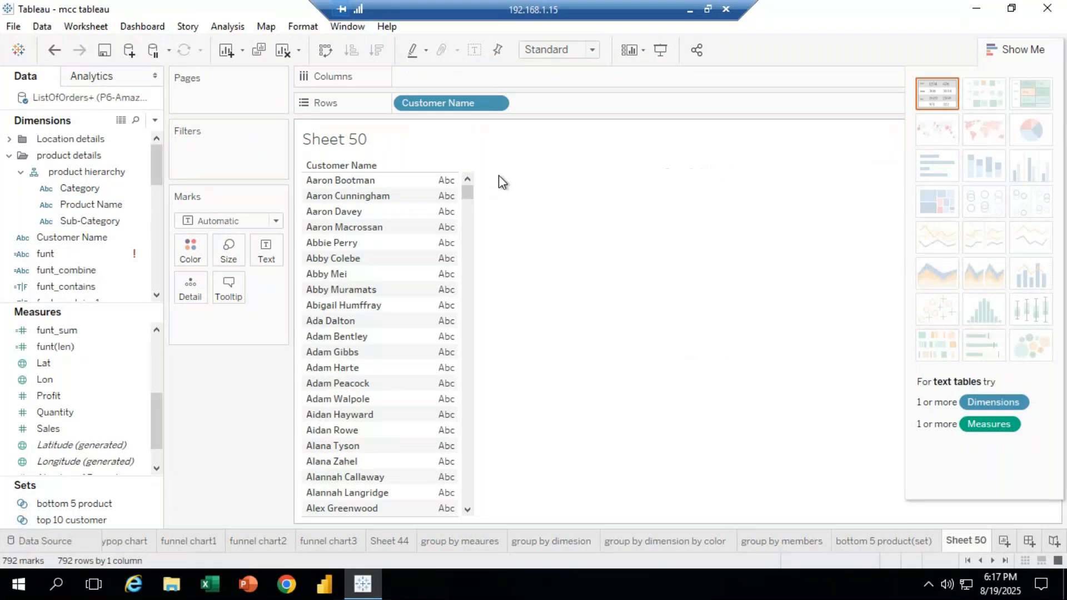
{"action": "key", "text": "ctrl+1"}
{"action": "left_click_drag", "start_coordinate": [49, 429], "coordinate": [249, 189]}
{"action": "left_click_drag", "start_coordinate": [453, 73], "coordinate": [453, 77]}
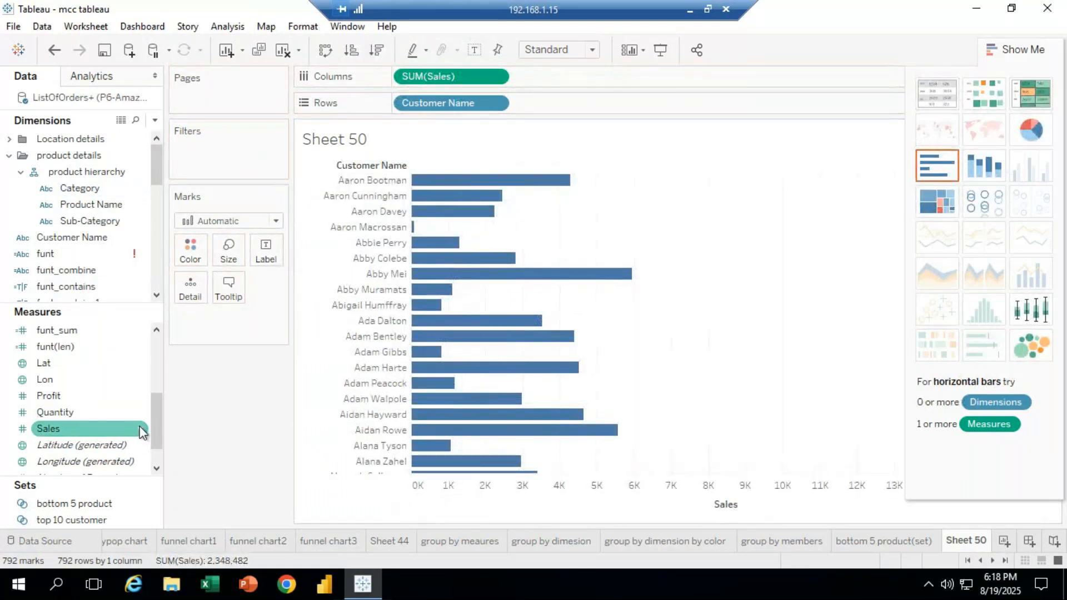
Start creating a set from the Customer Name dimension and name it "set by condition".
{"action": "left_click_drag", "start_coordinate": [150, 432], "coordinate": [150, 384]}
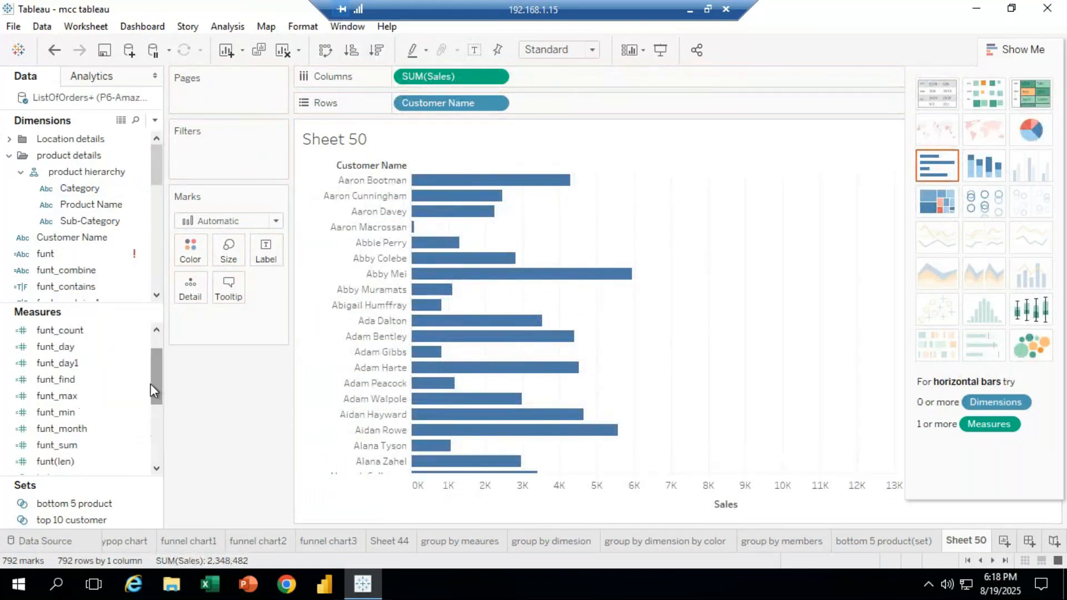
{"action": "right_click", "coordinate": [91, 238]}
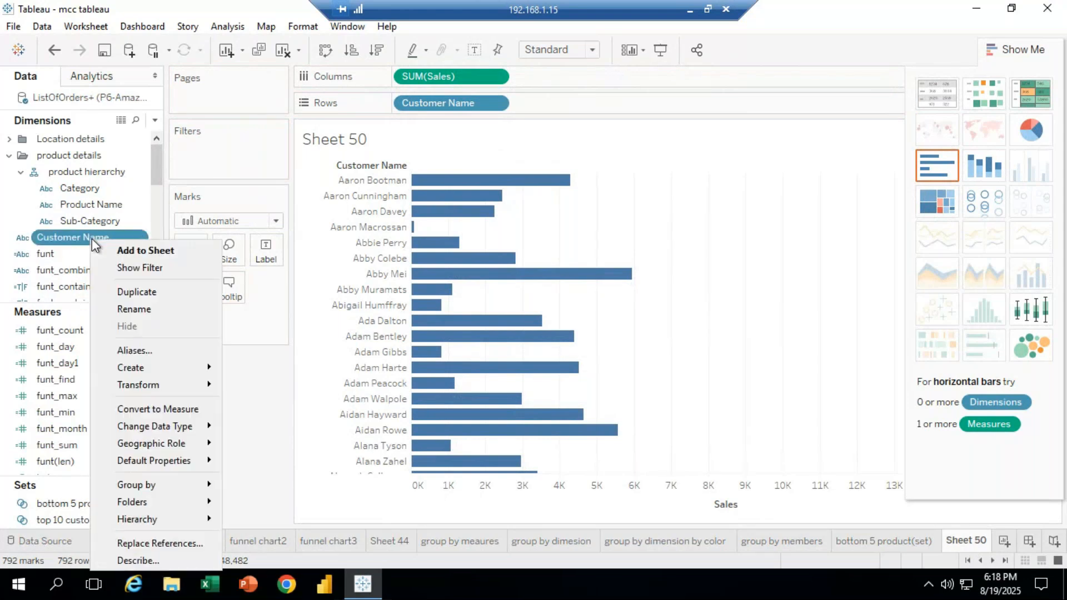
{"action": "mouse_move", "coordinate": [153, 370]}
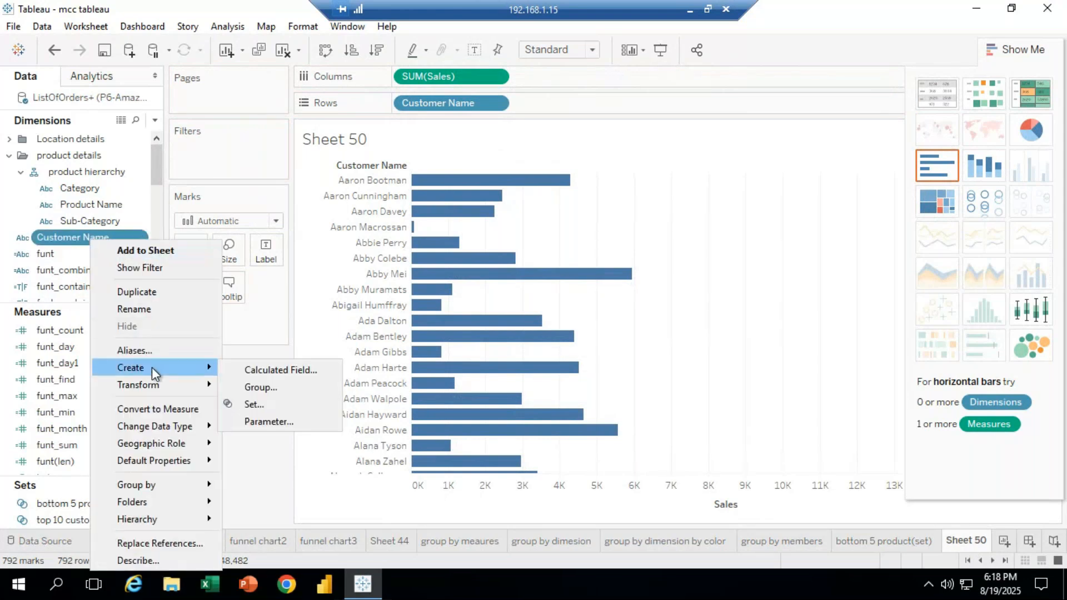
{"action": "left_click", "coordinate": [265, 408]}
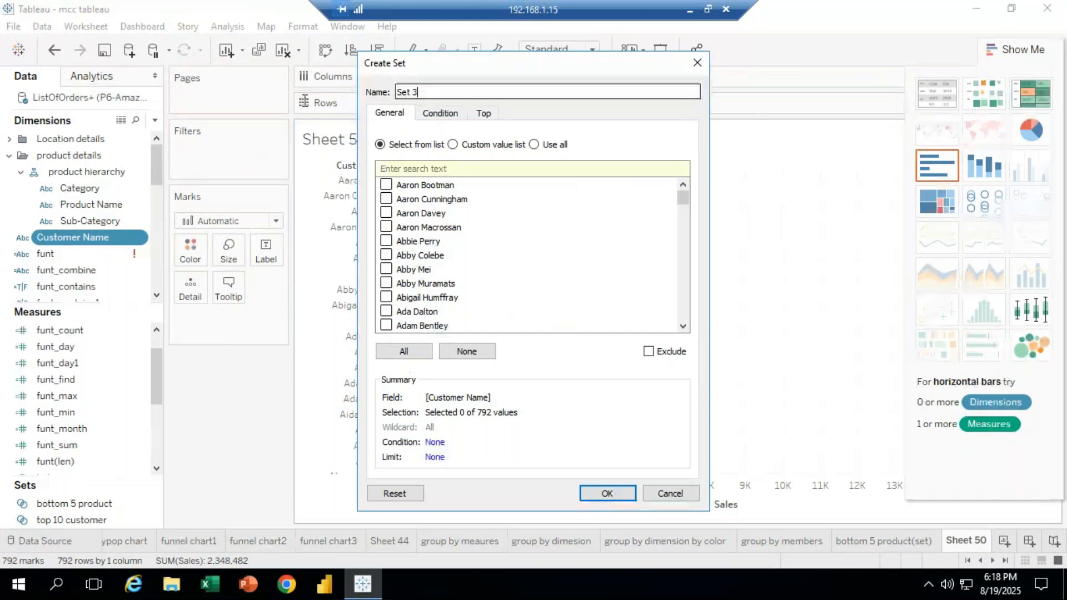
{"action": "key", "text": "BackSpace"}
{"action": "key", "text": "BackSpace"}
{"action": "key", "text": "BackSpace"}
{"action": "key", "text": "BackSpace"}
{"action": "key", "text": "BackSpace"}
{"action": "type", "text": "set by condo"}
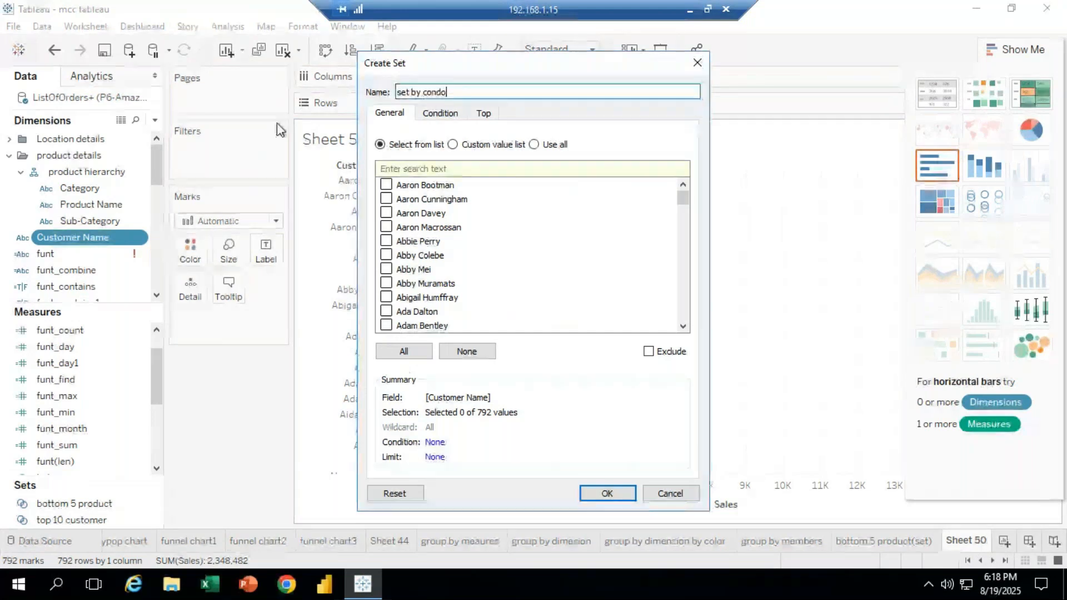
{"action": "key", "text": "BackSpace"}
{"action": "type", "text": "it"}
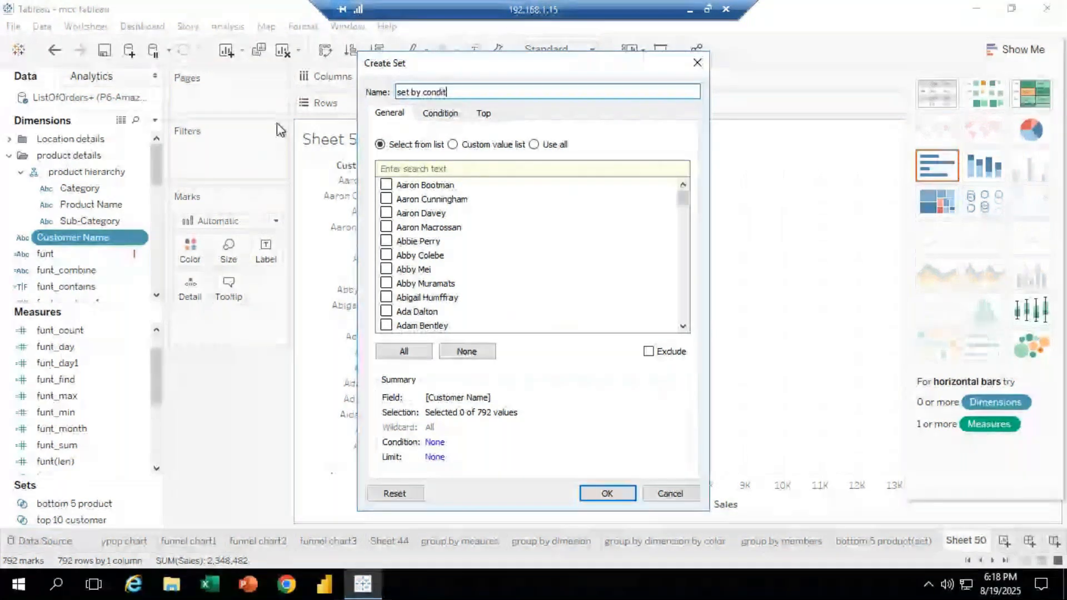
{"action": "type", "text": "ion"}
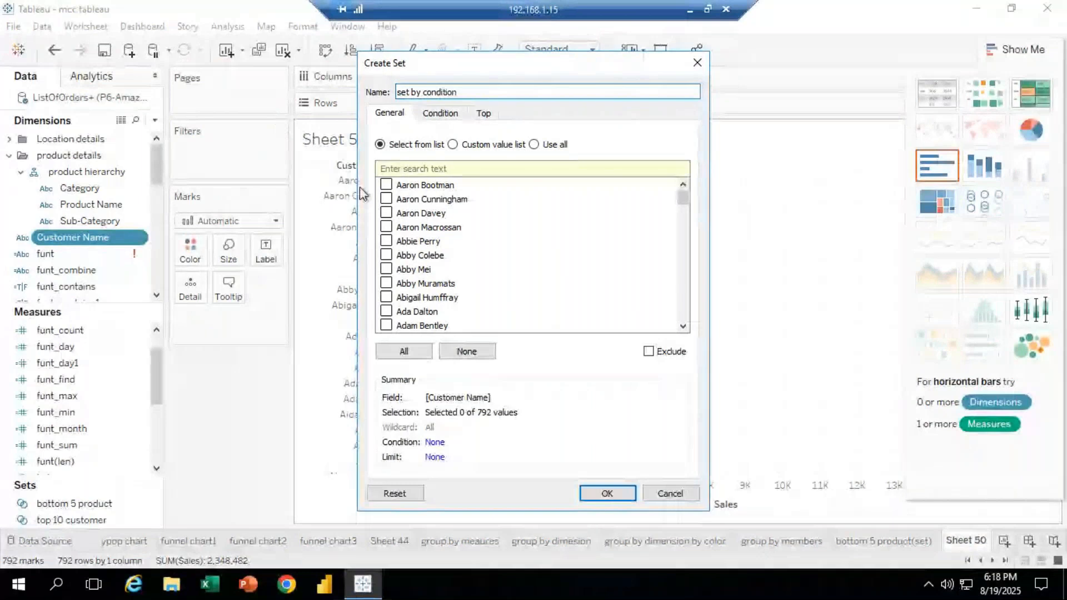
{"action": "left_click", "coordinate": [485, 115]}
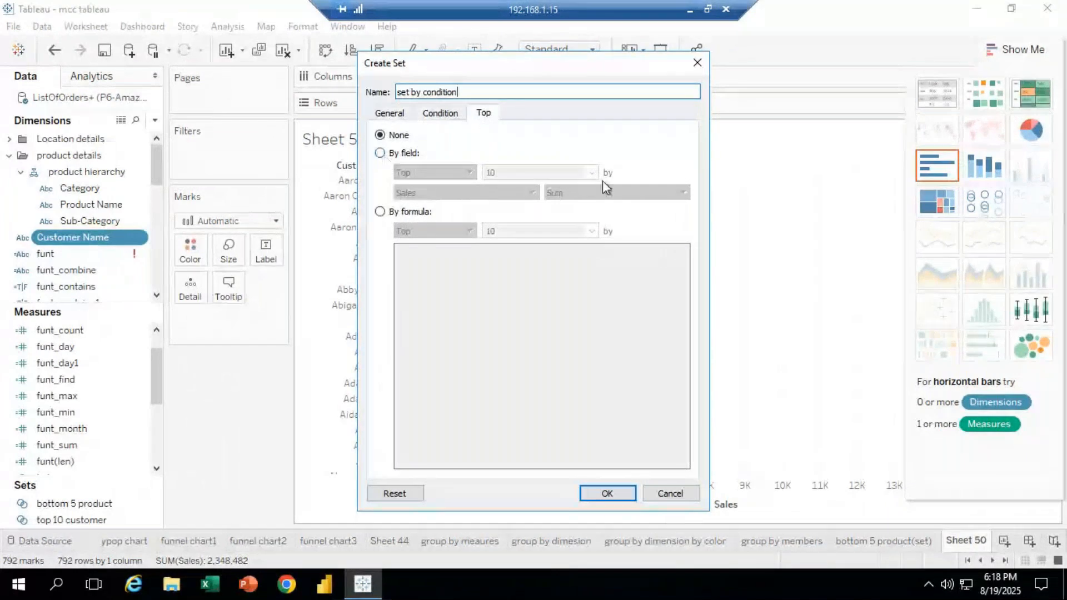
{"action": "left_click", "coordinate": [381, 154]}
{"action": "left_click", "coordinate": [470, 173]}
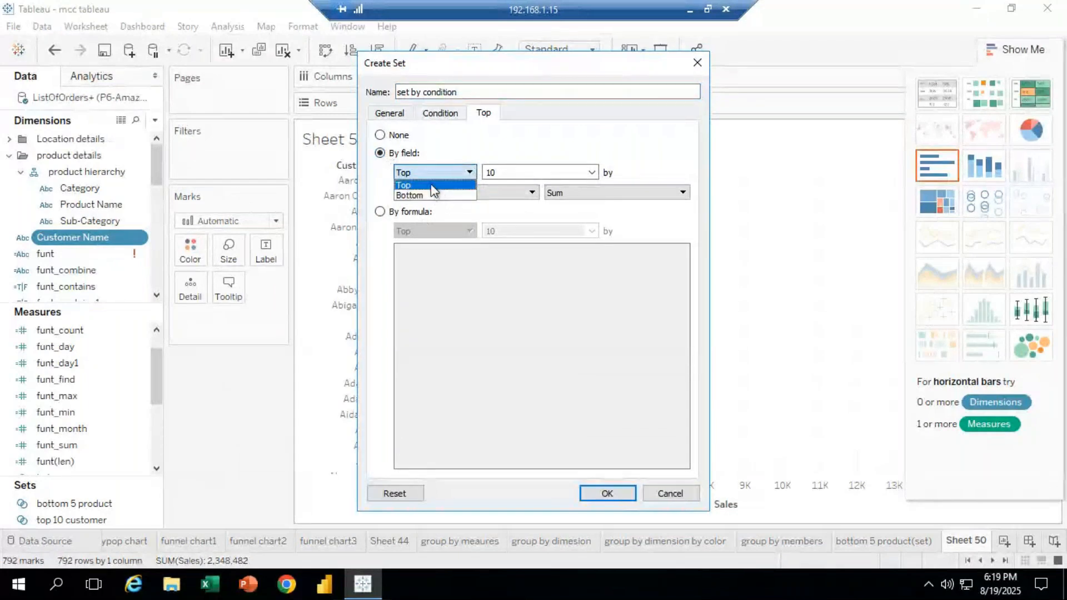
{"action": "left_click", "coordinate": [383, 135]}
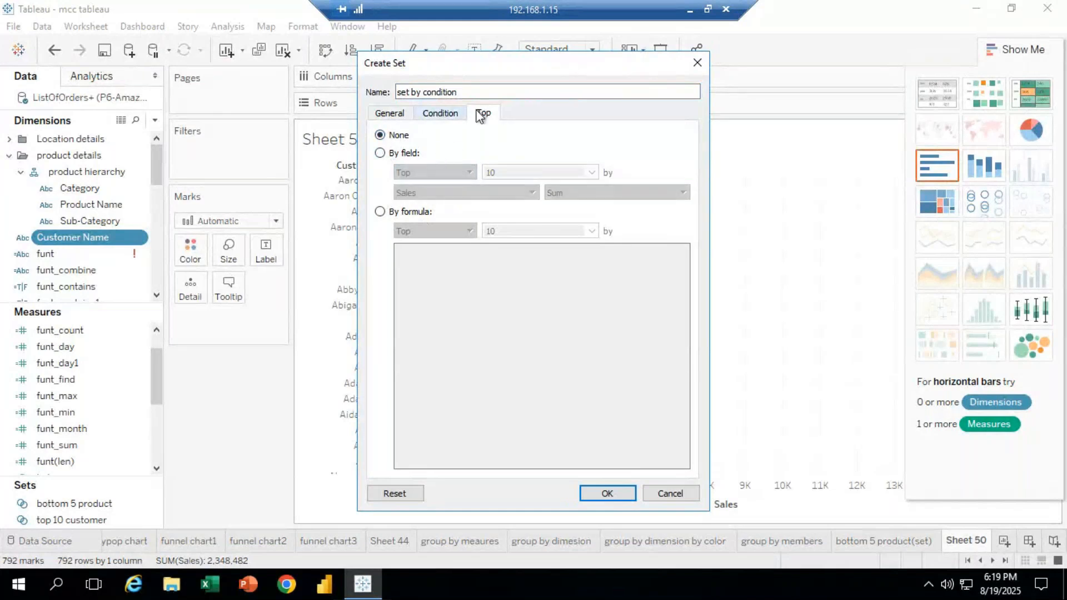
Define the set by a field condition where the sum of Sales is less than 10000, and create it.
{"action": "left_click", "coordinate": [441, 113]}
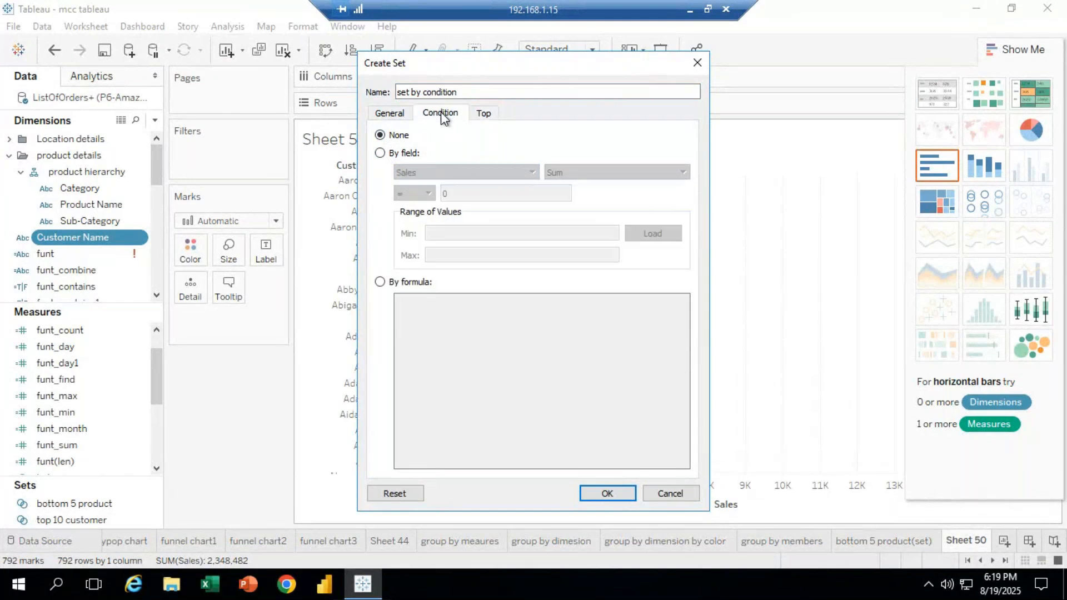
{"action": "left_click", "coordinate": [380, 153]}
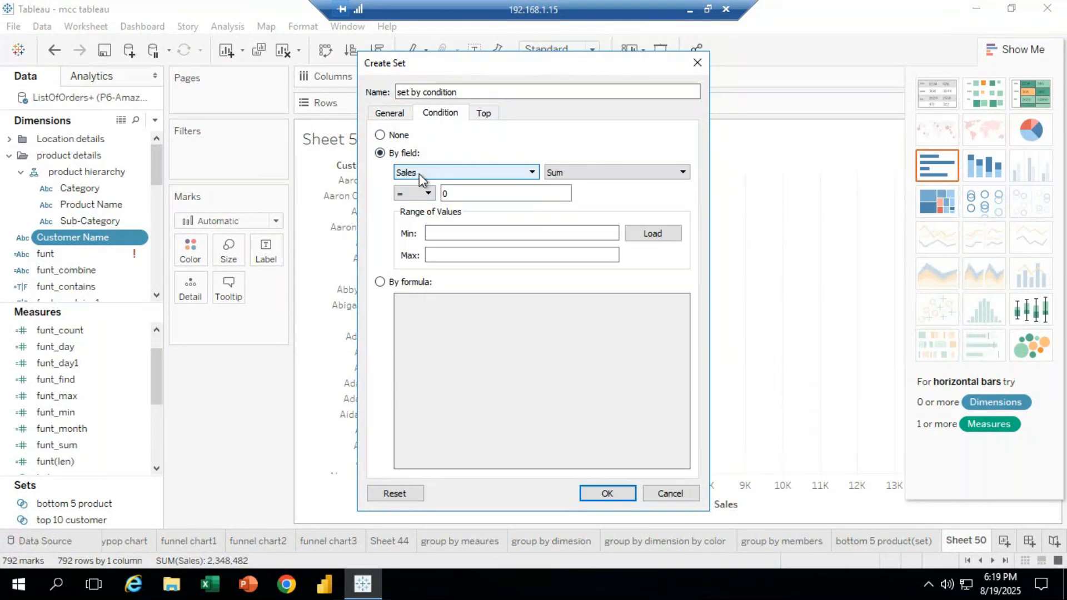
{"action": "left_click", "coordinate": [531, 172]}
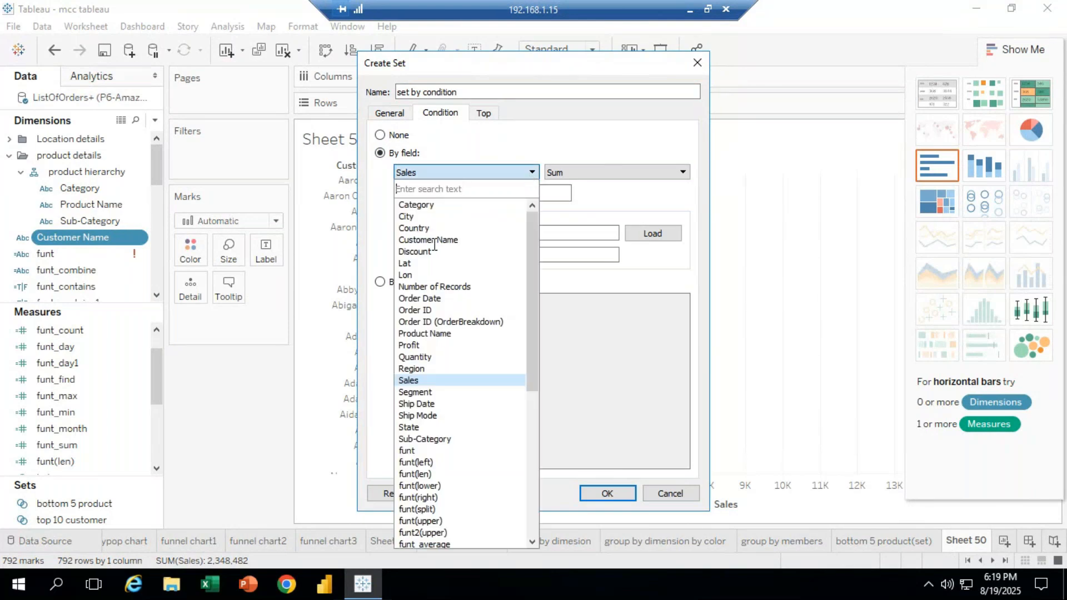
{"action": "left_click", "coordinate": [429, 380]}
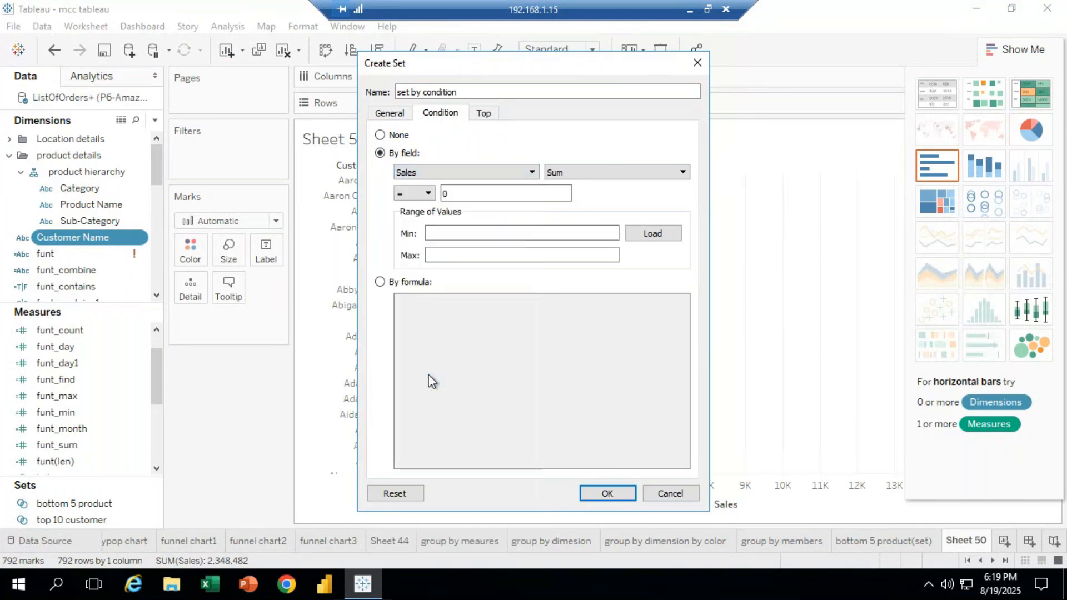
{"action": "left_click", "coordinate": [429, 194]}
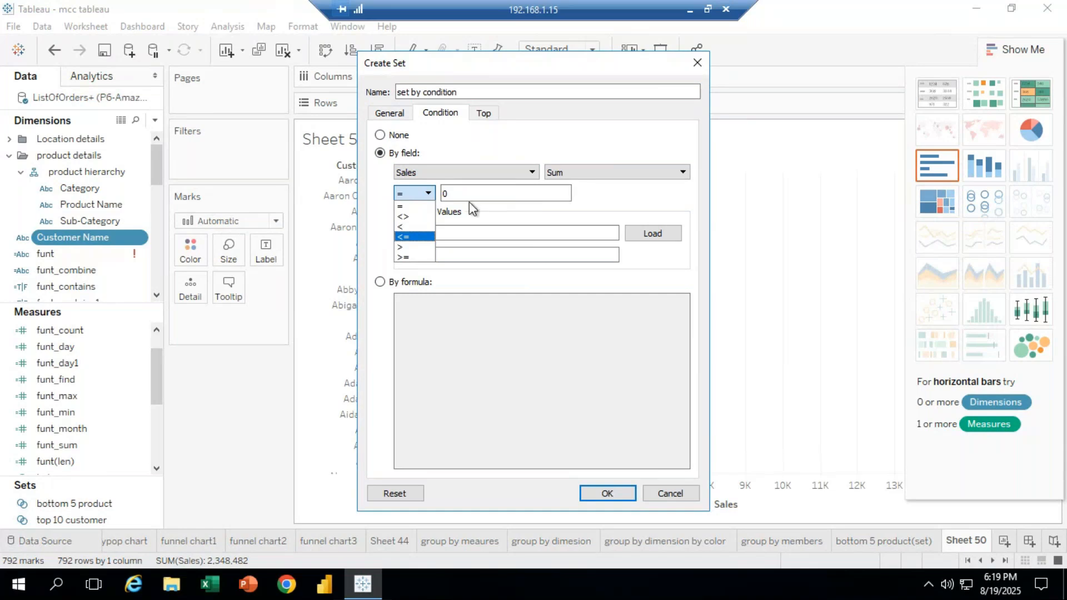
{"action": "left_click", "coordinate": [406, 227]}
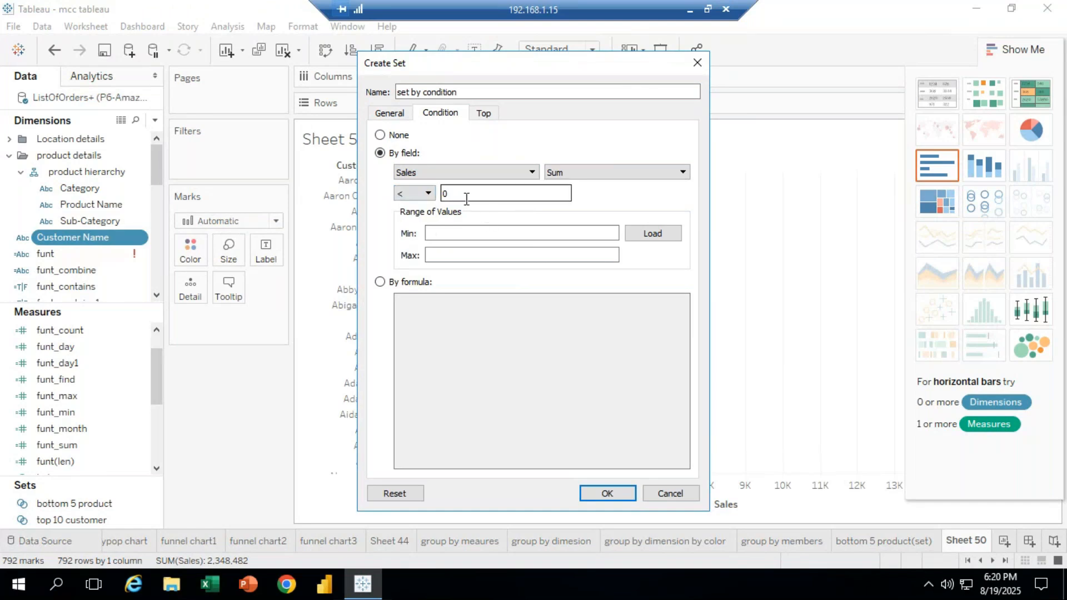
{"action": "double_click", "coordinate": [447, 194]}
{"action": "key", "text": "BackSpace"}
{"action": "type", "text": "10000"}
{"action": "left_click", "coordinate": [615, 493]}
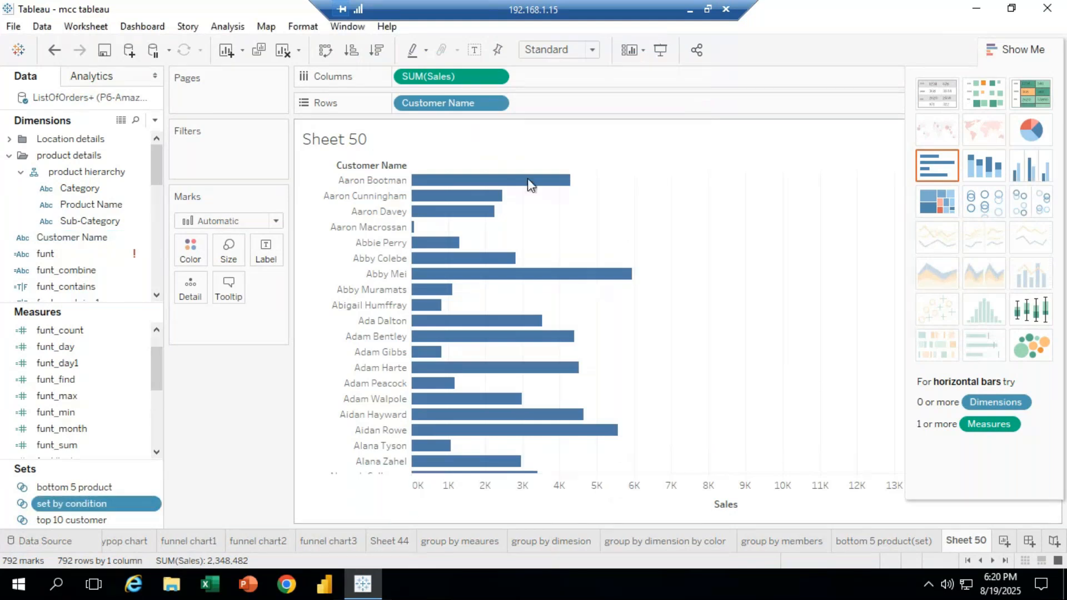
Filter the customer sales chart with the "set by condition" set.
{"action": "mouse_move", "coordinate": [544, 276]}
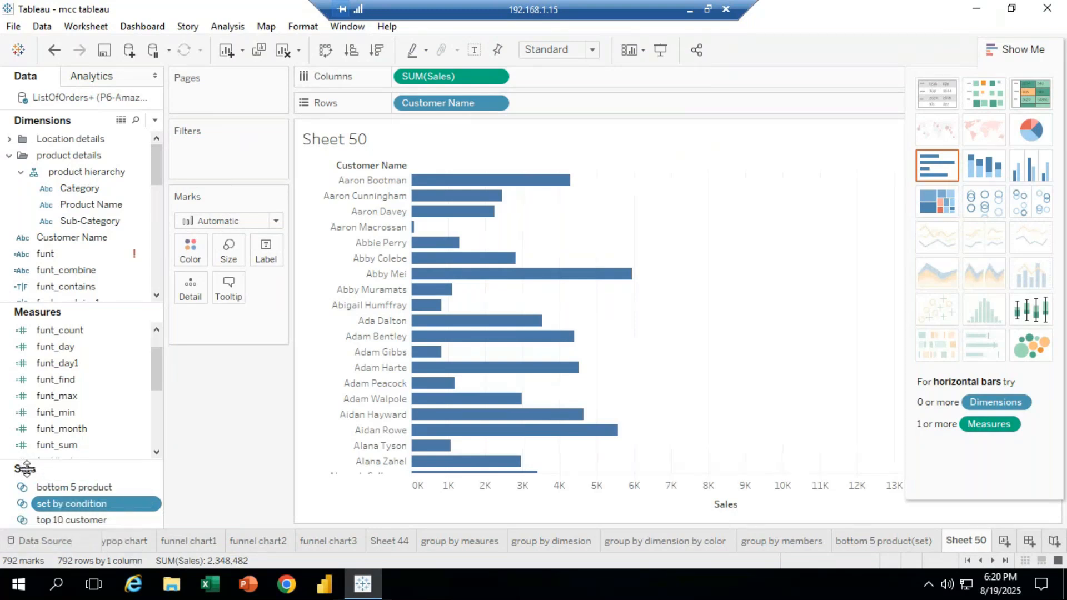
{"action": "left_click_drag", "start_coordinate": [72, 504], "coordinate": [238, 137]}
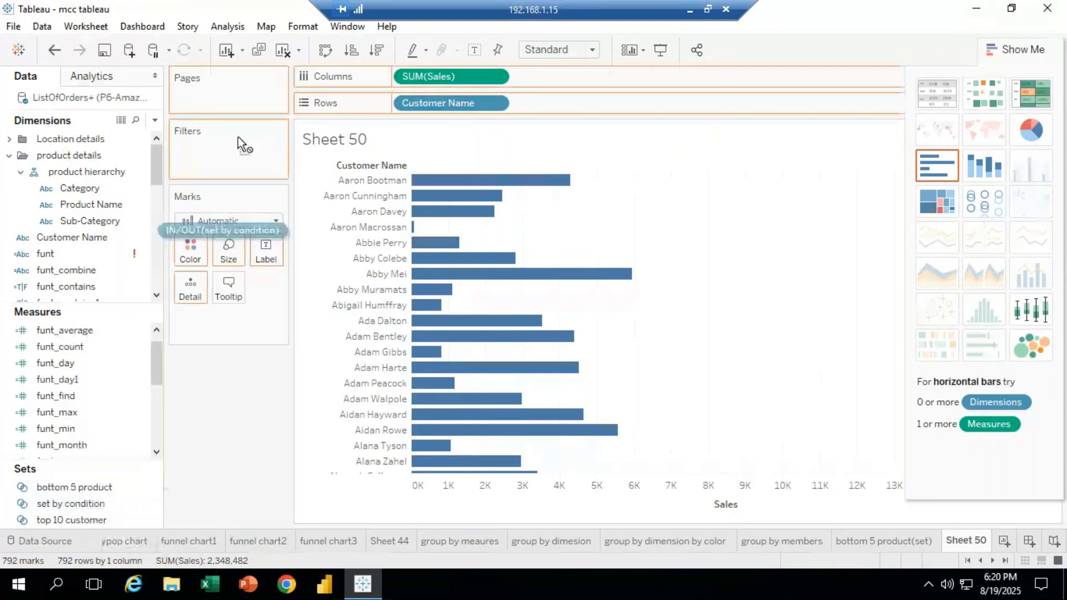
{"action": "left_click_drag", "start_coordinate": [238, 137], "coordinate": [238, 137]}
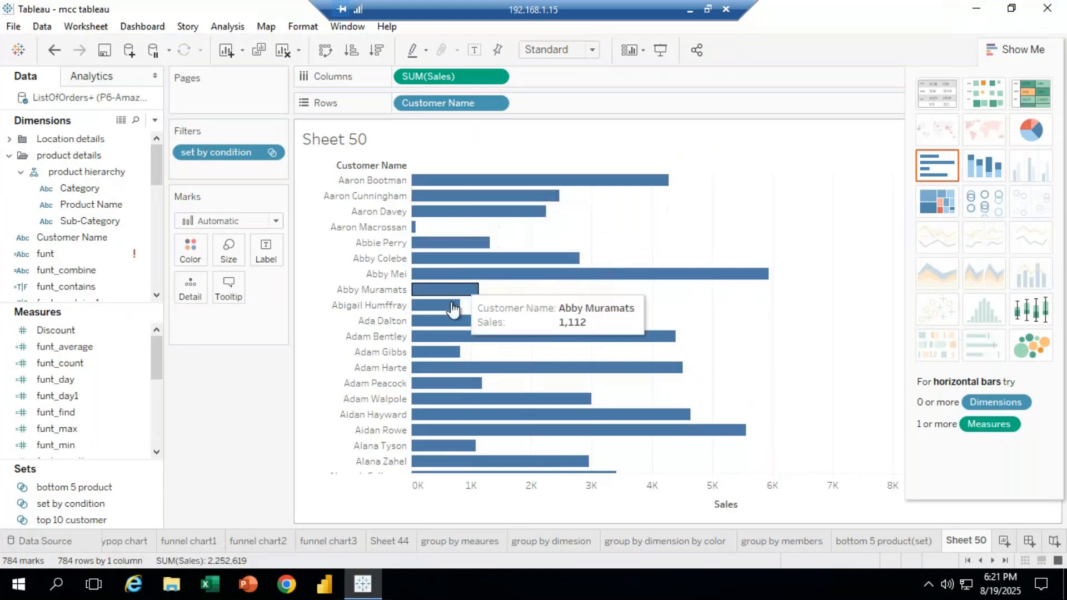
Edit the filtering set's condition so that the sum of Sales is less than 20000.
{"action": "left_click", "coordinate": [272, 154]}
{"action": "left_click", "coordinate": [232, 317]}
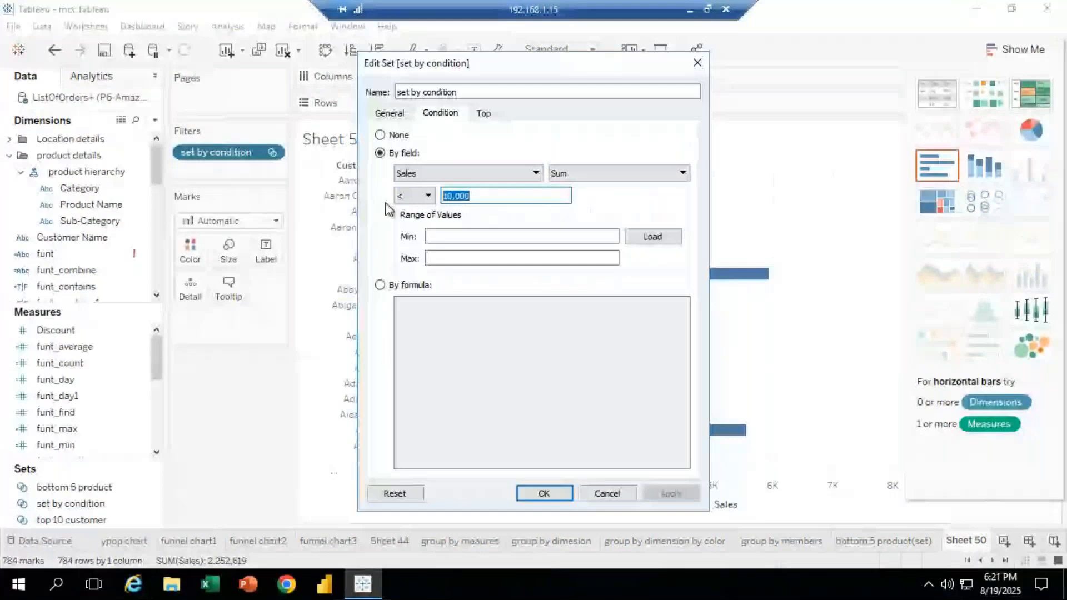
{"action": "type", "text": "20000"}
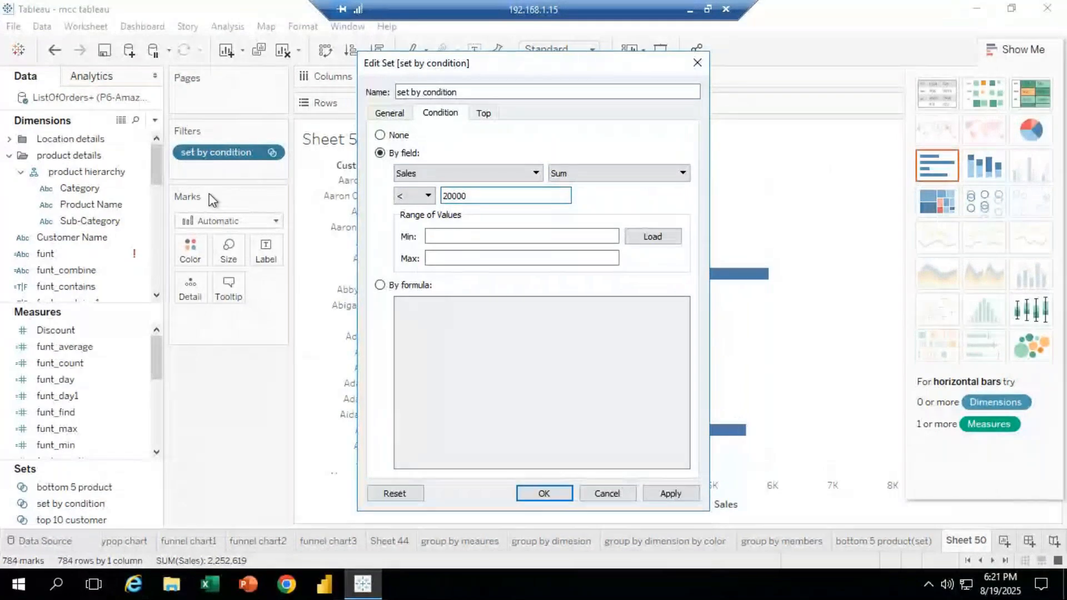
{"action": "key", "text": "Return"}
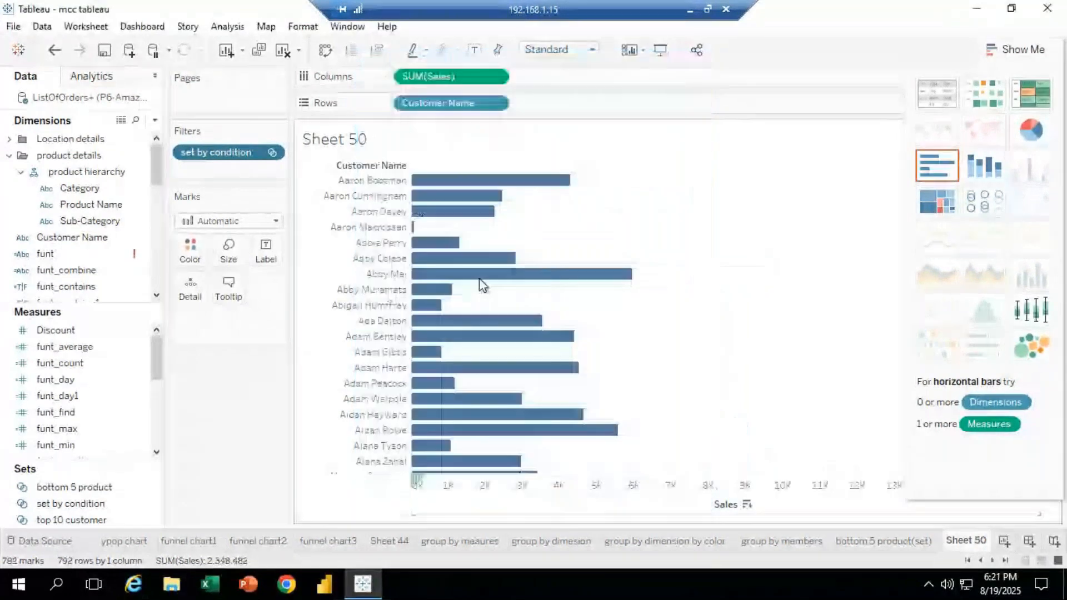
{"action": "mouse_move", "coordinate": [487, 433]}
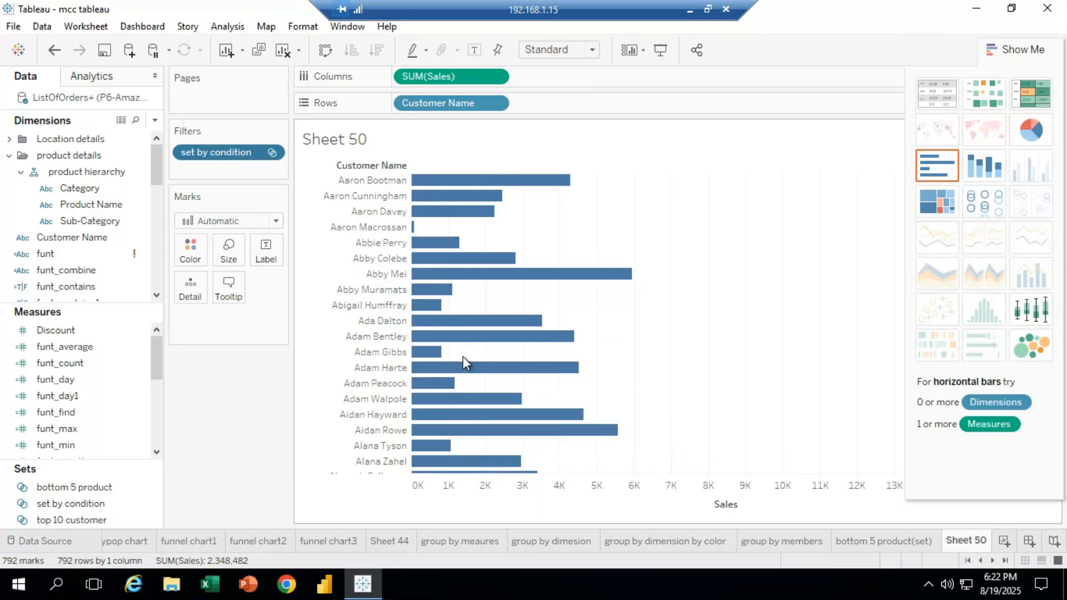
Switch the "set by condition" filter to show In/Out of the set and include only In.
{"action": "mouse_move", "coordinate": [420, 295]}
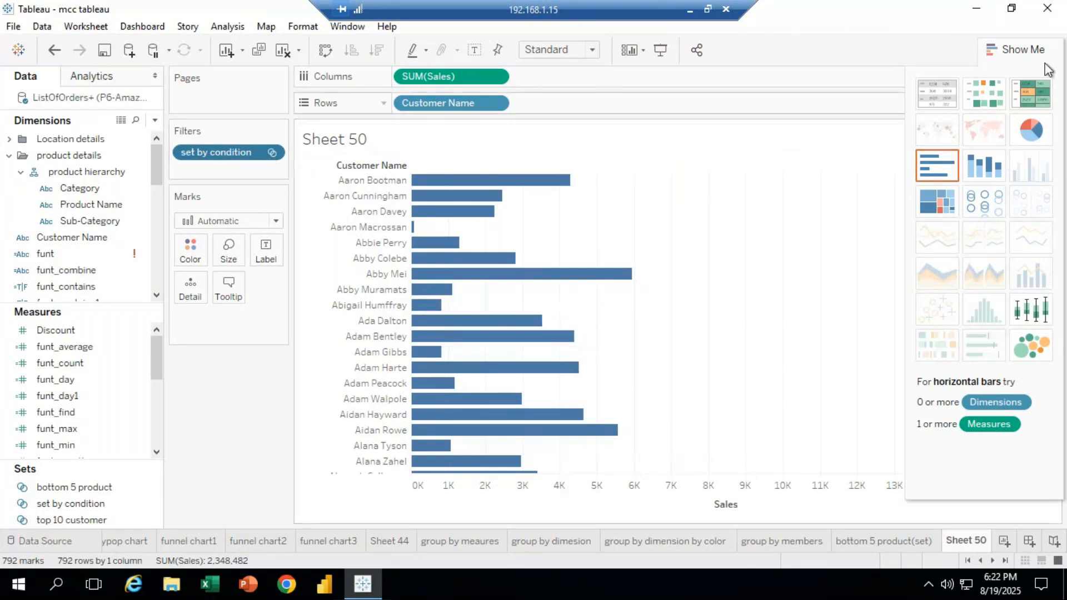
{"action": "left_click_drag", "start_coordinate": [1049, 209], "coordinate": [1064, 376]}
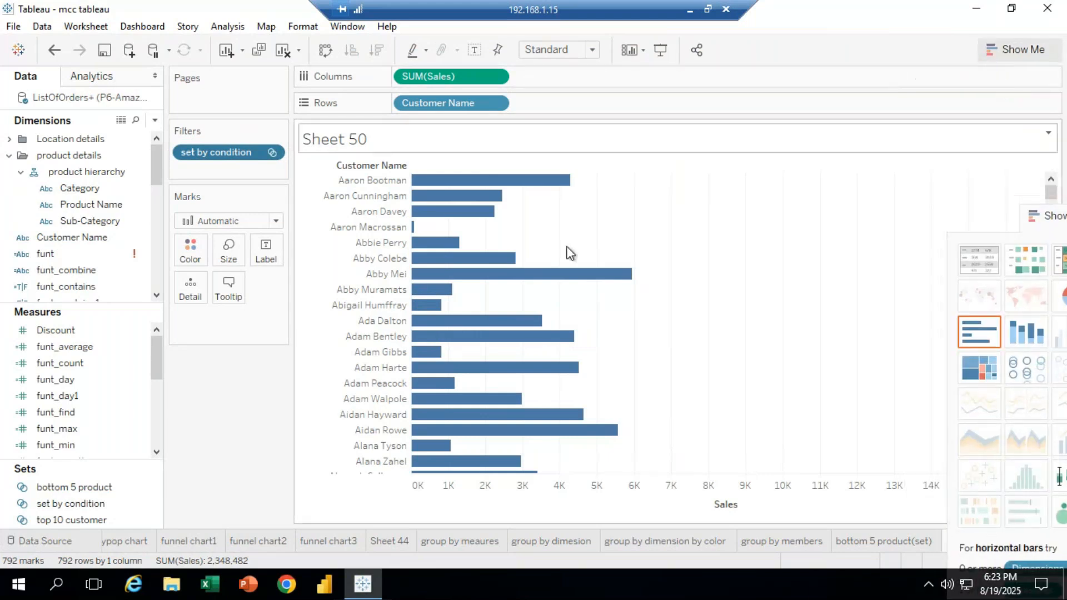
{"action": "left_click", "coordinate": [271, 153]}
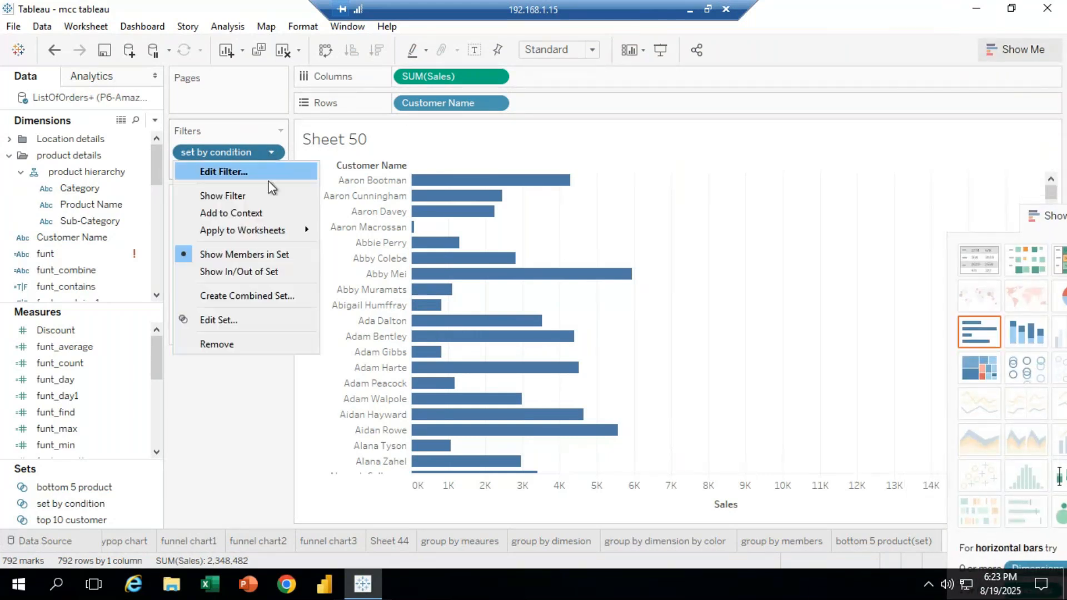
{"action": "left_click", "coordinate": [270, 273]}
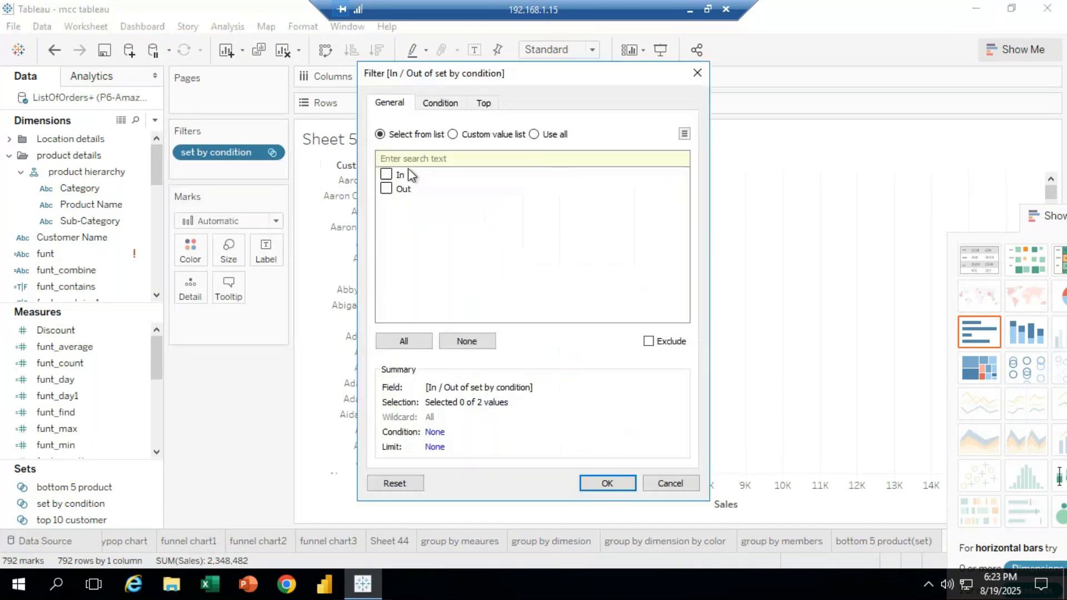
{"action": "left_click", "coordinate": [386, 175]}
{"action": "left_click", "coordinate": [607, 484]}
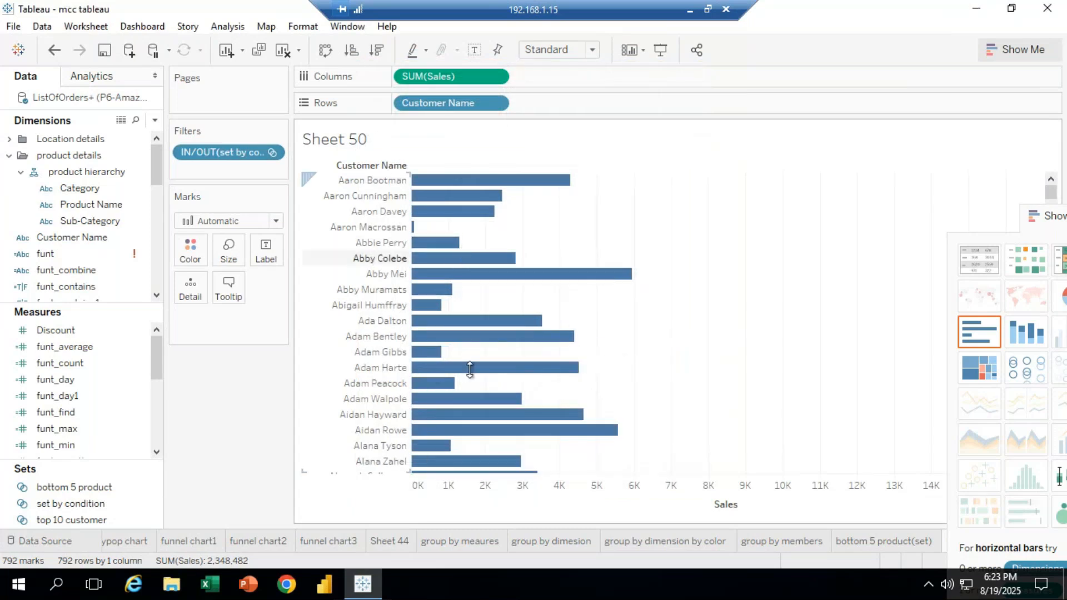
{"action": "mouse_move", "coordinate": [477, 418]}
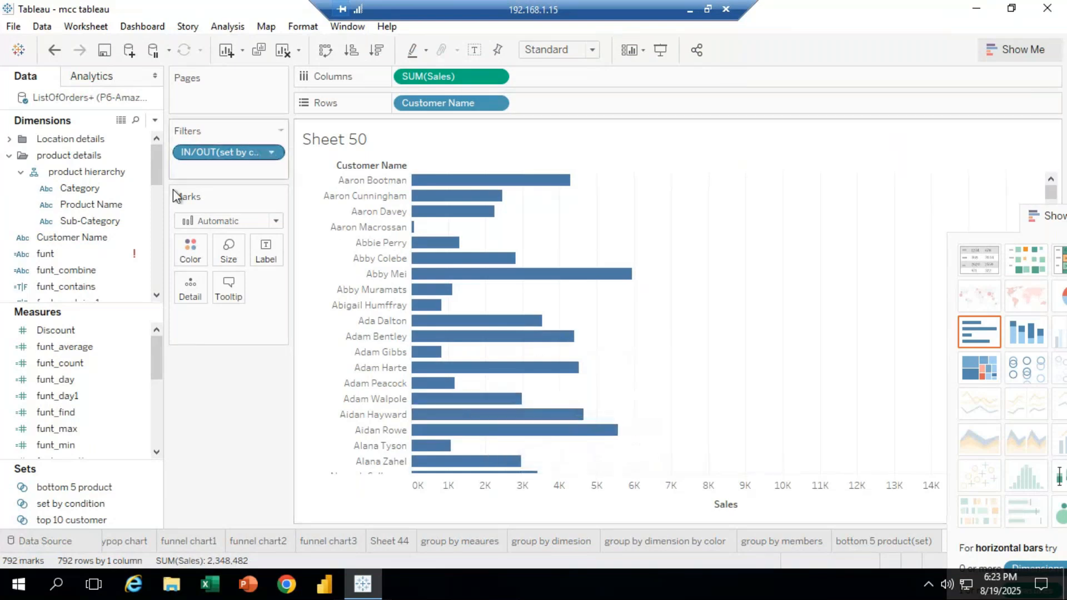
{"action": "left_click", "coordinate": [271, 153]}
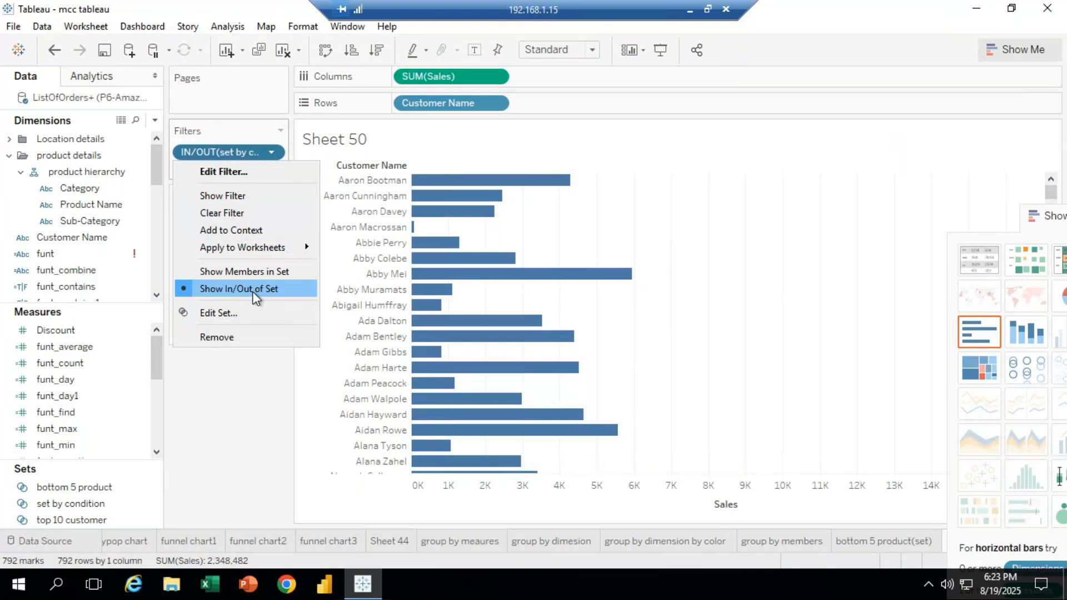
{"action": "left_click", "coordinate": [254, 292]}
{"action": "left_click", "coordinate": [270, 153]}
{"action": "left_click", "coordinate": [258, 291]}
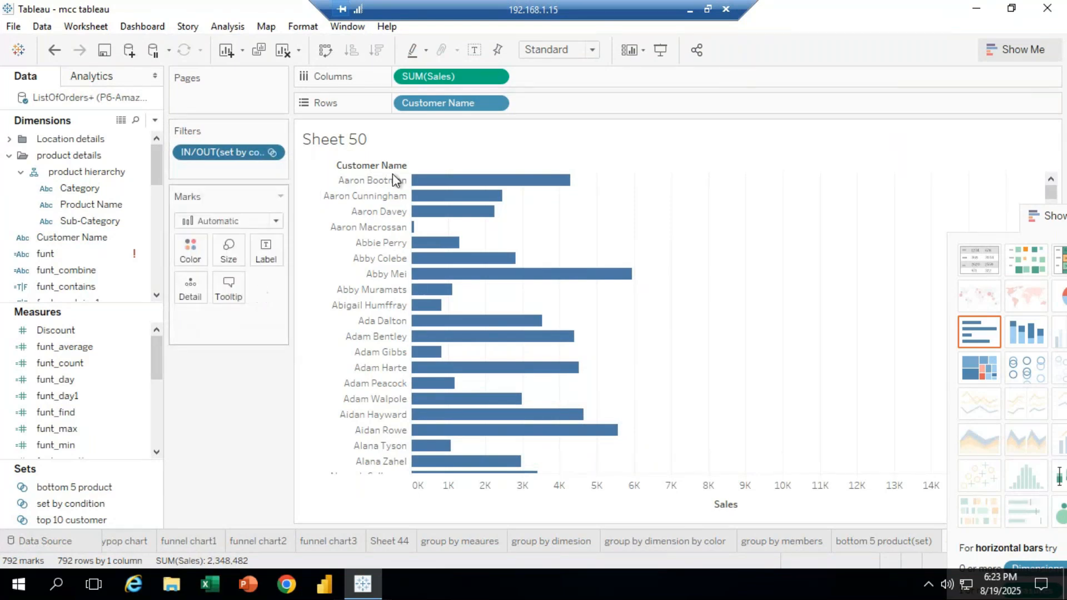
{"action": "left_click_drag", "start_coordinate": [1045, 218], "coordinate": [1021, 73]}
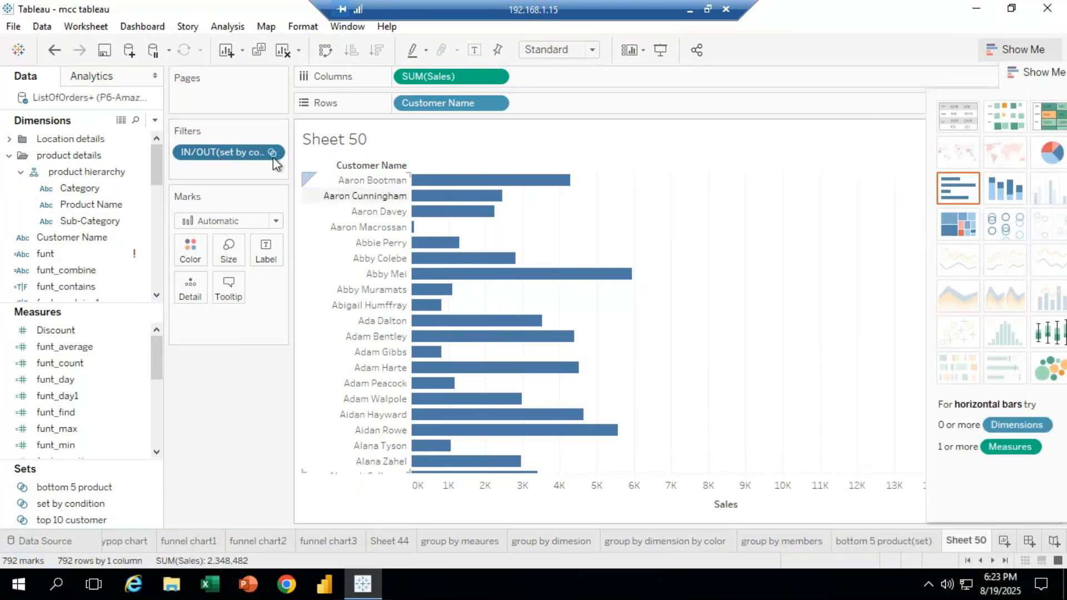
{"action": "left_click", "coordinate": [273, 154]}
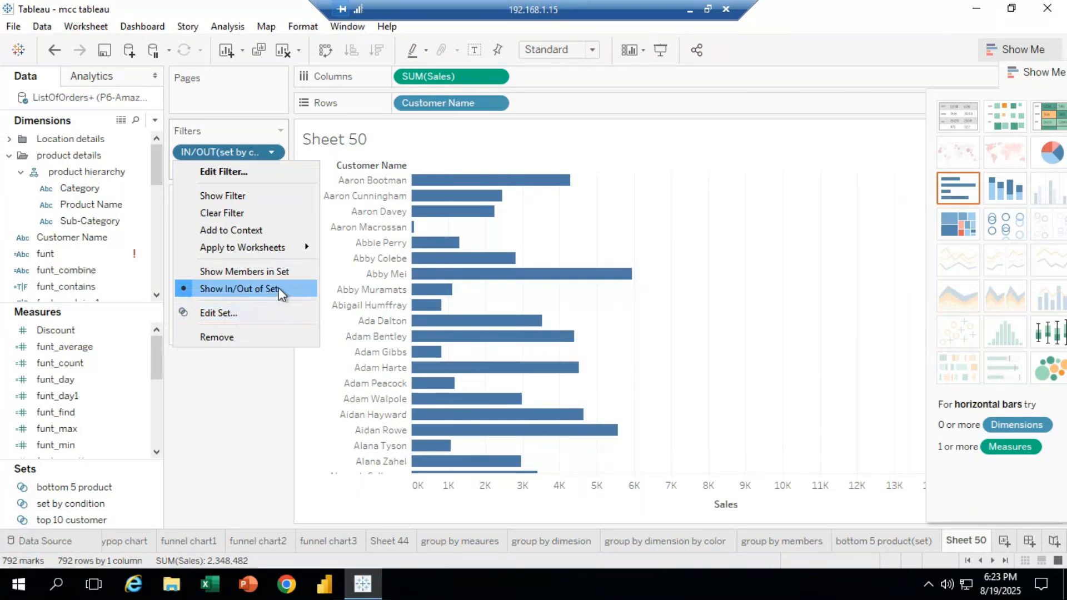
{"action": "left_click", "coordinate": [257, 423]}
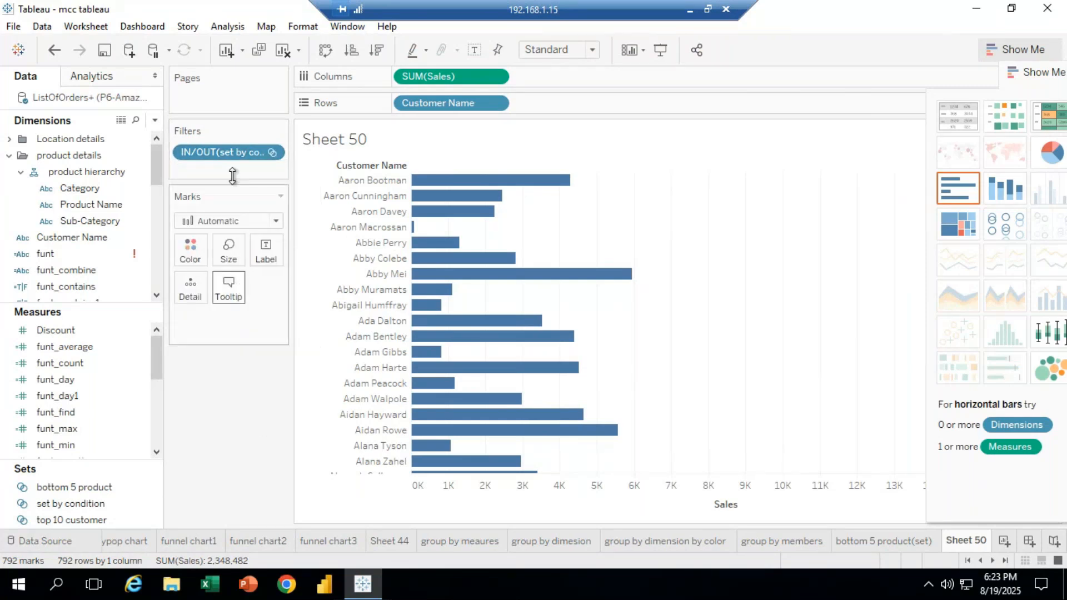
Remove the In/Out filter and filter the customer sales chart with the "set by condition" set again.
{"action": "left_click_drag", "start_coordinate": [231, 151], "coordinate": [232, 455]}
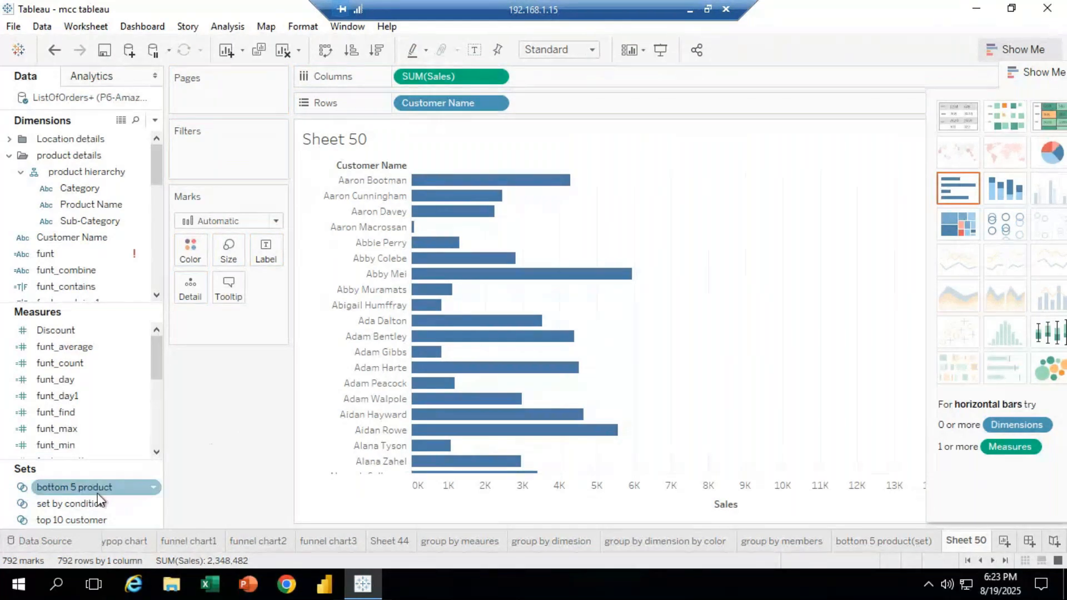
{"action": "mouse_move", "coordinate": [158, 378]}
{"action": "left_mouse_down"}
{"action": "mouse_move", "coordinate": [155, 407]}
{"action": "mouse_move", "coordinate": [156, 362]}
{"action": "left_mouse_up"}
{"action": "left_click", "coordinate": [105, 521]}
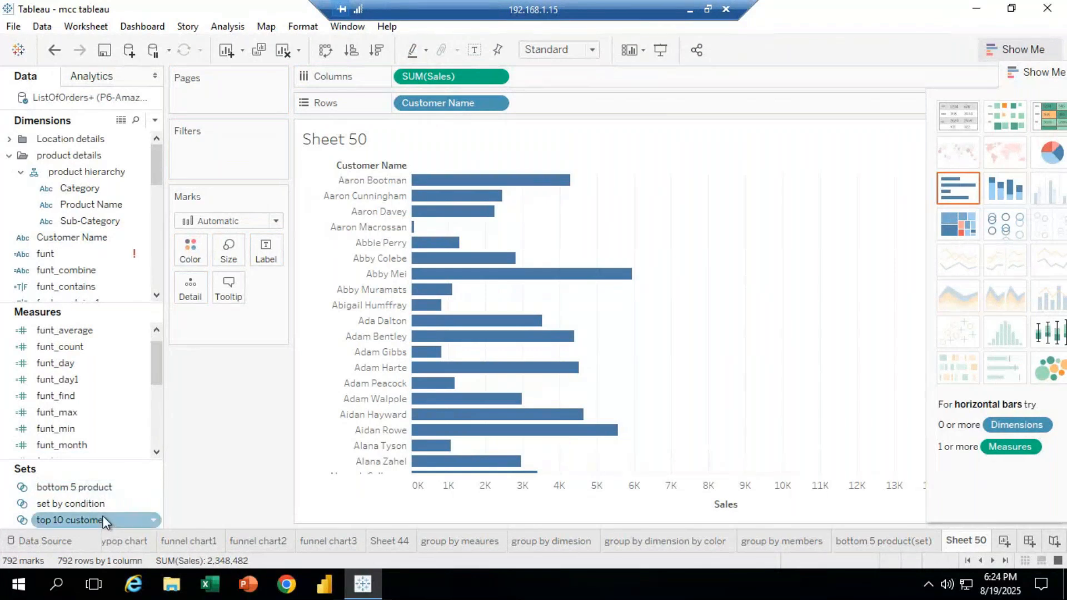
{"action": "left_click", "coordinate": [102, 505]}
{"action": "left_click_drag", "start_coordinate": [103, 506], "coordinate": [246, 154]}
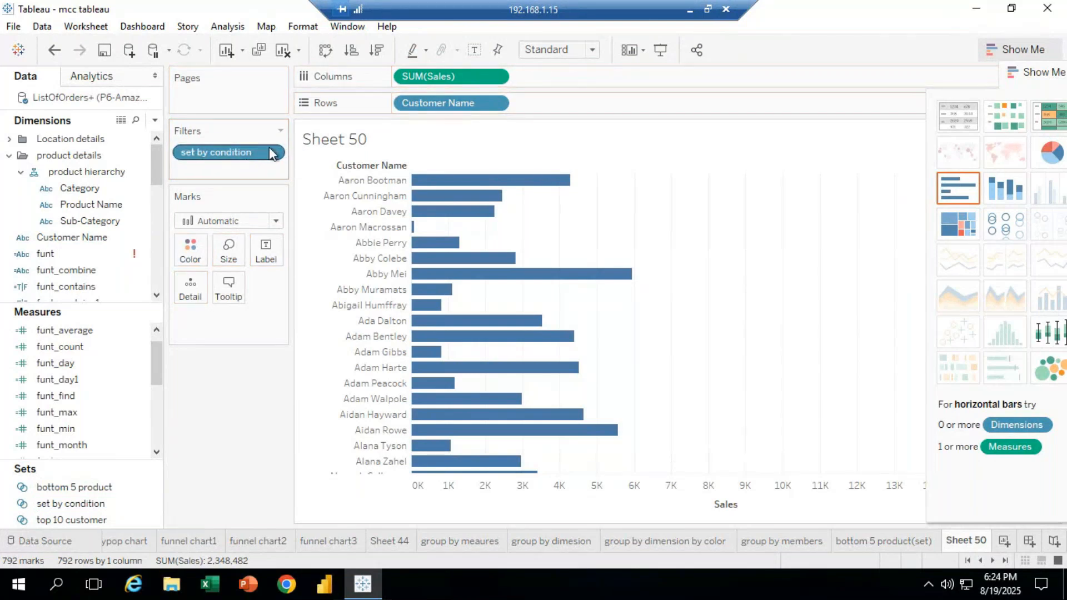
Set the re-added set filter to show In/Out of the set, including only the In value.
{"action": "left_click", "coordinate": [271, 153]}
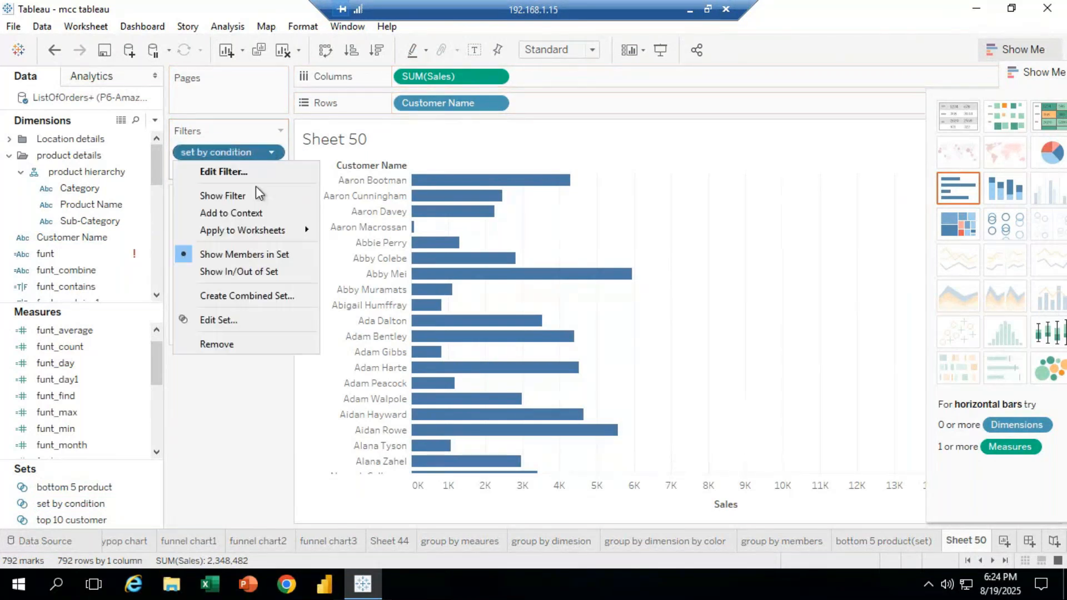
{"action": "left_click", "coordinate": [264, 273]}
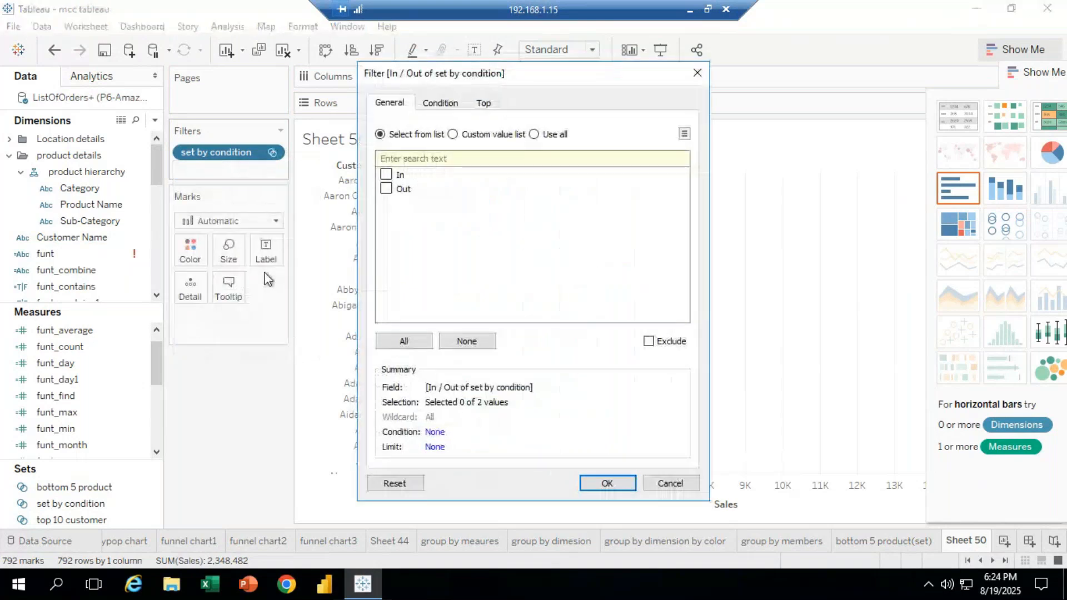
{"action": "left_click", "coordinate": [386, 174]}
{"action": "left_click", "coordinate": [611, 482]}
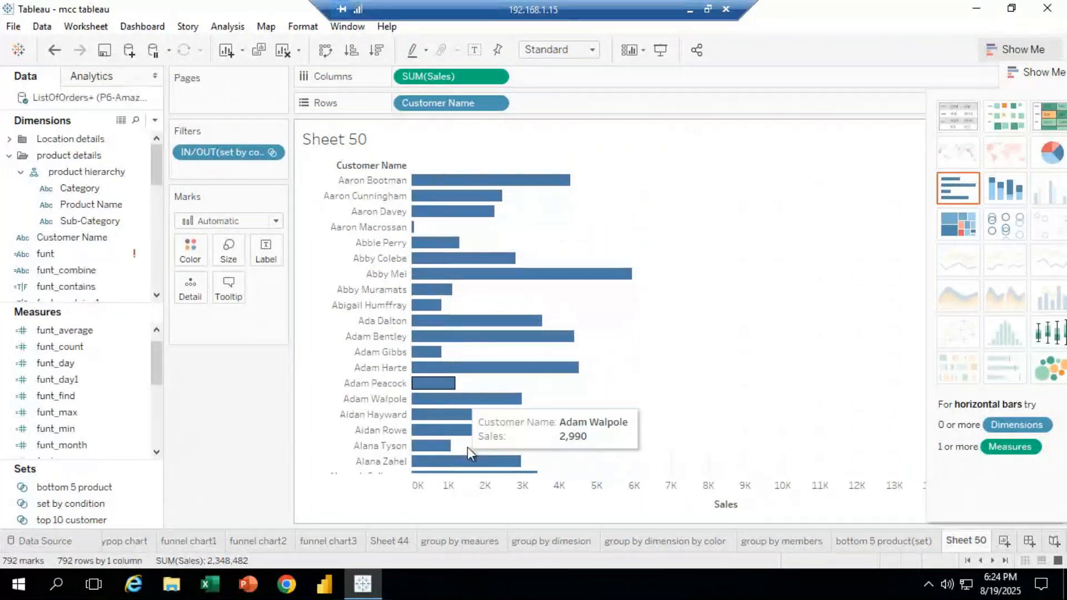
Edit the filtering set's condition so that the sum of Sales is less than 15000.
{"action": "left_click", "coordinate": [271, 153]}
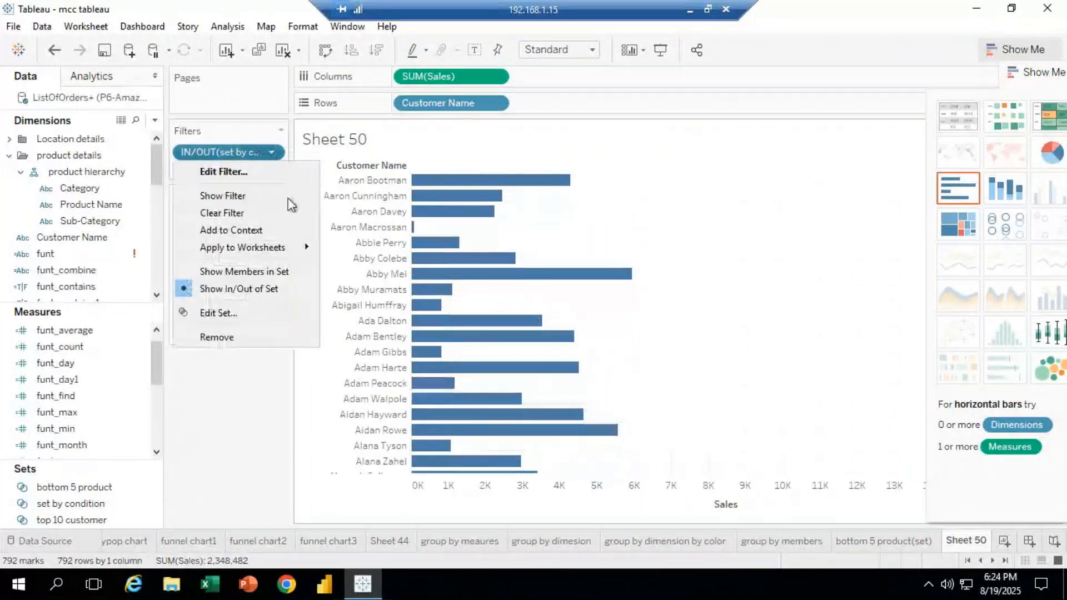
{"action": "left_click", "coordinate": [249, 313]}
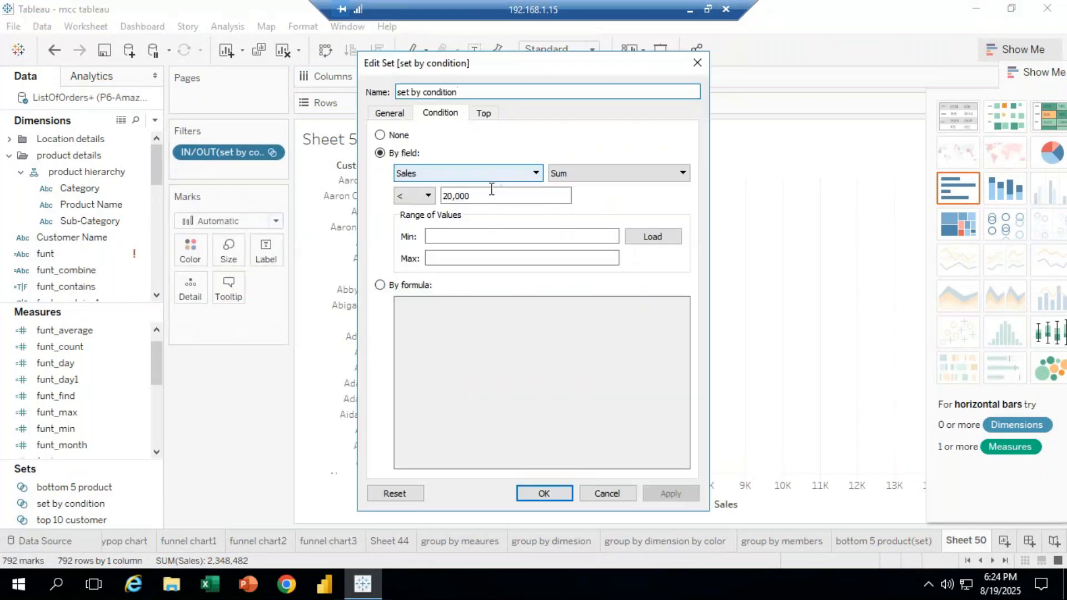
{"action": "left_click", "coordinate": [478, 198]}
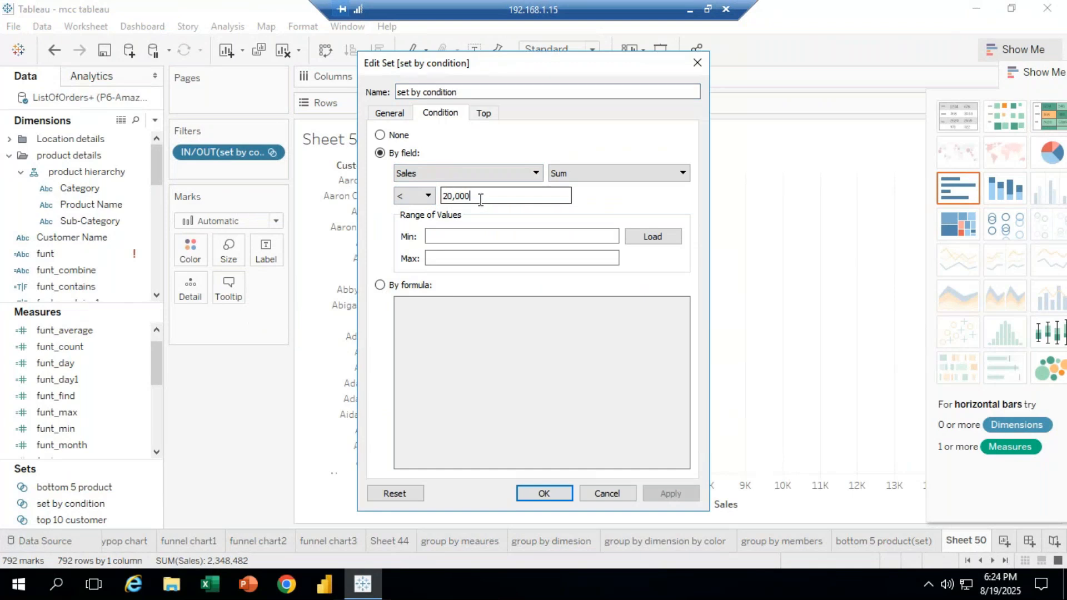
{"action": "left_click_drag", "start_coordinate": [470, 198], "coordinate": [369, 197]}
{"action": "type", "text": "15000"}
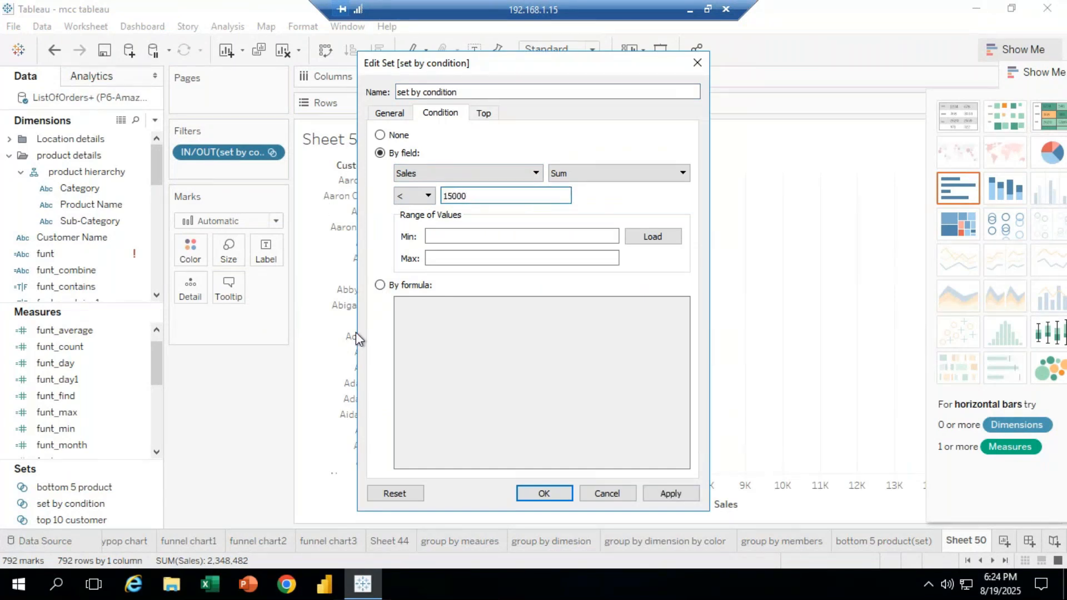
{"action": "left_click", "coordinate": [544, 494]}
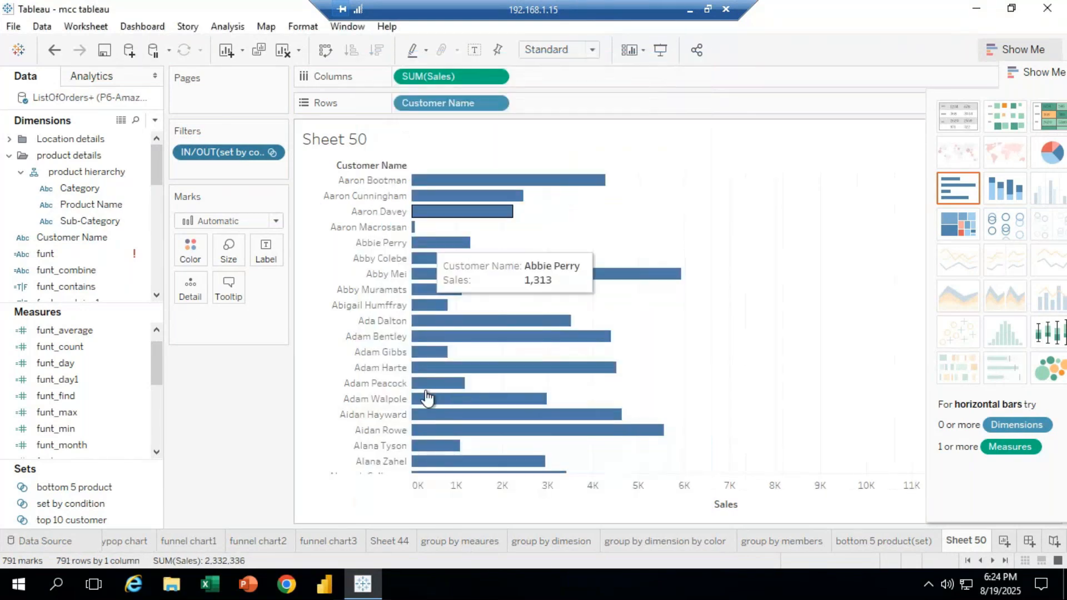
Lower the filtering set's condition so that the sum of Sales is less than 10000.
{"action": "left_click", "coordinate": [271, 152]}
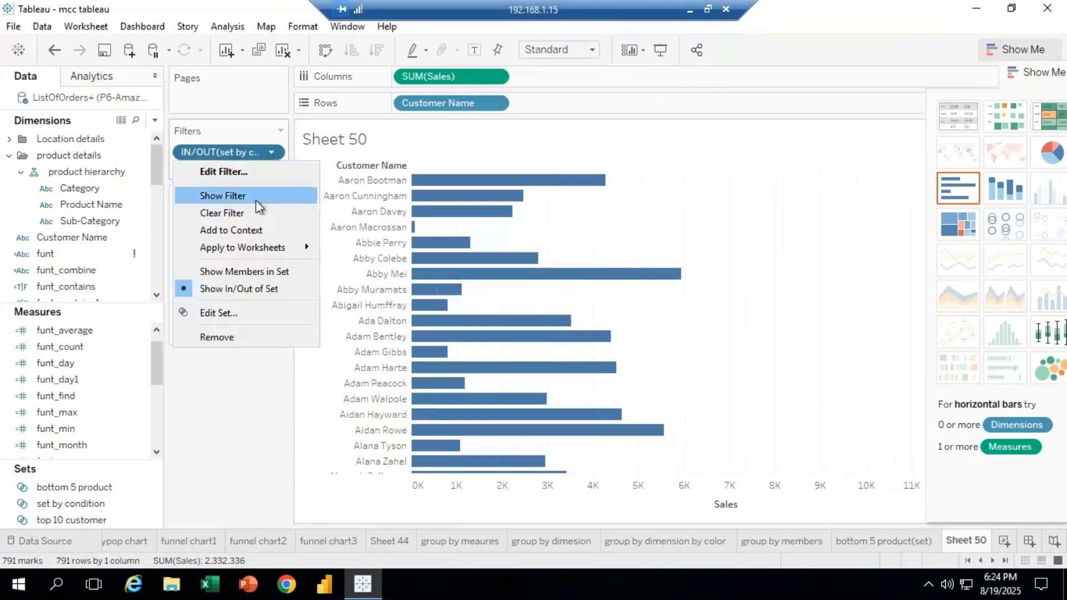
{"action": "left_click", "coordinate": [300, 323]}
{"action": "double_click", "coordinate": [467, 196]}
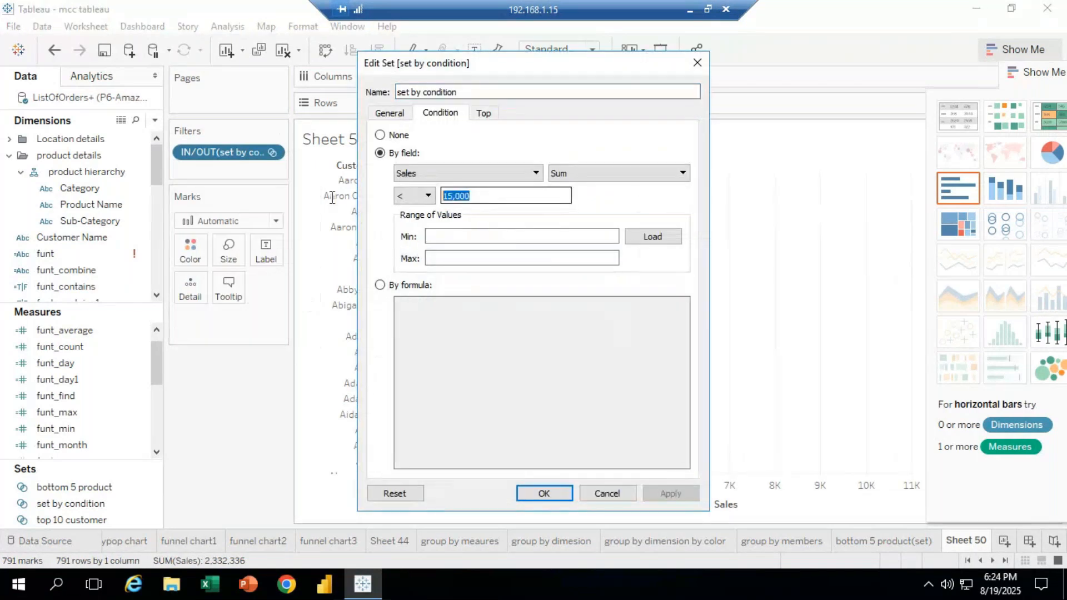
{"action": "left_click_drag", "start_coordinate": [617, 63], "coordinate": [978, 66]}
{"action": "type", "text": "10000"}
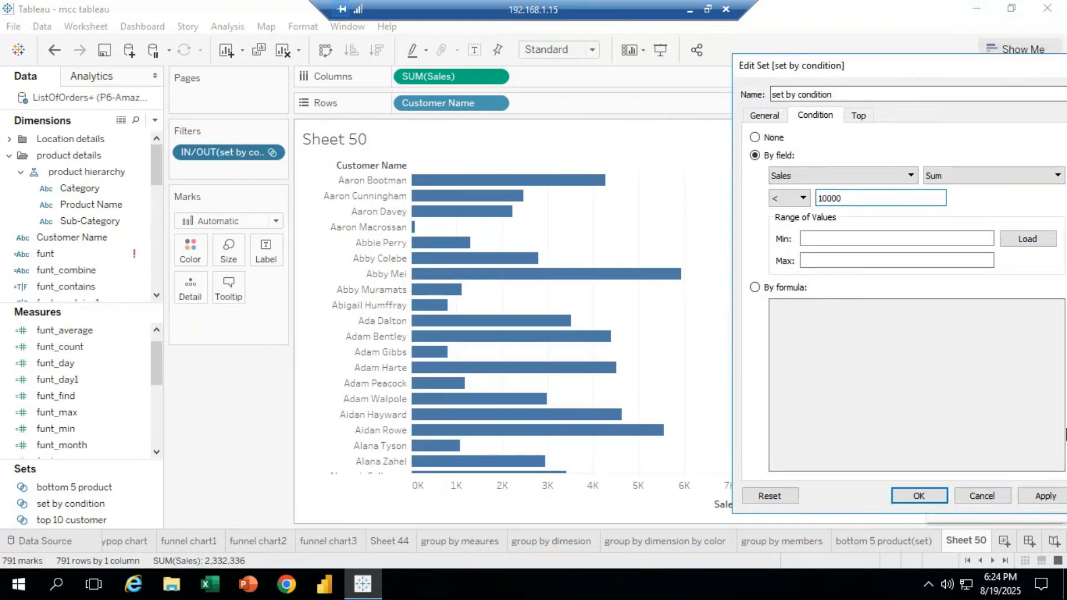
{"action": "left_click", "coordinate": [923, 497]}
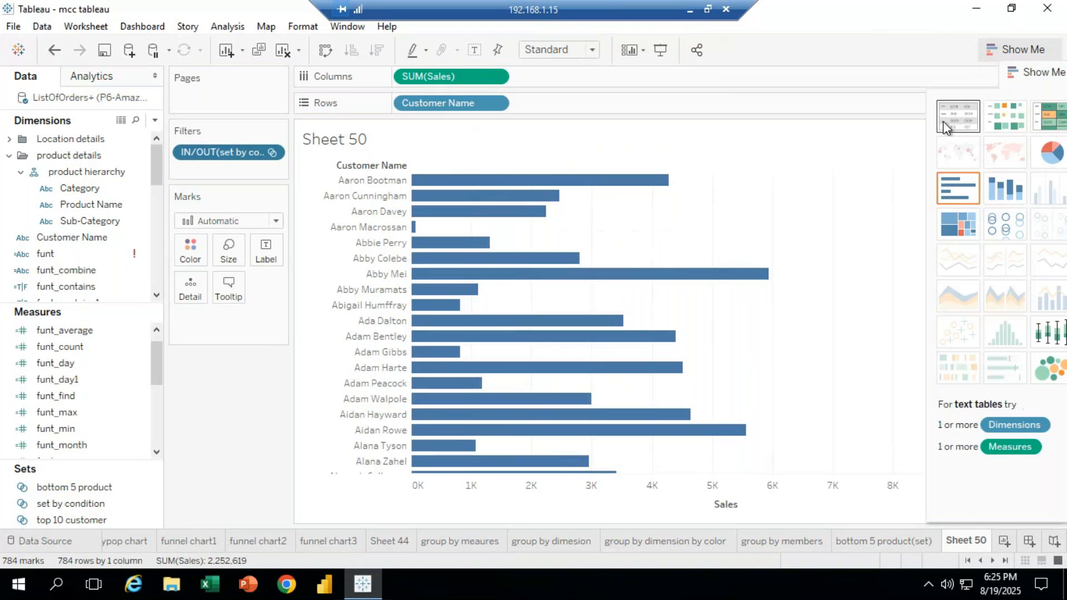
Review the filtered customer sales as a text table and return the view to horizontal bars.
{"action": "left_click", "coordinate": [961, 111]}
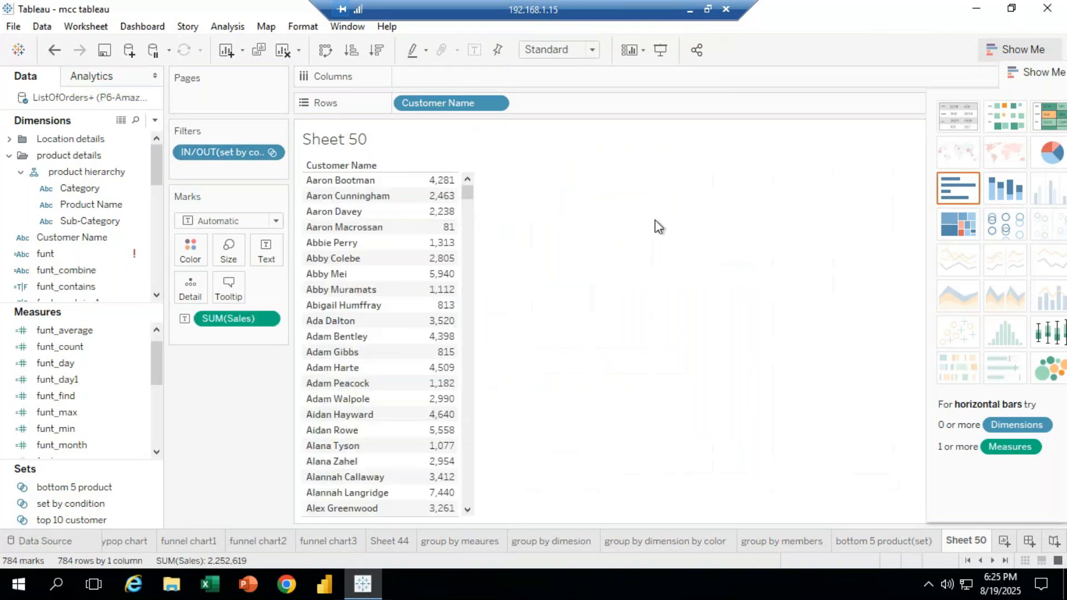
{"action": "scroll", "coordinate": [445, 455], "scroll_direction": "down", "scroll_amount": 5}
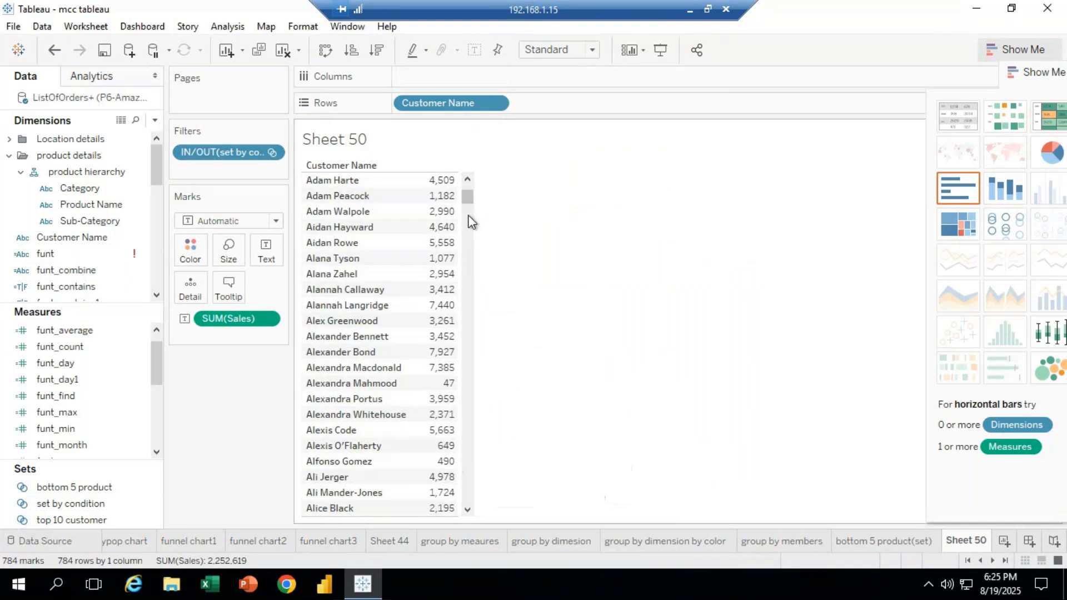
{"action": "left_click_drag", "start_coordinate": [469, 198], "coordinate": [472, 164]}
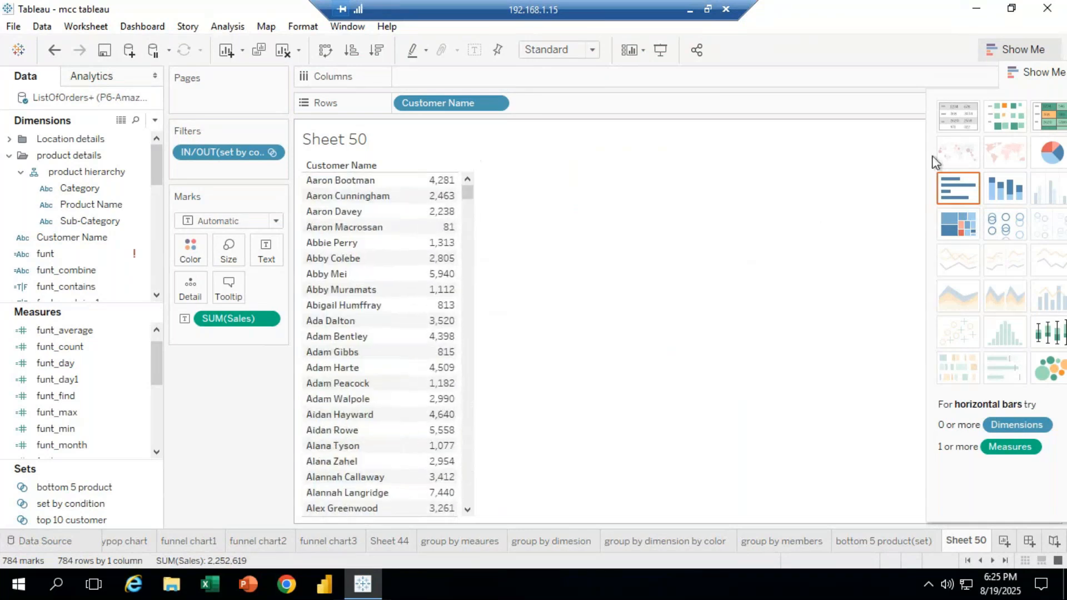
{"action": "left_click", "coordinate": [958, 189]}
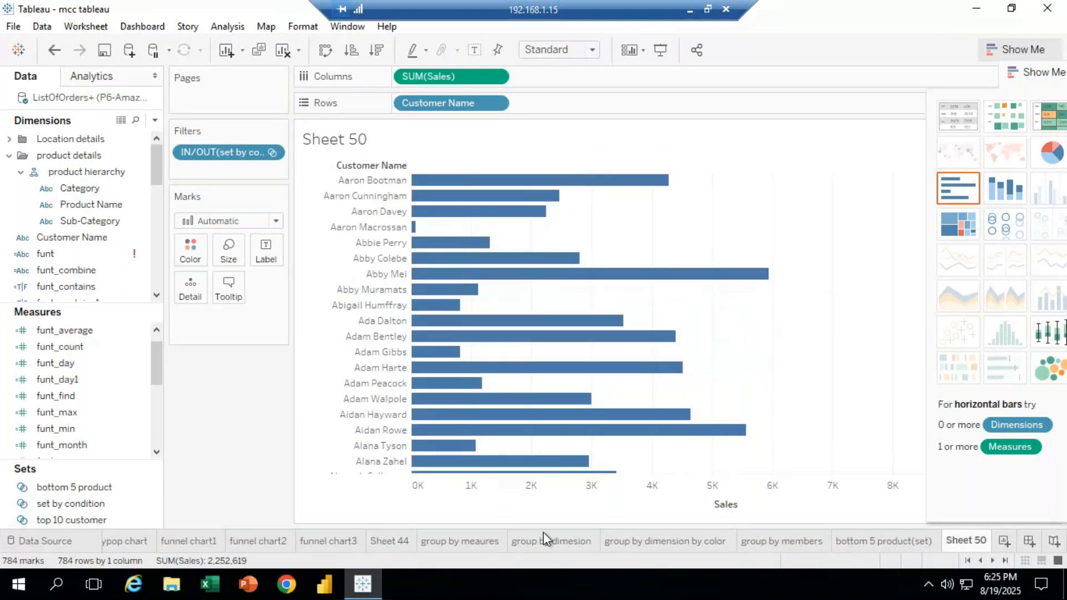
Rename the current worksheet "set by condition" and add a new blank worksheet.
{"action": "right_click", "coordinate": [973, 542]}
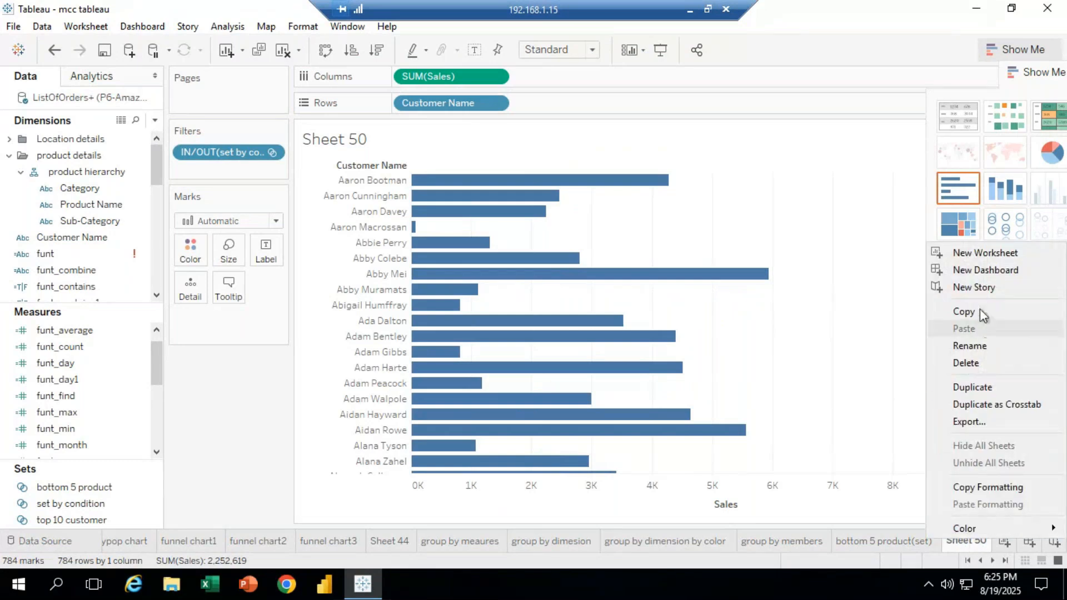
{"action": "left_click", "coordinate": [973, 345]}
{"action": "type", "text": "se"}
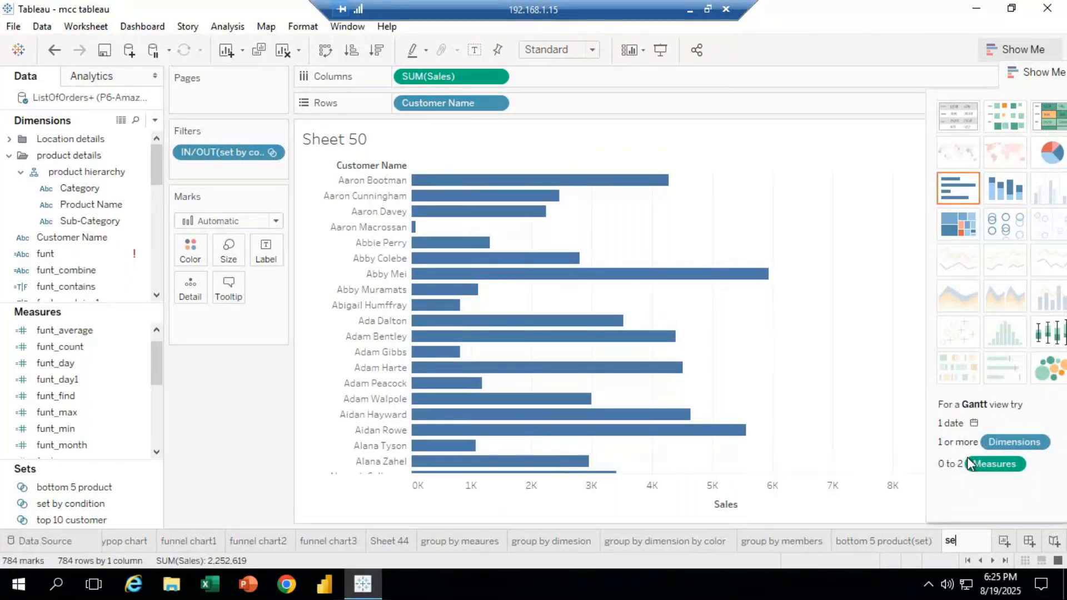
{"action": "type", "text": "t by cond"}
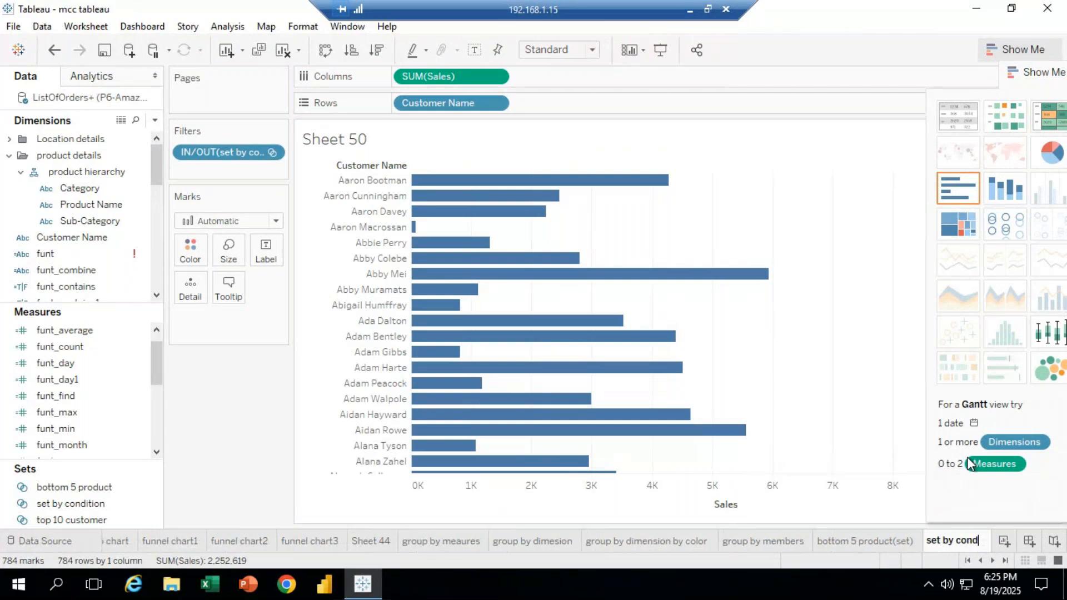
{"action": "type", "text": "ition"}
{"action": "key", "text": "Return"}
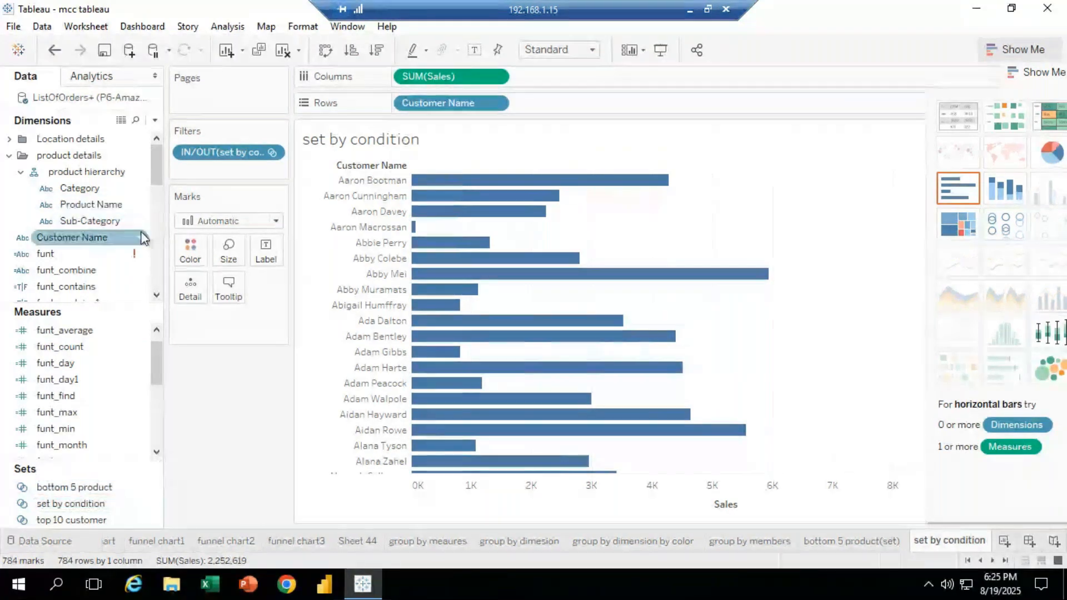
{"action": "left_click", "coordinate": [1003, 538]}
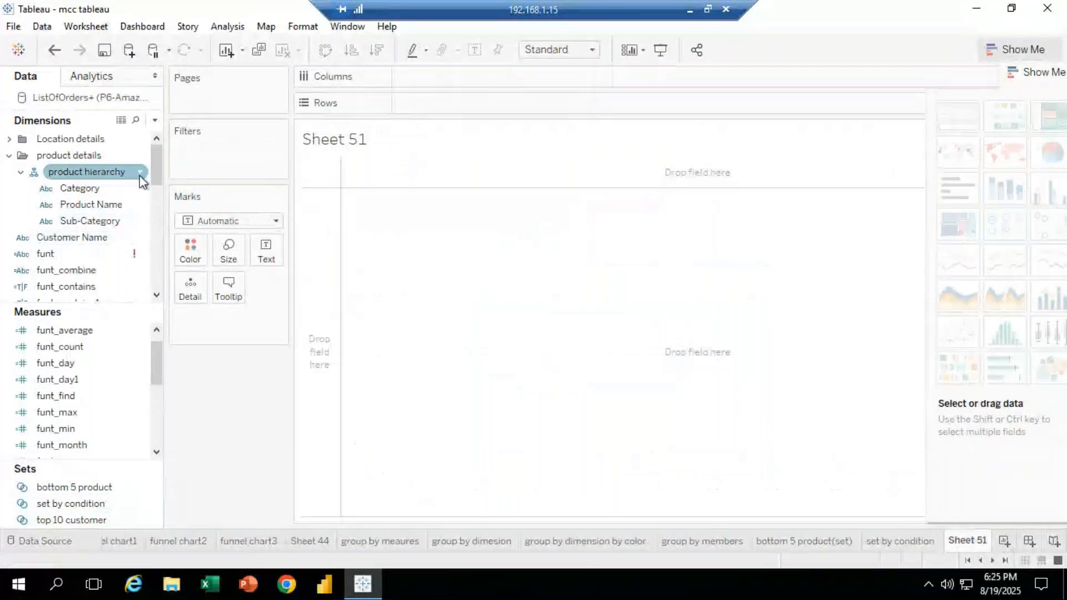
Look through the dimensions list and the existing sets, including set by condition and top 10 customer.
{"action": "left_click_drag", "start_coordinate": [158, 179], "coordinate": [160, 229]}
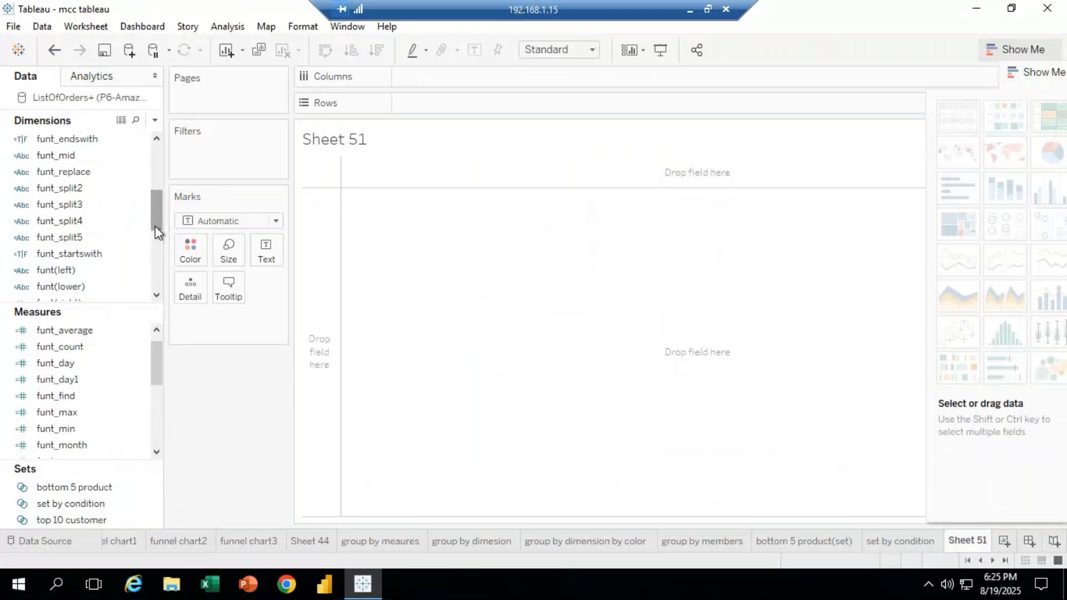
{"action": "left_click_drag", "start_coordinate": [155, 226], "coordinate": [155, 261]}
{"action": "left_click", "coordinate": [98, 256]}
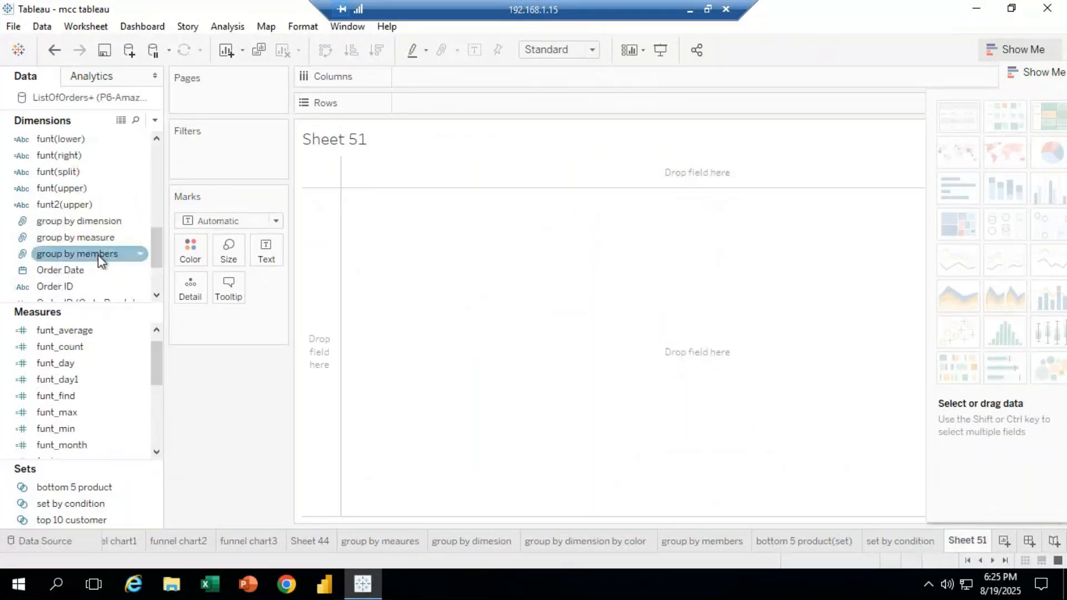
{"action": "left_click_drag", "start_coordinate": [158, 247], "coordinate": [160, 274]}
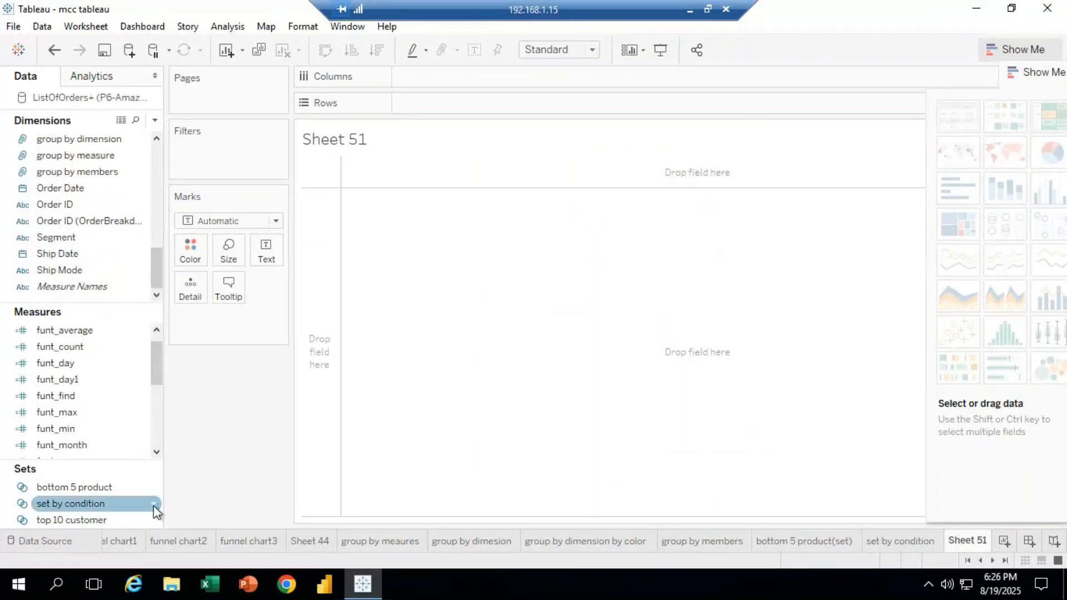
{"action": "left_click", "coordinate": [117, 520]}
{"action": "left_click", "coordinate": [132, 503]}
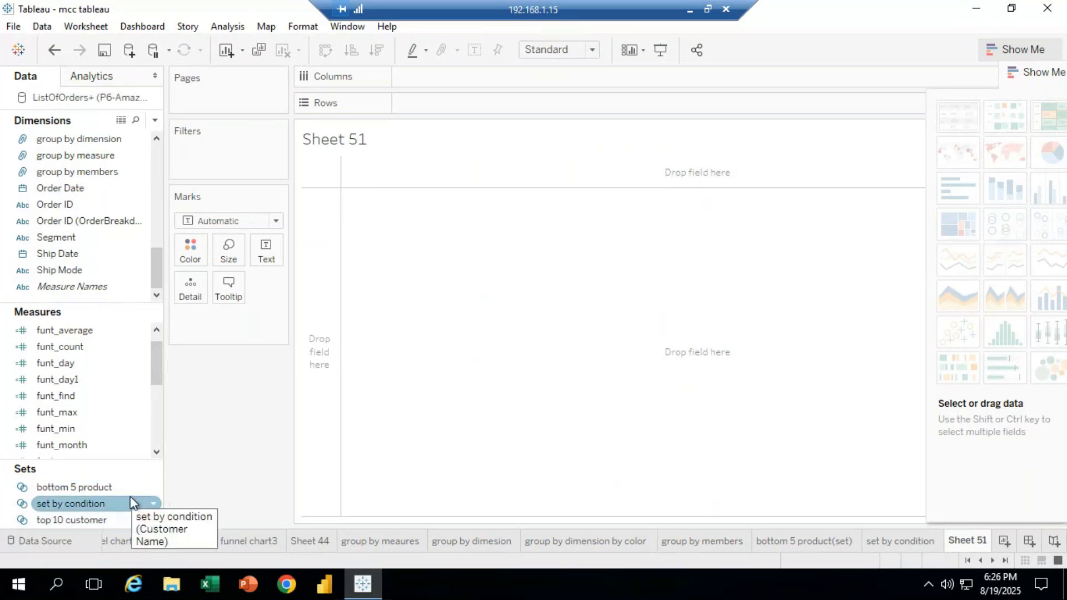
{"action": "left_click", "coordinate": [86, 520]}
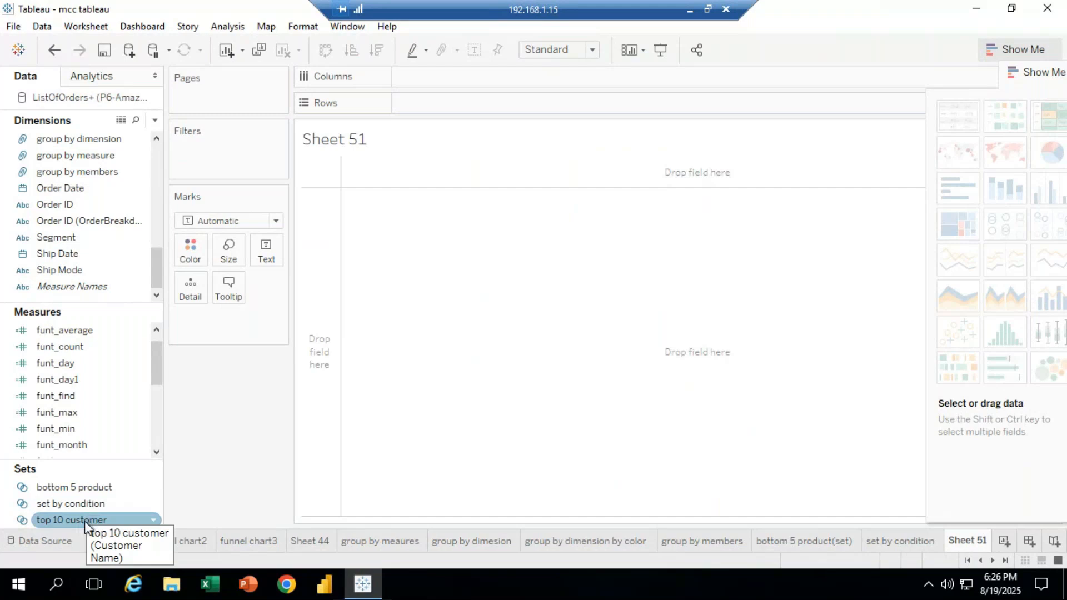
{"action": "left_click", "coordinate": [127, 505]}
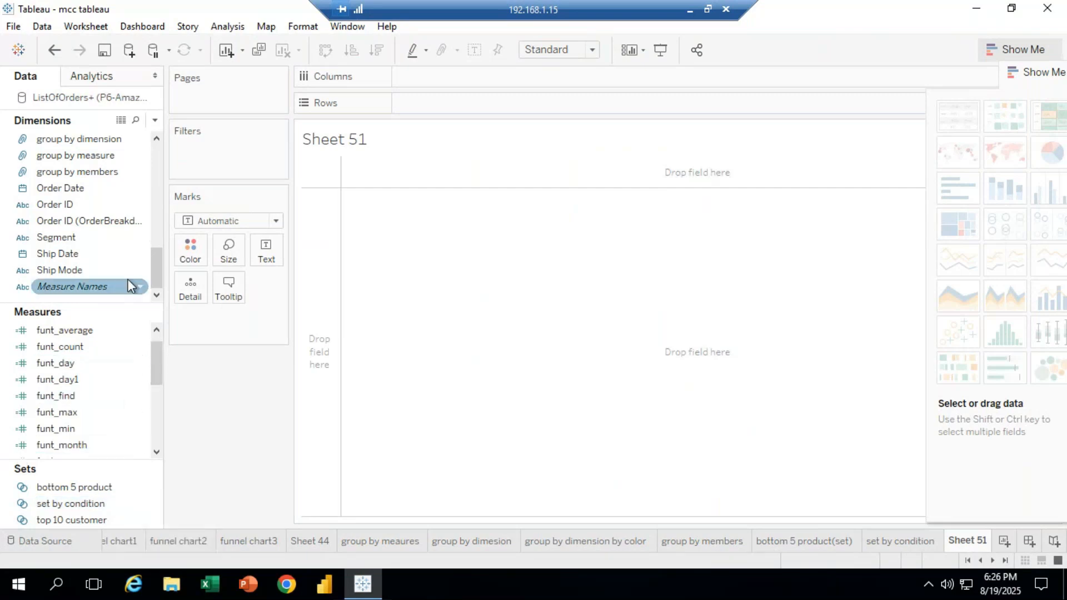
{"action": "left_click_drag", "start_coordinate": [158, 264], "coordinate": [158, 247]}
{"action": "left_click_drag", "start_coordinate": [91, 221], "coordinate": [231, 153]}
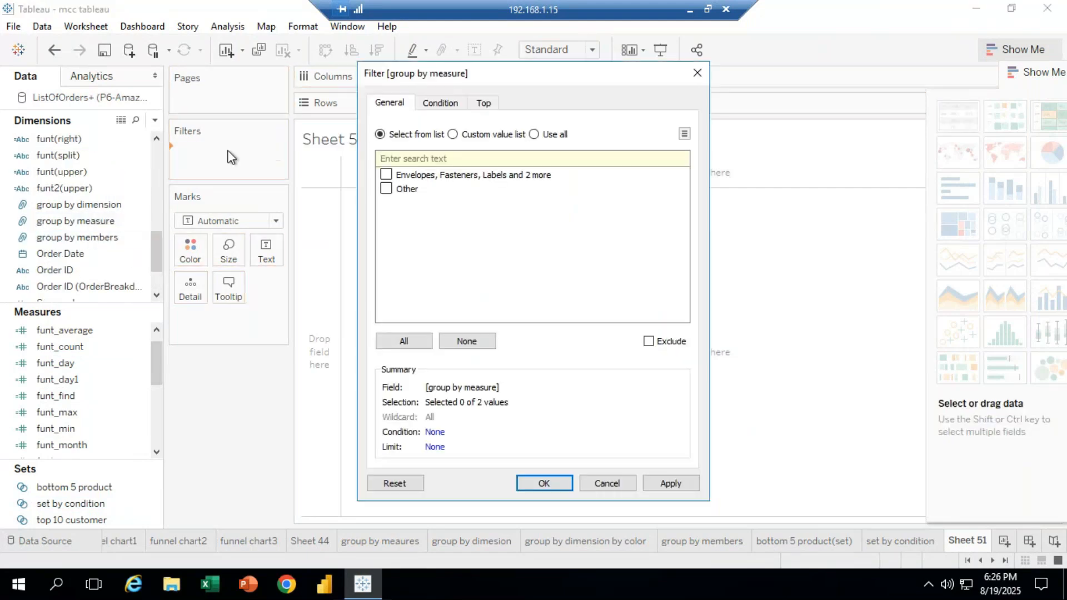
{"action": "left_click", "coordinate": [693, 77]}
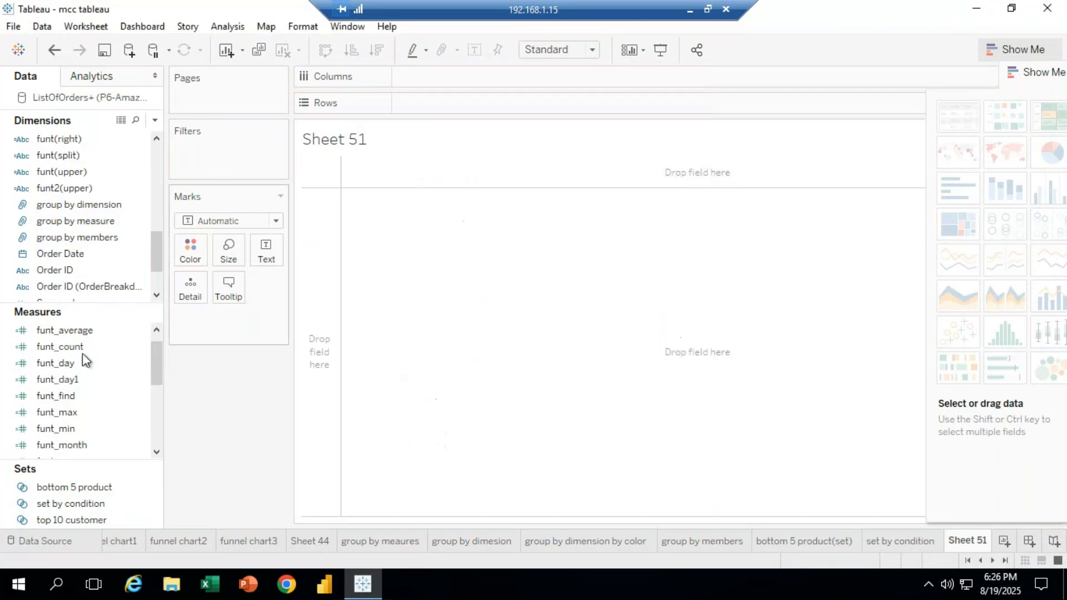
Filter the blank sheet by the top 10 customer set and build a bar chart of Sales by Customer Name.
{"action": "left_click", "coordinate": [99, 488]}
{"action": "left_click", "coordinate": [98, 520]}
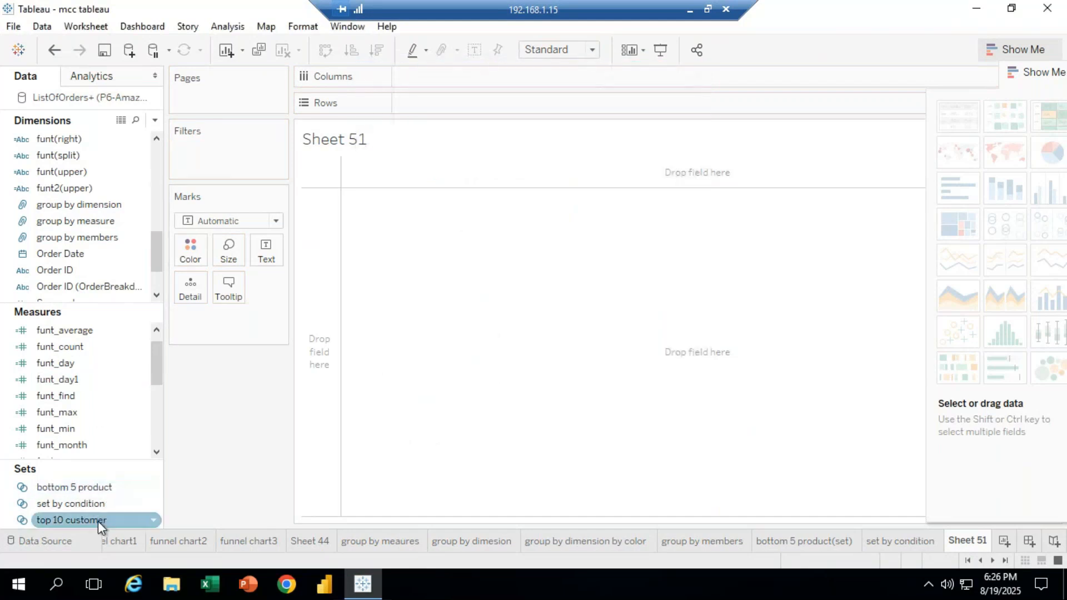
{"action": "left_click_drag", "start_coordinate": [97, 519], "coordinate": [234, 146]}
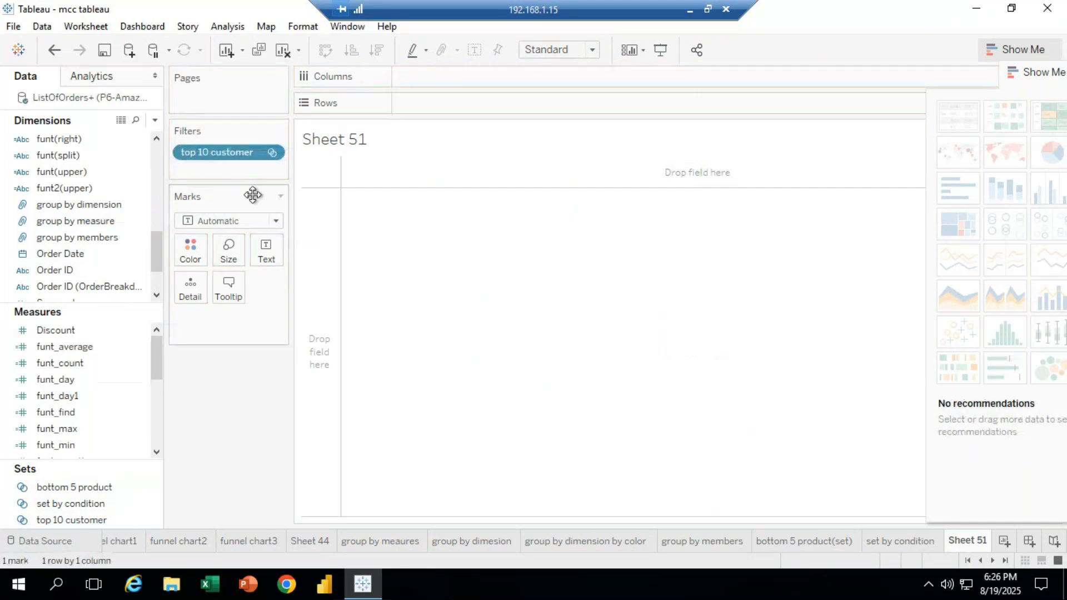
{"action": "left_click_drag", "start_coordinate": [151, 247], "coordinate": [439, 104]}
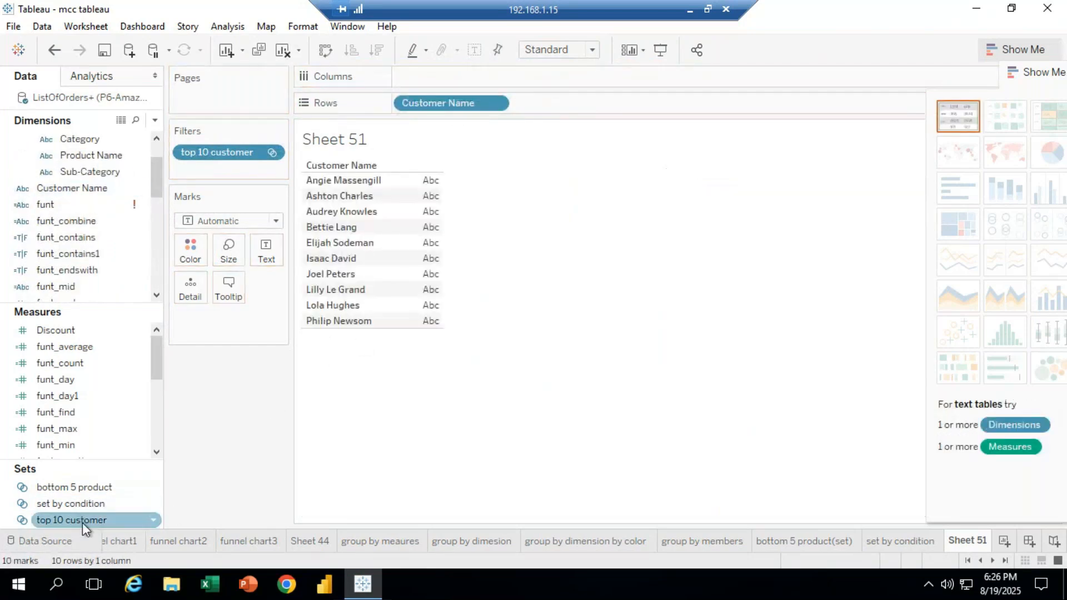
{"action": "left_click_drag", "start_coordinate": [157, 374], "coordinate": [159, 420]}
{"action": "left_click", "coordinate": [77, 427]}
{"action": "left_click_drag", "start_coordinate": [75, 414], "coordinate": [477, 218]}
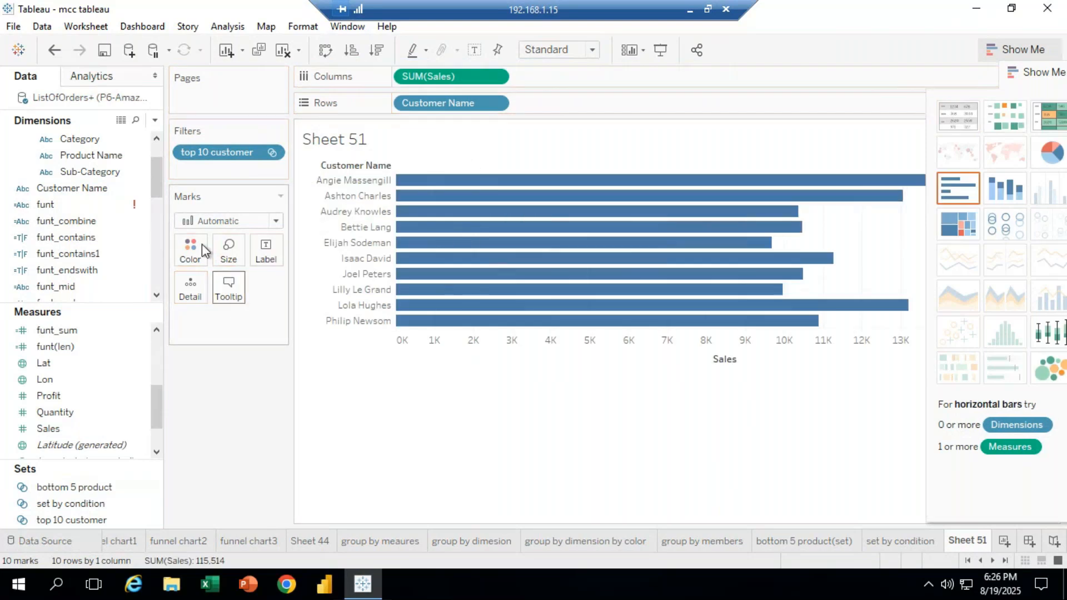
Switch the top 10 customer filter to In/Out of Set with both In and Out selected, and show its filter control.
{"action": "left_click", "coordinate": [272, 153]}
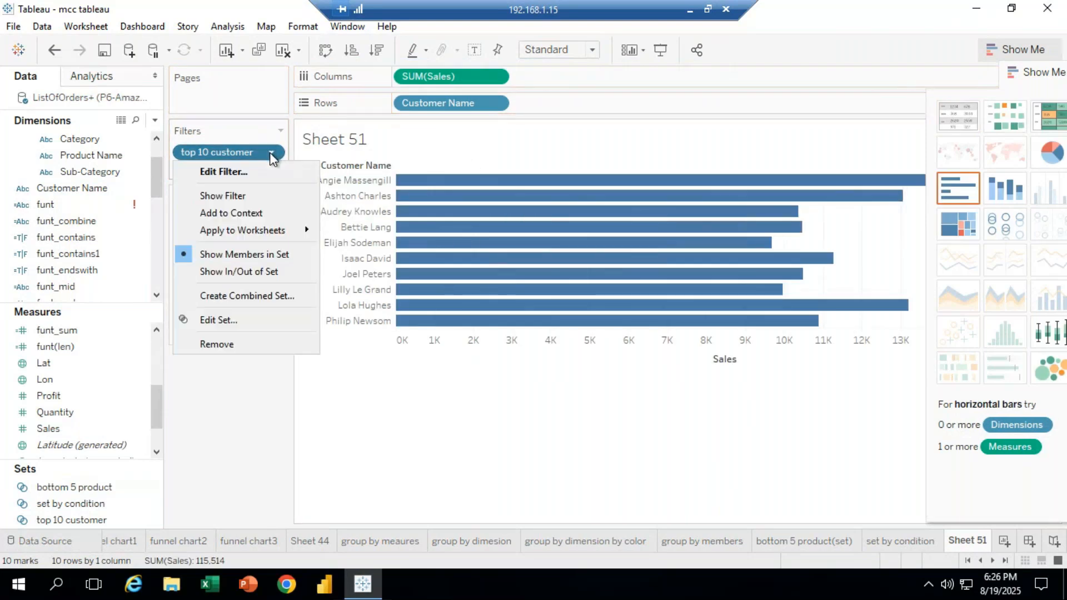
{"action": "left_click", "coordinate": [262, 272]}
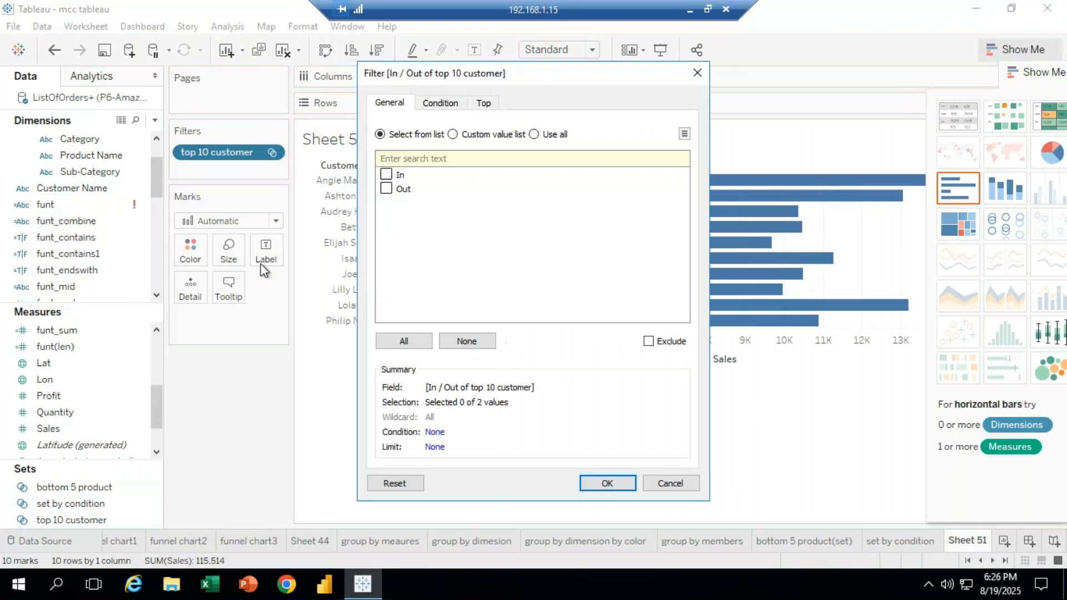
{"action": "left_click", "coordinate": [386, 174]}
{"action": "left_click", "coordinate": [414, 342]}
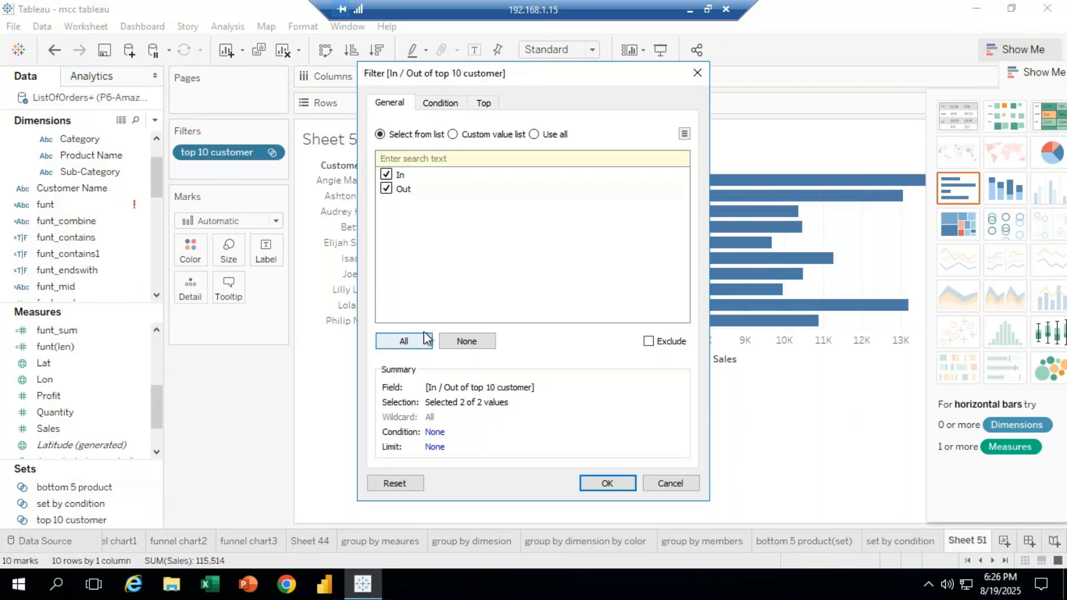
{"action": "left_click", "coordinate": [607, 484]}
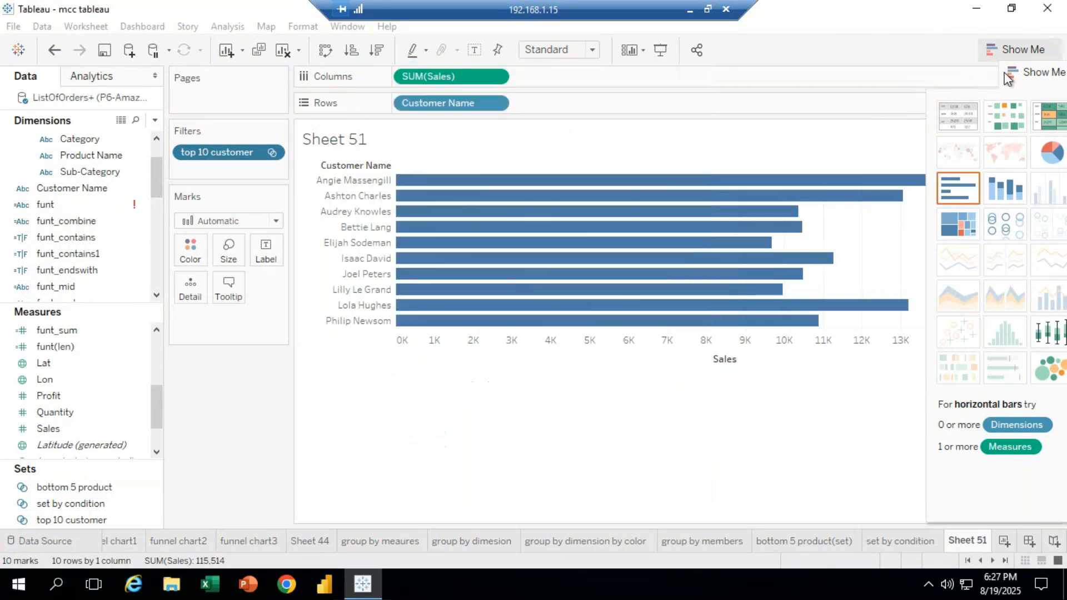
{"action": "left_click_drag", "start_coordinate": [1026, 90], "coordinate": [984, 79]}
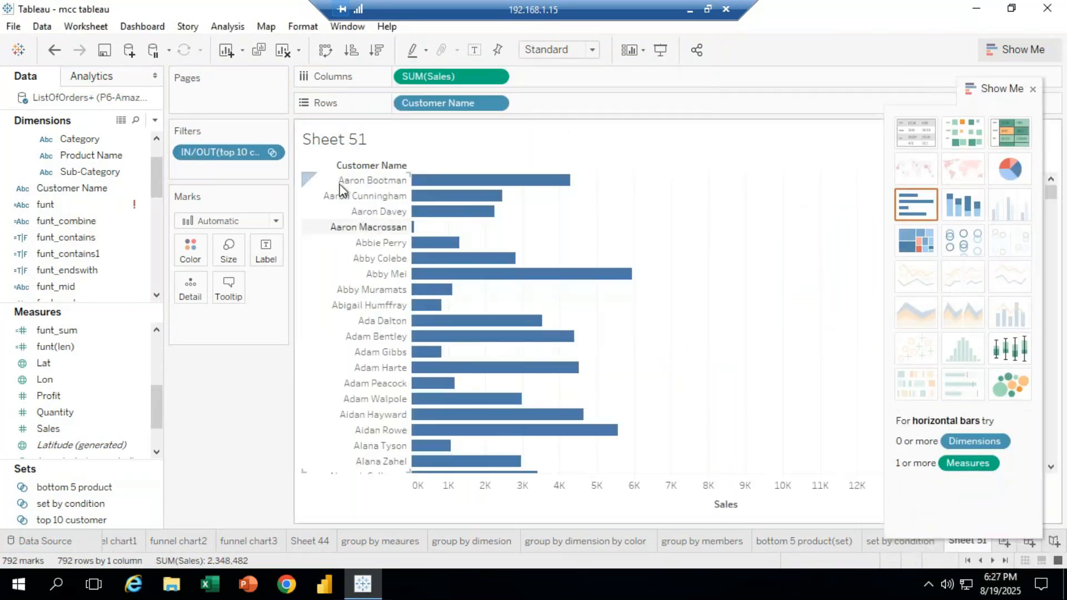
{"action": "left_click", "coordinate": [271, 151]}
{"action": "left_click", "coordinate": [266, 196]}
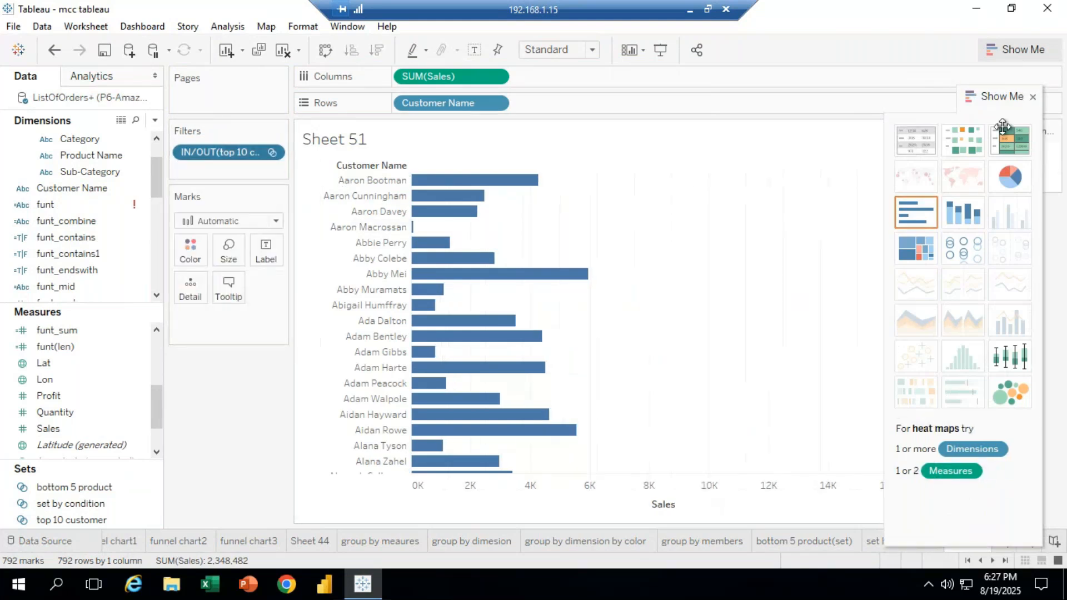
Empty the sheet by removing the top 10 customer filter, Customer Name from the rows and Sales from the columns.
{"action": "left_click_drag", "start_coordinate": [240, 149], "coordinate": [240, 400]}
{"action": "left_click_drag", "start_coordinate": [439, 103], "coordinate": [183, 293]}
{"action": "left_click_drag", "start_coordinate": [439, 76], "coordinate": [218, 416]}
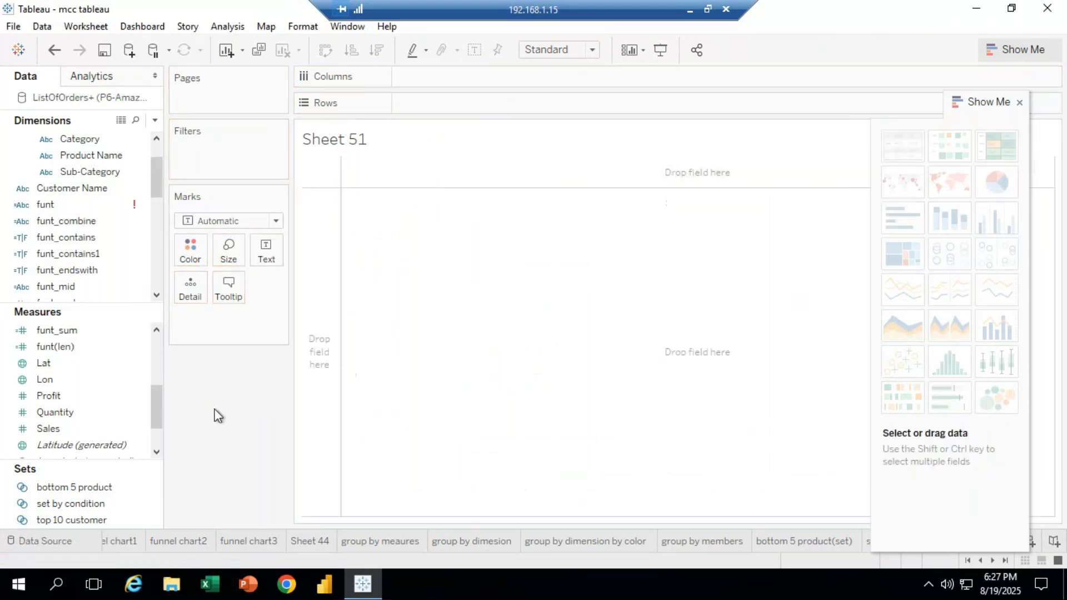
Build a horizontal bar chart with Customer Name in the rows and the sum of Sales in the columns.
{"action": "left_click", "coordinate": [92, 521]}
{"action": "left_click", "coordinate": [67, 237]}
{"action": "left_click", "coordinate": [69, 188]}
{"action": "left_click_drag", "start_coordinate": [69, 186], "coordinate": [444, 102]}
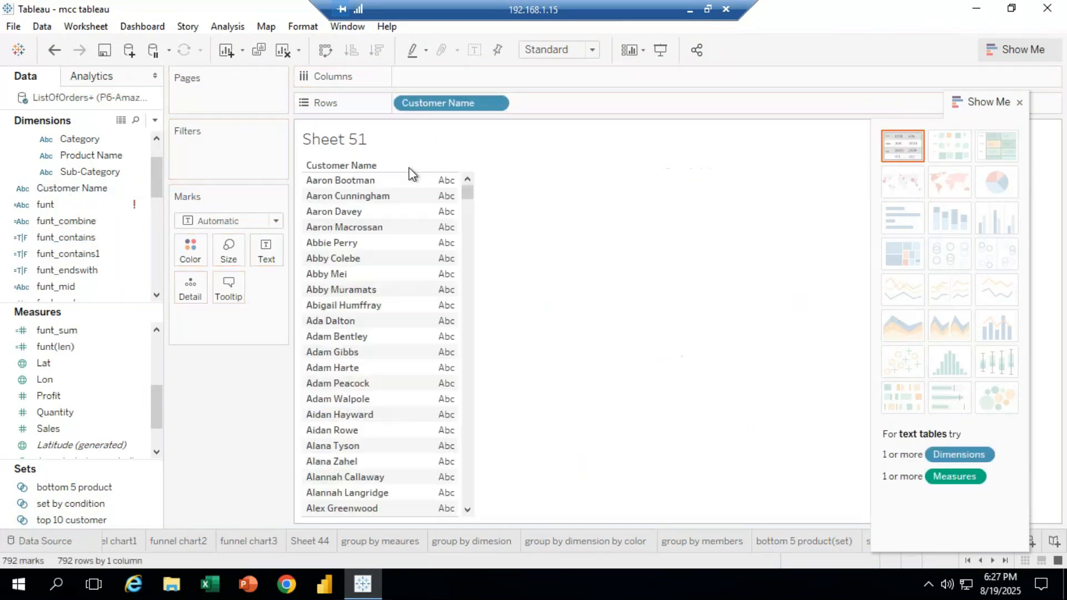
{"action": "left_click_drag", "start_coordinate": [98, 423], "coordinate": [462, 66]}
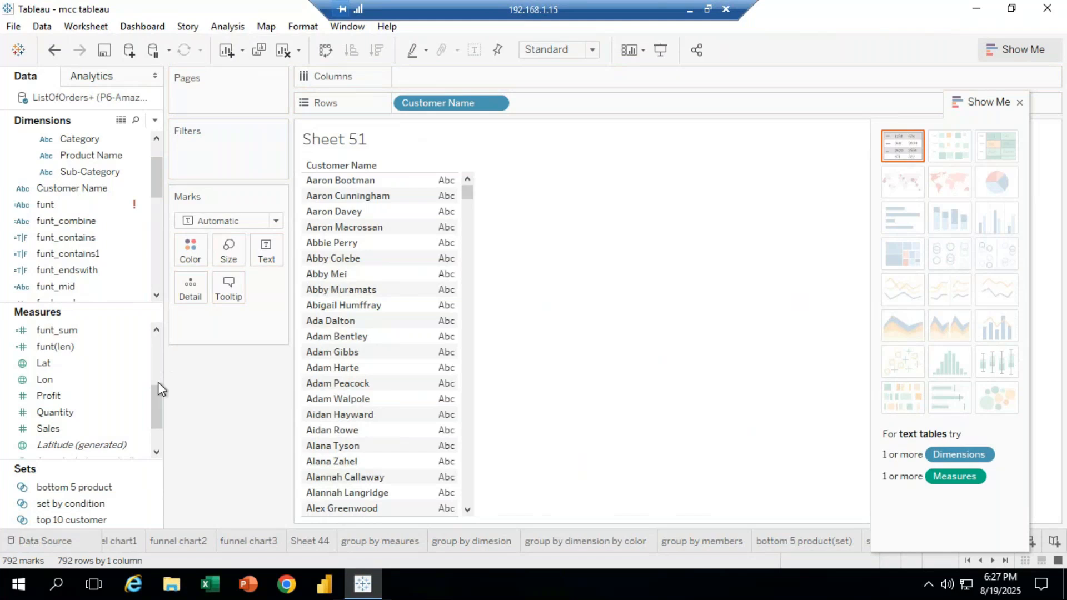
{"action": "left_click_drag", "start_coordinate": [56, 432], "coordinate": [421, 76]}
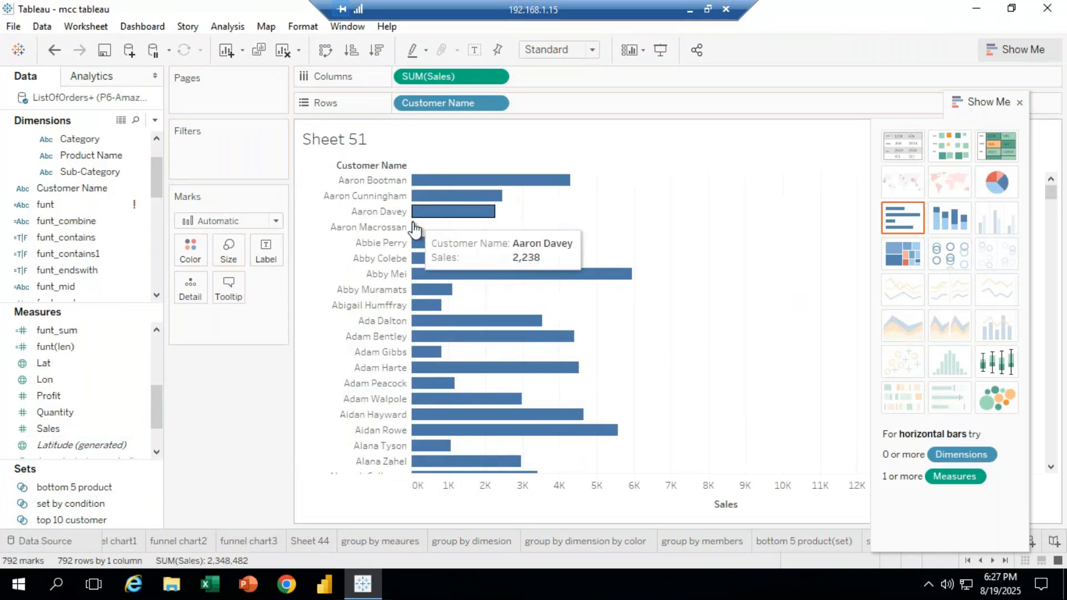
Filter the customer sales chart by the top 10 customer set and move the Show Me window away from the bars.
{"action": "left_click", "coordinate": [95, 523]}
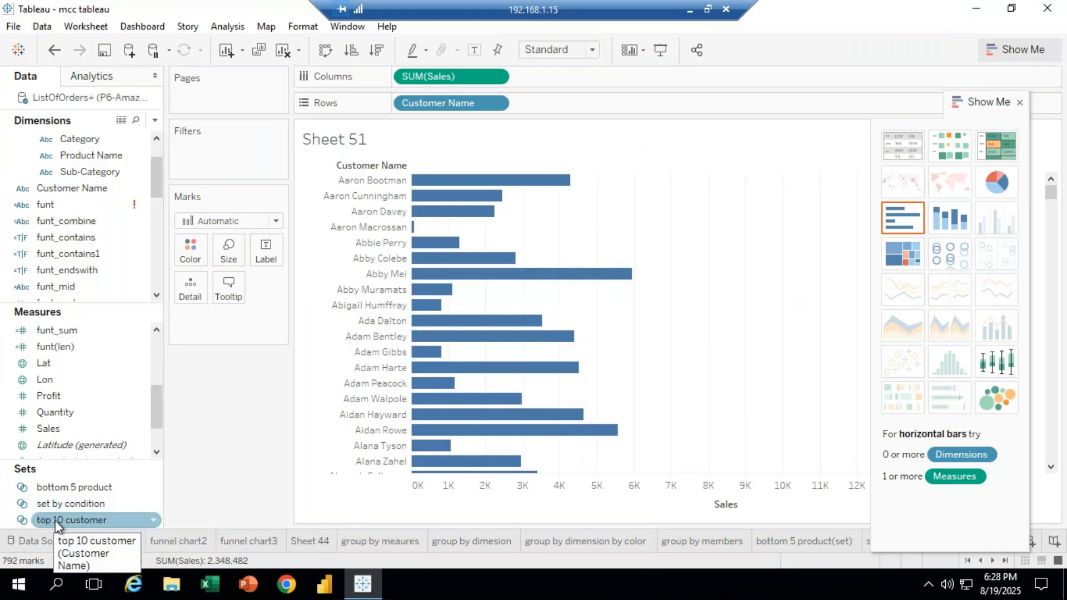
{"action": "left_click_drag", "start_coordinate": [55, 521], "coordinate": [193, 149]}
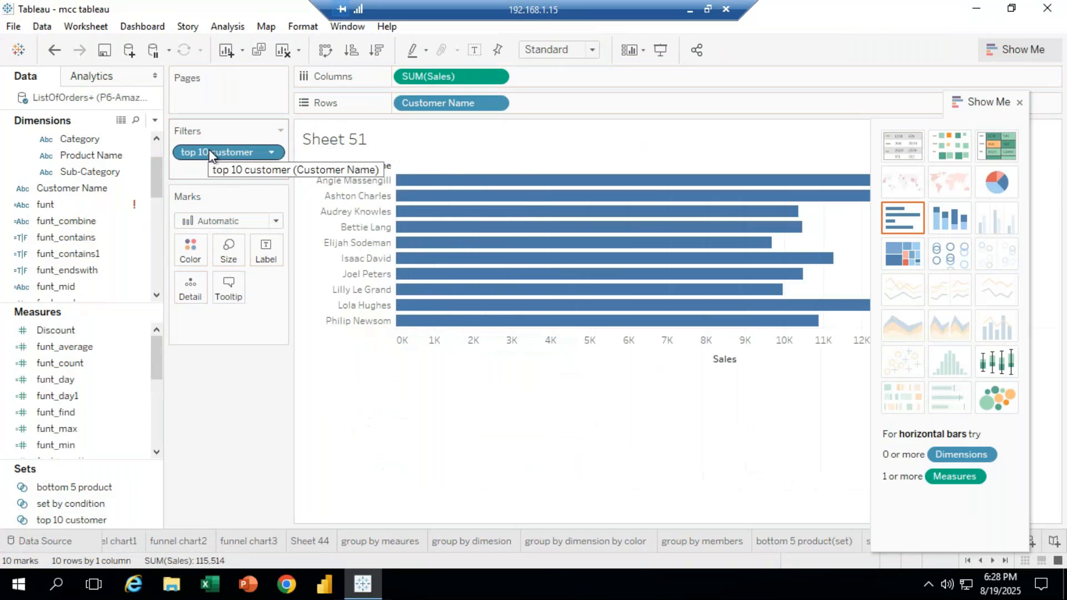
{"action": "left_click", "coordinate": [985, 104]}
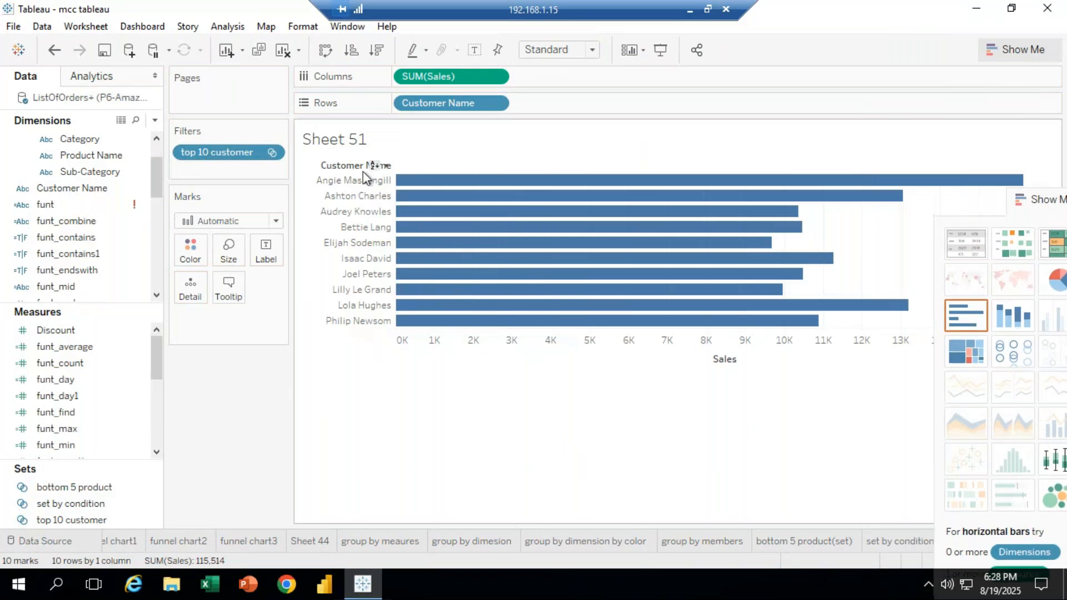
{"action": "mouse_move", "coordinate": [400, 237]}
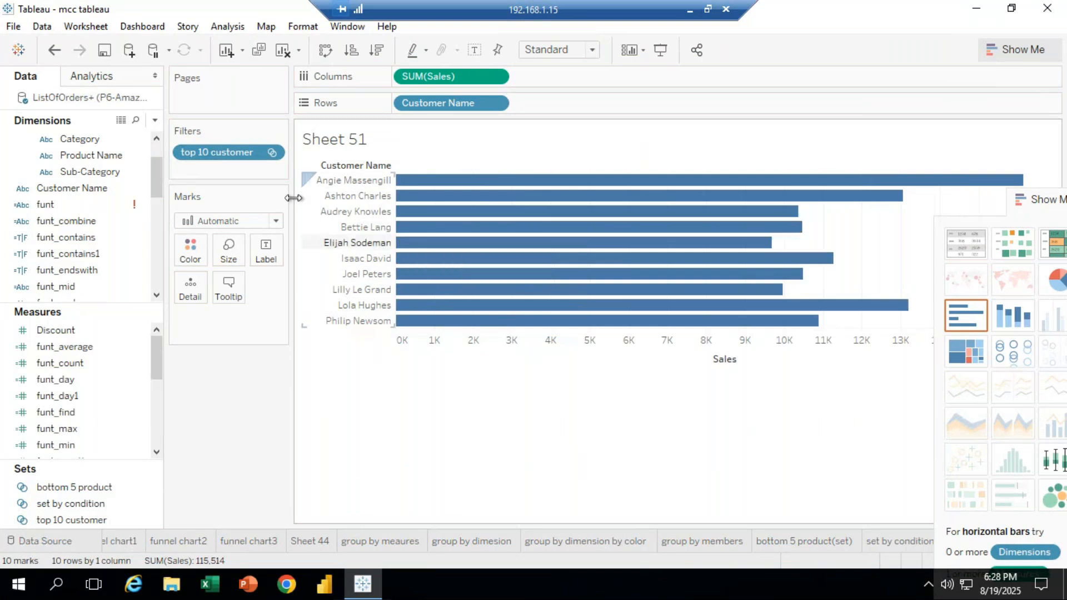
{"action": "left_click", "coordinate": [275, 153]}
{"action": "left_click", "coordinate": [248, 459]}
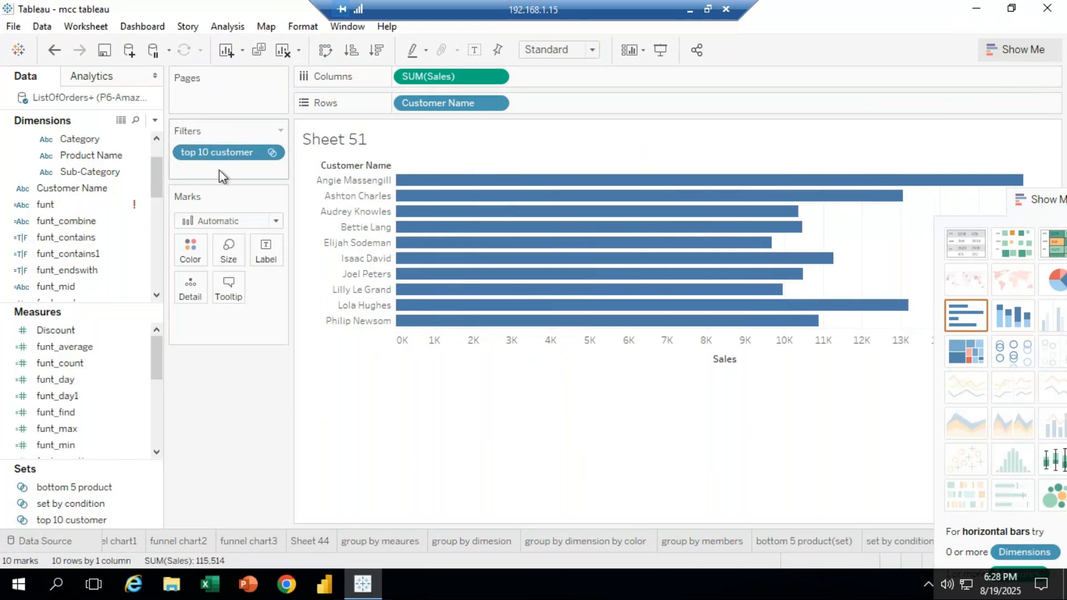
Change the top 10 customer filter to In/Out of Set with all values selected, and display its filter control.
{"action": "left_click", "coordinate": [270, 152]}
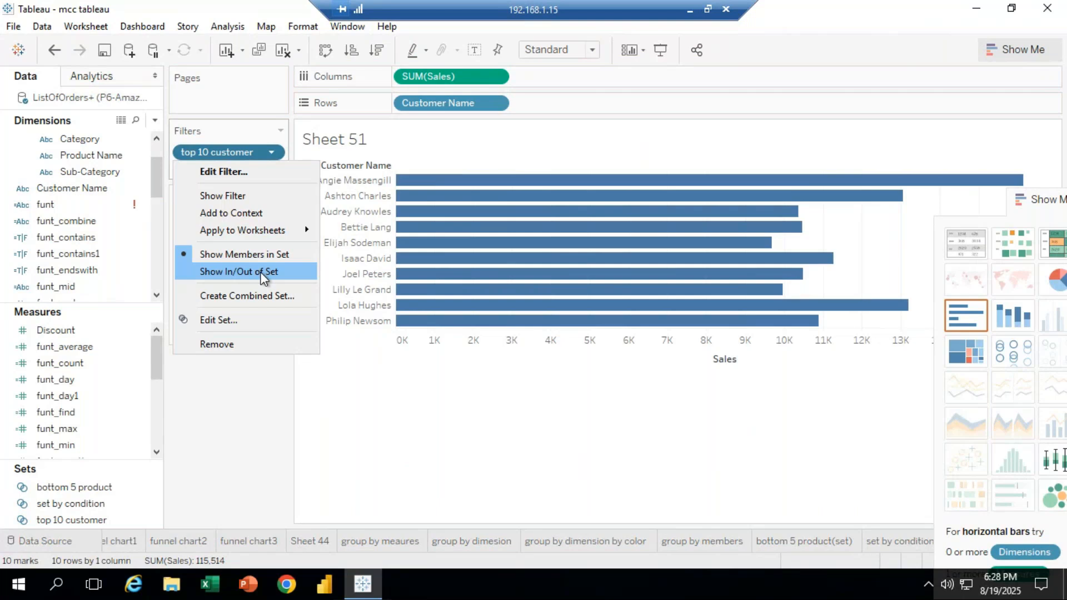
{"action": "left_click", "coordinate": [461, 368]}
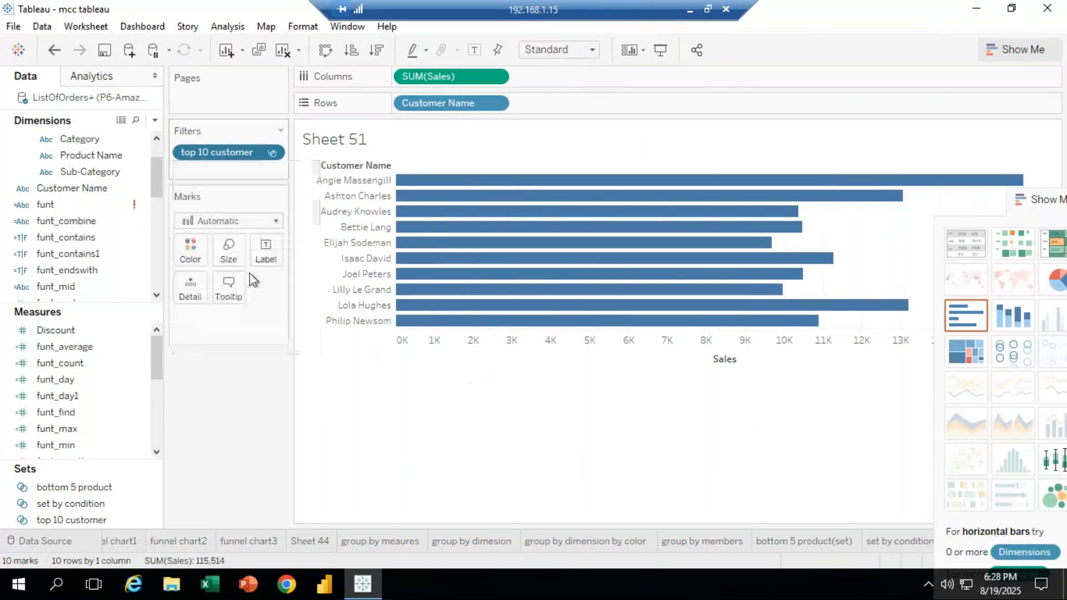
{"action": "left_click", "coordinate": [412, 342]}
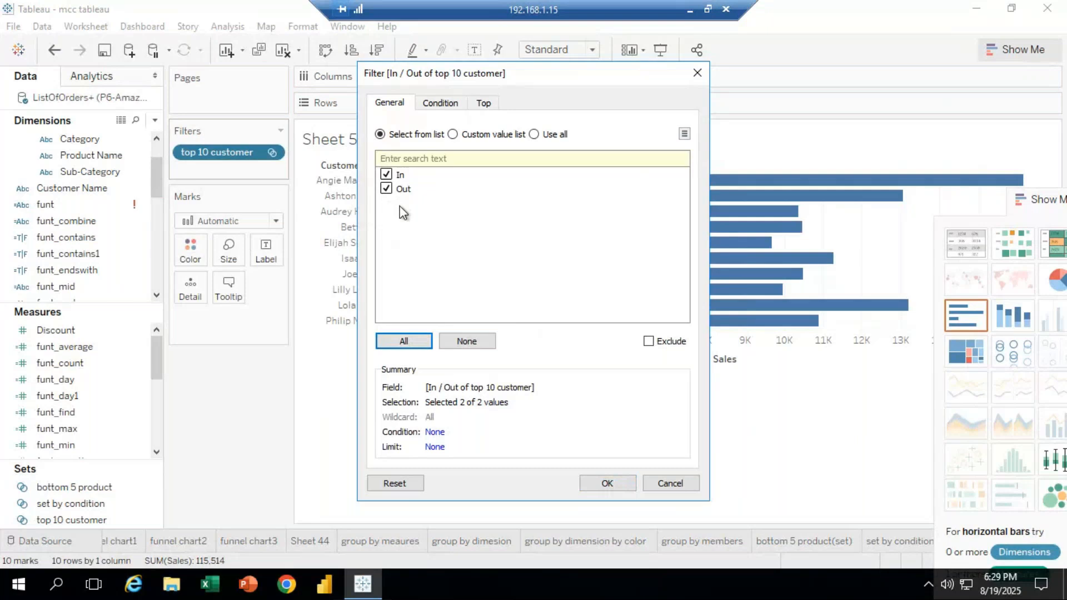
{"action": "left_click", "coordinate": [598, 488]}
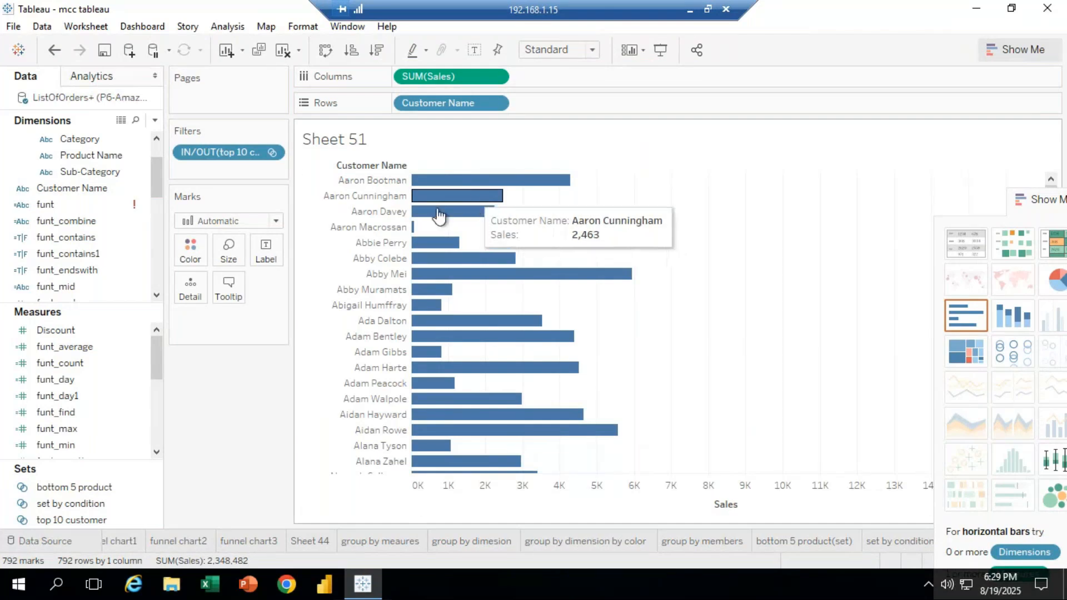
{"action": "left_click", "coordinate": [273, 153]}
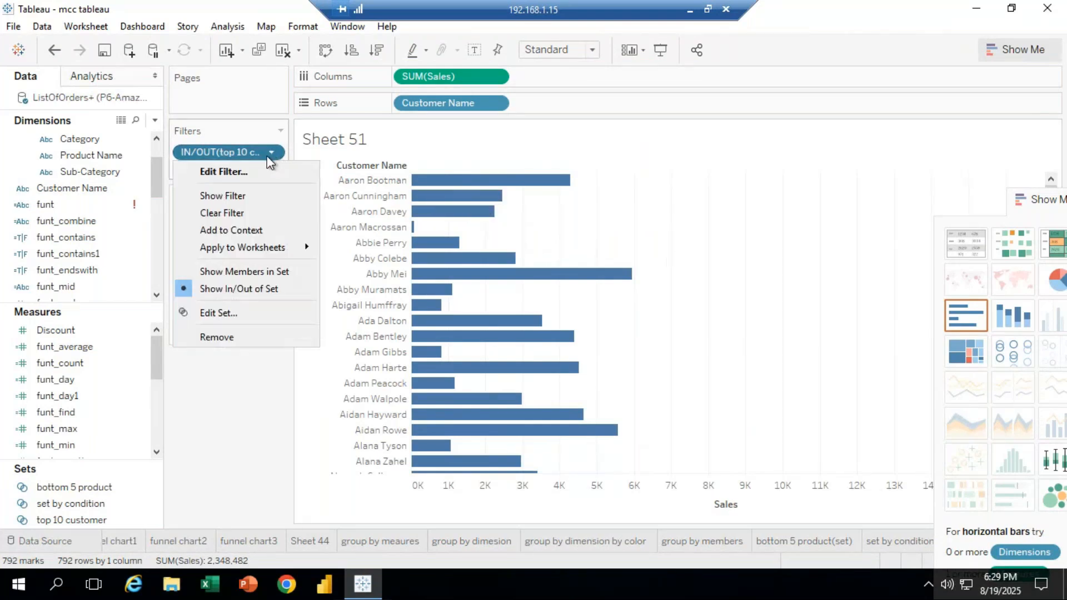
{"action": "left_click", "coordinate": [229, 202]}
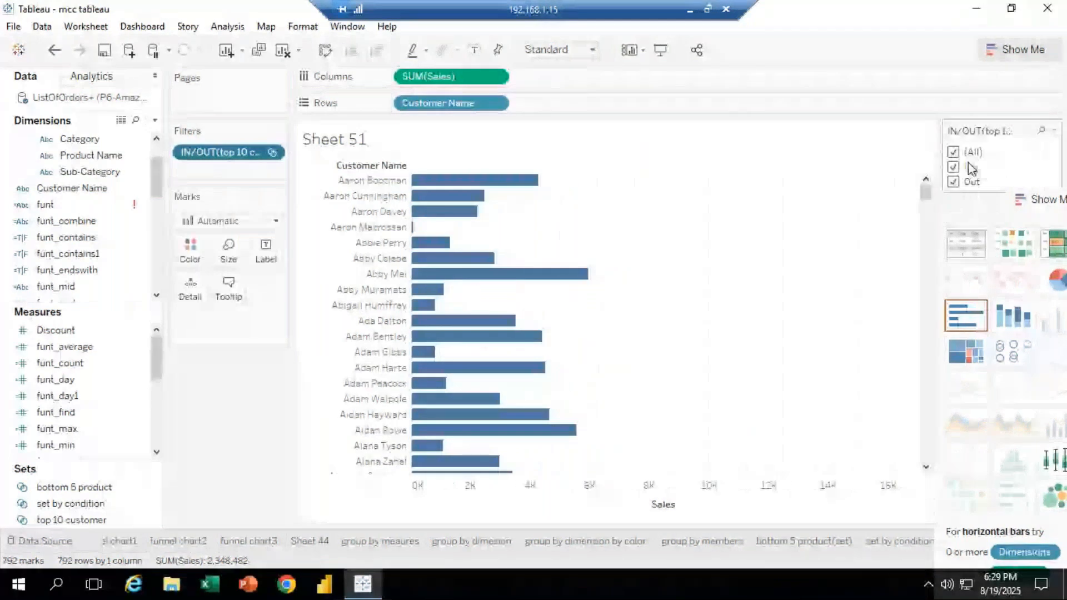
Restrict the chart to the In members of the set, and switch the filter to only the Out members.
{"action": "left_click", "coordinate": [960, 167]}
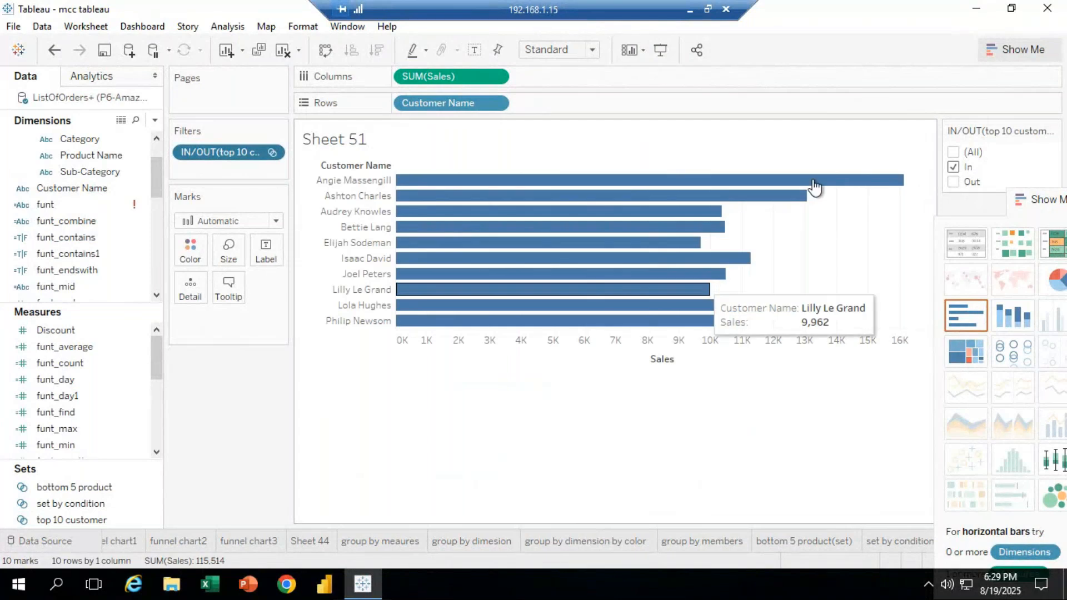
{"action": "left_click", "coordinate": [956, 181]}
{"action": "left_click", "coordinate": [954, 167]}
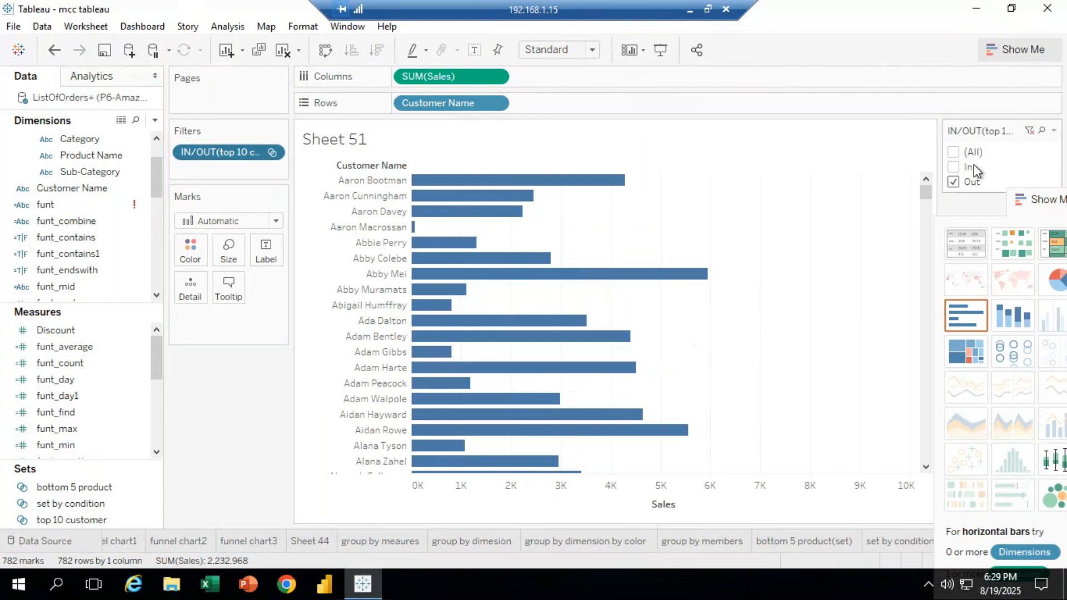
Select all values in the set filter, and alternate the customer chart between only the In and only the Out members.
{"action": "left_click", "coordinate": [957, 156]}
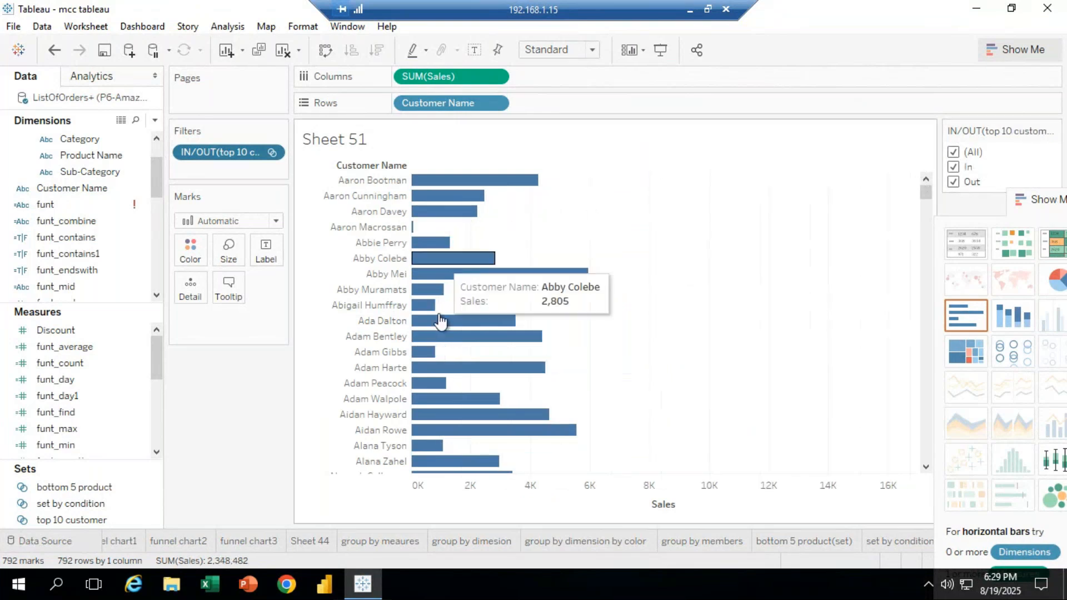
{"action": "left_click", "coordinate": [954, 152]}
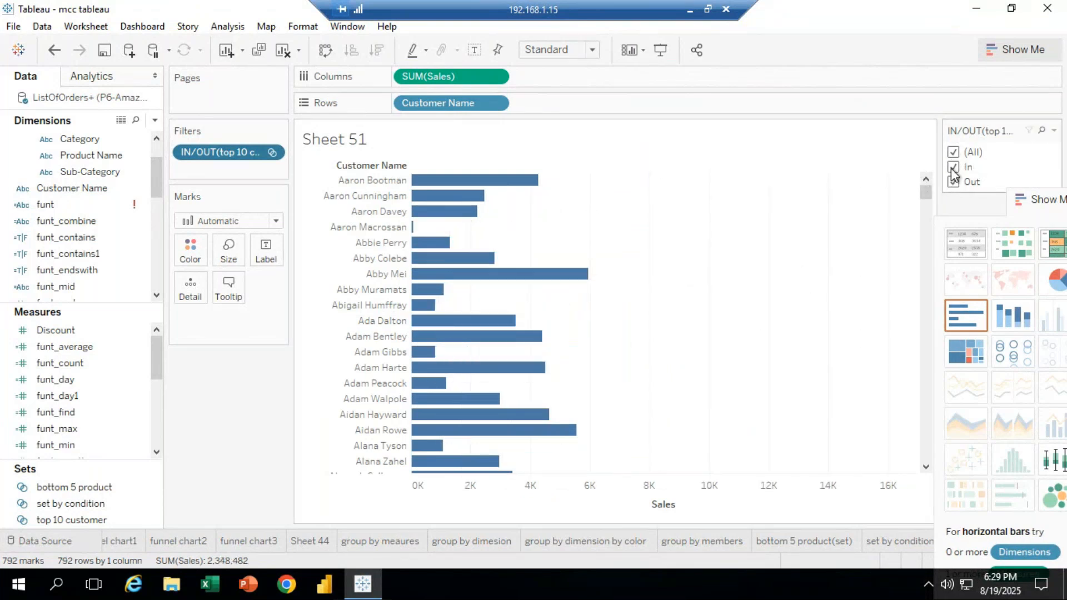
{"action": "left_click", "coordinate": [954, 168]}
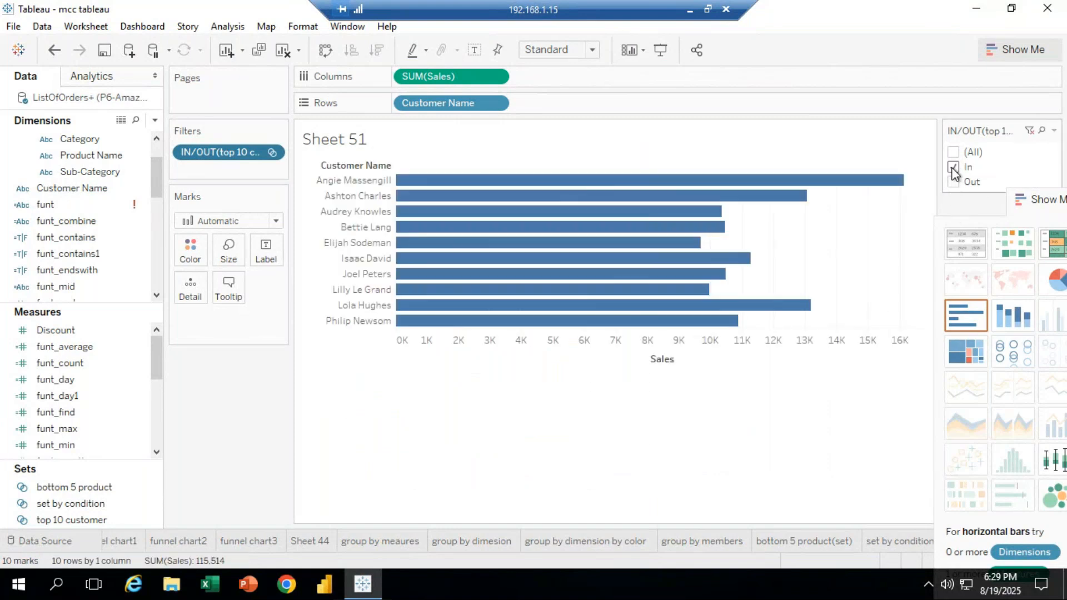
{"action": "left_click", "coordinate": [954, 181]}
{"action": "left_click", "coordinate": [954, 168]}
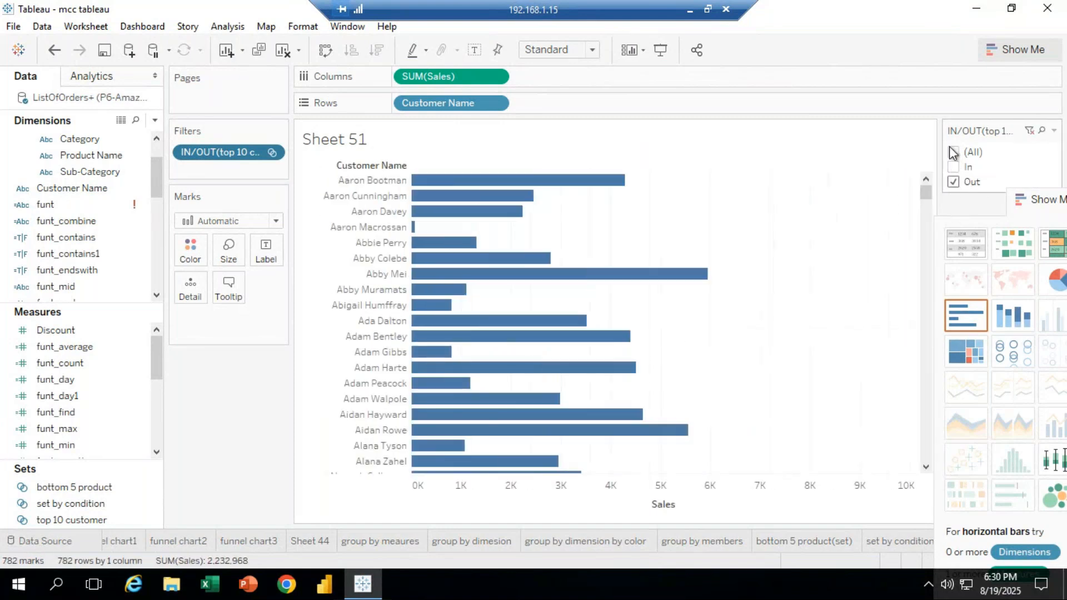
{"action": "left_click", "coordinate": [954, 166]}
{"action": "left_click", "coordinate": [954, 182]}
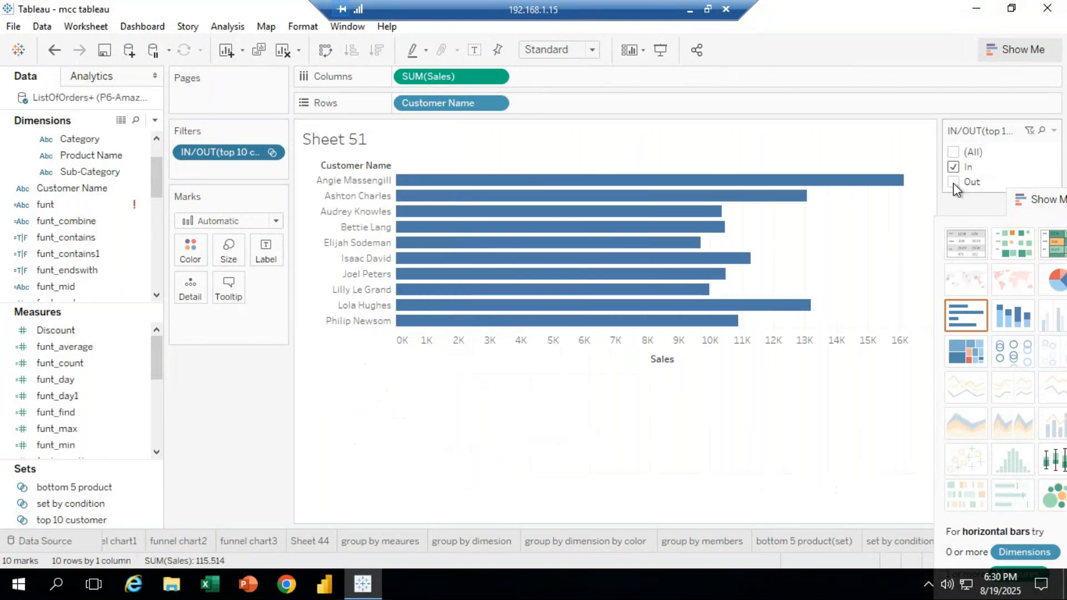
Clear the set filter through its All option, and compare the In members with the Out members on their own.
{"action": "left_click", "coordinate": [954, 152]}
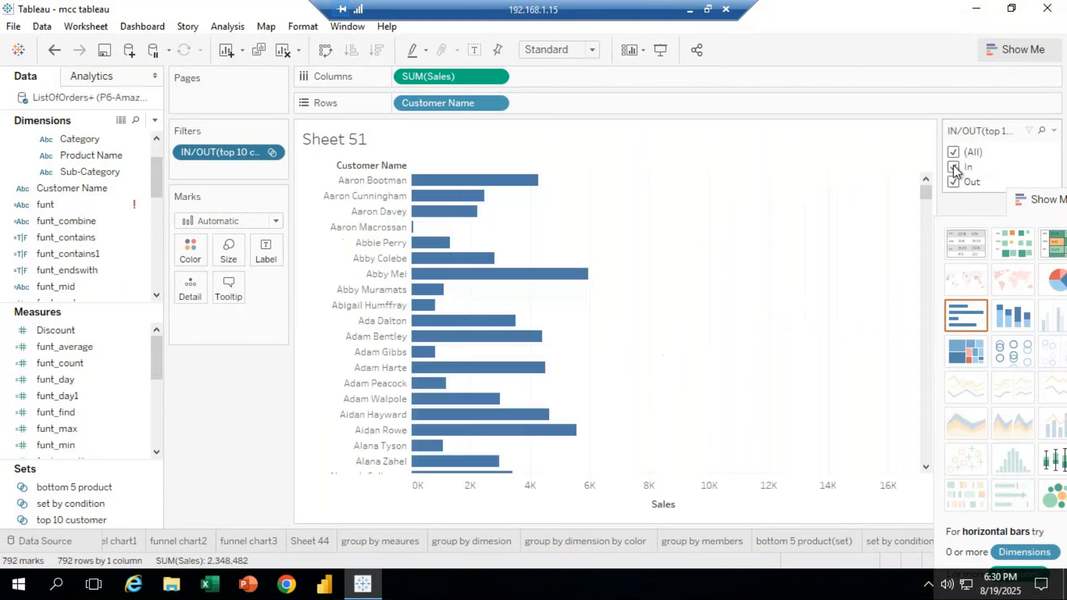
{"action": "left_click", "coordinate": [954, 152]}
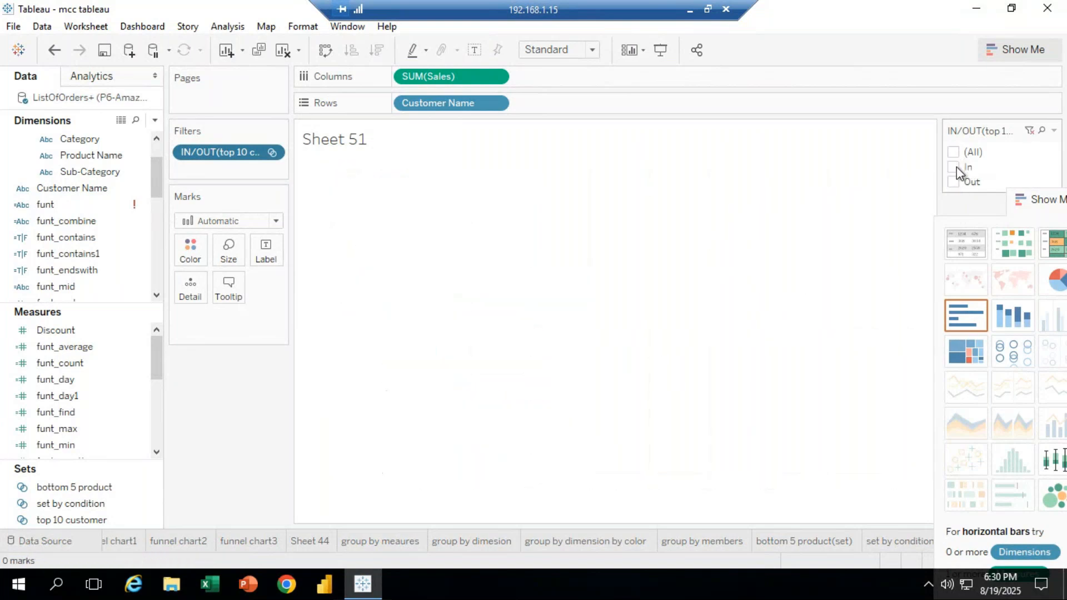
{"action": "left_click", "coordinate": [955, 167]}
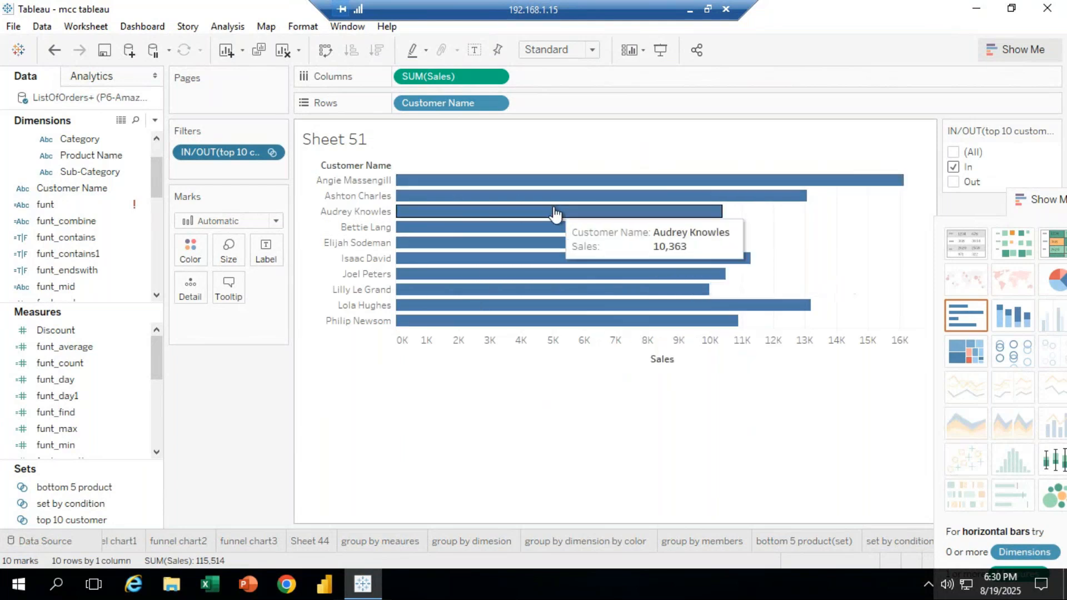
{"action": "left_click", "coordinate": [955, 167]}
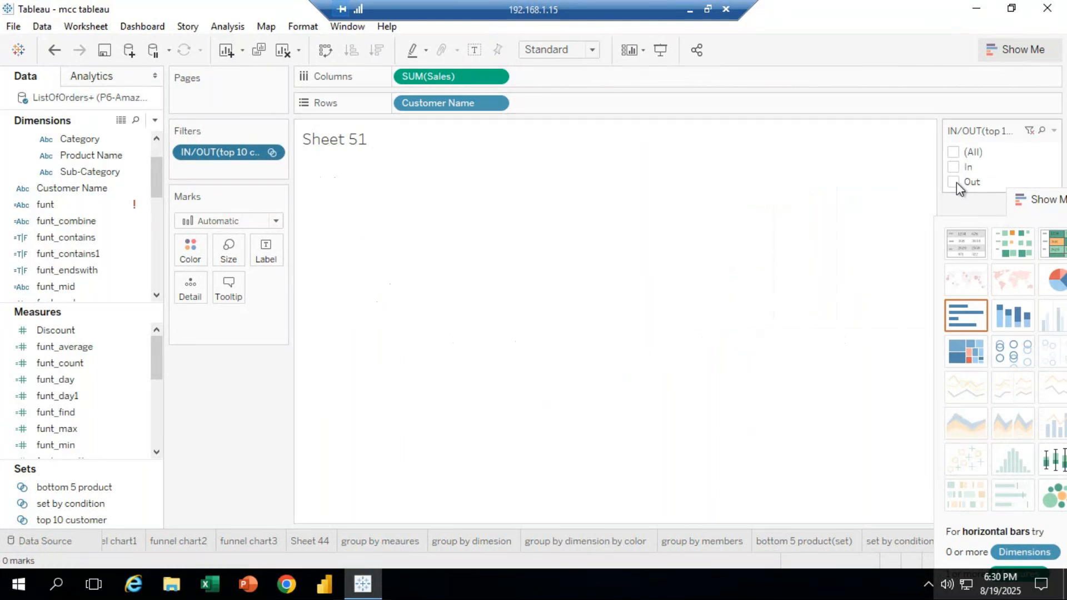
{"action": "left_click", "coordinate": [954, 182]}
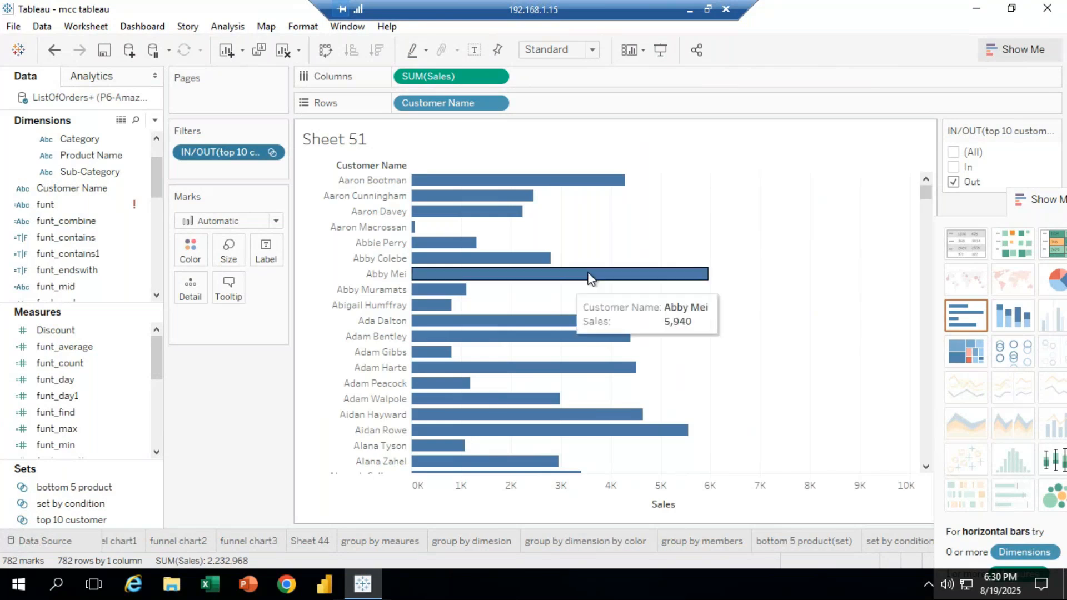
Restrict the set filter to the In members, and change the customer sales chart to a text table.
{"action": "left_click", "coordinate": [954, 151]}
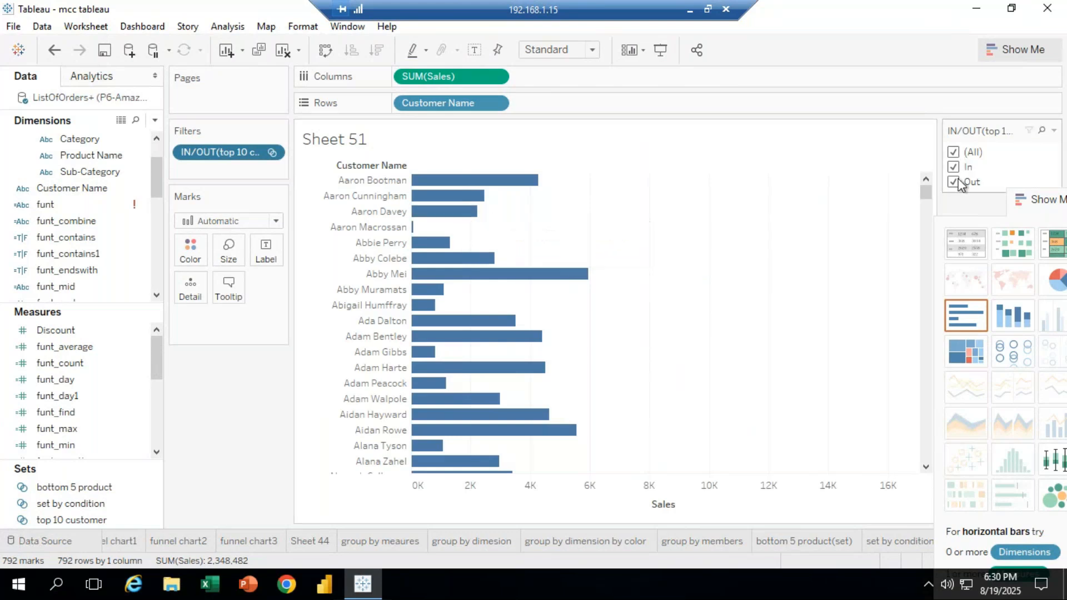
{"action": "left_click", "coordinate": [953, 152]}
{"action": "left_click", "coordinate": [956, 168]}
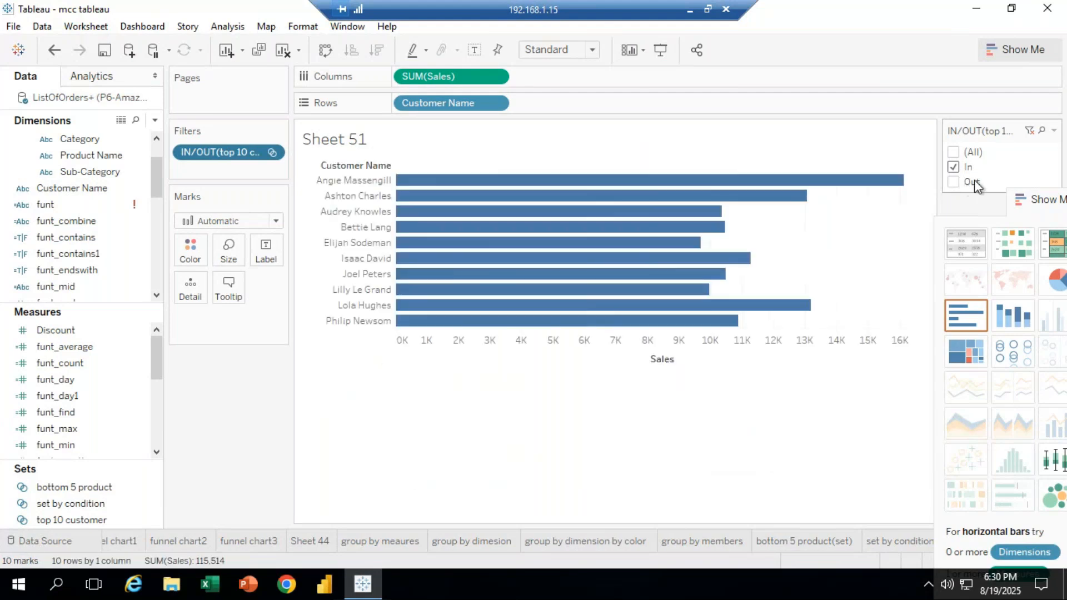
{"action": "left_click", "coordinate": [966, 241]}
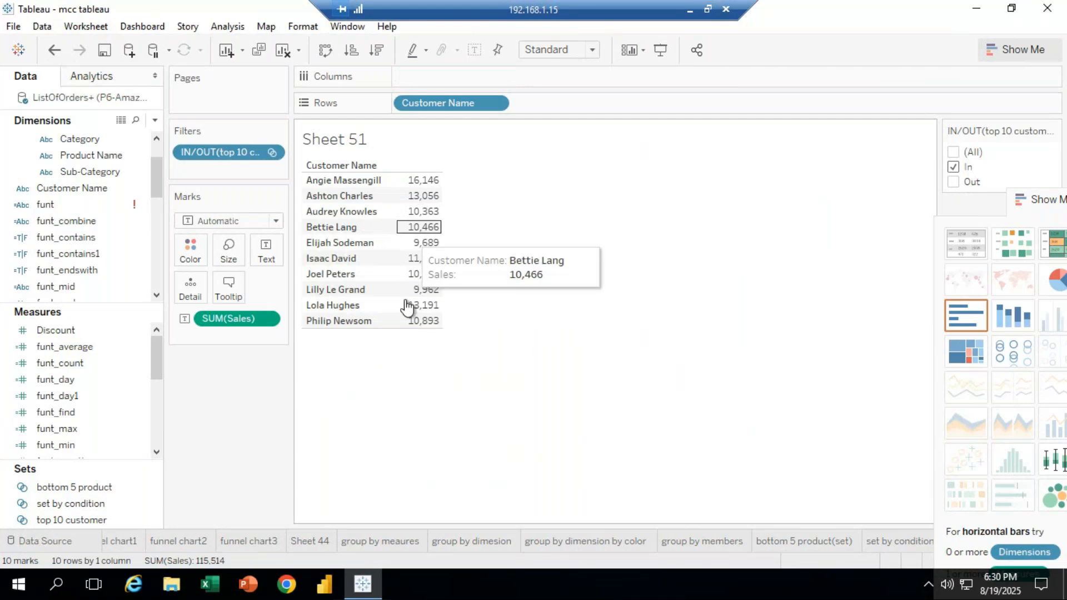
Show only the Out members in the customer text table, and reselect all values in the set filter.
{"action": "left_click", "coordinate": [955, 167]}
{"action": "left_click", "coordinate": [954, 181]}
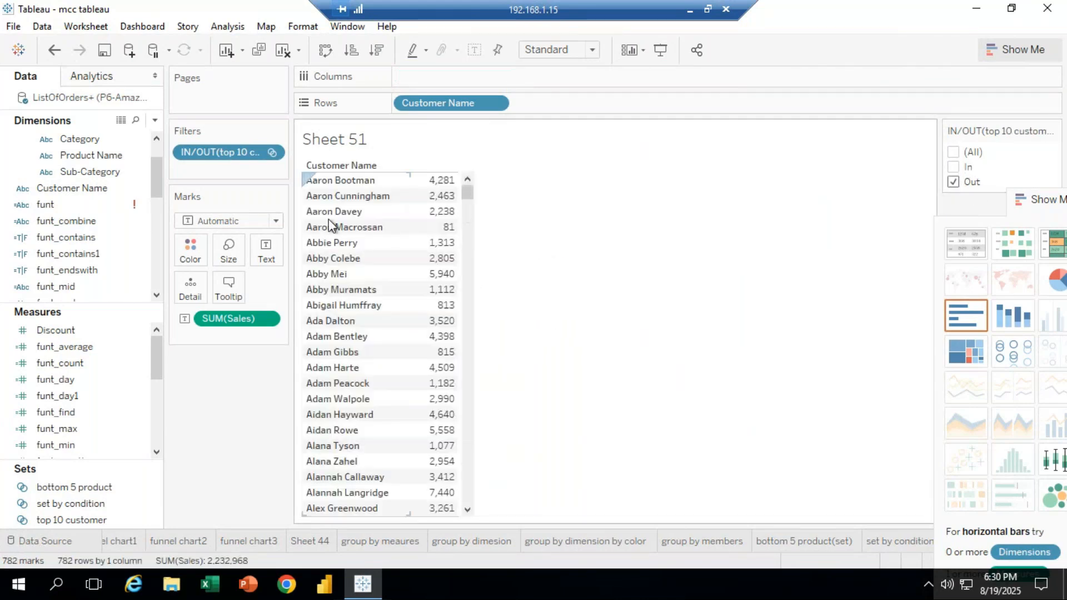
{"action": "left_click", "coordinate": [953, 154]}
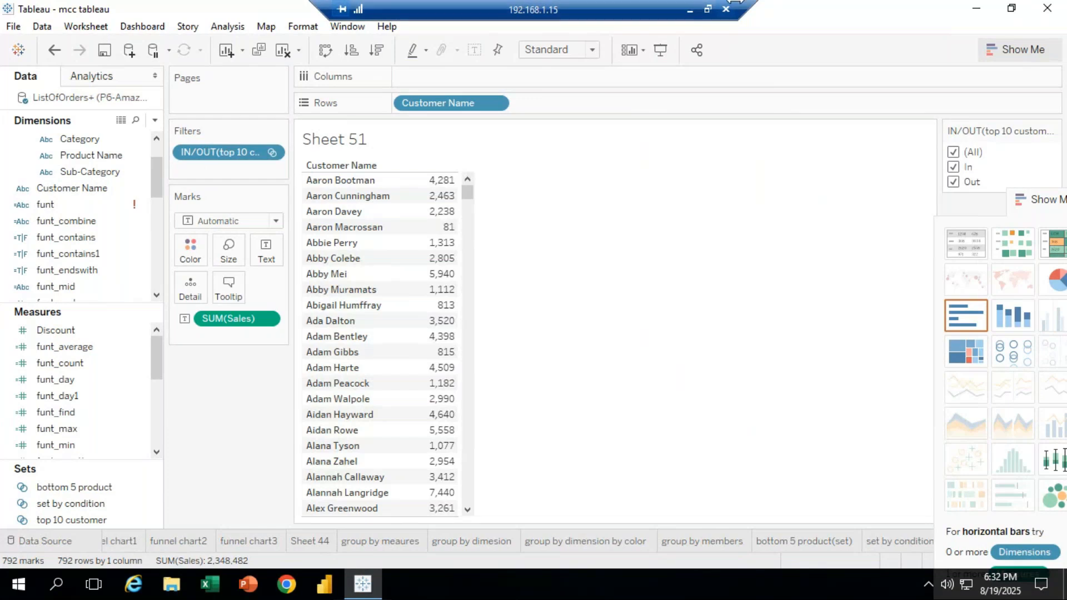
Switch to the GoTo Meeting window in Chrome to check the chat, and return to the Tableau remote session.
{"action": "left_click", "coordinate": [690, 11]}
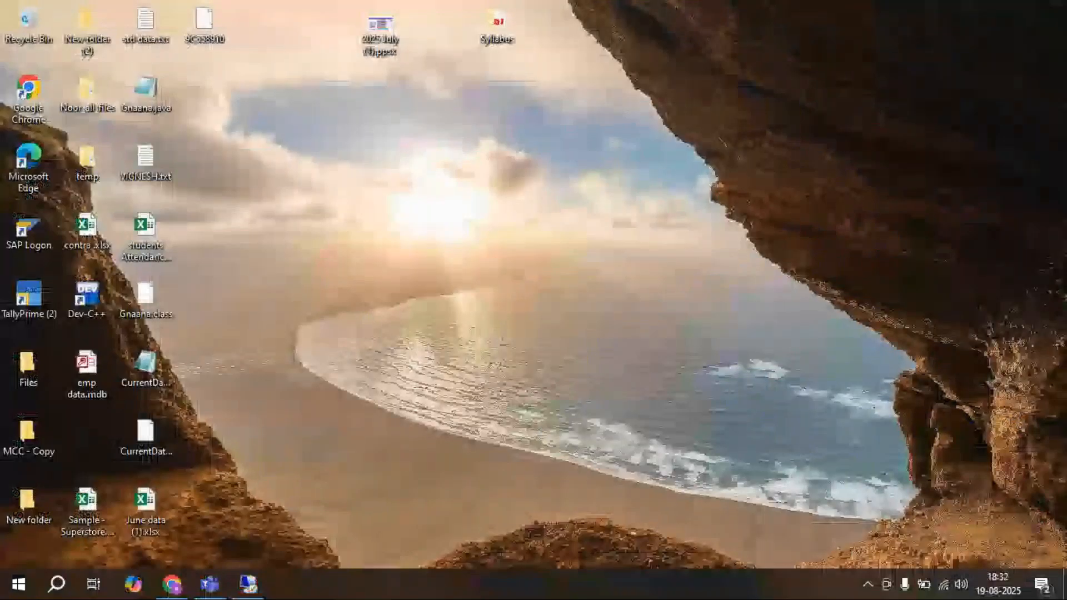
{"action": "left_click", "coordinate": [172, 587]}
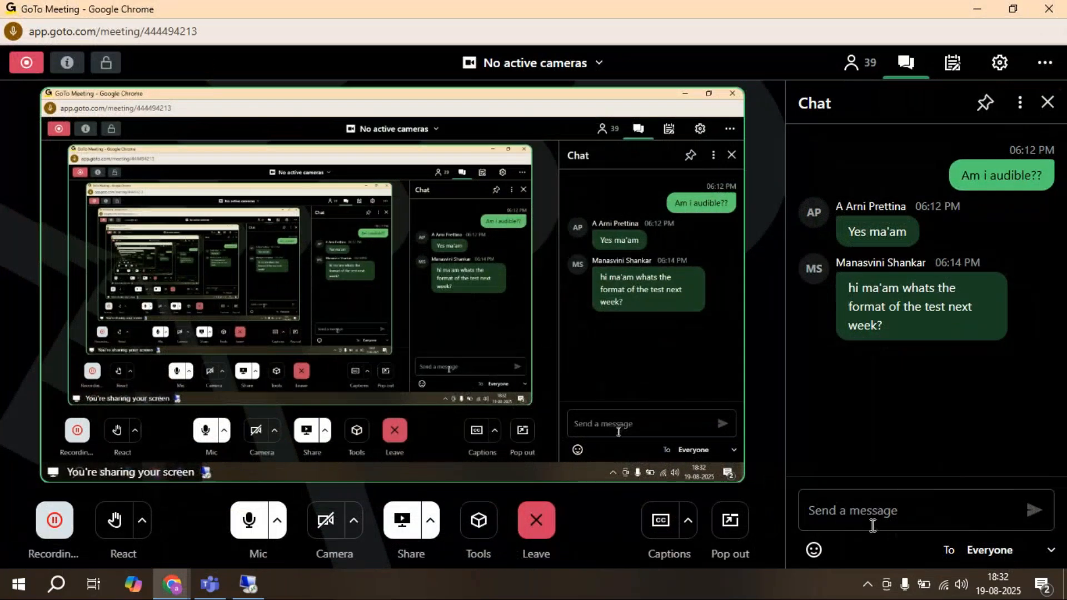
{"action": "left_click", "coordinate": [853, 514]}
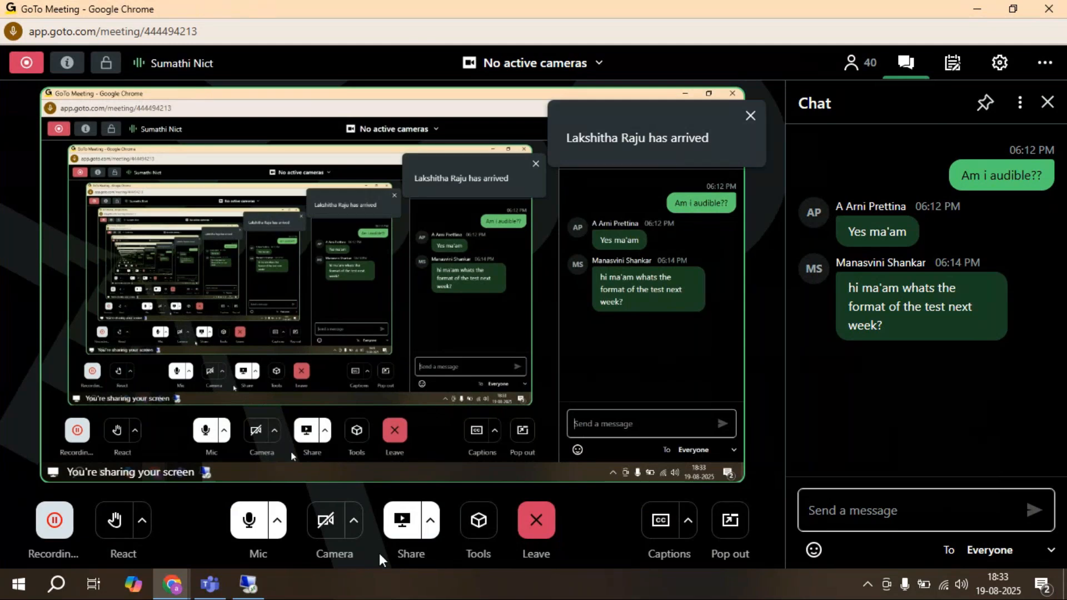
{"action": "left_click", "coordinate": [249, 584]}
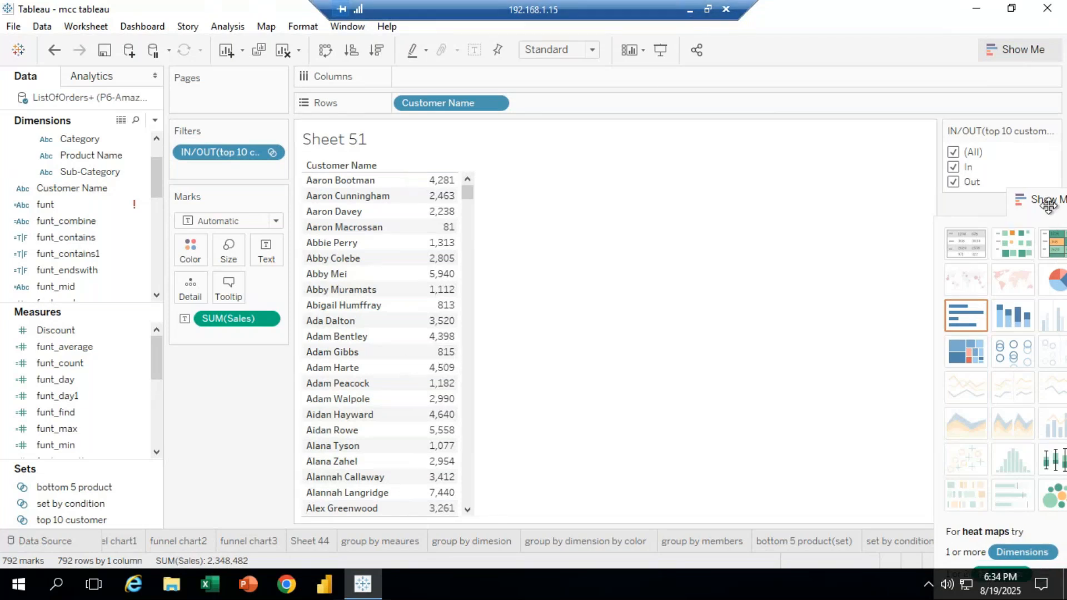
Place the top 10 customer set on the filters again, and hide and redisplay its In/Out filter control.
{"action": "mouse_move", "coordinate": [1028, 202]}
{"action": "left_mouse_down"}
{"action": "mouse_move", "coordinate": [1001, 218]}
{"action": "mouse_move", "coordinate": [986, 203]}
{"action": "mouse_move", "coordinate": [1049, 217]}
{"action": "mouse_move", "coordinate": [1042, 209]}
{"action": "left_mouse_up"}
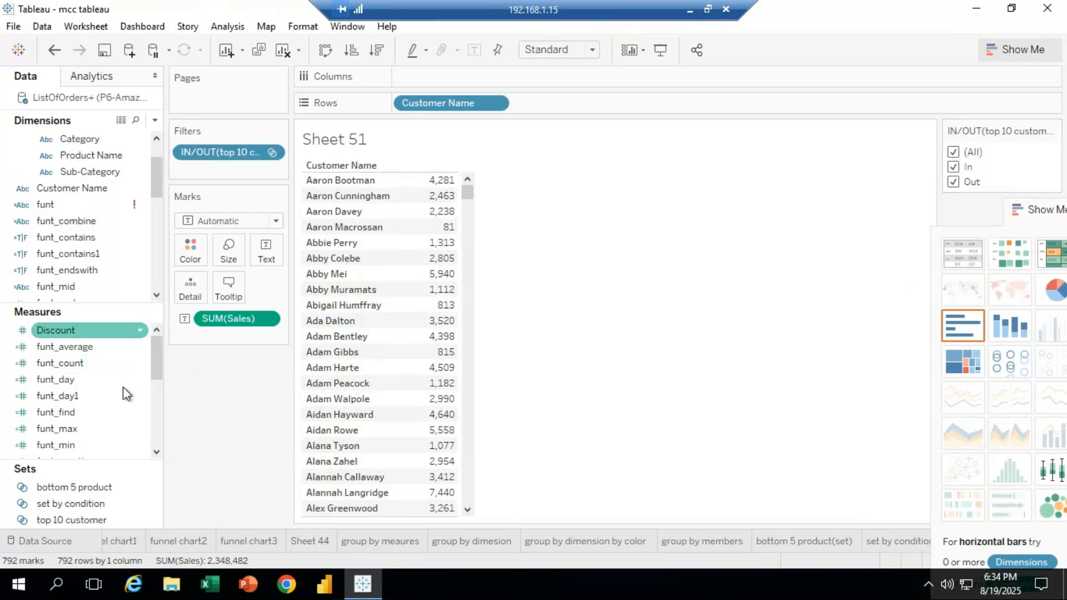
{"action": "left_click_drag", "start_coordinate": [69, 524], "coordinate": [213, 125]}
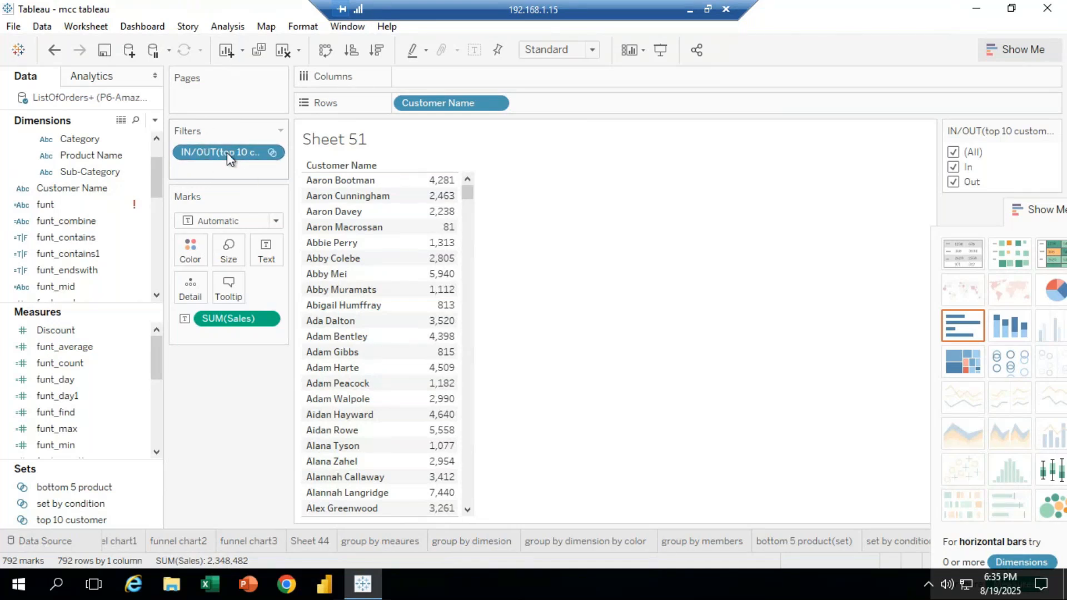
{"action": "left_click", "coordinate": [272, 153]}
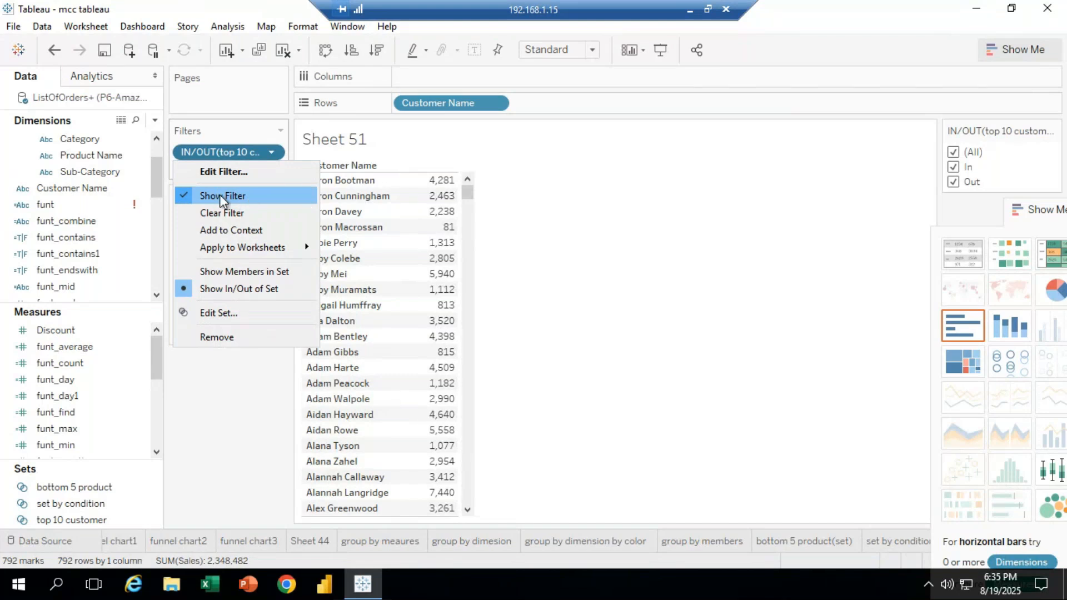
{"action": "left_click", "coordinate": [191, 197]}
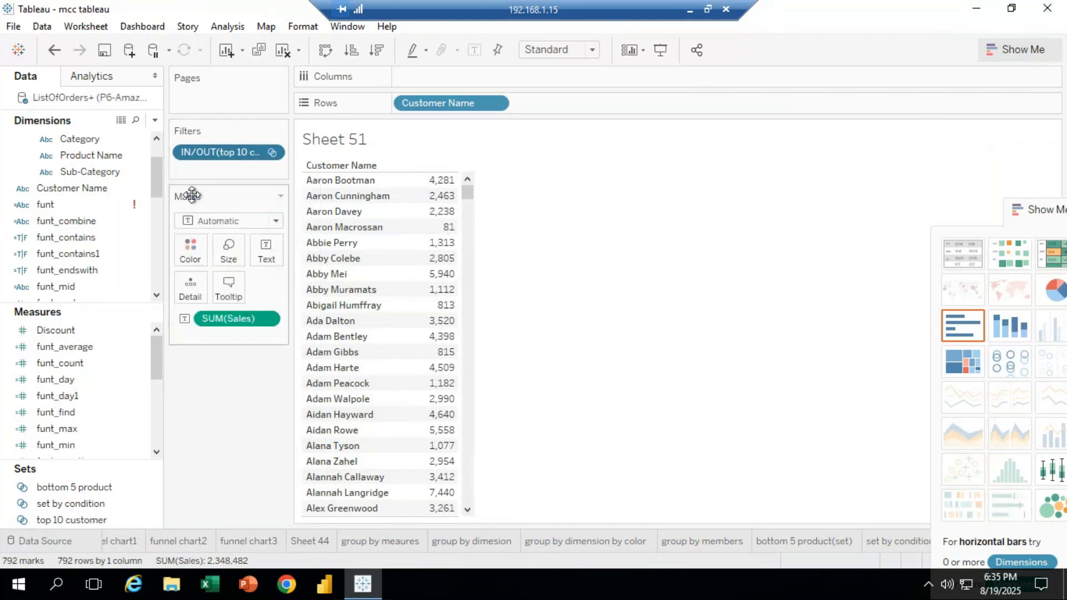
{"action": "left_click", "coordinate": [271, 154]}
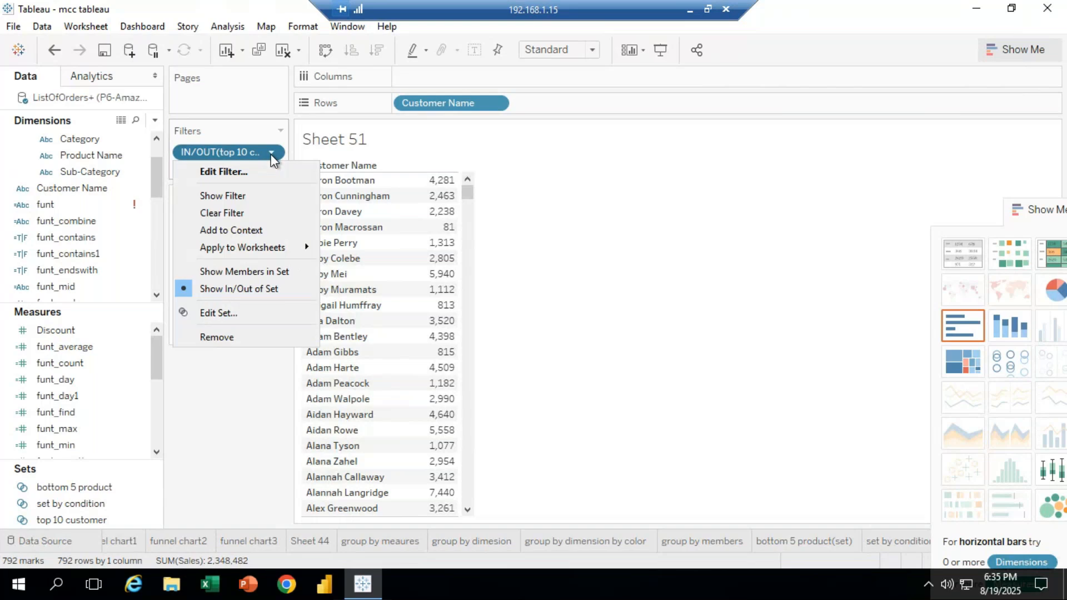
{"action": "left_click", "coordinate": [245, 196]}
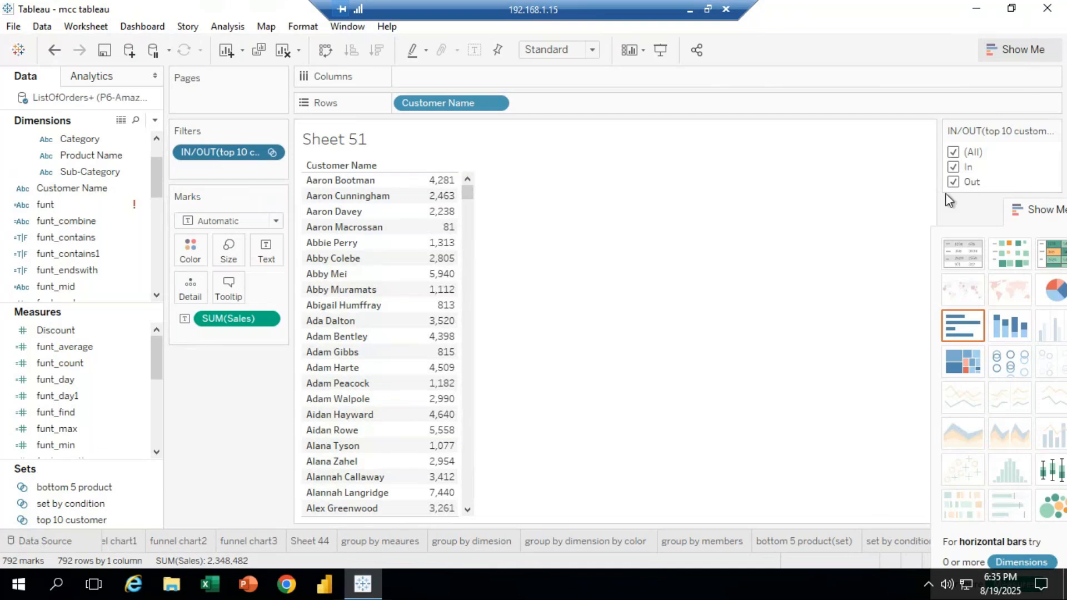
Display the customer sales as horizontal bars again, and switch the set filter from only In to only Out members.
{"action": "left_click", "coordinate": [960, 327]}
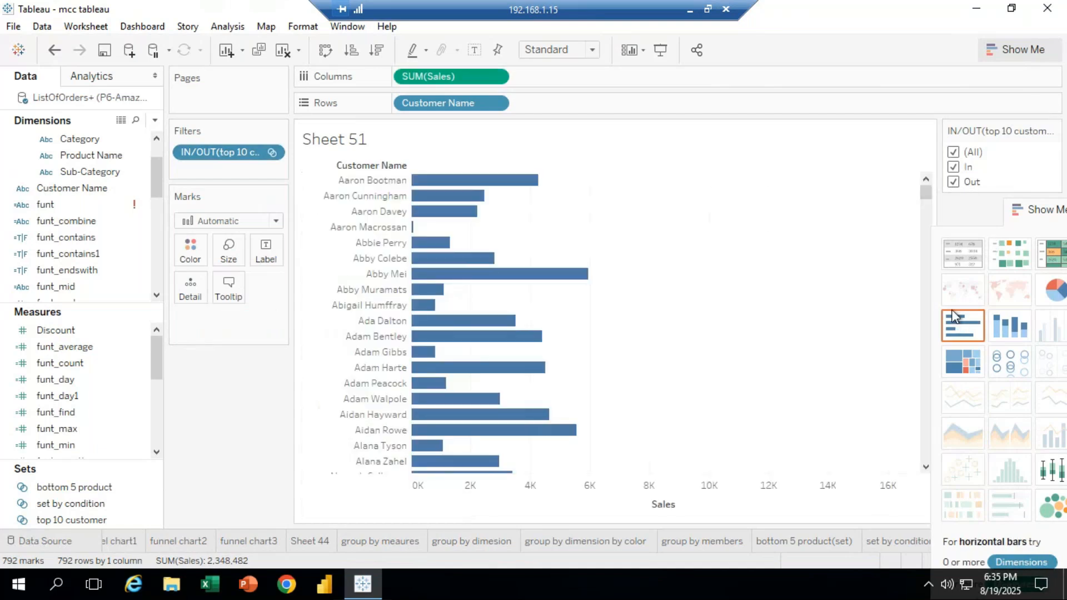
{"action": "left_click", "coordinate": [954, 152]}
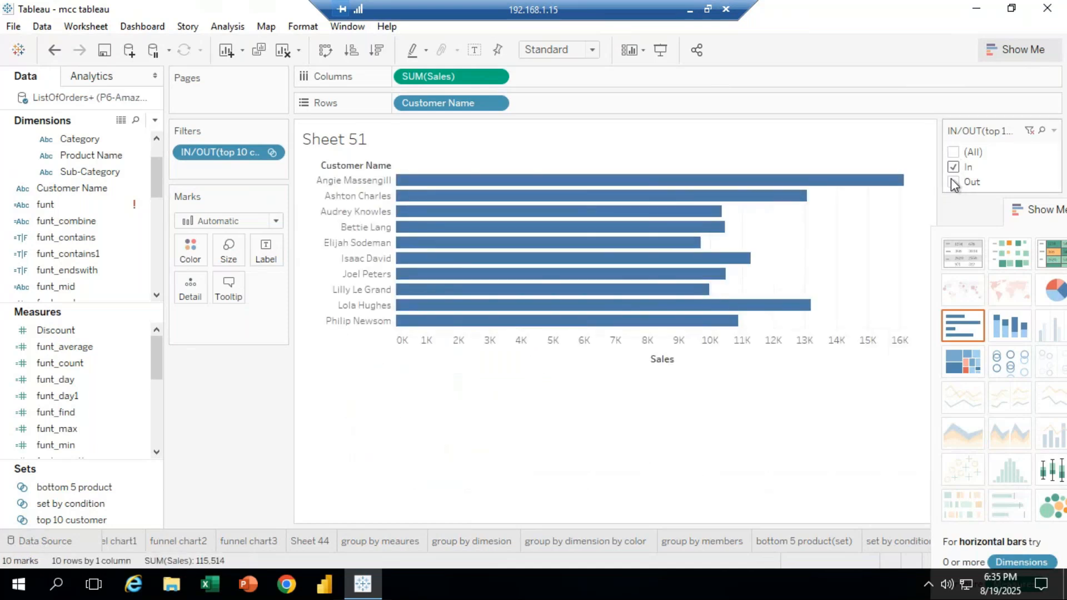
{"action": "left_click", "coordinate": [953, 181]}
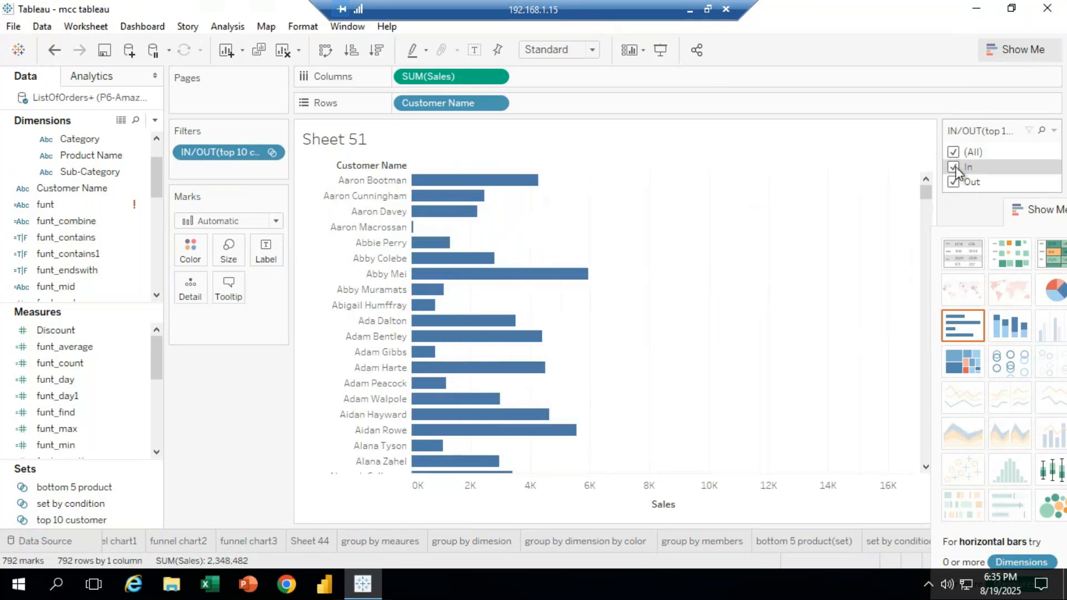
{"action": "left_click", "coordinate": [954, 168]}
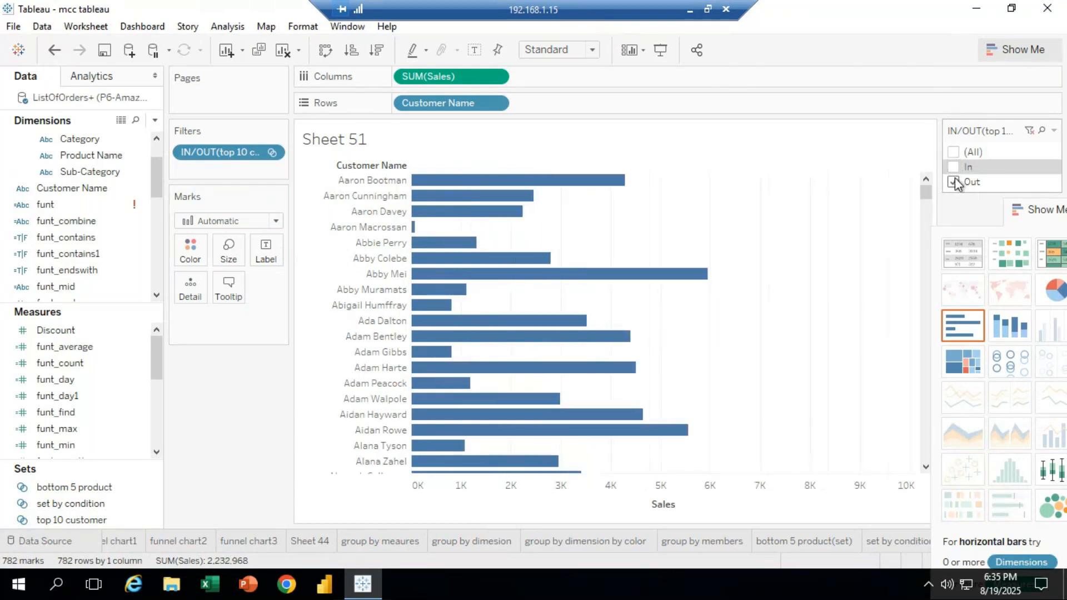
Reselect all values in the set filter, and exclude the Out members so only the In members remain.
{"action": "left_click", "coordinate": [956, 167]}
{"action": "left_click", "coordinate": [954, 167]}
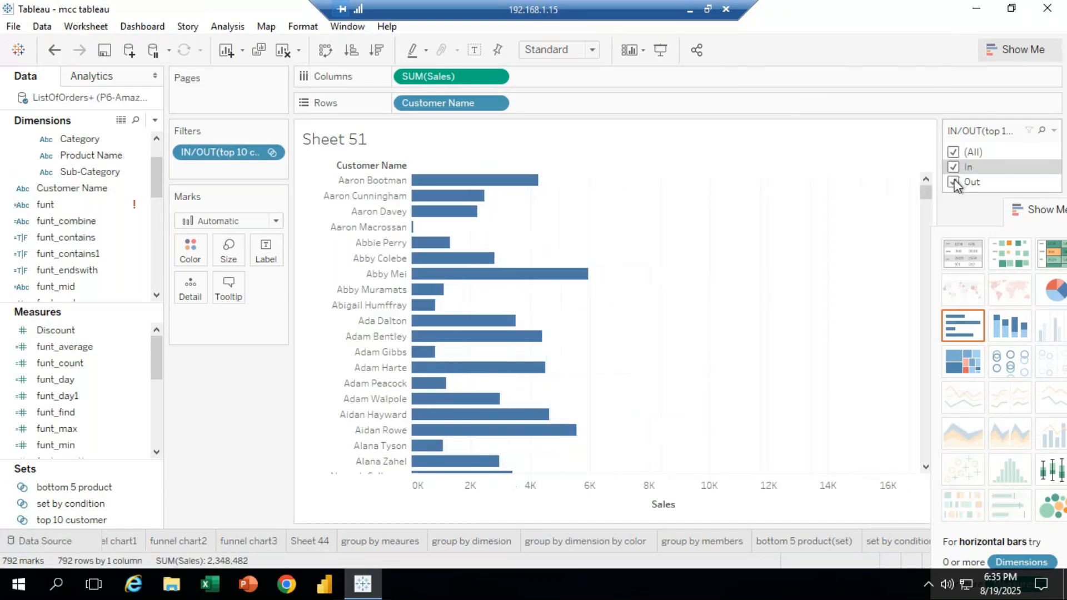
{"action": "left_click", "coordinate": [954, 182]}
{"action": "left_click", "coordinate": [955, 179]}
{"action": "left_click", "coordinate": [953, 183]}
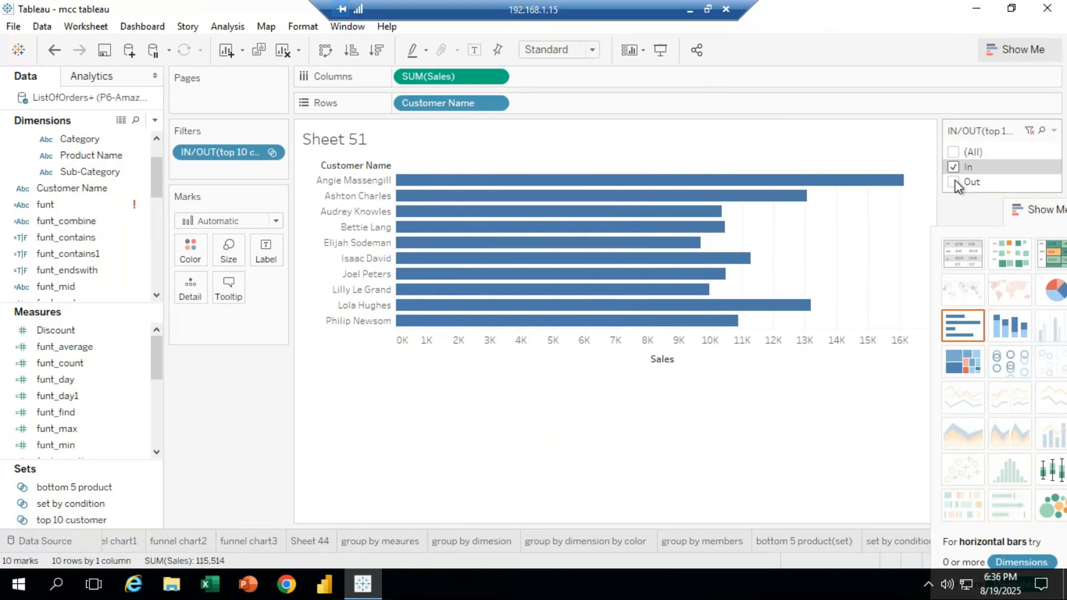
Alternate between the GoTo Meeting window and the Tableau remote session to check the chat, ending on the meeting.
{"action": "left_click", "coordinate": [690, 12]}
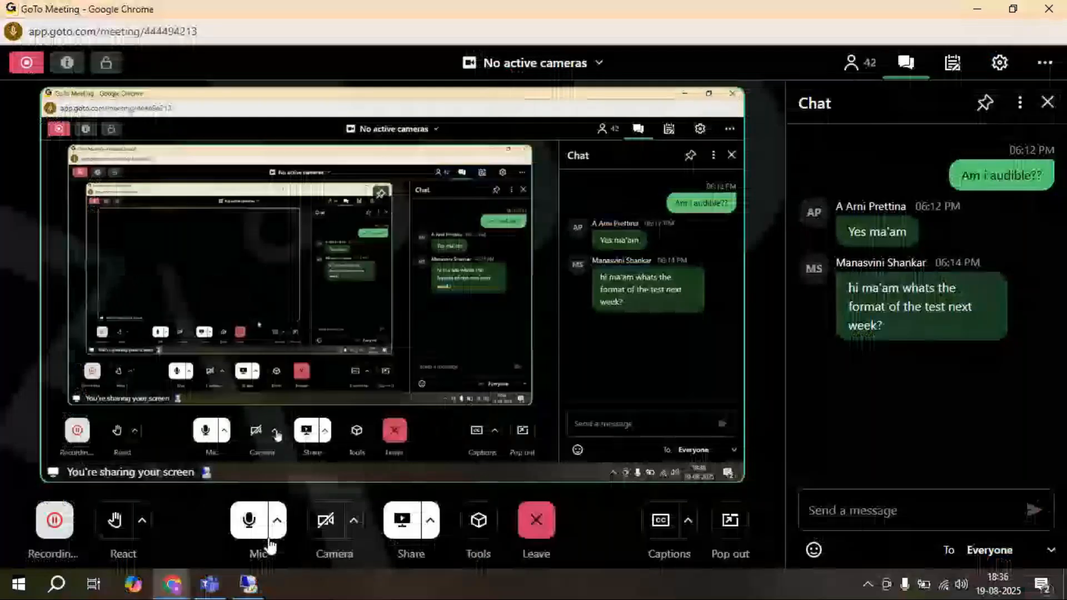
{"action": "left_click", "coordinate": [248, 585]}
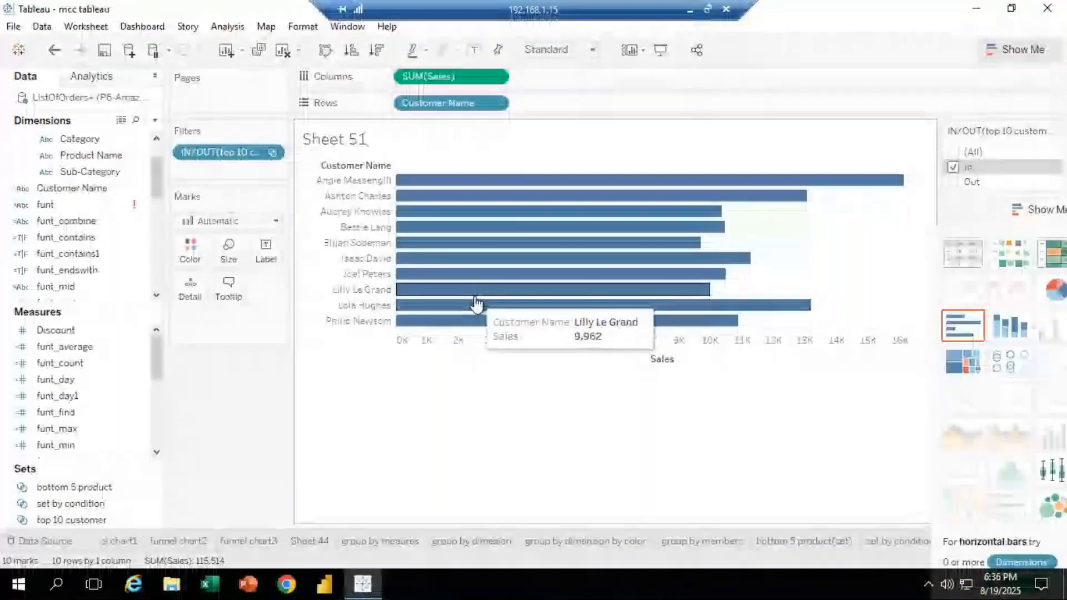
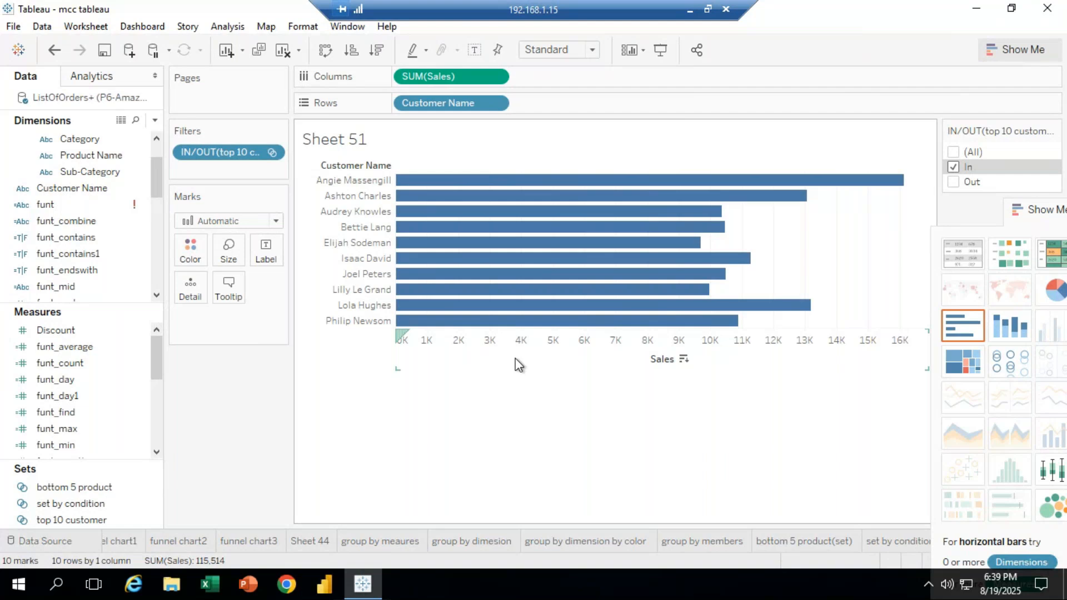
{"action": "left_click", "coordinate": [690, 10]}
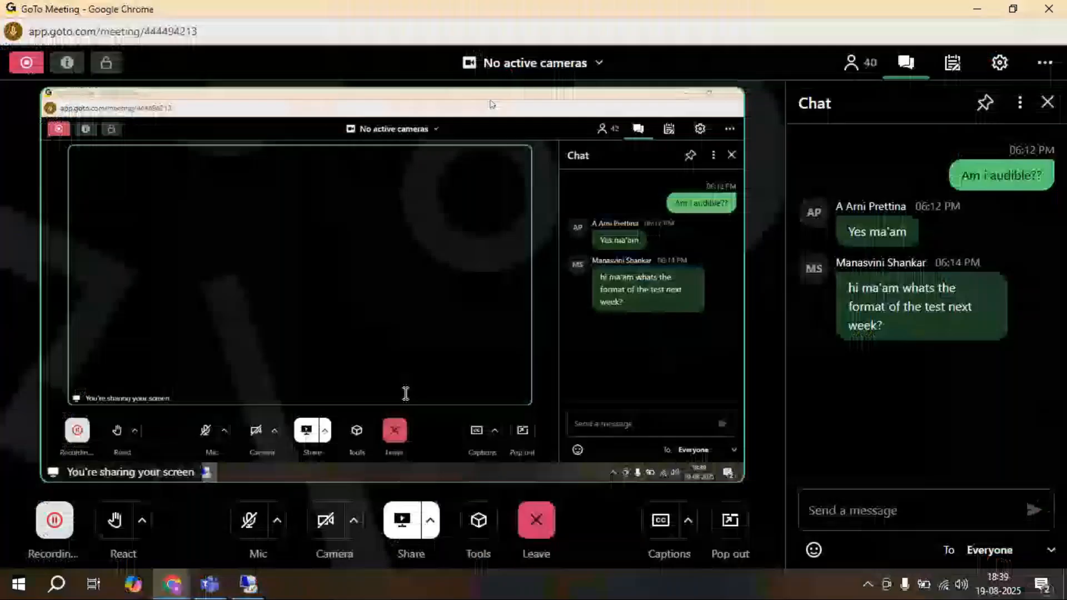
Unmute the microphone in the meeting, and switch to the Tableau remote session and back to the GoTo Meeting window.
{"action": "left_click", "coordinate": [250, 522]}
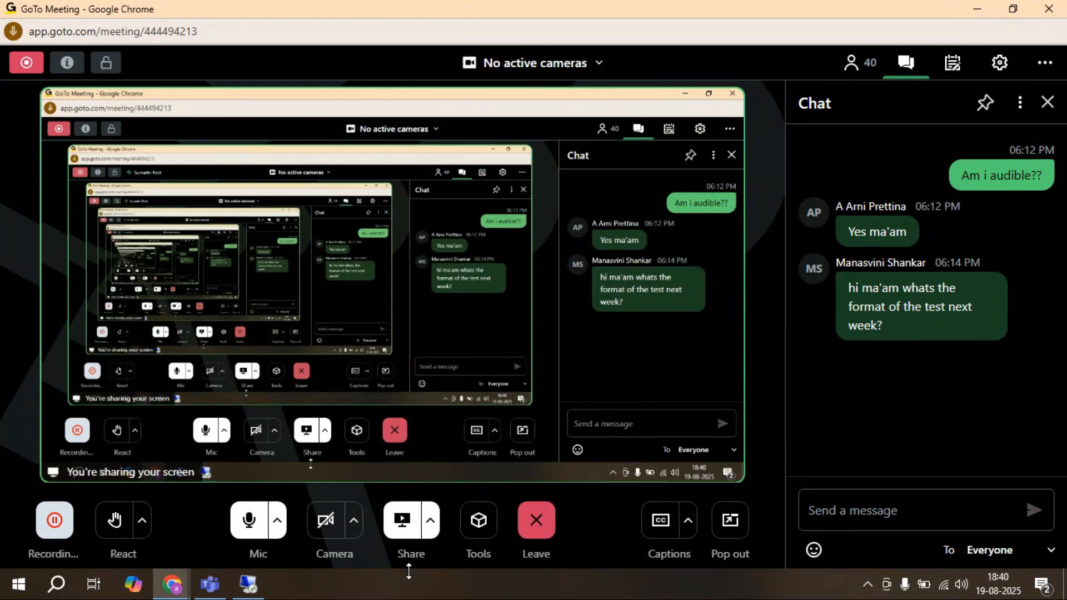
{"action": "left_click", "coordinate": [247, 591]}
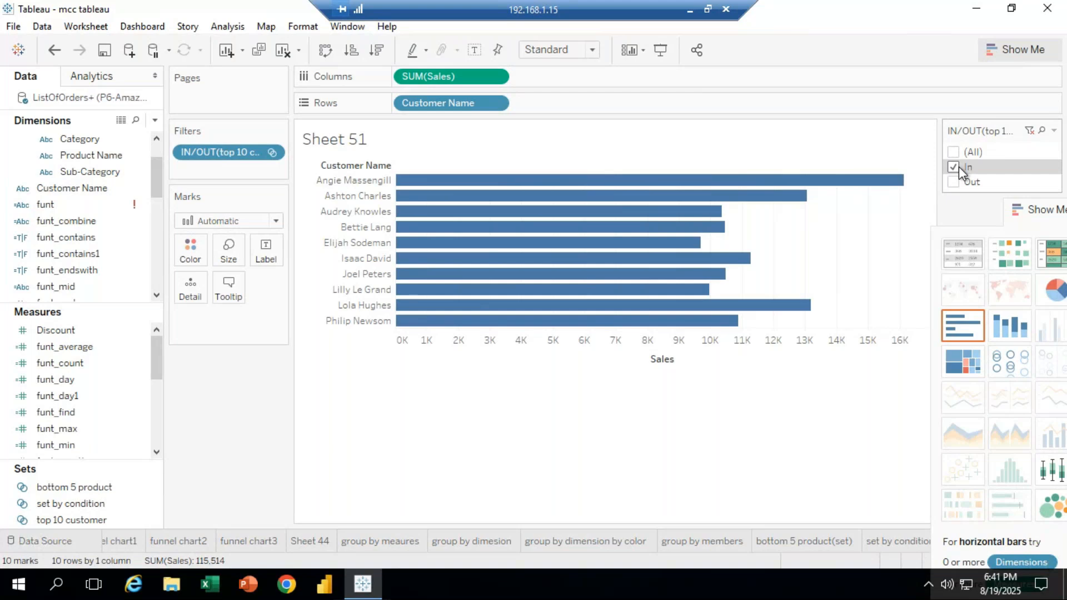
{"action": "left_click", "coordinate": [690, 10]}
Send the chat messages "done?" and "Is everyone done??" to everyone in the meeting.
{"action": "left_click", "coordinate": [827, 499]}
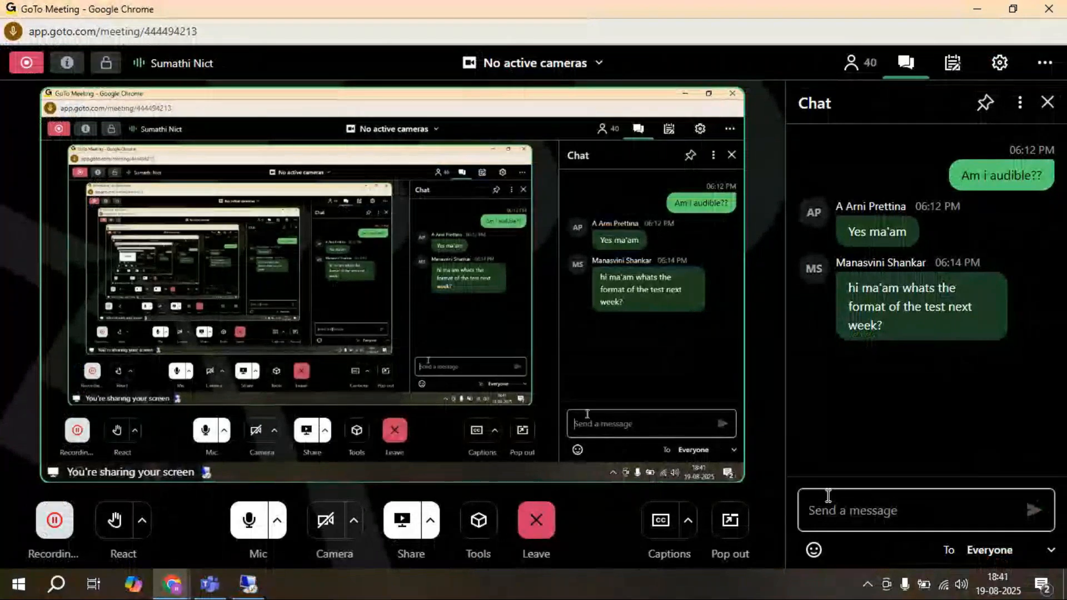
{"action": "type", "text": "done"}
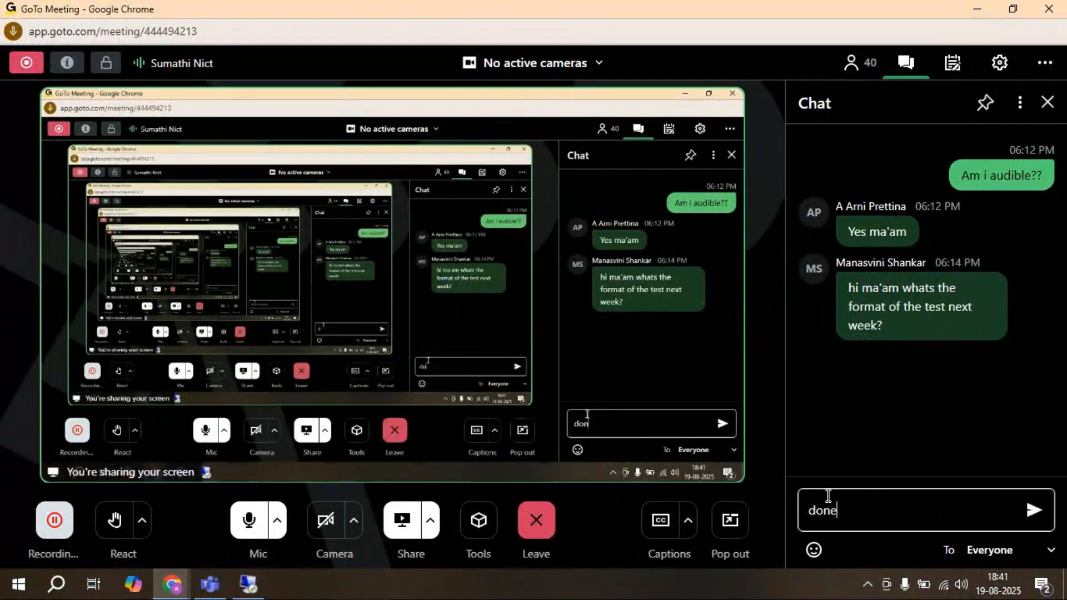
{"action": "type", "text": "?"}
{"action": "key", "text": "Return"}
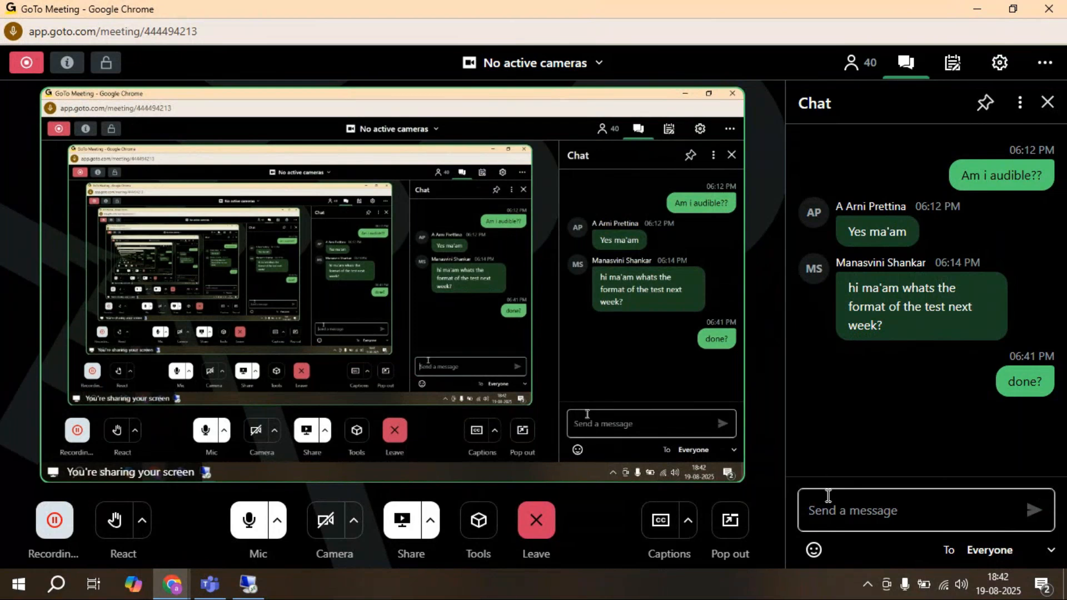
{"action": "type", "text": "Is ever"}
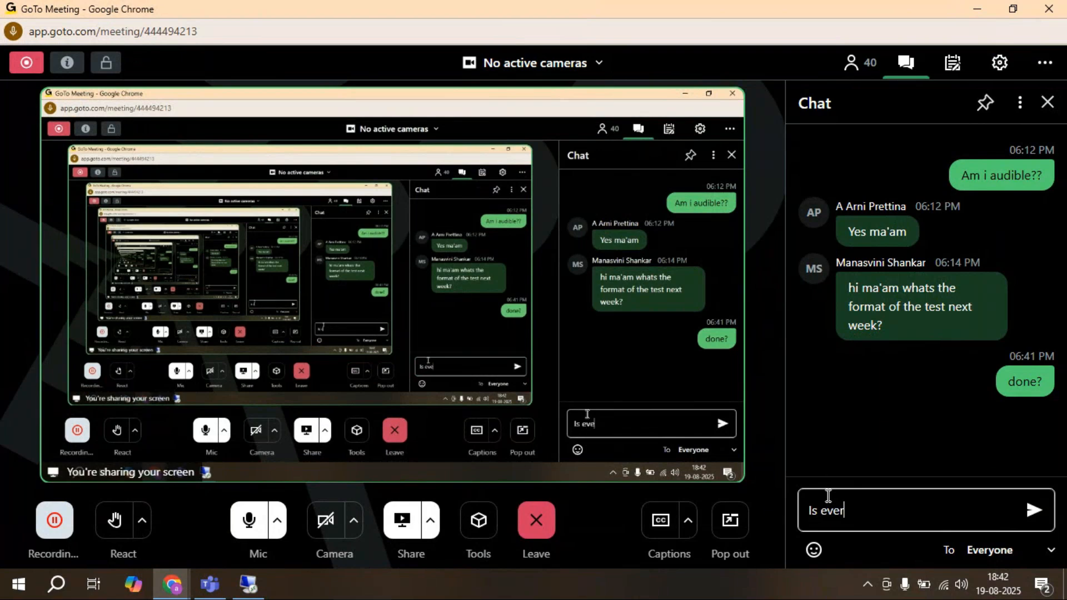
{"action": "type", "text": "yone done??"}
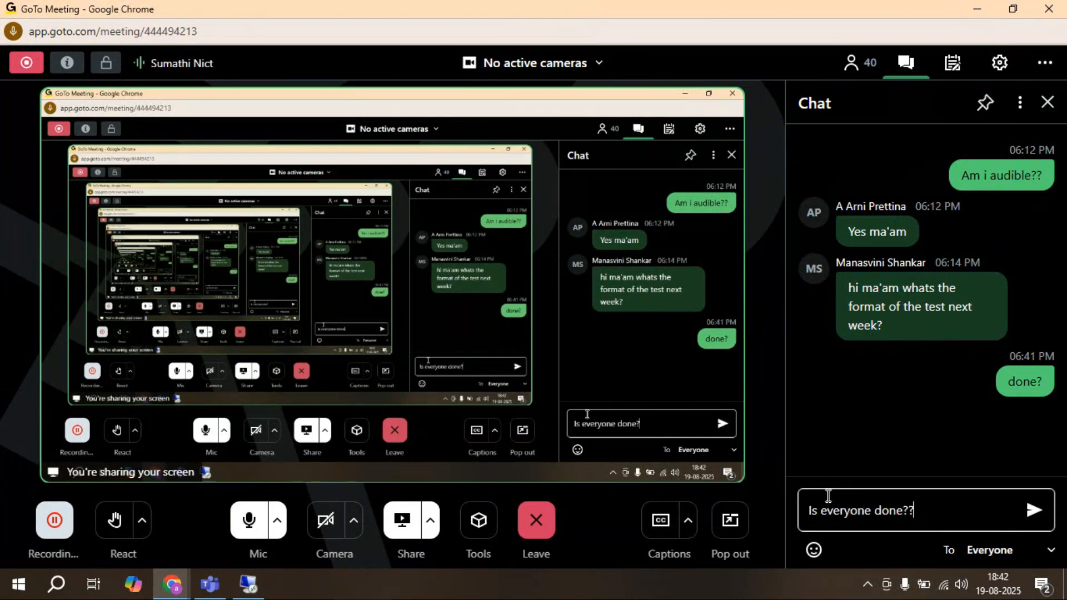
{"action": "key", "text": "Return"}
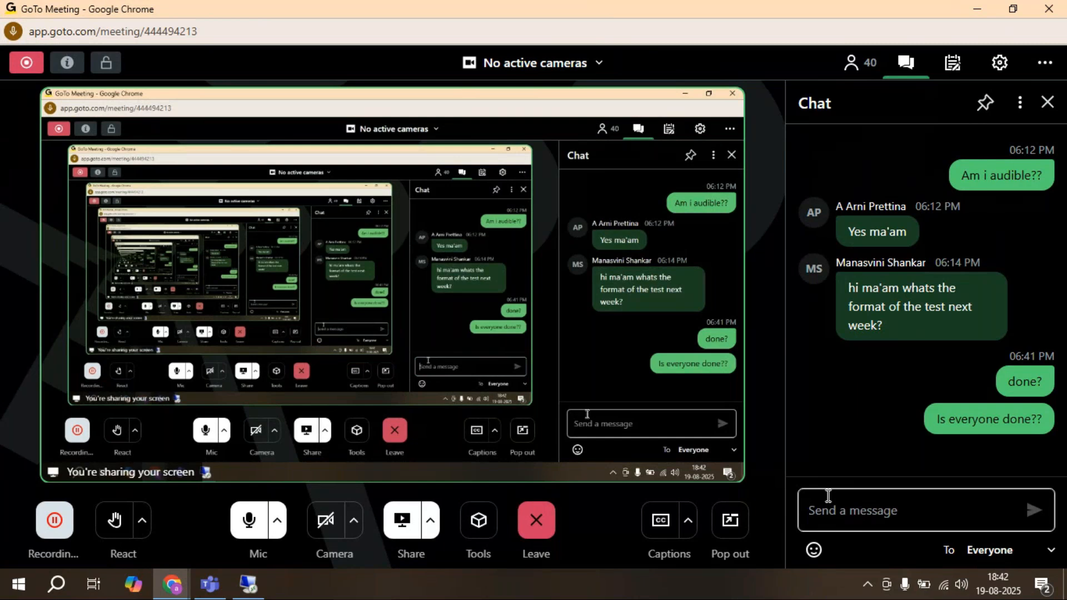
Switch to the Tableau remote session, return to the meeting to check the chat replies, and go back to Tableau.
{"action": "left_click", "coordinate": [251, 586]}
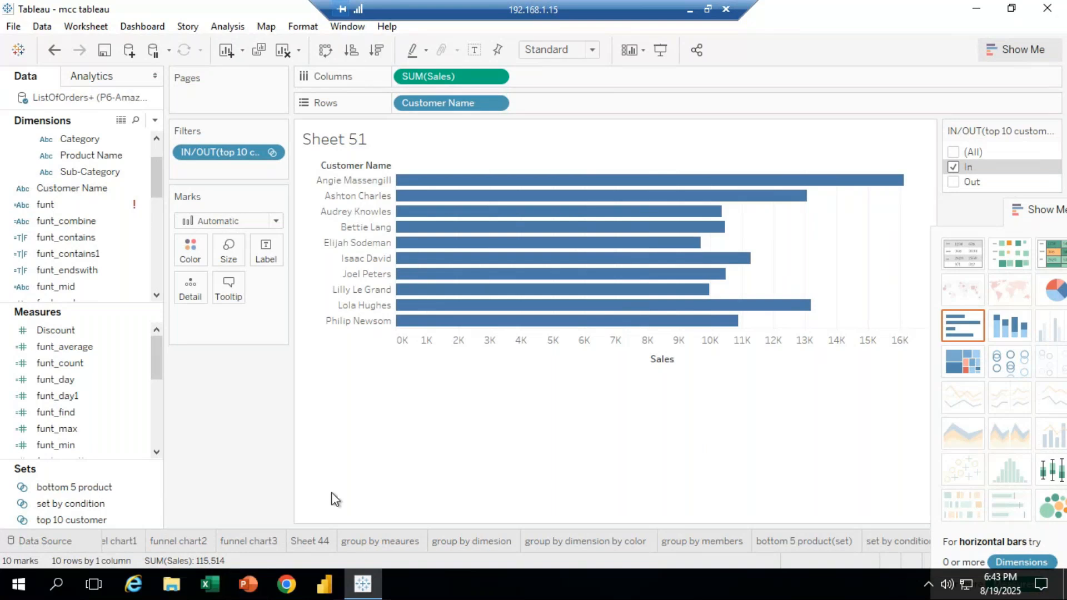
{"action": "left_click", "coordinate": [690, 10]}
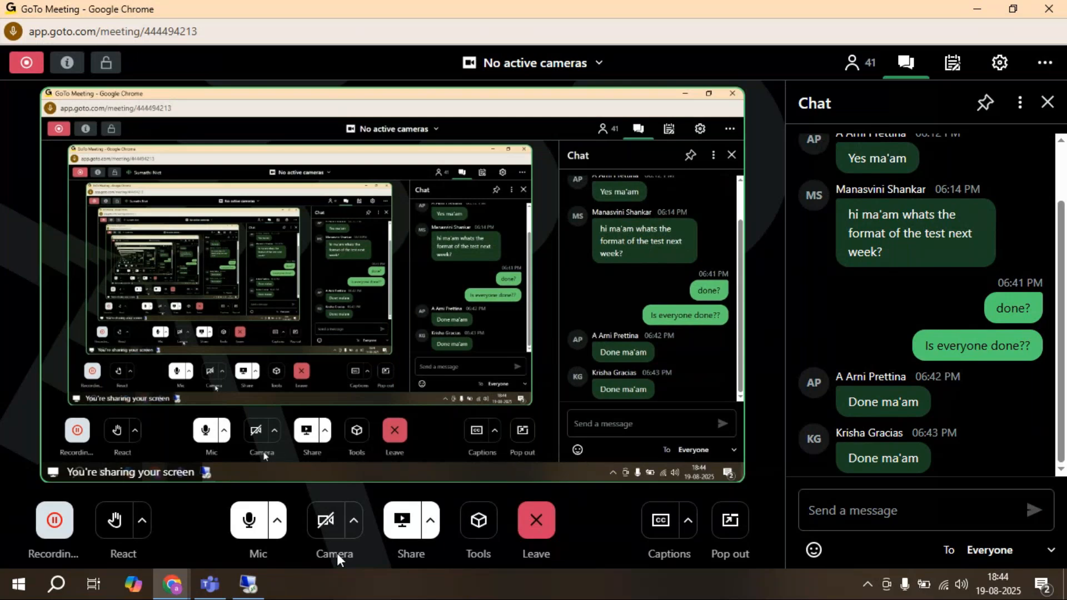
{"action": "left_click", "coordinate": [249, 584]}
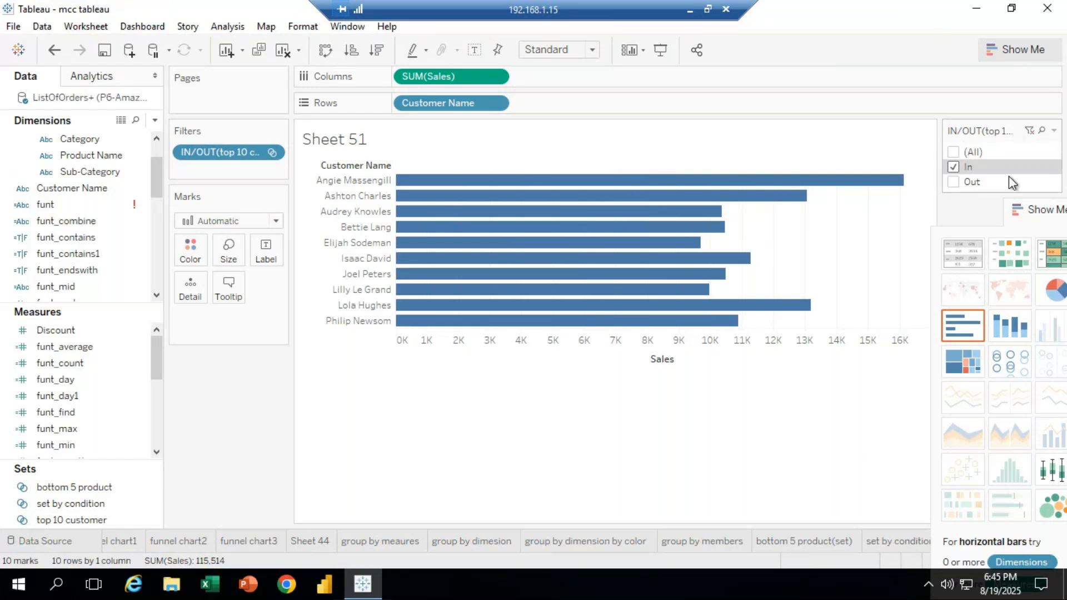
Move the floating Show Me pane off the filter area, and rename Sheet 51 as In/out.
{"action": "left_click_drag", "start_coordinate": [1037, 214], "coordinate": [191, 542]}
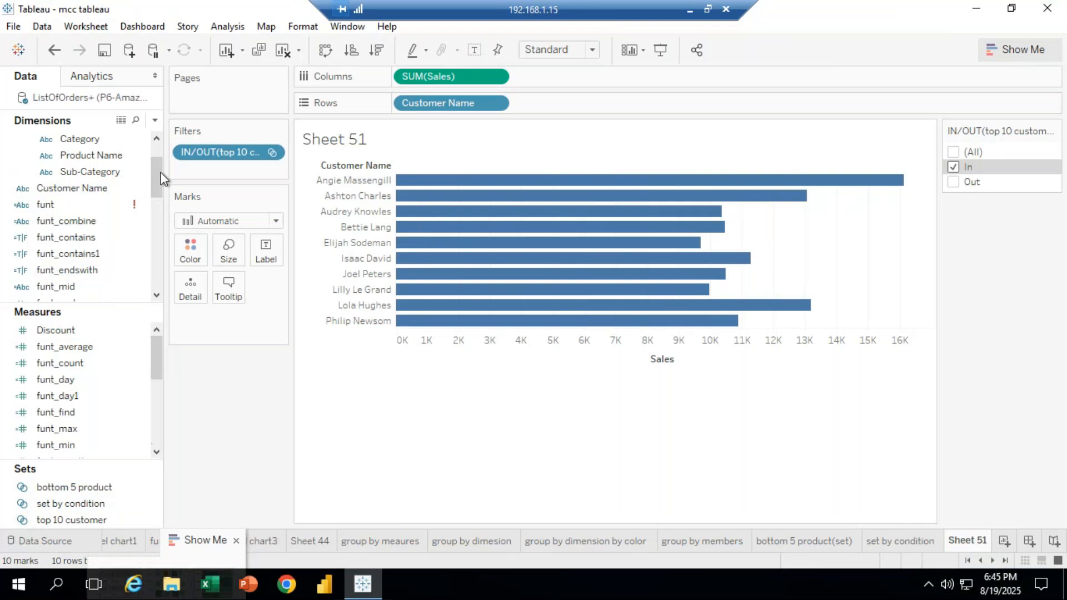
{"action": "left_click_drag", "start_coordinate": [153, 175], "coordinate": [159, 259]}
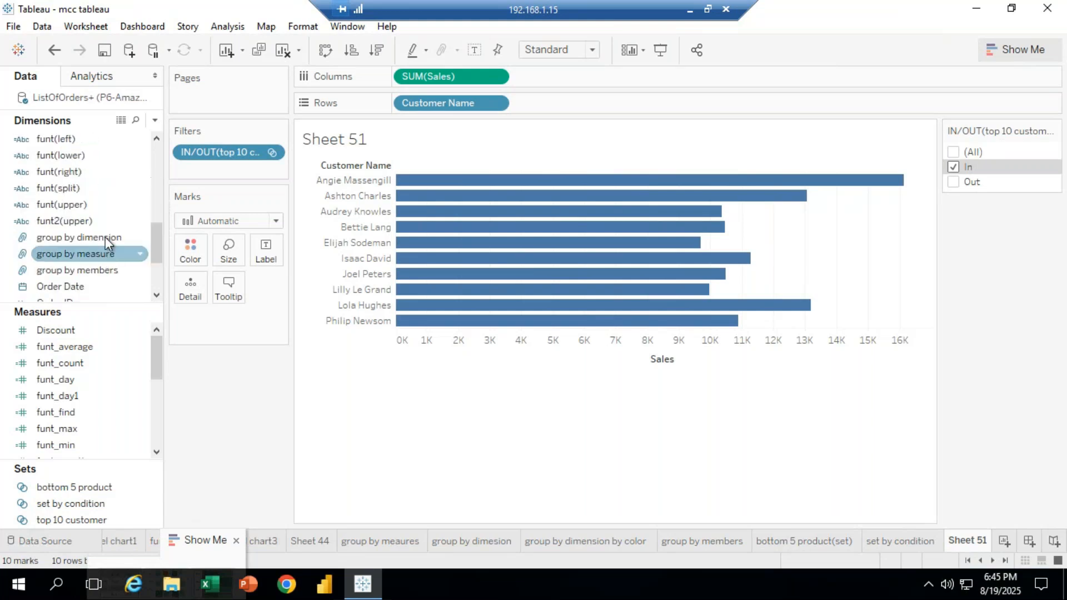
{"action": "right_click", "coordinate": [955, 538]}
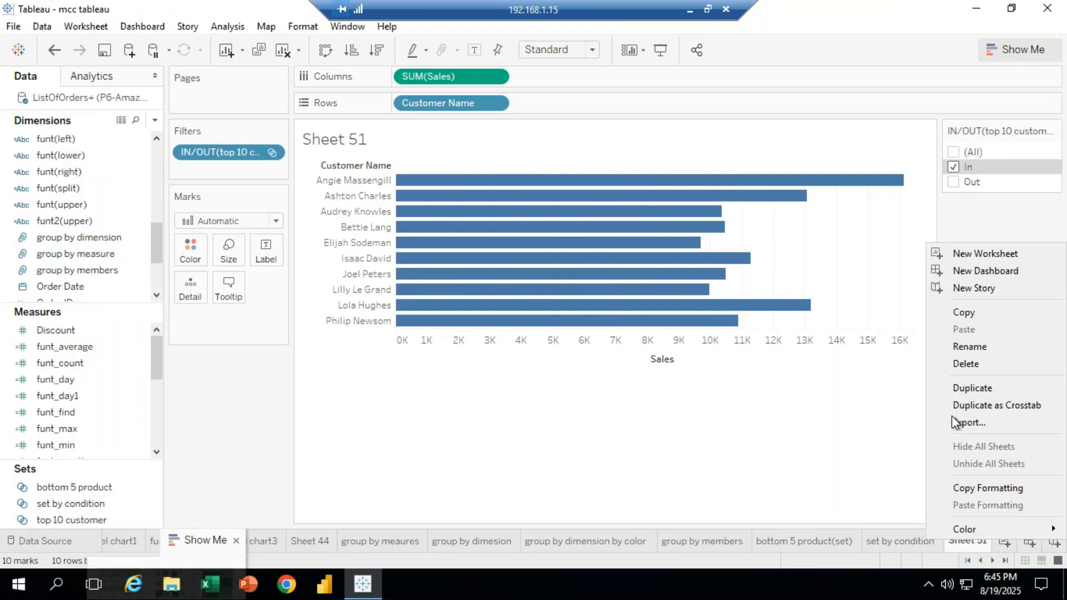
{"action": "left_click", "coordinate": [964, 344]}
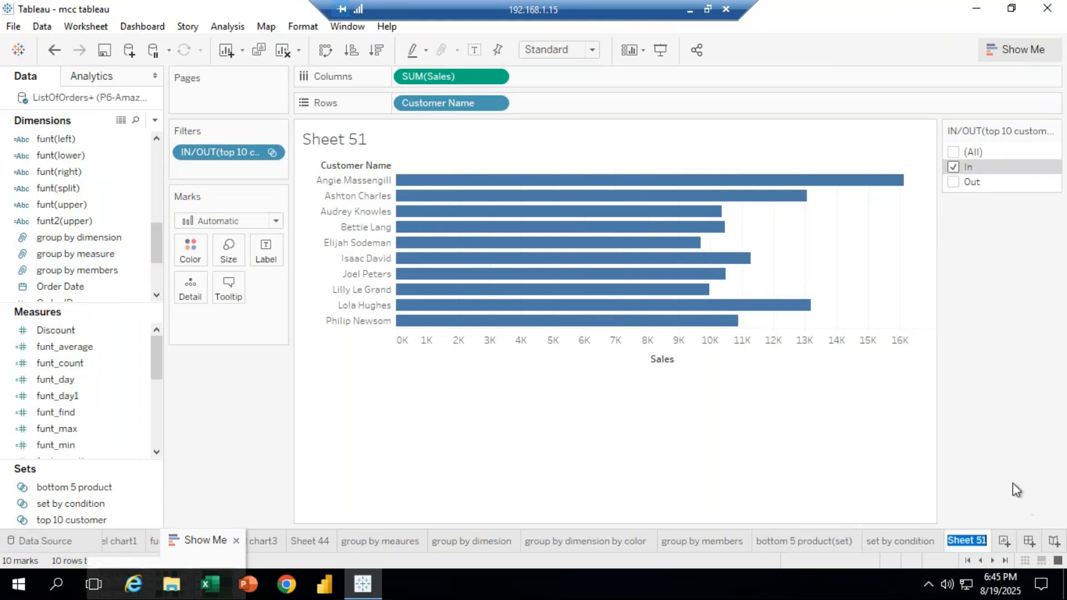
{"action": "key", "text": "BackSpace"}
{"action": "type", "text": "In/out"}
{"action": "key", "text": "Return"}
Add a new worksheet and filter it by the group by measure field with all values selected.
{"action": "left_click", "coordinate": [1004, 541]}
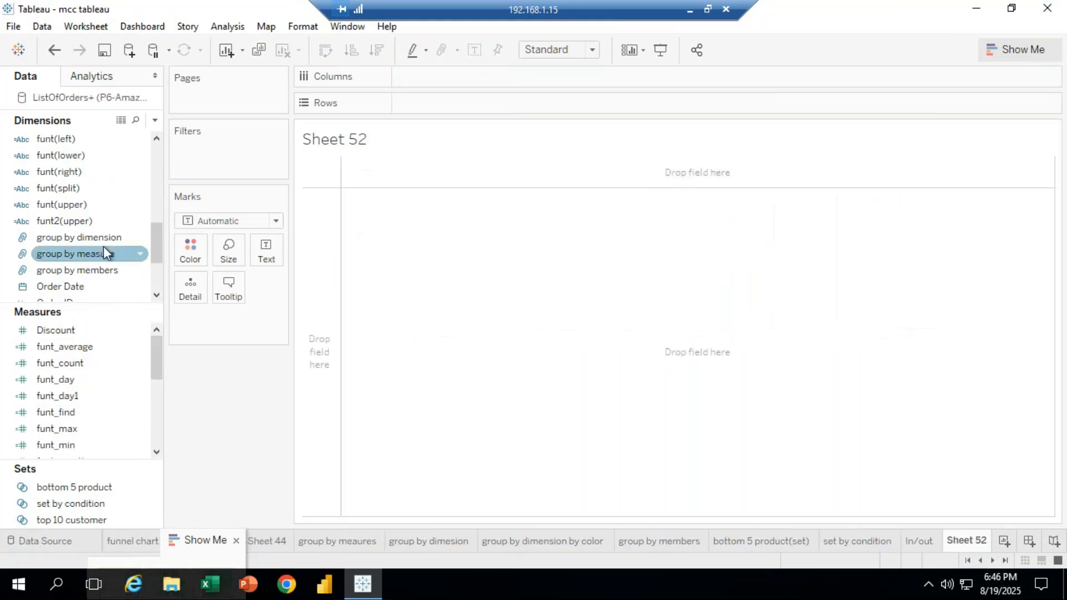
{"action": "left_click_drag", "start_coordinate": [89, 256], "coordinate": [239, 157]}
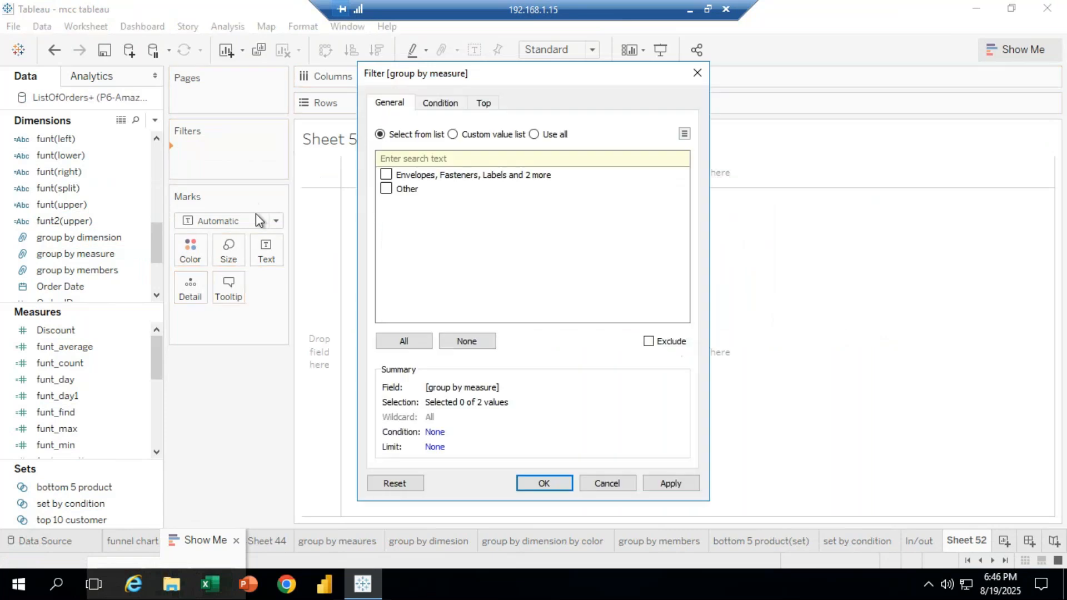
{"action": "left_click", "coordinate": [386, 189]}
{"action": "left_click", "coordinate": [410, 342]}
{"action": "left_click", "coordinate": [558, 481]}
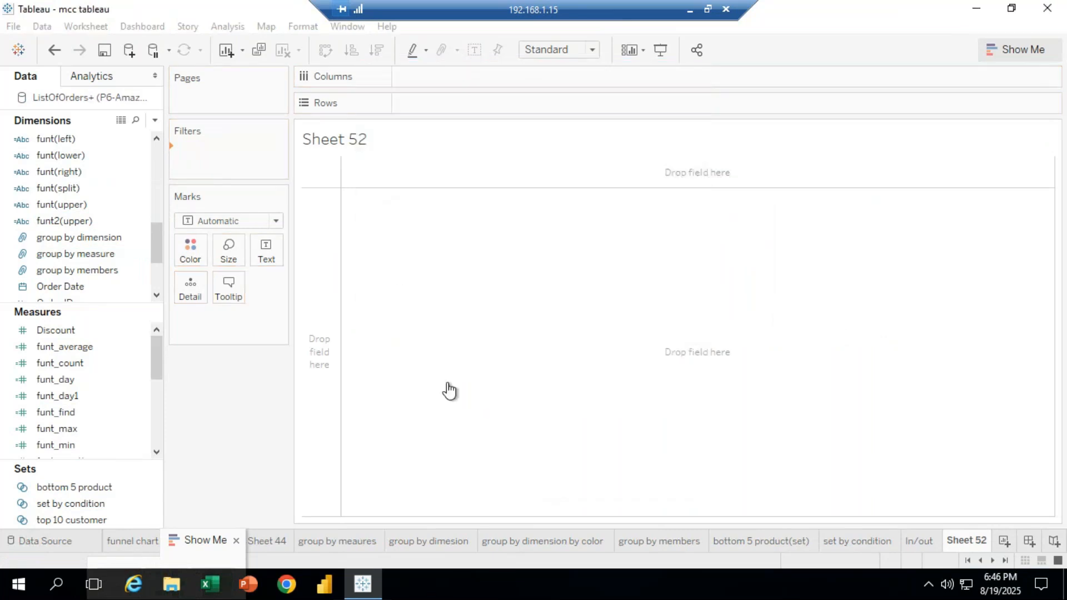
Place Sub-Category on the rows and Sales on the columns of the new sheet.
{"action": "left_click", "coordinate": [85, 520]}
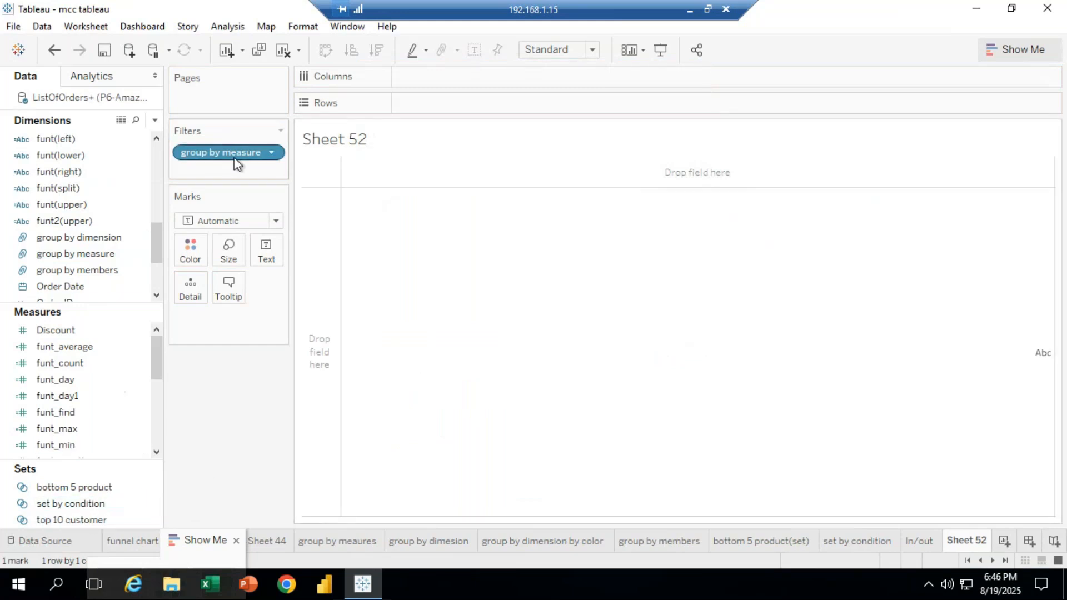
{"action": "left_click", "coordinate": [103, 288]}
{"action": "left_click", "coordinate": [111, 269]}
{"action": "left_click", "coordinate": [123, 253]}
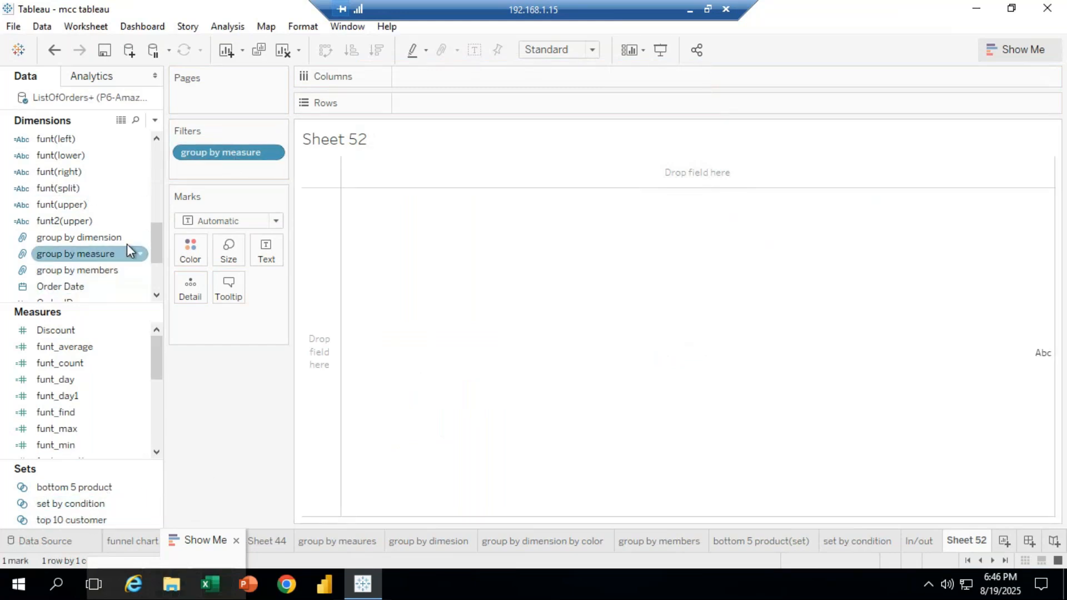
{"action": "left_click_drag", "start_coordinate": [149, 251], "coordinate": [153, 189]}
{"action": "left_click", "coordinate": [121, 172]}
{"action": "left_click_drag", "start_coordinate": [112, 155], "coordinate": [455, 102]}
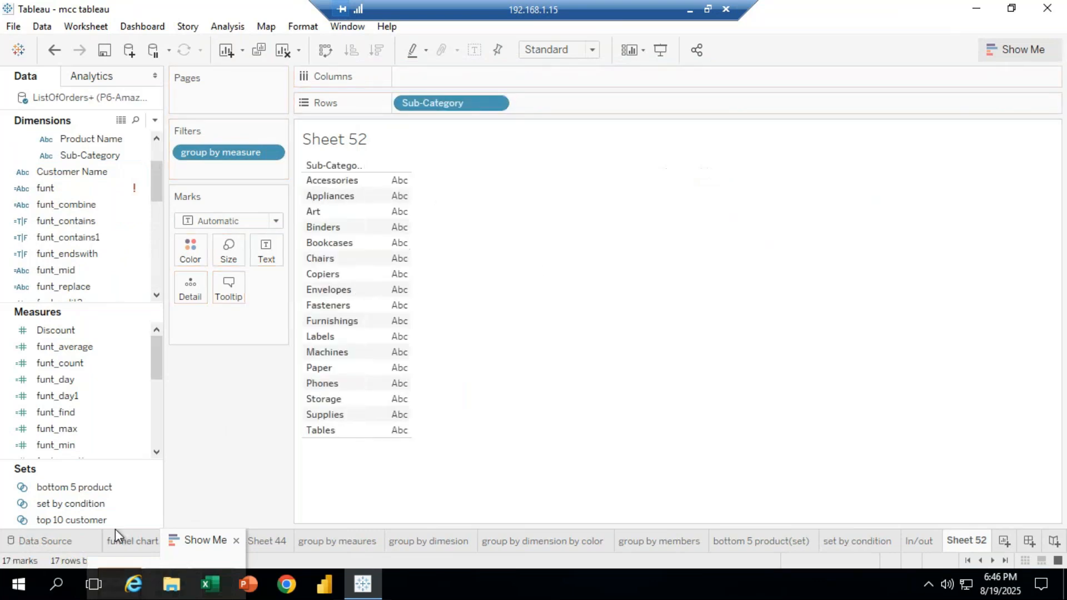
{"action": "left_click", "coordinate": [78, 443]}
{"action": "left_click_drag", "start_coordinate": [154, 362], "coordinate": [155, 429]}
{"action": "left_click_drag", "start_coordinate": [49, 380], "coordinate": [438, 70]}
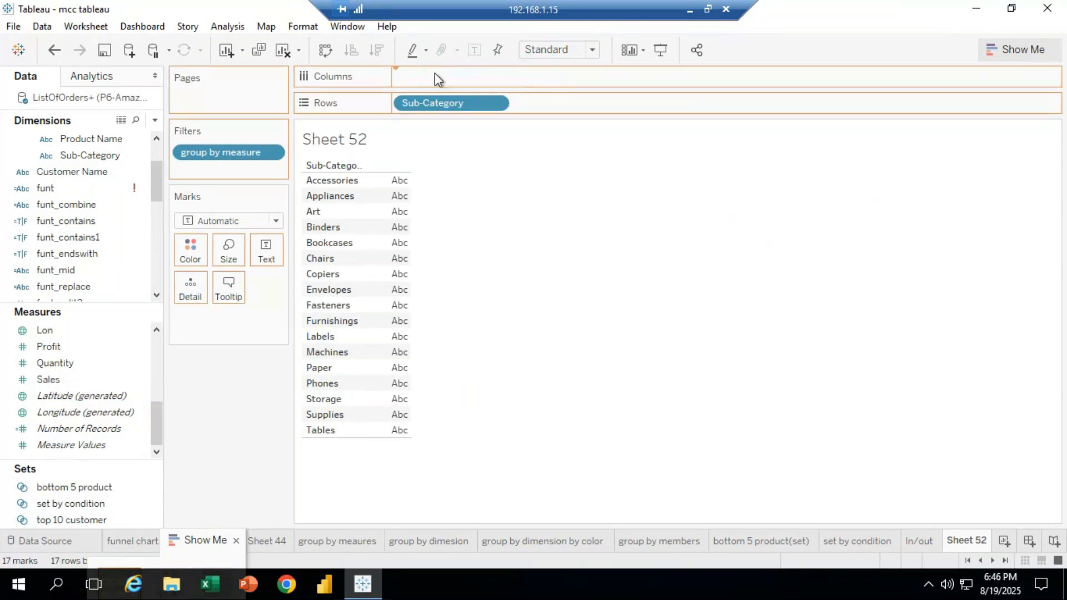
View the options of the group by measure filter, and clear Sub-Category, Sales and that filter from the sheet.
{"action": "left_click", "coordinate": [273, 152]}
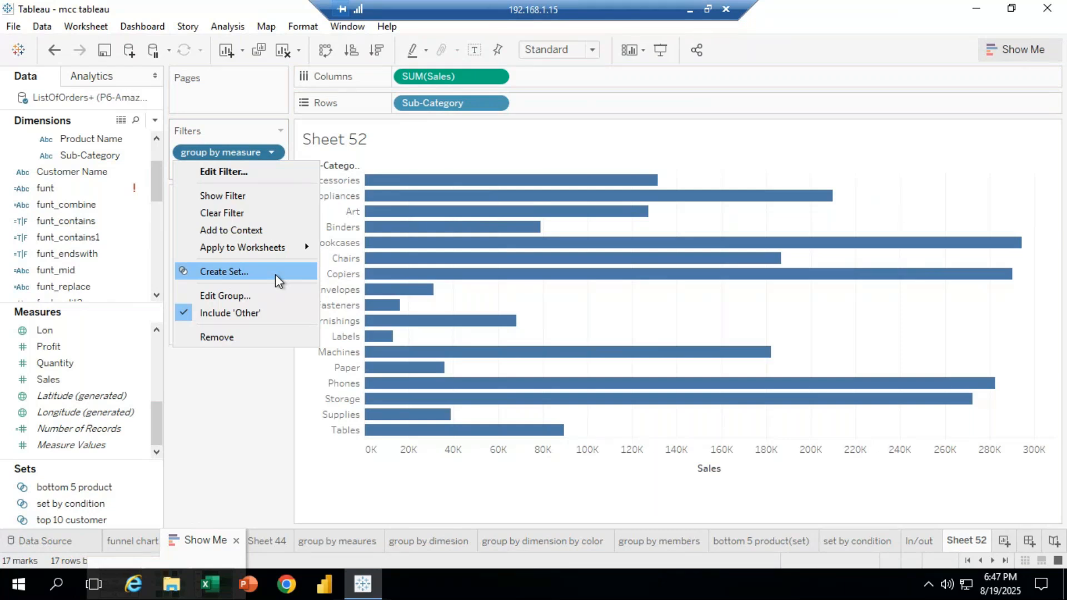
{"action": "left_click", "coordinate": [225, 454]}
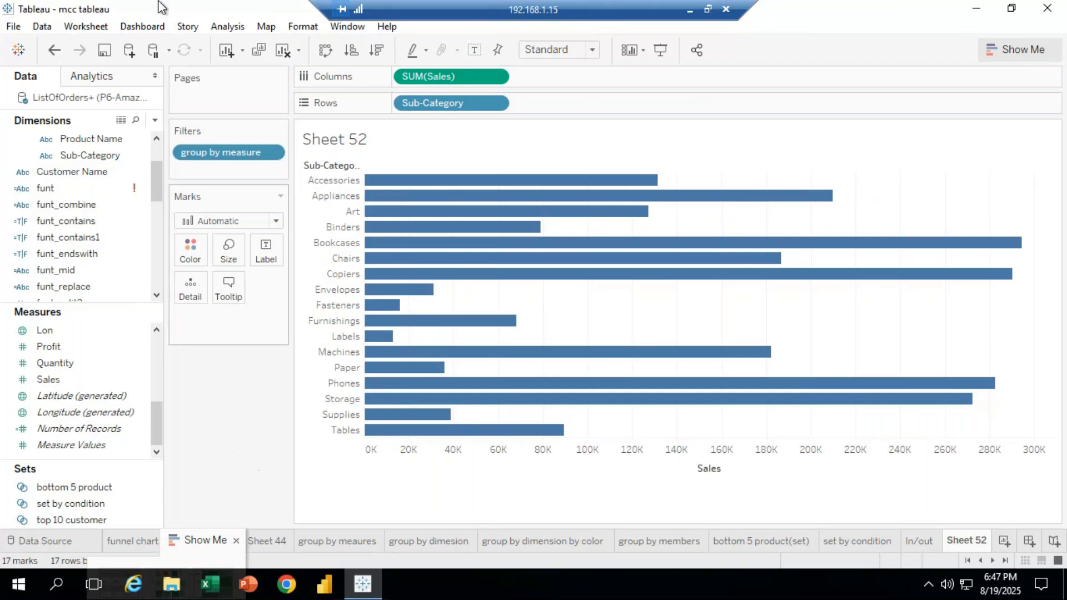
{"action": "left_click_drag", "start_coordinate": [445, 114], "coordinate": [242, 408]}
{"action": "left_click_drag", "start_coordinate": [414, 79], "coordinate": [265, 424]}
{"action": "left_click_drag", "start_coordinate": [240, 155], "coordinate": [322, 447]}
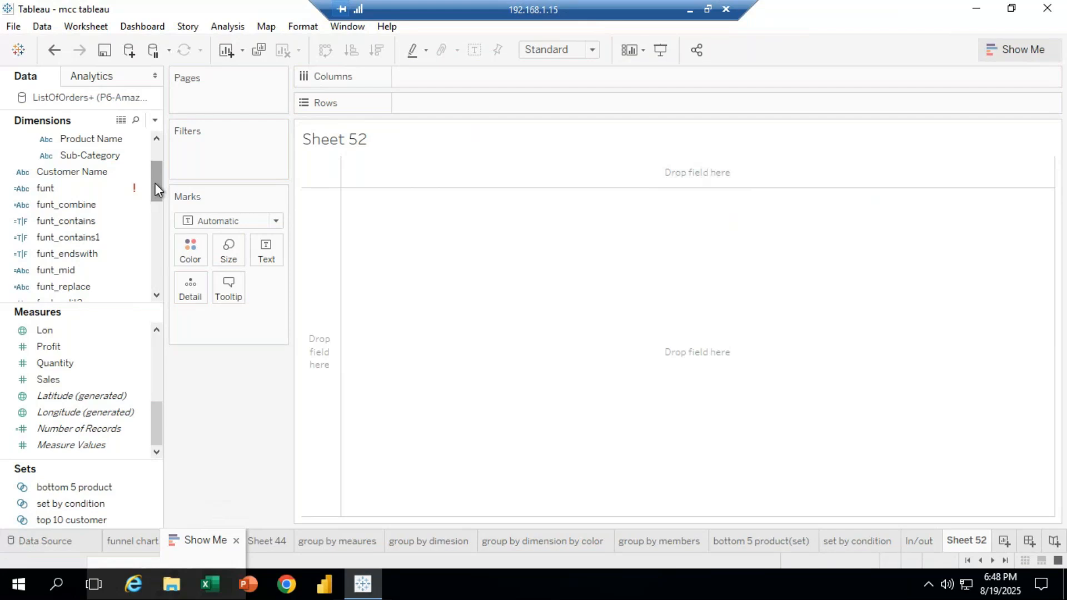
Expand the Location details folder and look through the dimensions for the Customer Name field.
{"action": "scroll", "coordinate": [161, 187], "scroll_direction": "up", "scroll_amount": 3}
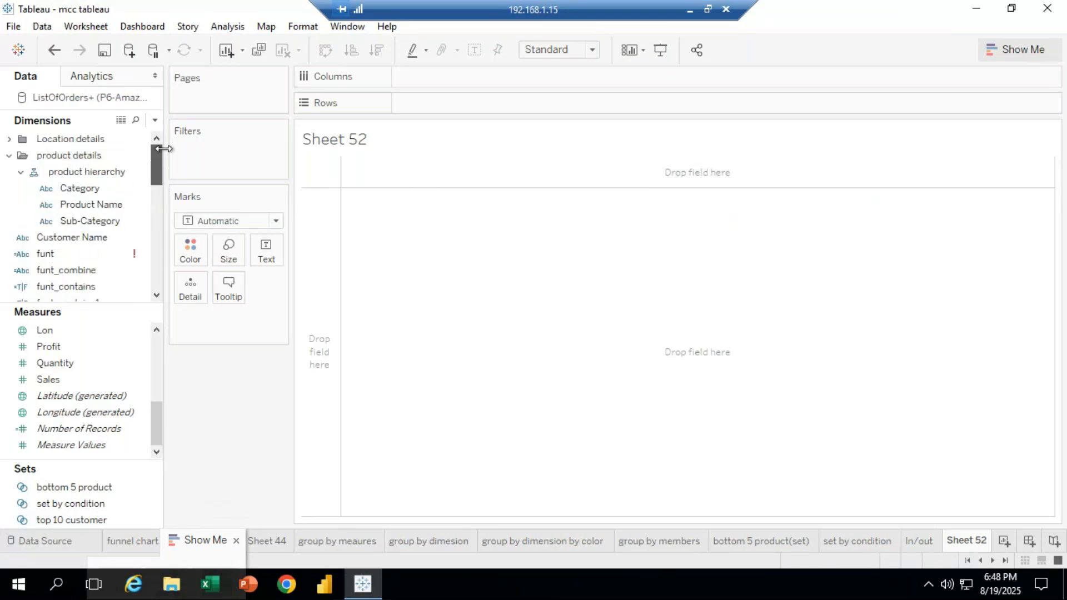
{"action": "left_click", "coordinate": [106, 205]}
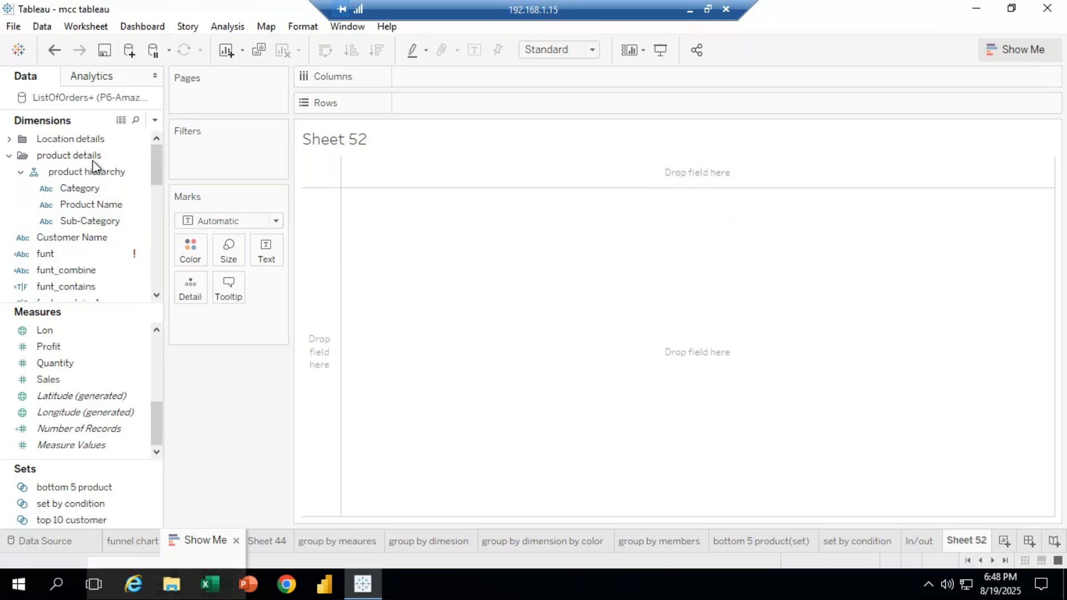
{"action": "left_click", "coordinate": [9, 140]}
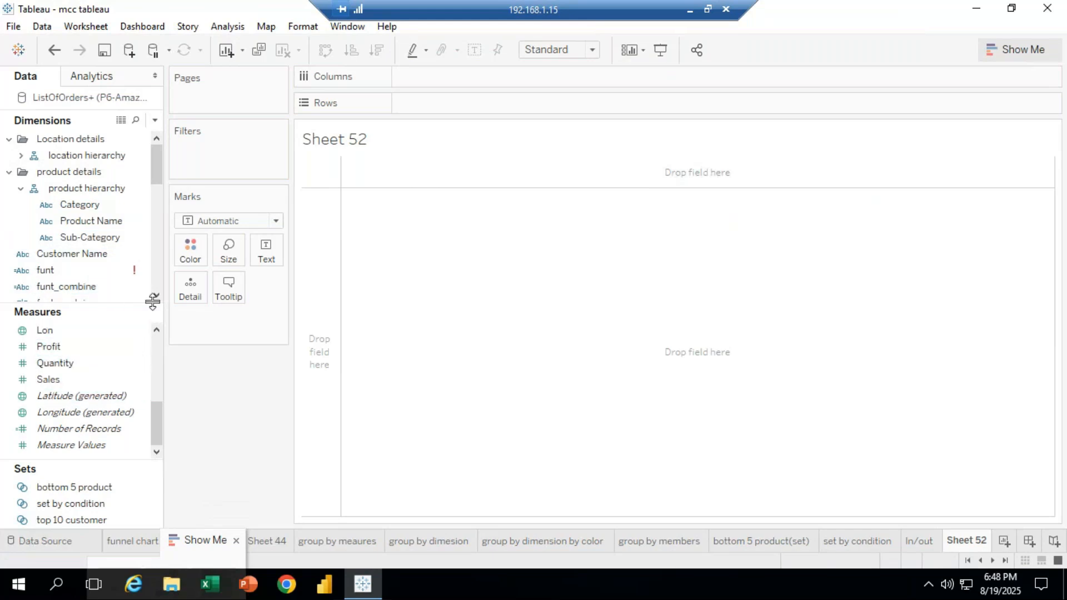
{"action": "left_click_drag", "start_coordinate": [161, 172], "coordinate": [162, 195]}
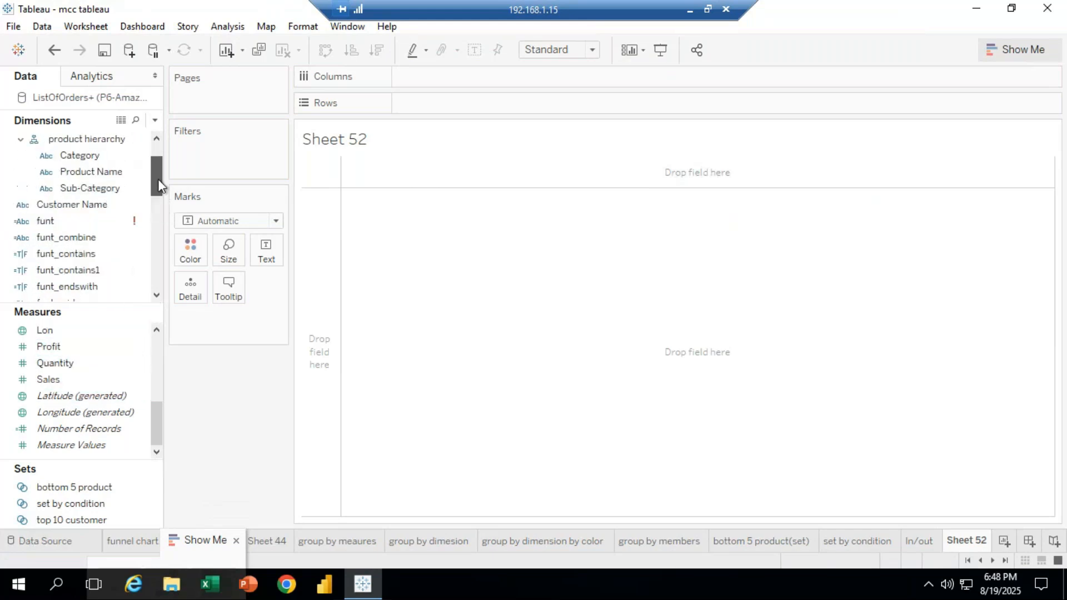
{"action": "scroll", "coordinate": [157, 189], "scroll_direction": "up", "scroll_amount": 1}
{"action": "left_click", "coordinate": [75, 222]}
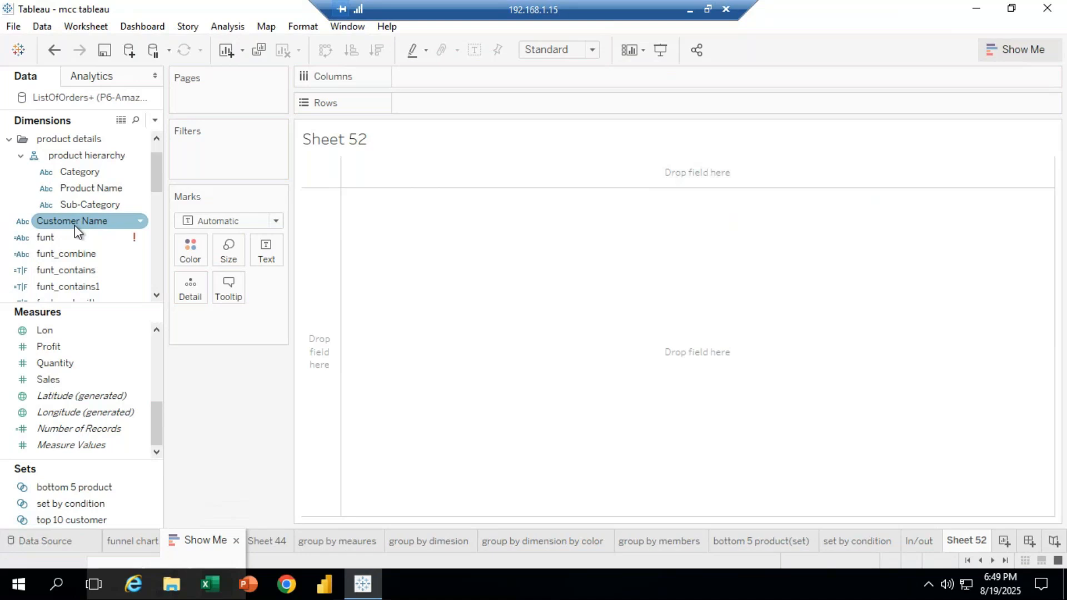
Create a calculated field named No of customers and start its formula with the COUNT function.
{"action": "left_click", "coordinate": [228, 28]}
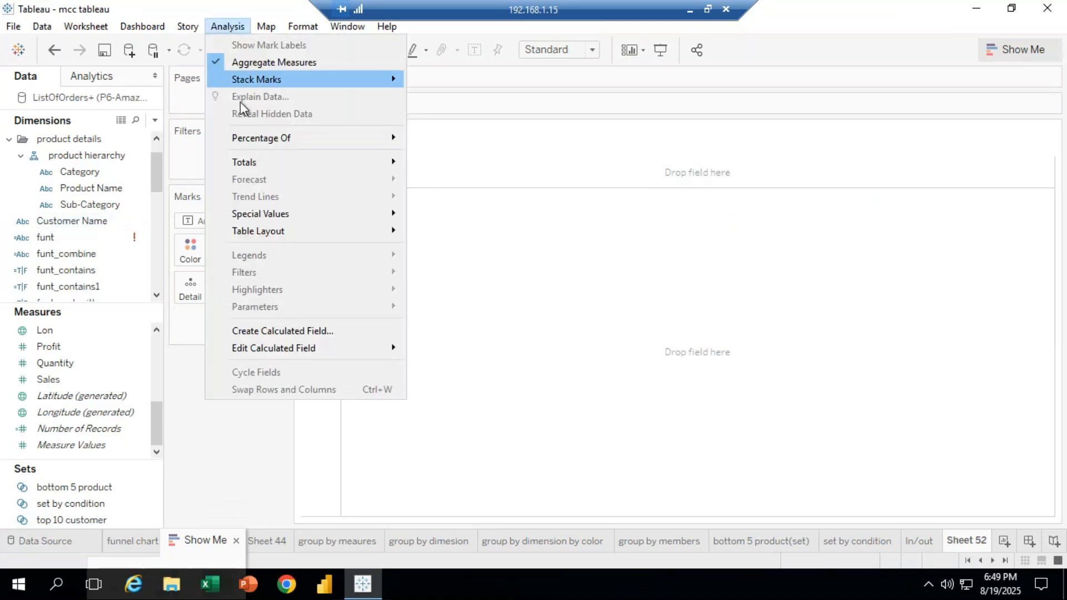
{"action": "left_click", "coordinate": [278, 332]}
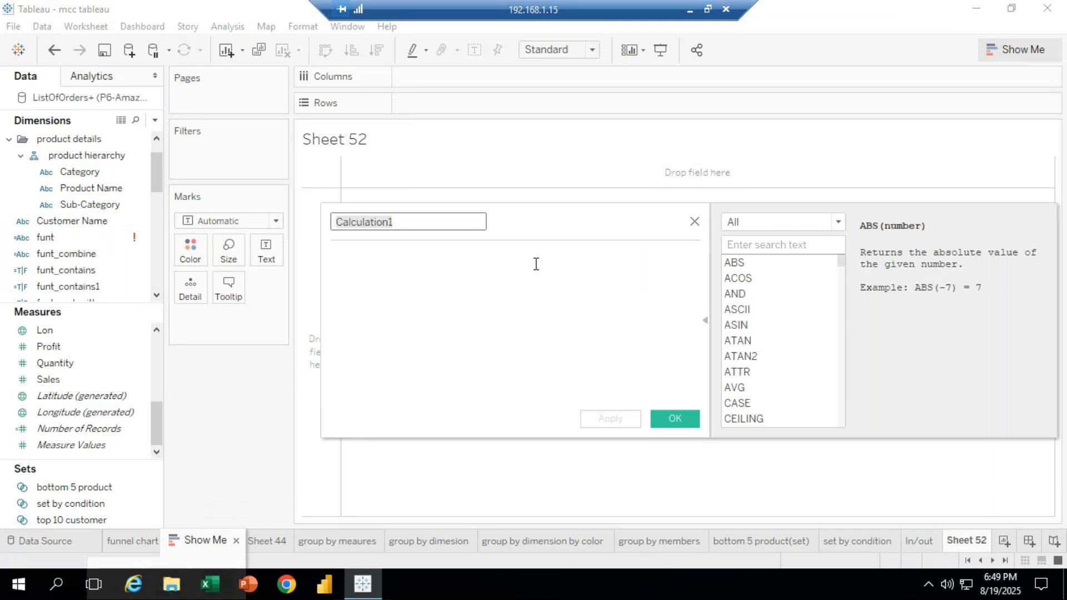
{"action": "key", "text": "BackSpace"}
{"action": "type", "text": "No of"}
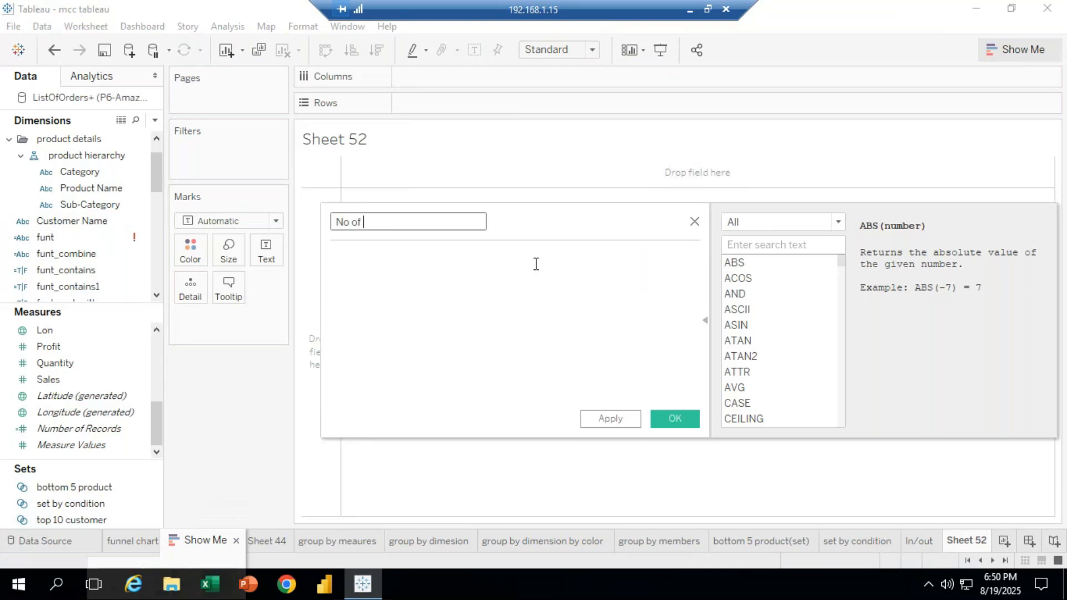
{"action": "type", "text": " customers"}
{"action": "left_click", "coordinate": [401, 262]}
{"action": "type", "text": "count"}
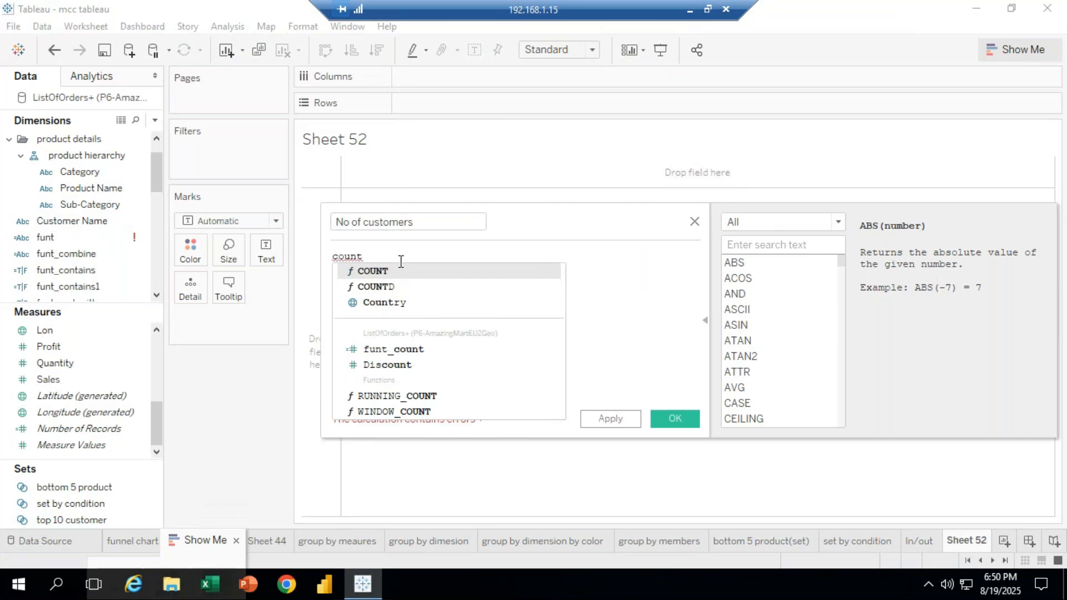
{"action": "left_click", "coordinate": [377, 271]}
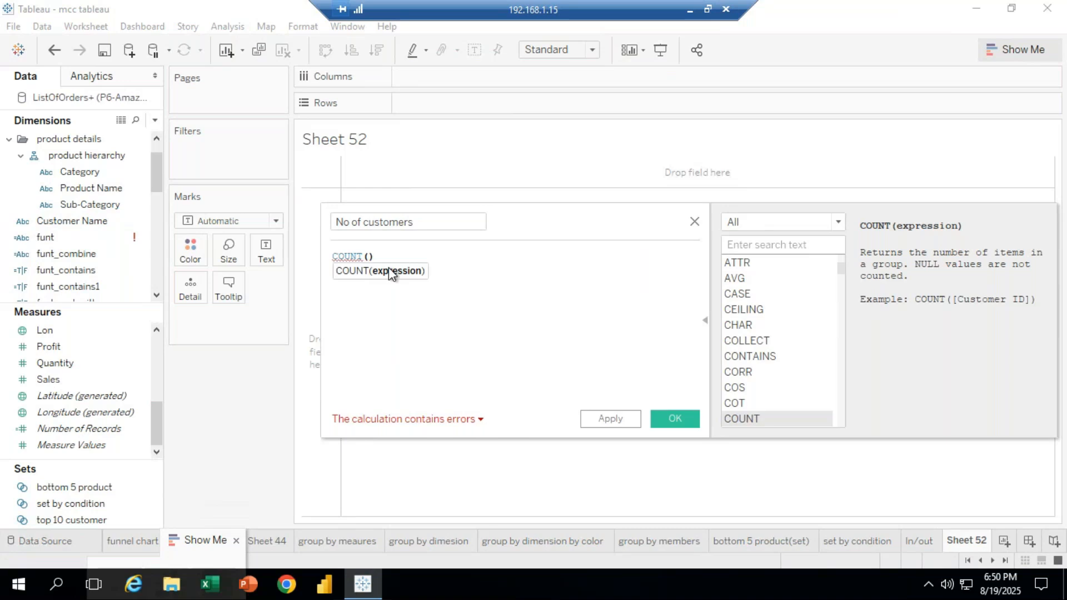
{"action": "type", "text": "emplo"}
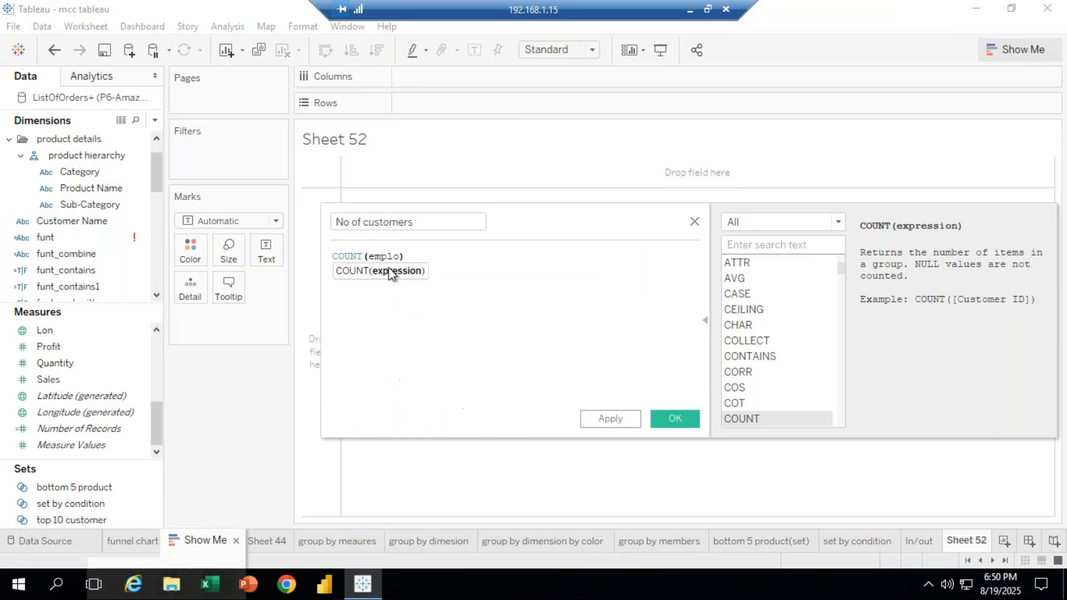
{"action": "key", "text": "BackSpace"}
{"action": "key", "text": "BackSpace"}
{"action": "key", "text": "BackSpace"}
{"action": "key", "text": "BackSpace"}
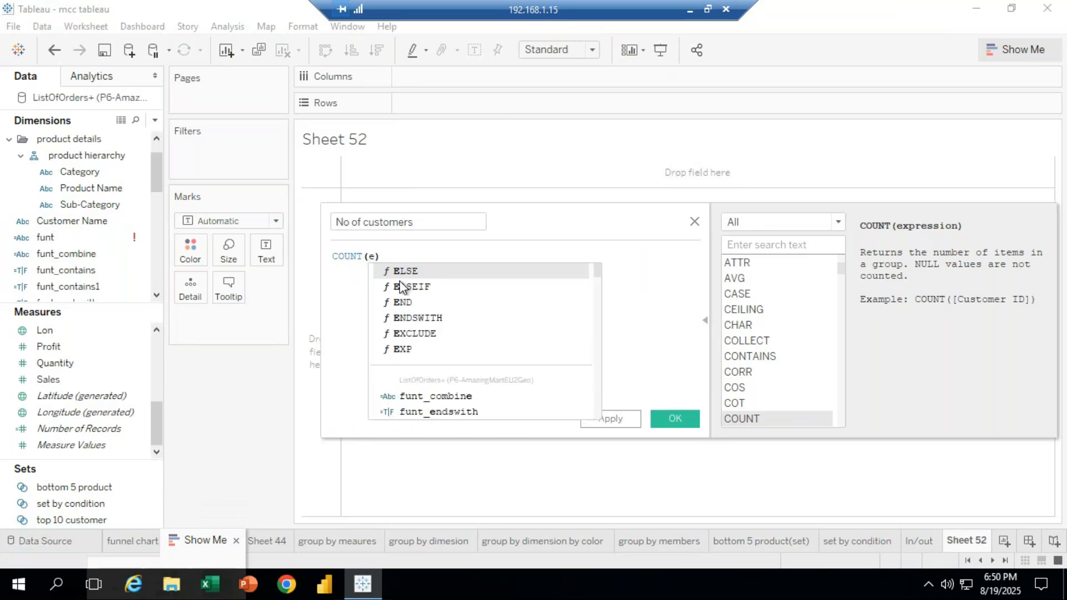
{"action": "key", "text": "BackSpace"}
{"action": "type", "text": "em"}
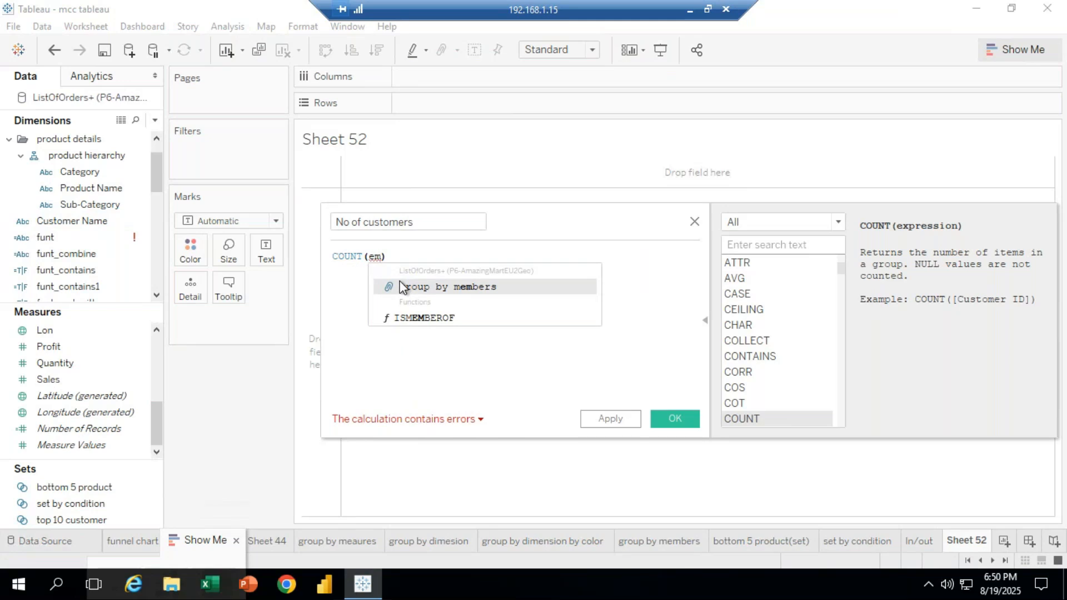
{"action": "key", "text": "BackSpace"}
{"action": "key", "text": "BackSpace"}
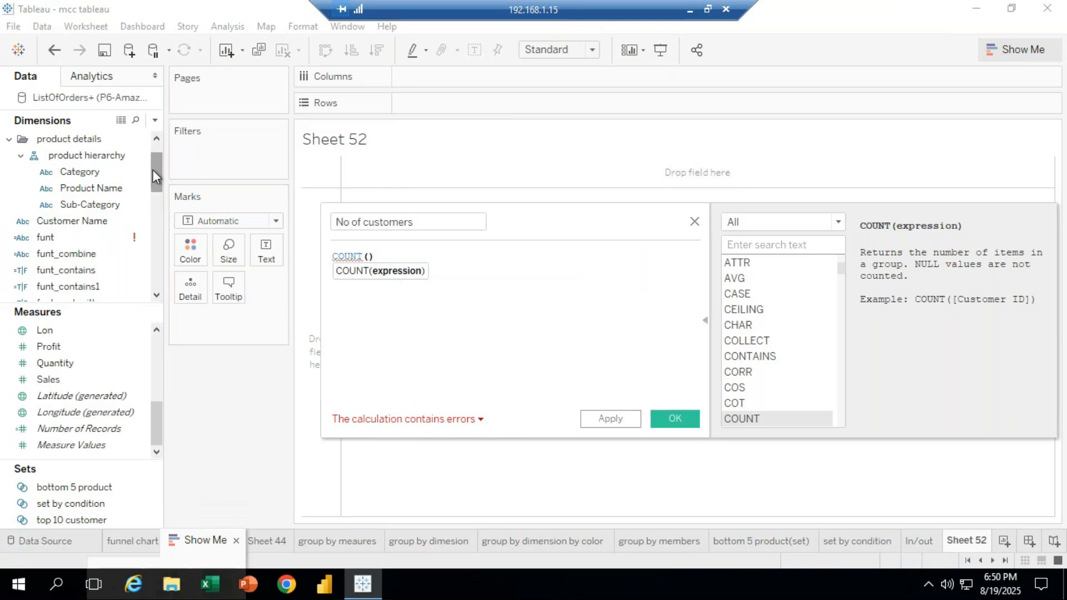
Find the Order ID field among the dimensions, complete the formula as COUNT([Order ID]), and save the calculated field.
{"action": "left_click_drag", "start_coordinate": [155, 172], "coordinate": [159, 158]}
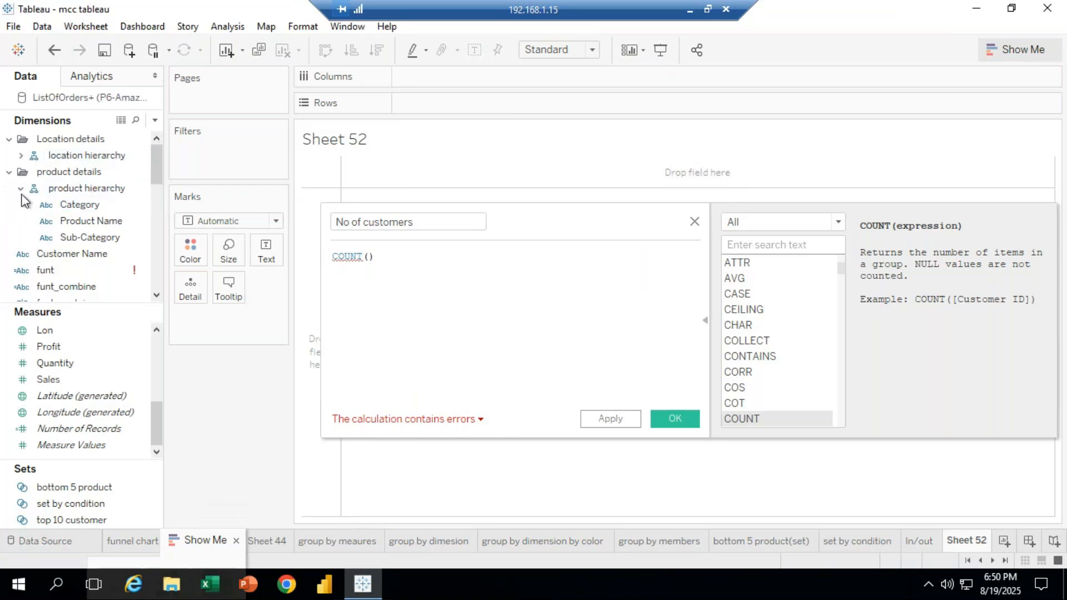
{"action": "left_click", "coordinate": [127, 206]}
{"action": "left_click_drag", "start_coordinate": [158, 177], "coordinate": [169, 285]}
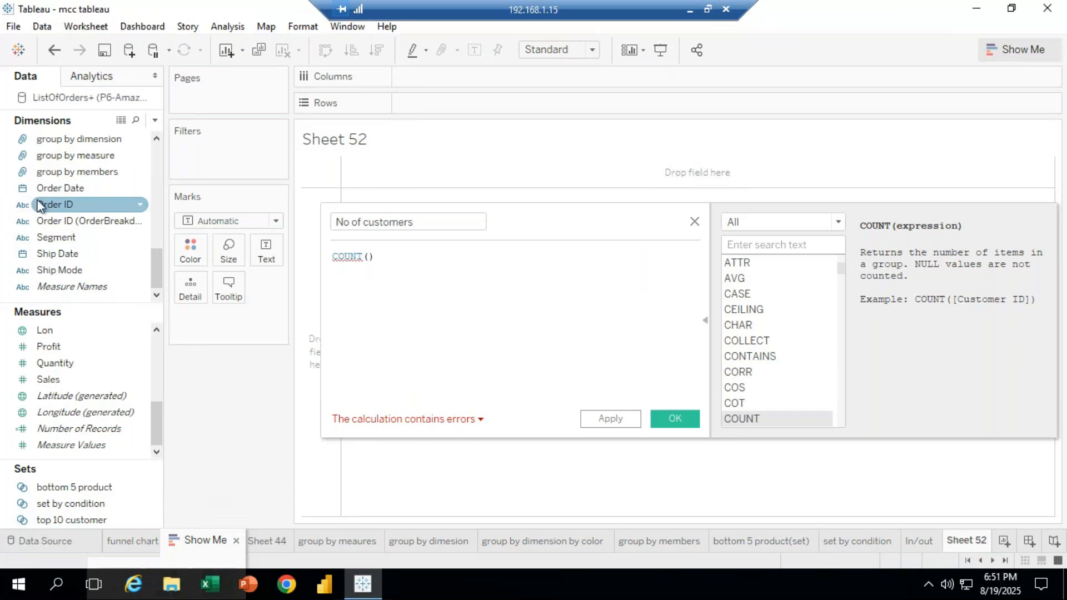
{"action": "left_click", "coordinate": [369, 257]}
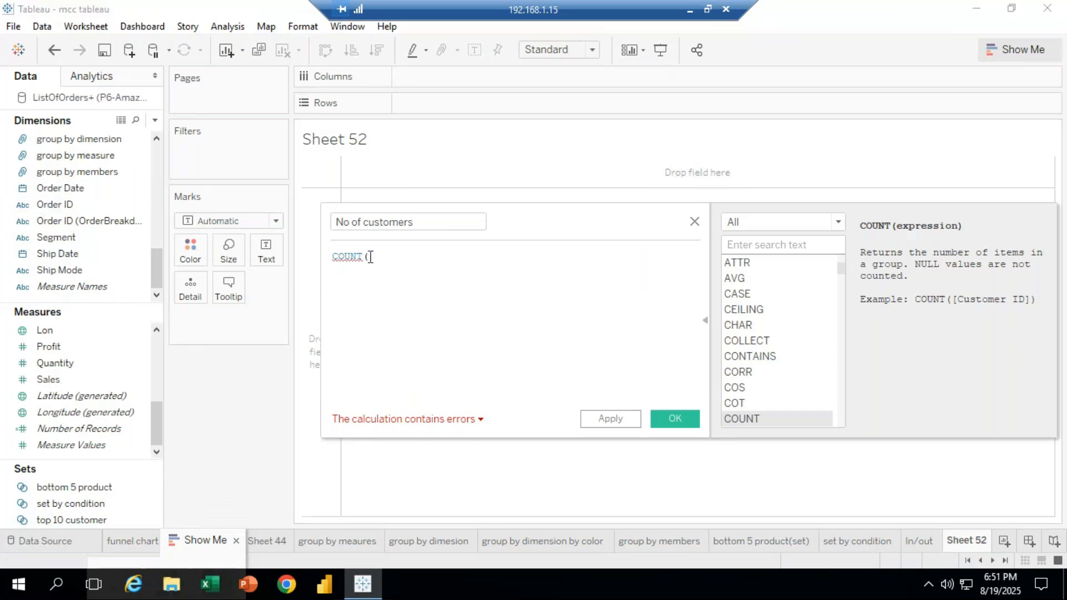
{"action": "type", "text": "ord"}
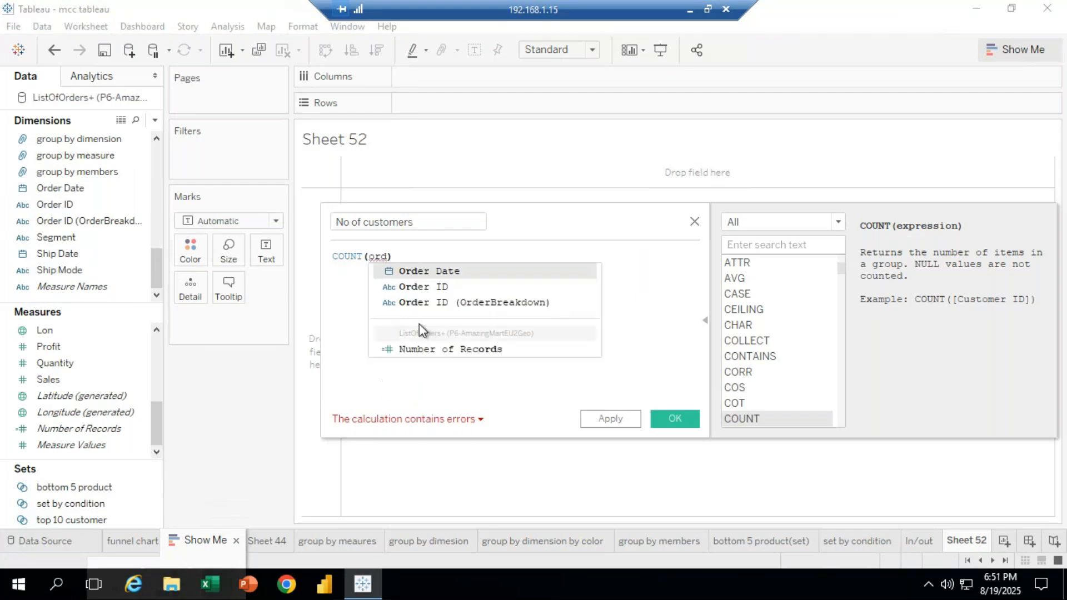
{"action": "left_click", "coordinate": [437, 289]}
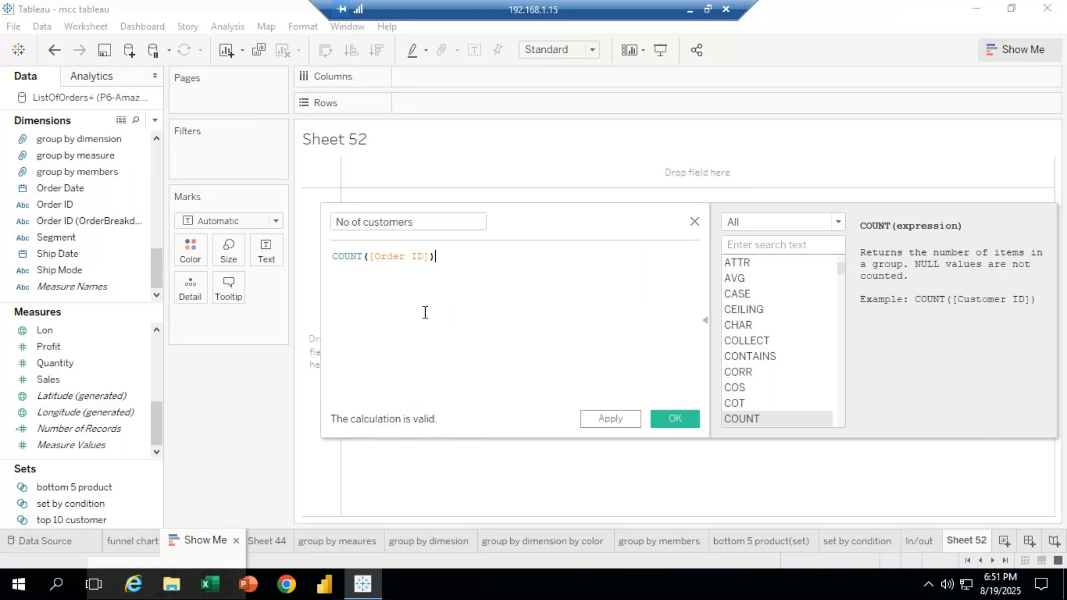
{"action": "left_click", "coordinate": [675, 420]}
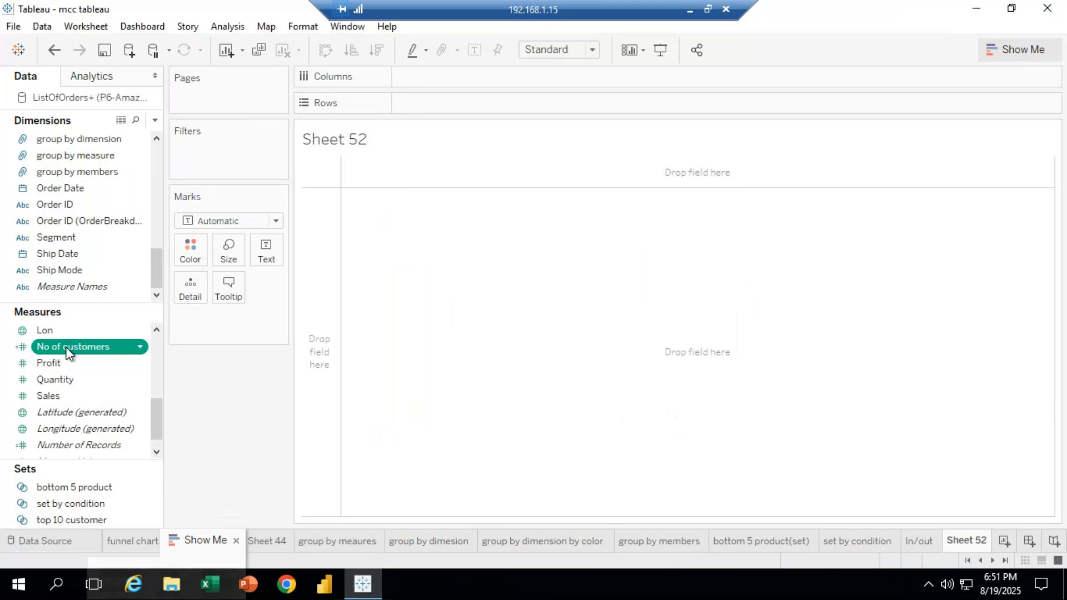
Show the No of customers measure as text on the sheet, and take it off the sheet again.
{"action": "left_click_drag", "start_coordinate": [69, 348], "coordinate": [273, 247]}
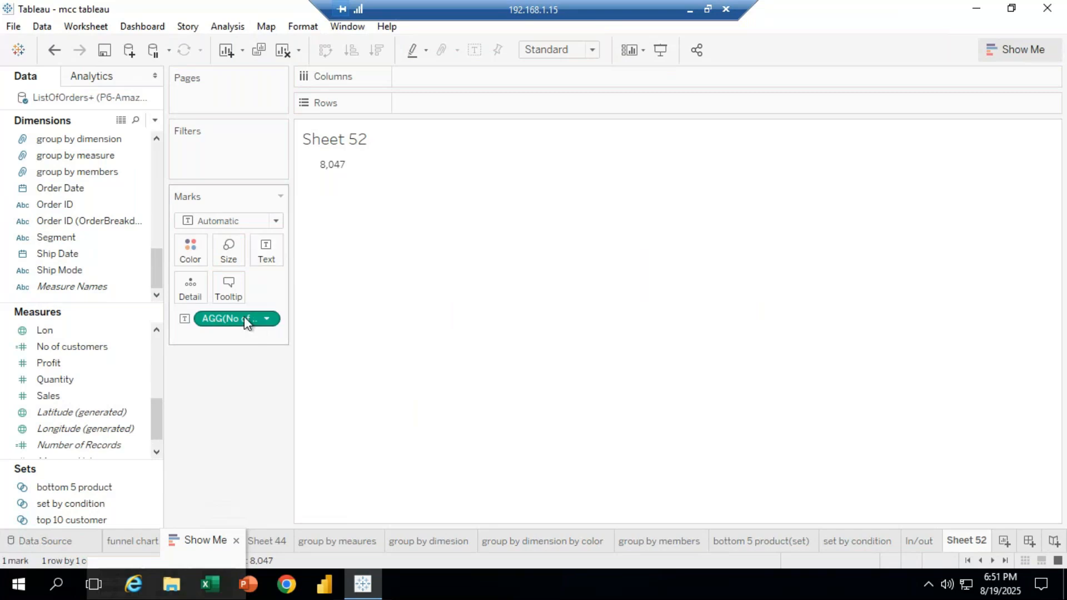
{"action": "left_click_drag", "start_coordinate": [239, 321], "coordinate": [95, 349]}
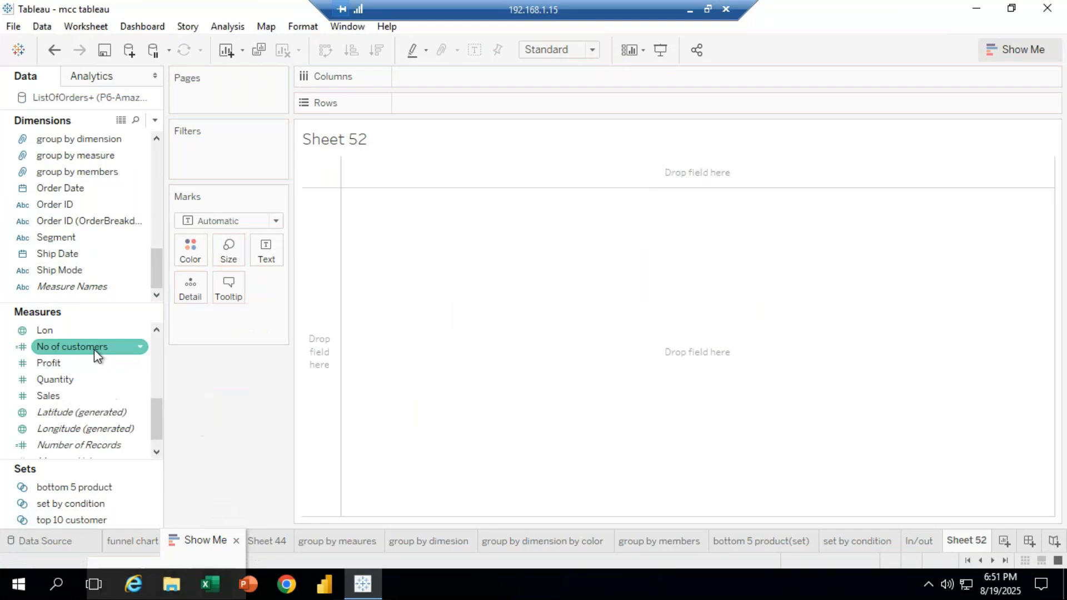
Change the No of customers formula to COUNT([Customer Name]), and show the measure as text on the sheet.
{"action": "right_click", "coordinate": [94, 352]}
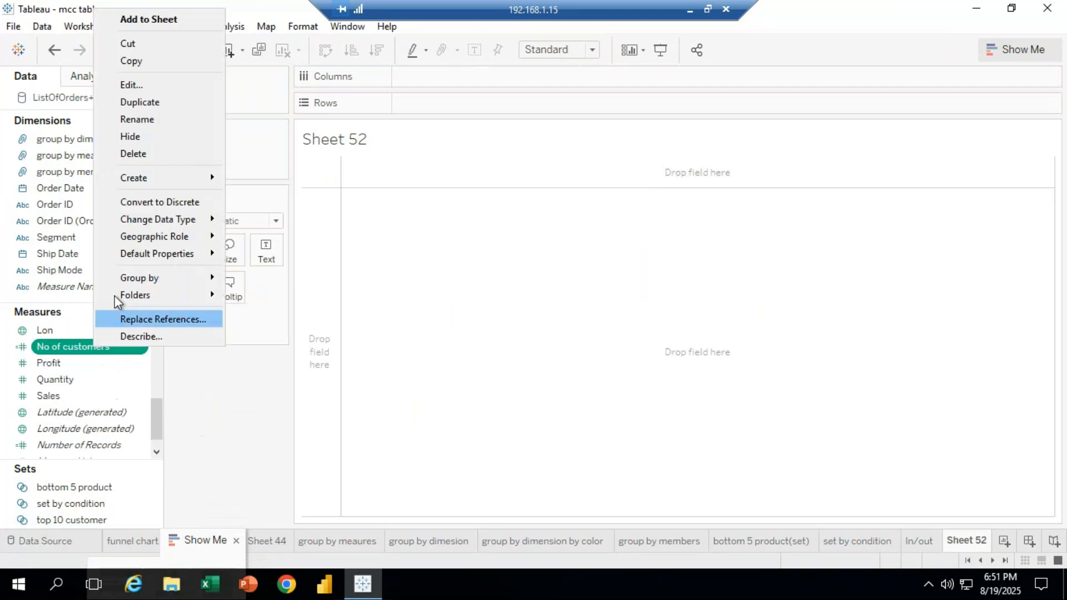
{"action": "left_click", "coordinate": [165, 84]}
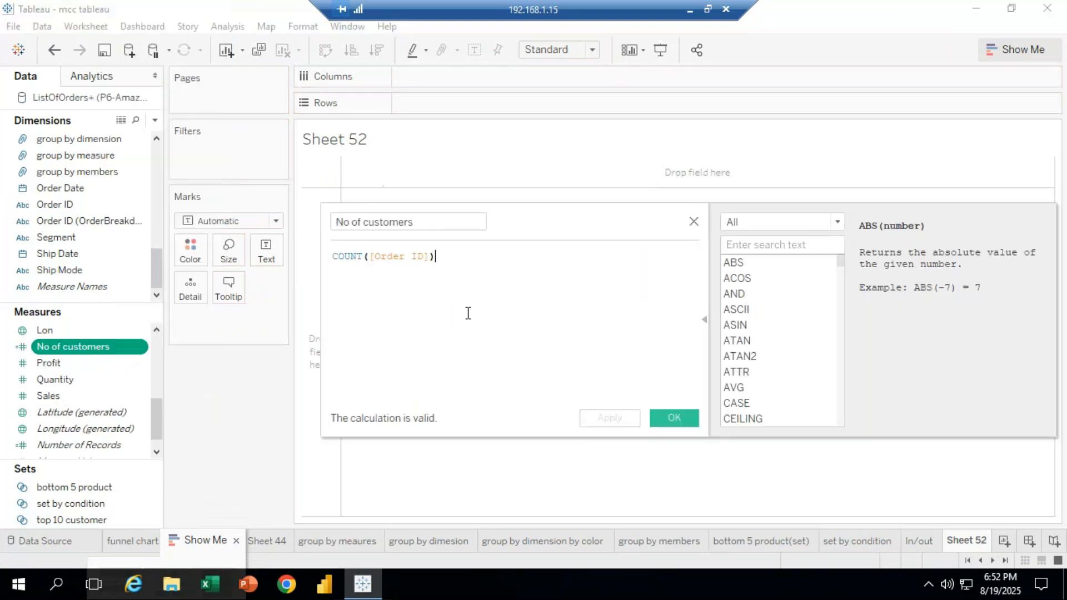
{"action": "key", "text": "BackSpace"}
{"action": "key", "text": "BackSpace"}
{"action": "key", "text": "BackSpace"}
{"action": "key", "text": "BackSpace"}
{"action": "key", "text": "BackSpace"}
{"action": "key", "text": "BackSpace"}
{"action": "key", "text": "BackSpace"}
{"action": "key", "text": "BackSpace"}
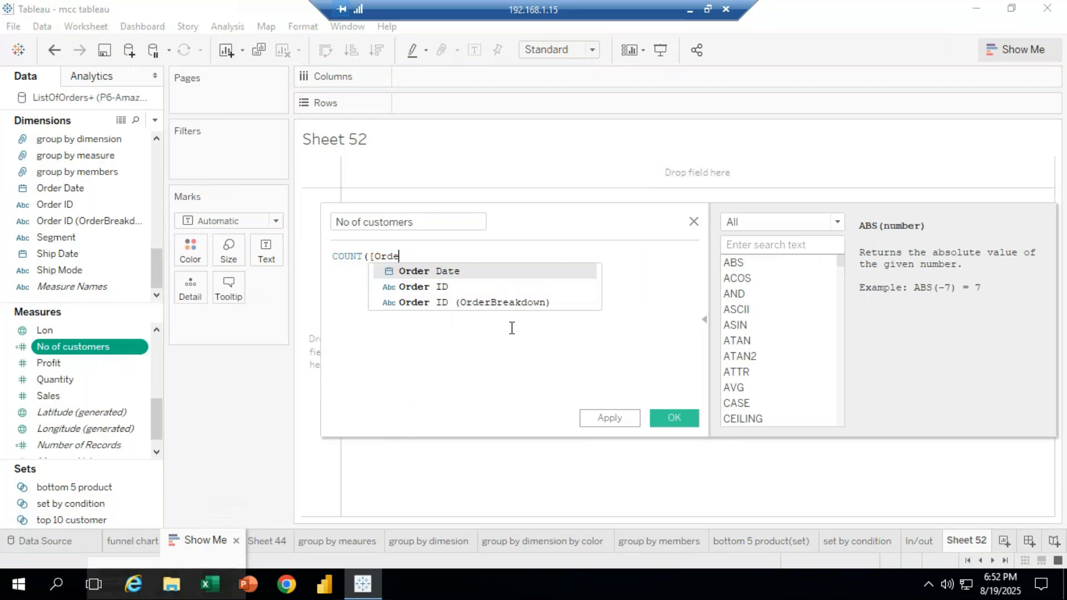
{"action": "key", "text": "BackSpace"}
{"action": "key", "text": "BackSpace"}
{"action": "key", "text": "BackSpace"}
{"action": "type", "text": "[cu"}
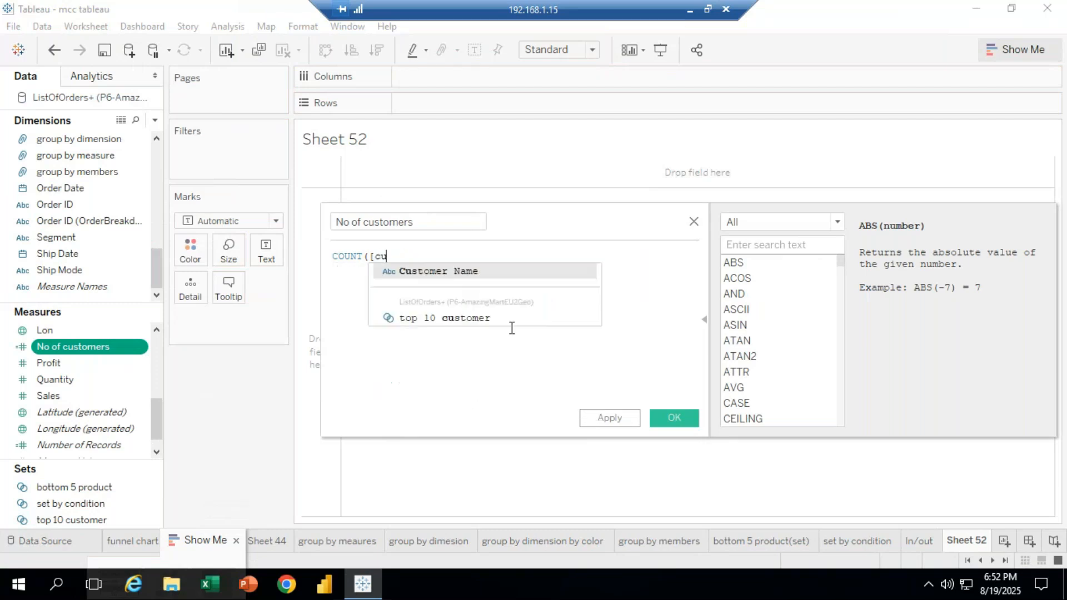
{"action": "type", "text": "stomer"}
{"action": "left_click", "coordinate": [456, 273]}
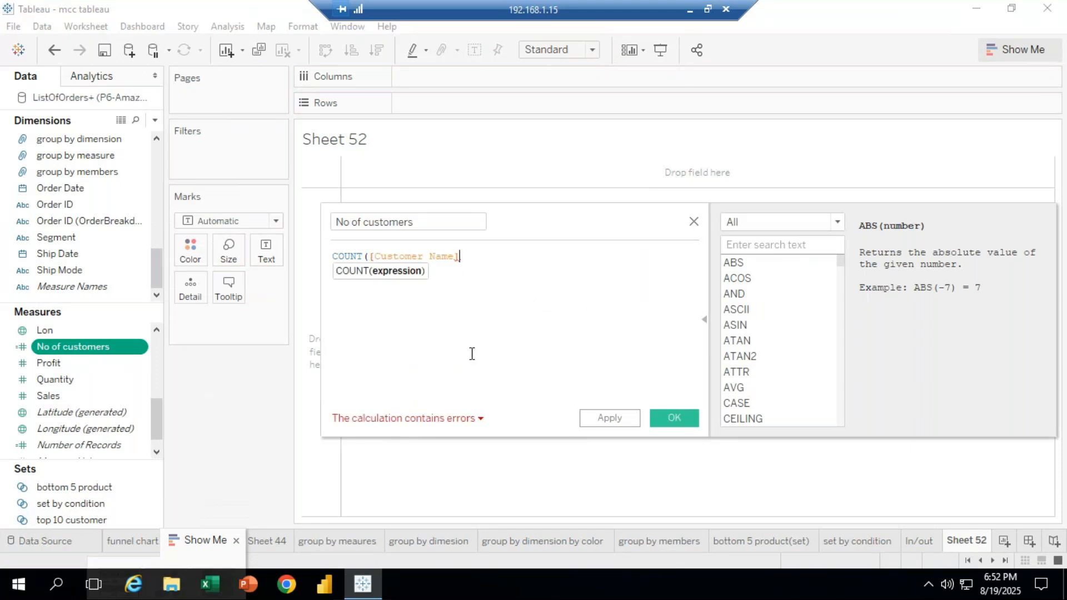
{"action": "type", "text": ")"}
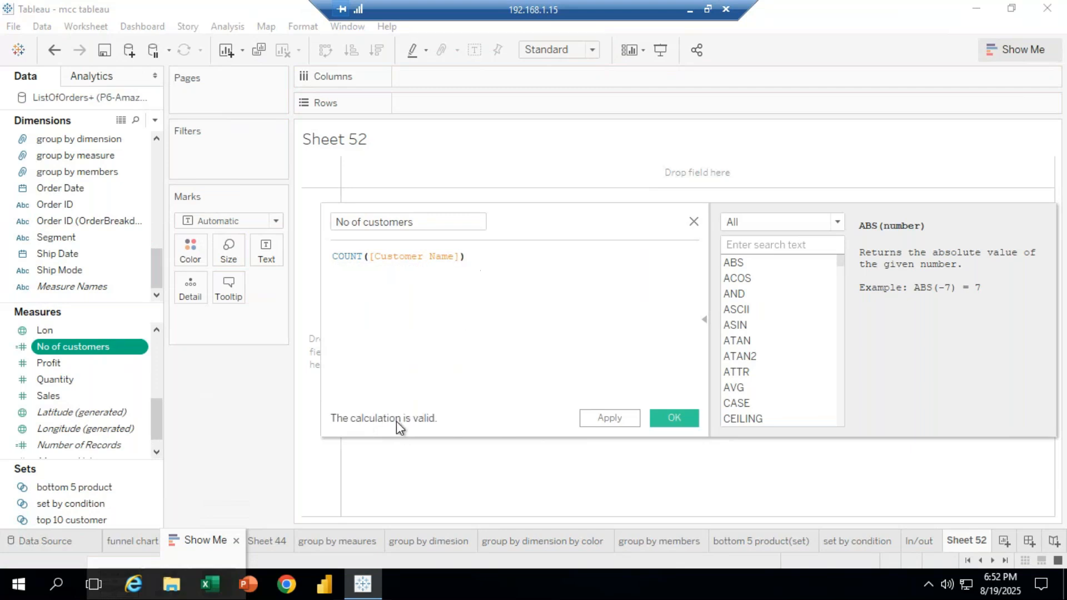
{"action": "left_click", "coordinate": [674, 418]}
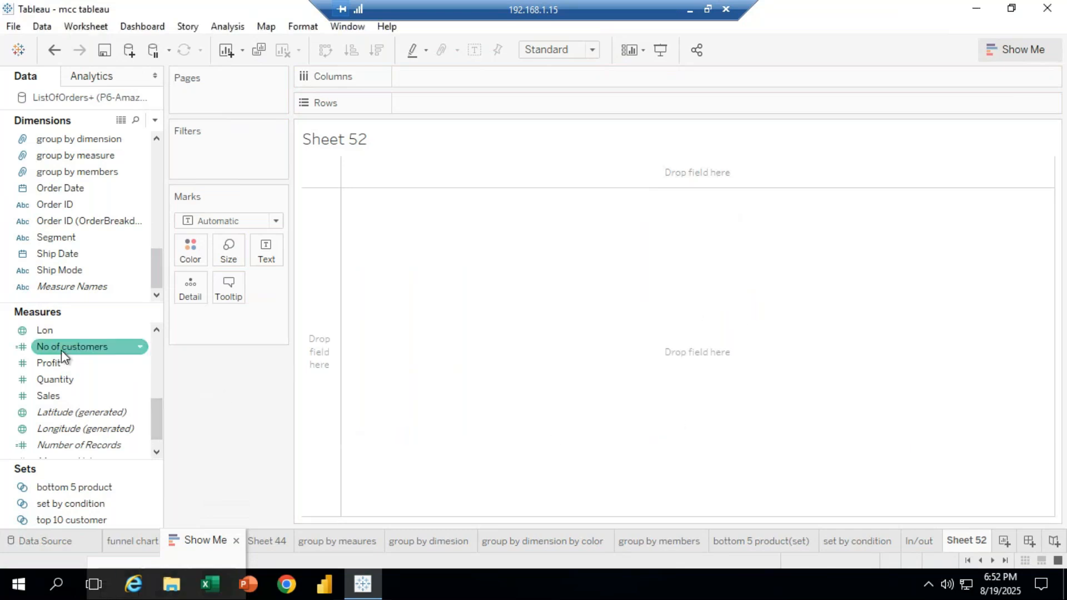
{"action": "left_click_drag", "start_coordinate": [63, 356], "coordinate": [272, 267]}
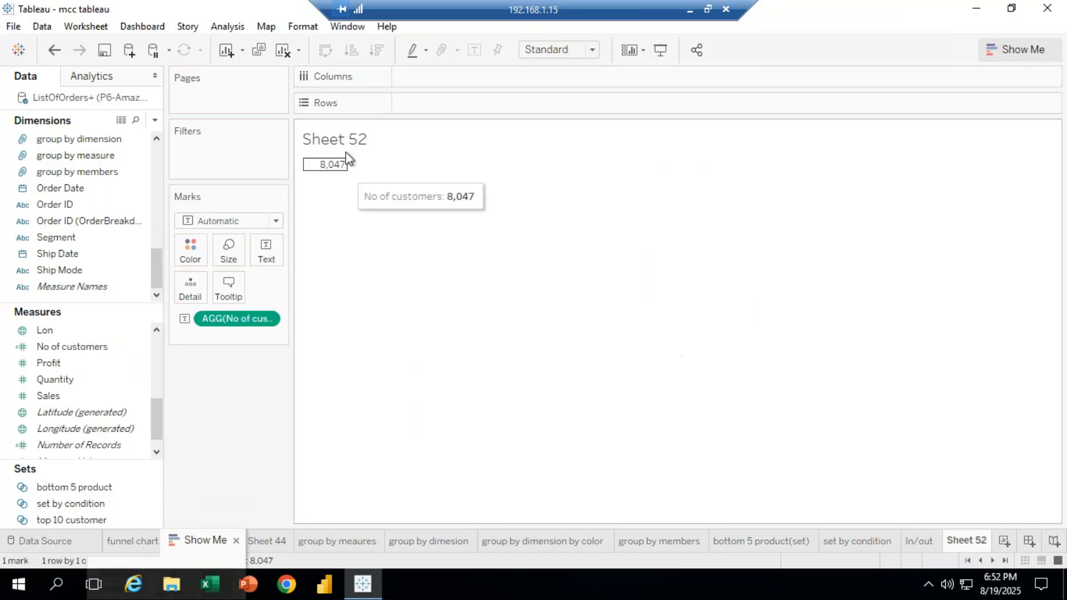
{"action": "mouse_move", "coordinate": [343, 177]}
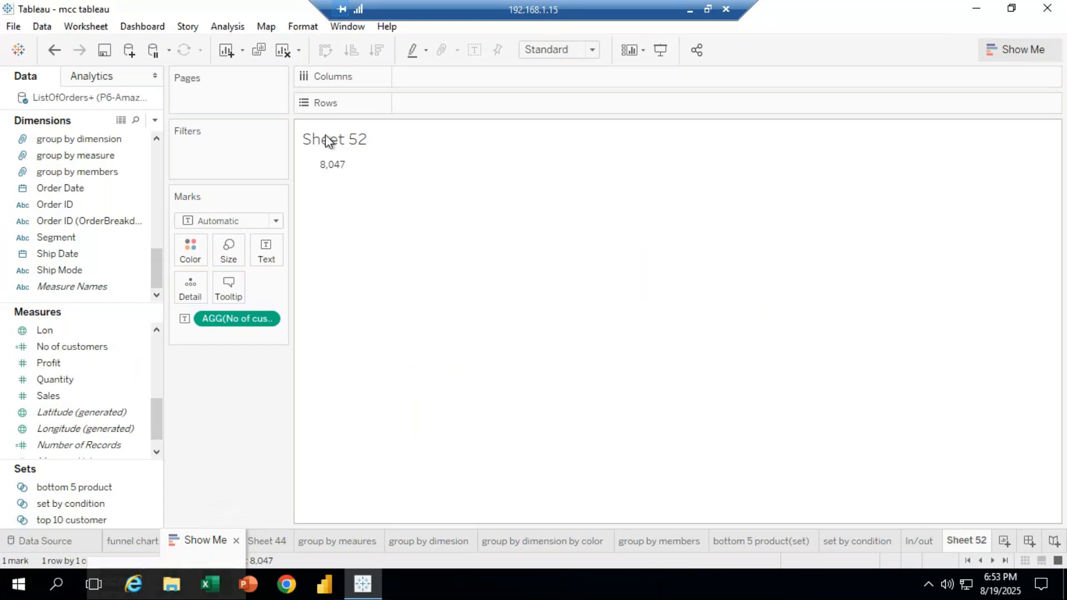
Start a calculated field from the Product Name dimension, name it count1, and clear its prefilled formula.
{"action": "left_click_drag", "start_coordinate": [155, 272], "coordinate": [153, 176]}
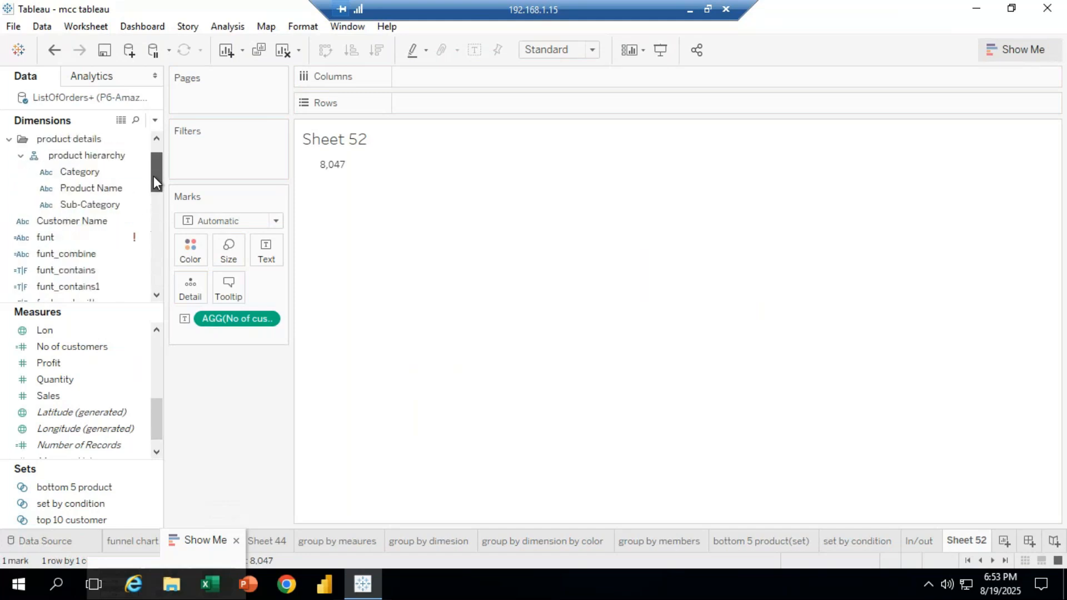
{"action": "right_click", "coordinate": [108, 188]}
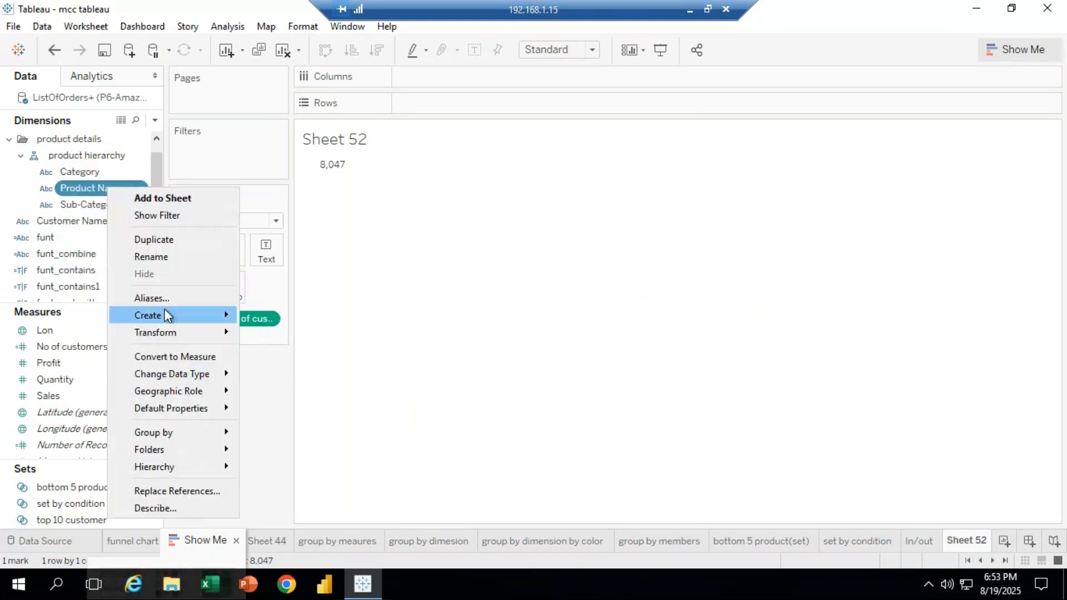
{"action": "mouse_move", "coordinate": [167, 316]}
{"action": "left_click", "coordinate": [304, 317]}
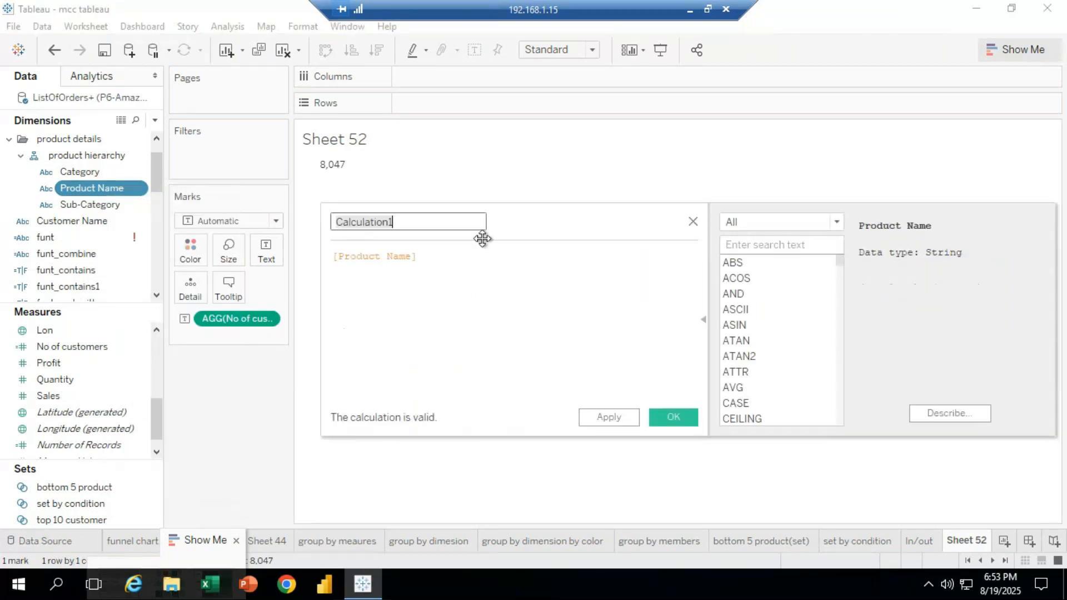
{"action": "type", "text": "count1"}
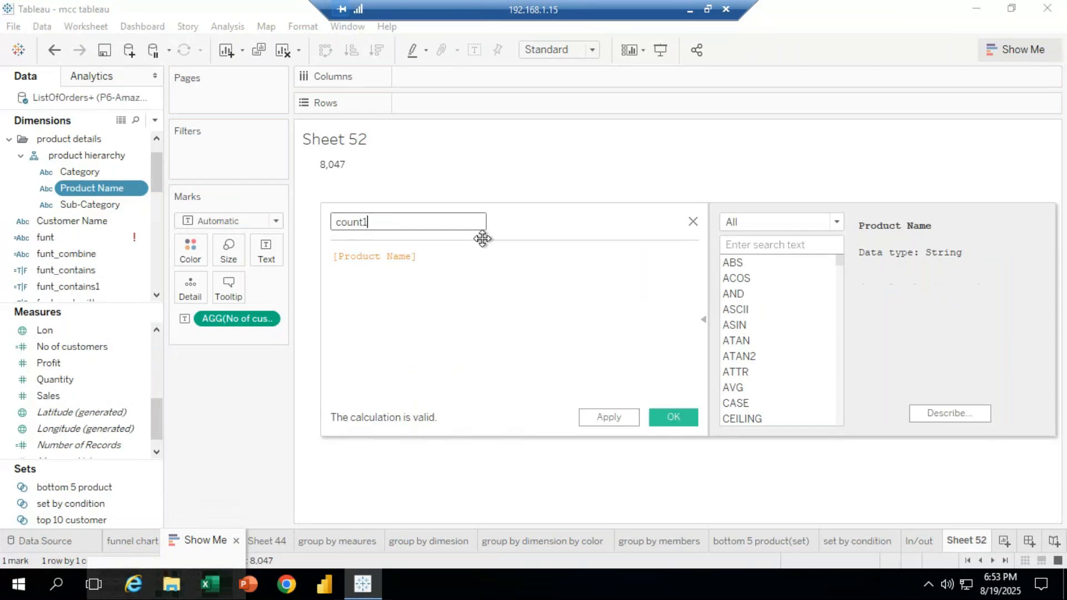
{"action": "left_click_drag", "start_coordinate": [431, 260], "coordinate": [230, 256]}
{"action": "type", "text": "coun"}
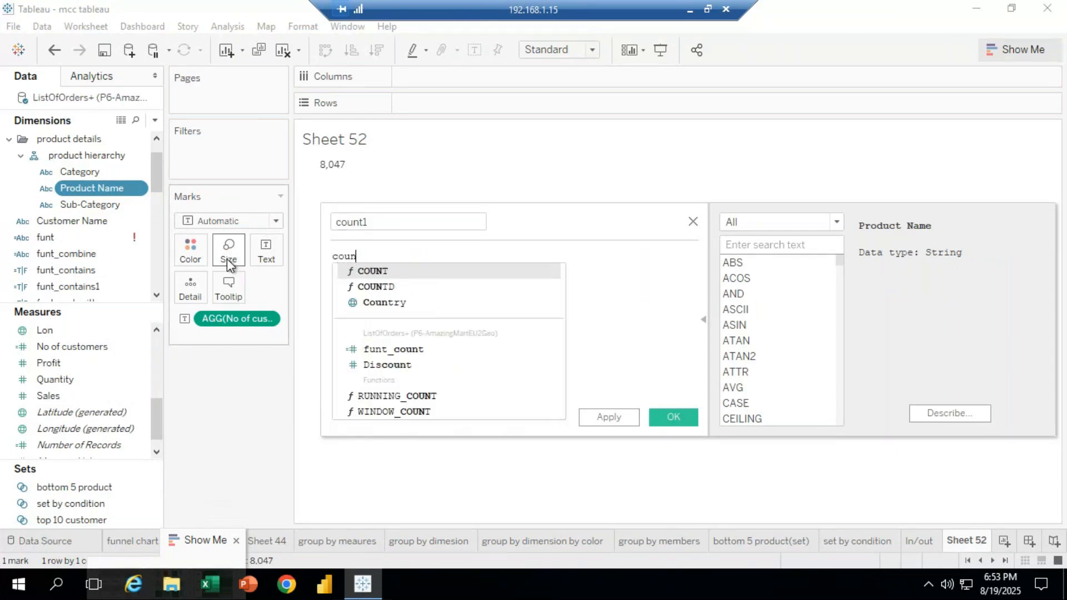
{"action": "key", "text": "BackSpace"}
{"action": "key", "text": "BackSpace"}
{"action": "key", "text": "BackSpace"}
{"action": "key", "text": "BackSpace"}
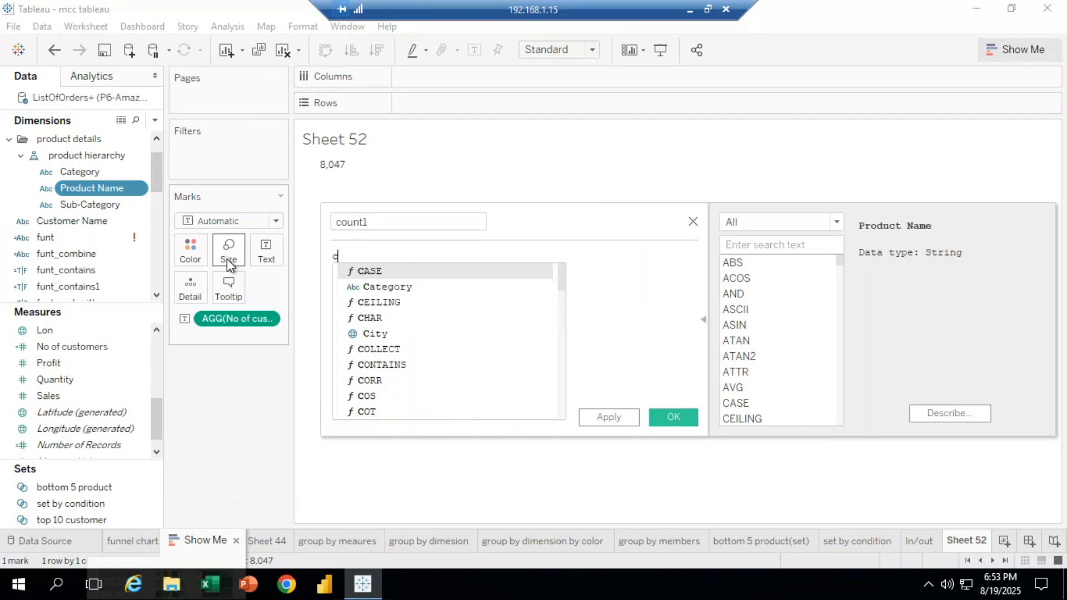
Rename the new calculated field as no of product, and get its empty formula ready for entry.
{"action": "left_click_drag", "start_coordinate": [393, 225], "coordinate": [277, 224]}
{"action": "type", "text": "no"}
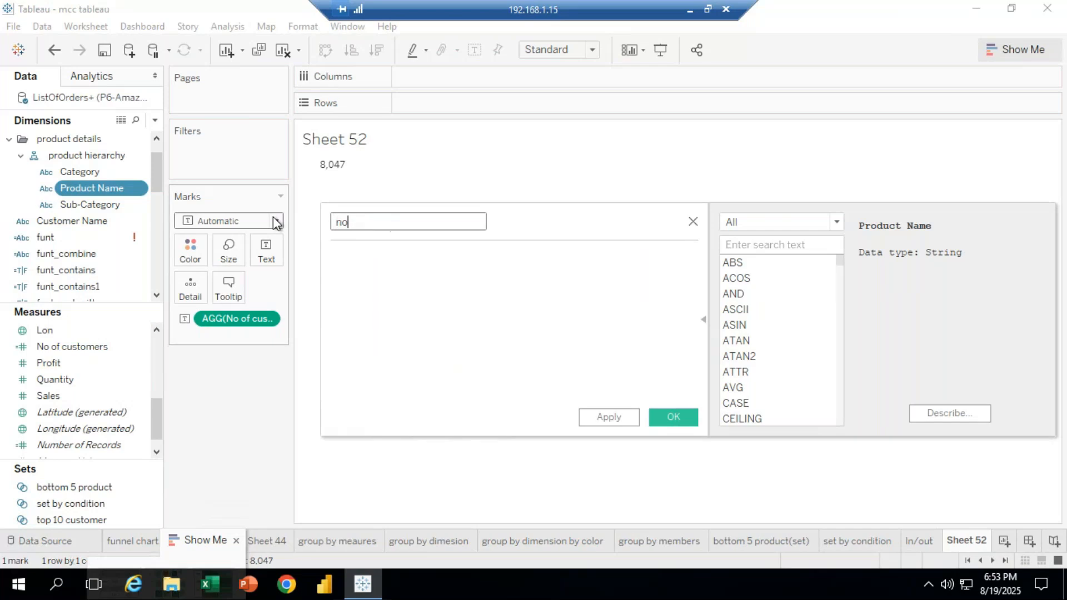
{"action": "type", "text": " of product"}
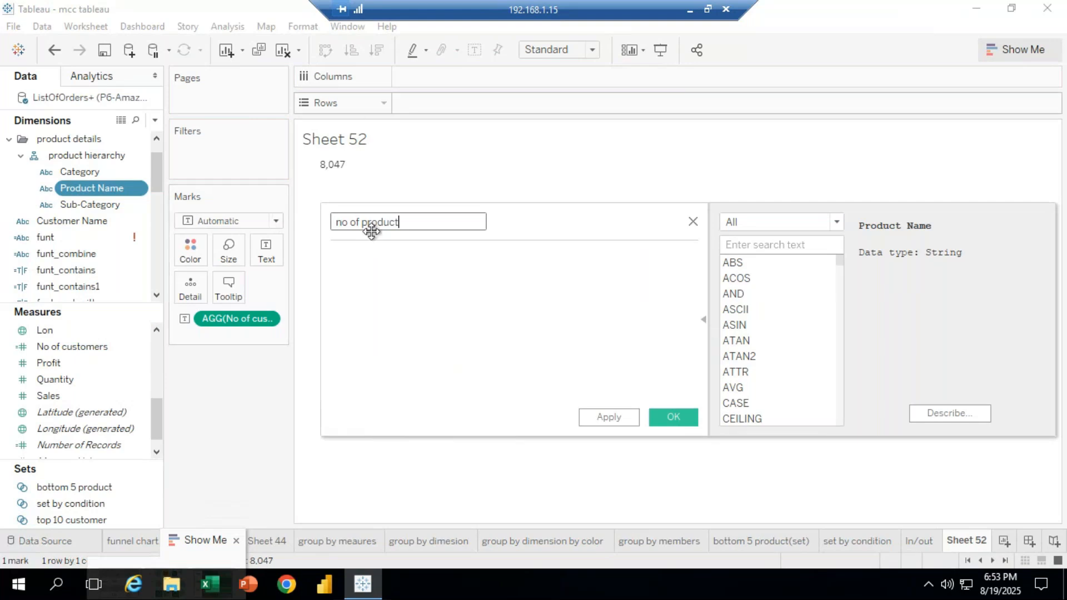
{"action": "left_click", "coordinate": [367, 253]}
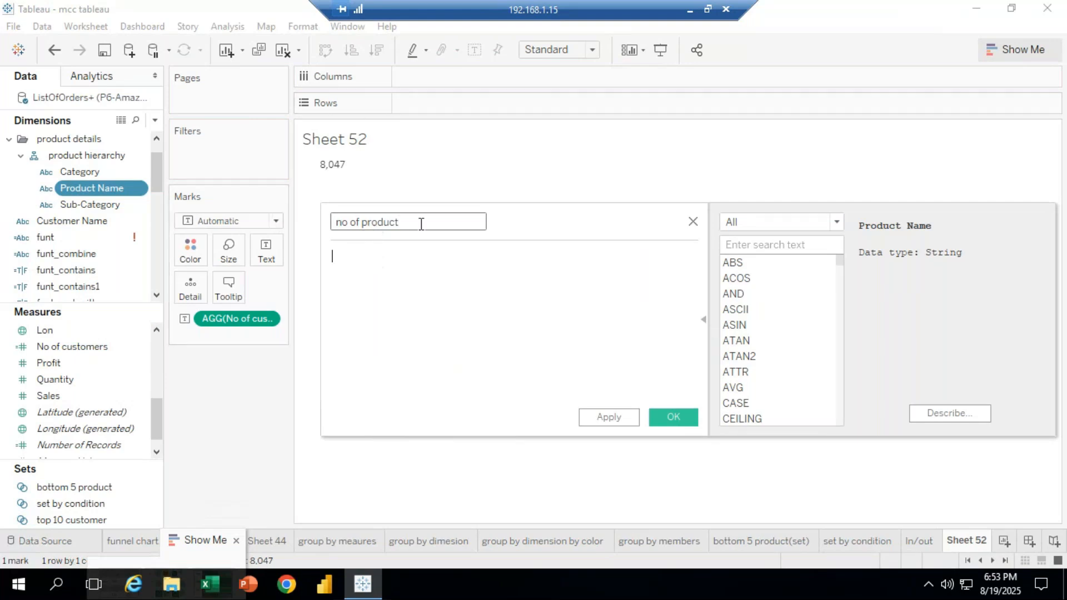
Enter COUNT([Product Name]) as the formula of no of product, and apply it.
{"action": "type", "text": "cou"}
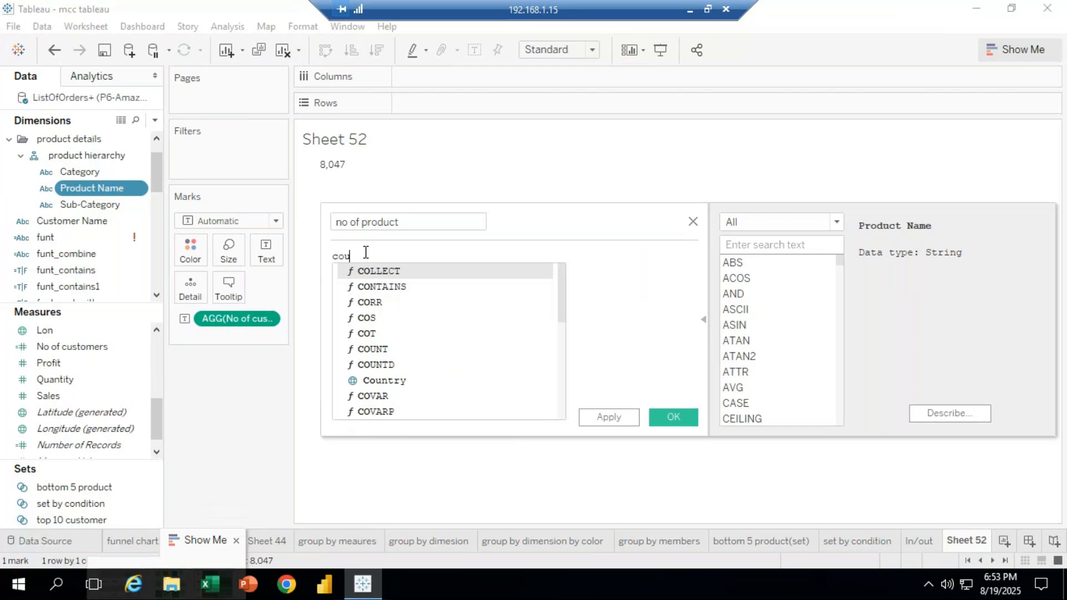
{"action": "type", "text": "nt("}
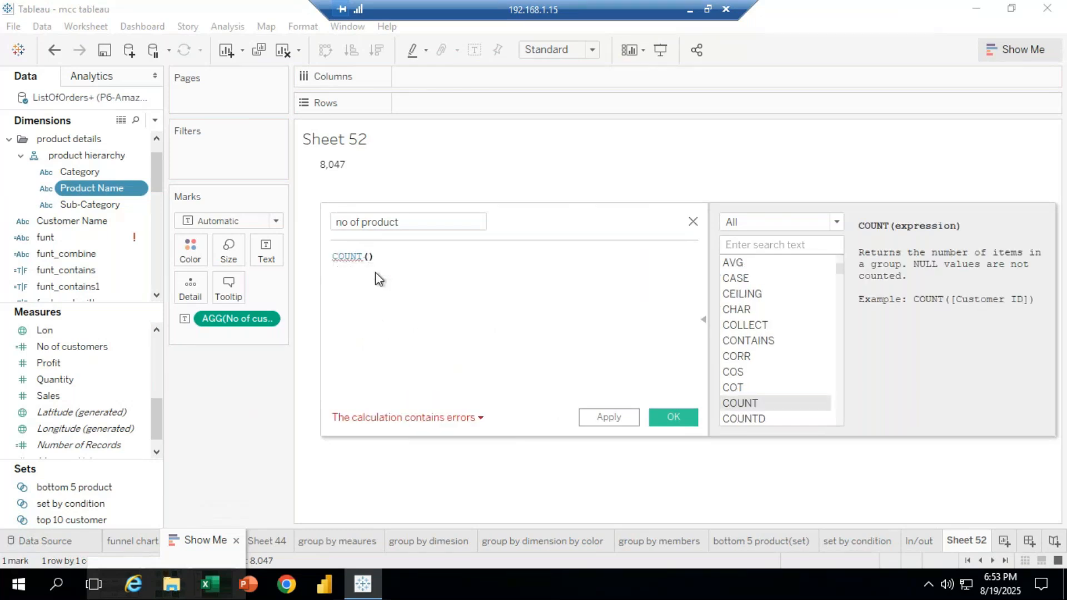
{"action": "type", "text": "pr"}
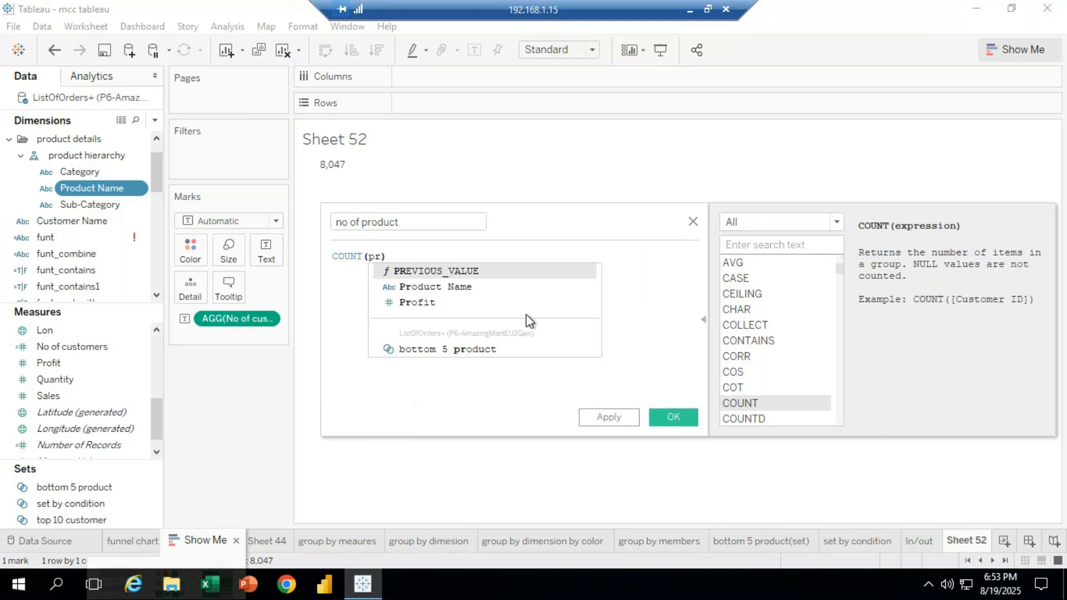
{"action": "left_click", "coordinate": [489, 286]}
{"action": "left_click", "coordinate": [608, 417]}
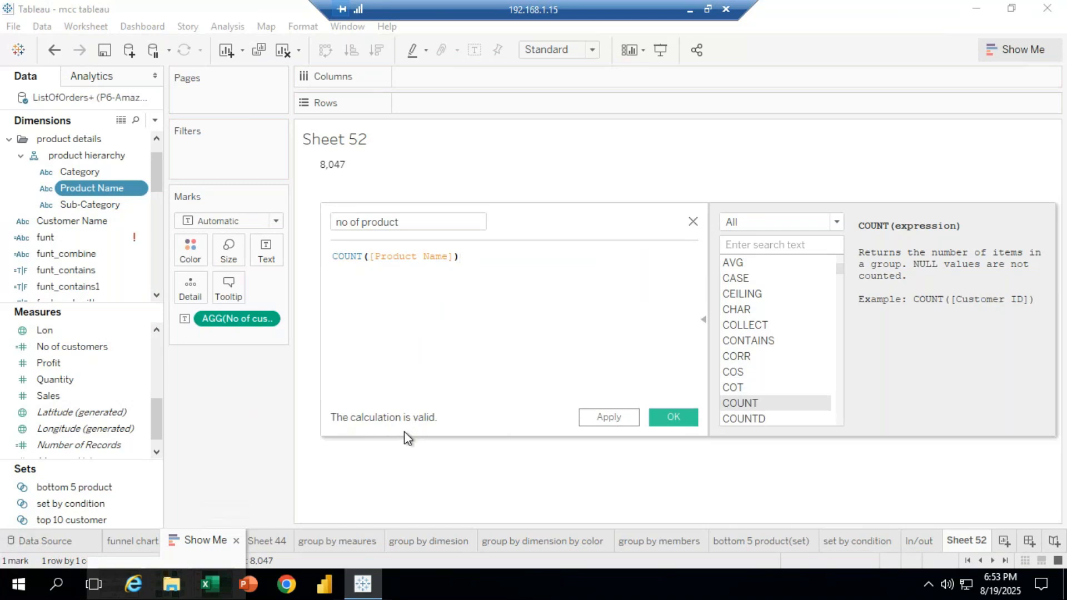
Remove the formula's closing parenthesis, read the calculation error details, and put the parenthesis back.
{"action": "key", "text": "BackSpace"}
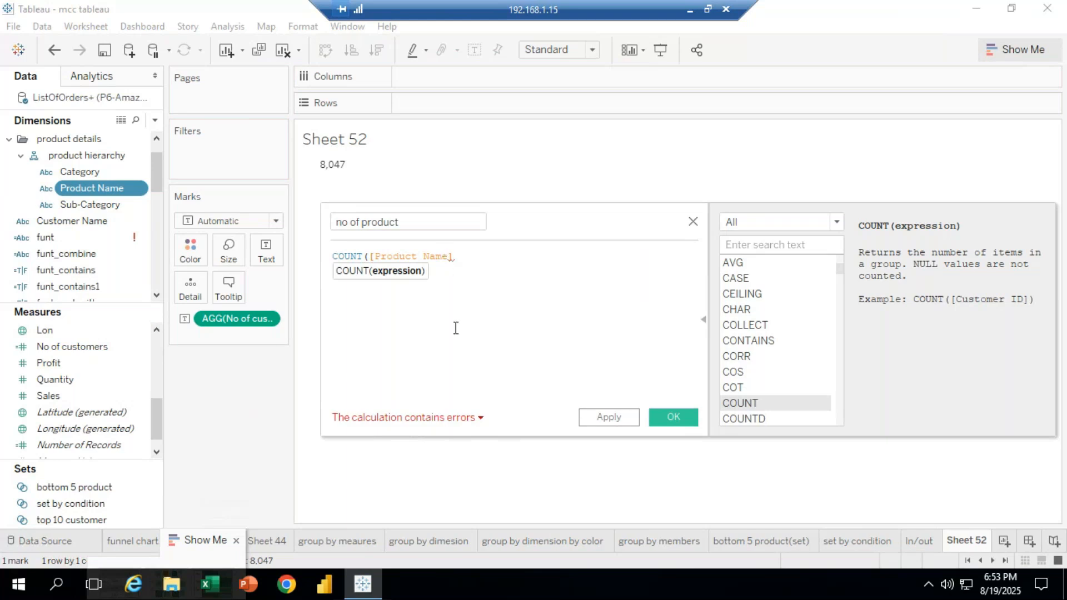
{"action": "left_click", "coordinate": [482, 419]}
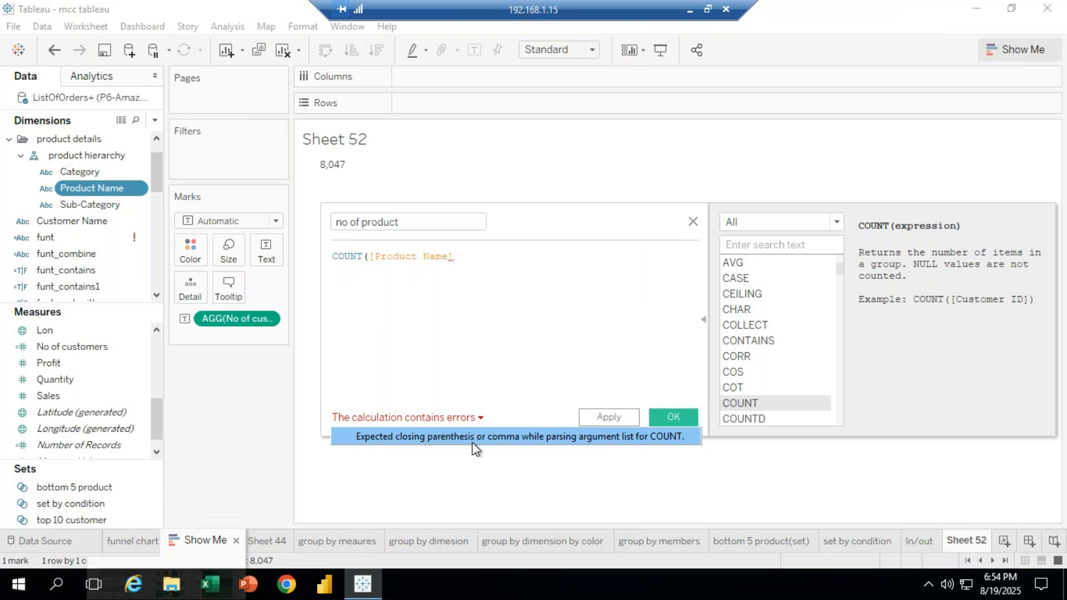
{"action": "left_click", "coordinate": [466, 262]}
{"action": "type", "text": ")"}
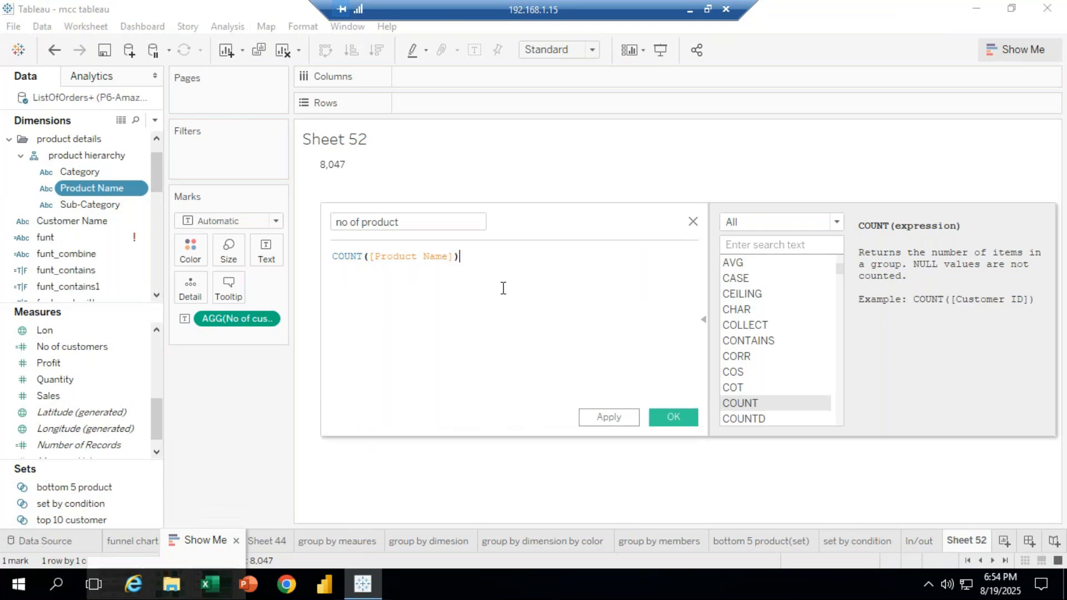
Save no of product and show it as text on the sheet, with the Show Me pane moved off the sheet tabs.
{"action": "left_click", "coordinate": [676, 421]}
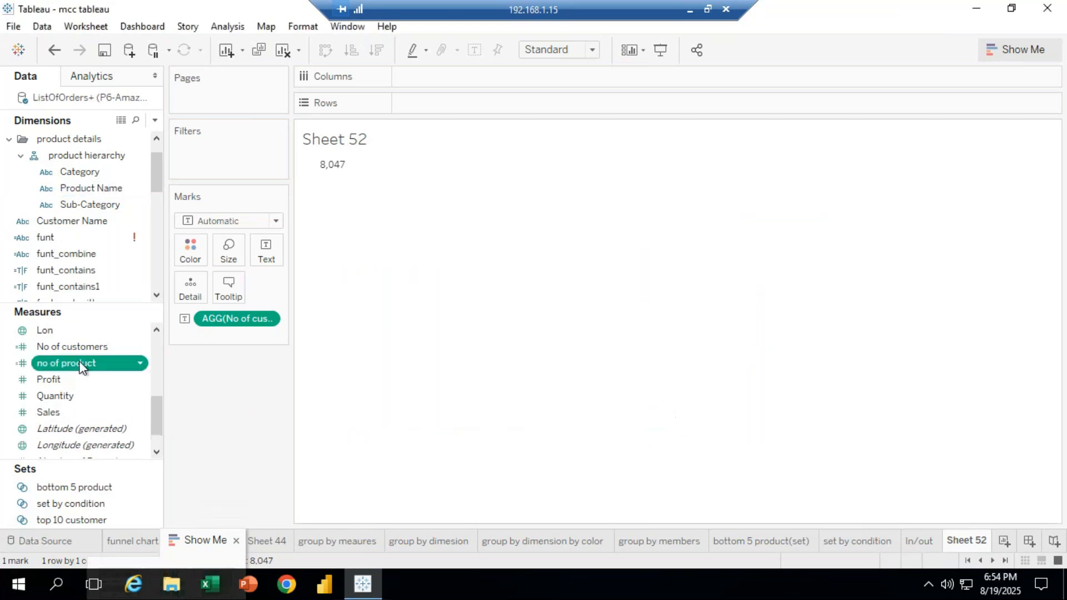
{"action": "left_click_drag", "start_coordinate": [74, 361], "coordinate": [275, 248]}
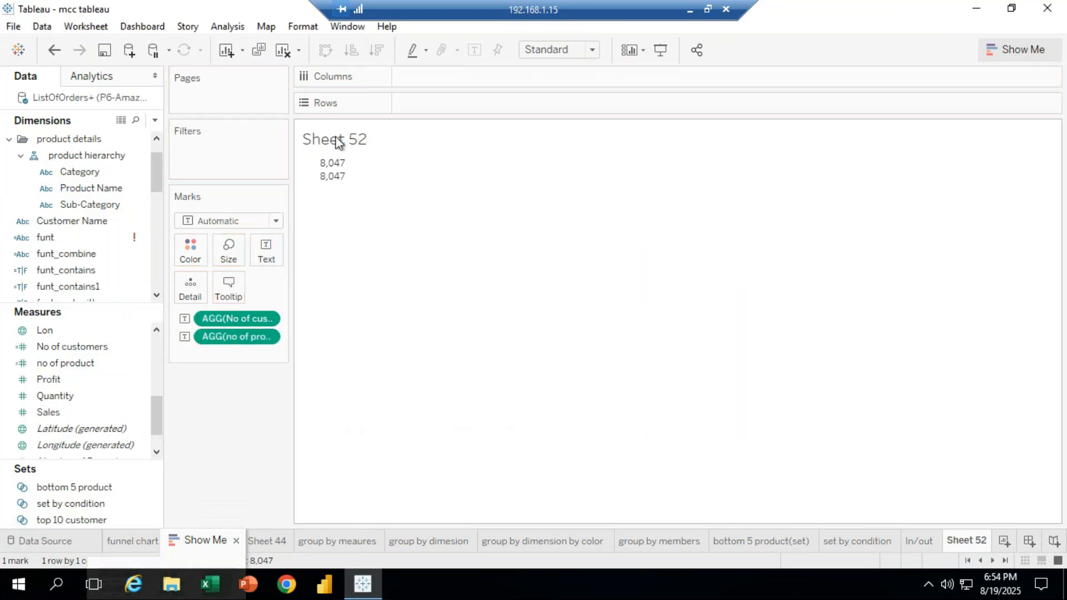
{"action": "mouse_move", "coordinate": [331, 190]}
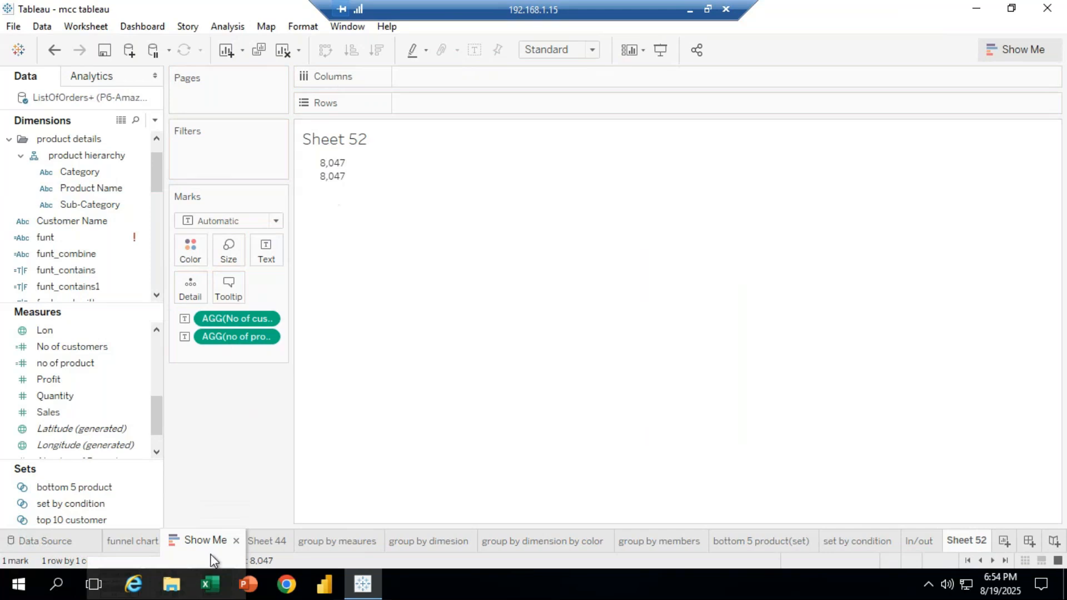
{"action": "left_click_drag", "start_coordinate": [203, 542], "coordinate": [996, 100]}
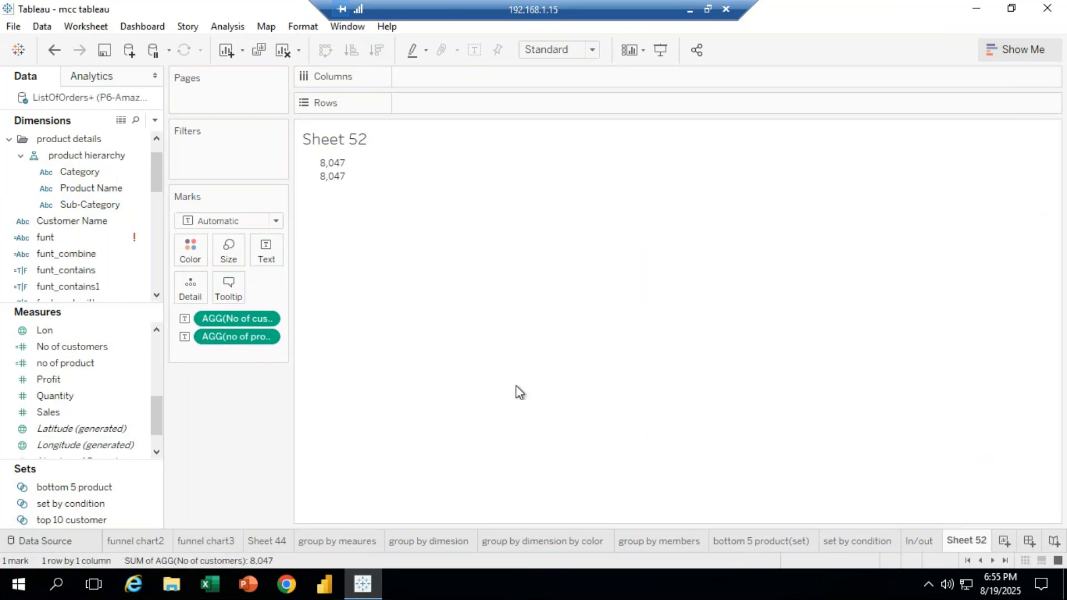
Examine the data source's calculated columns, from the funt fields through to No of customers and no of product.
{"action": "left_click", "coordinate": [55, 542]}
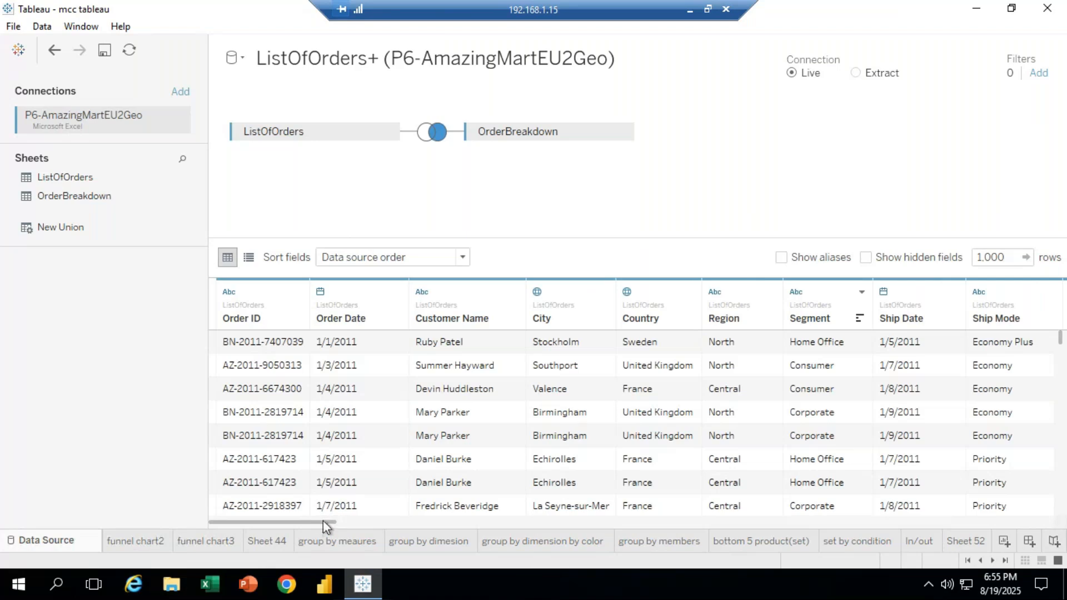
{"action": "left_click_drag", "start_coordinate": [322, 521], "coordinate": [586, 547]}
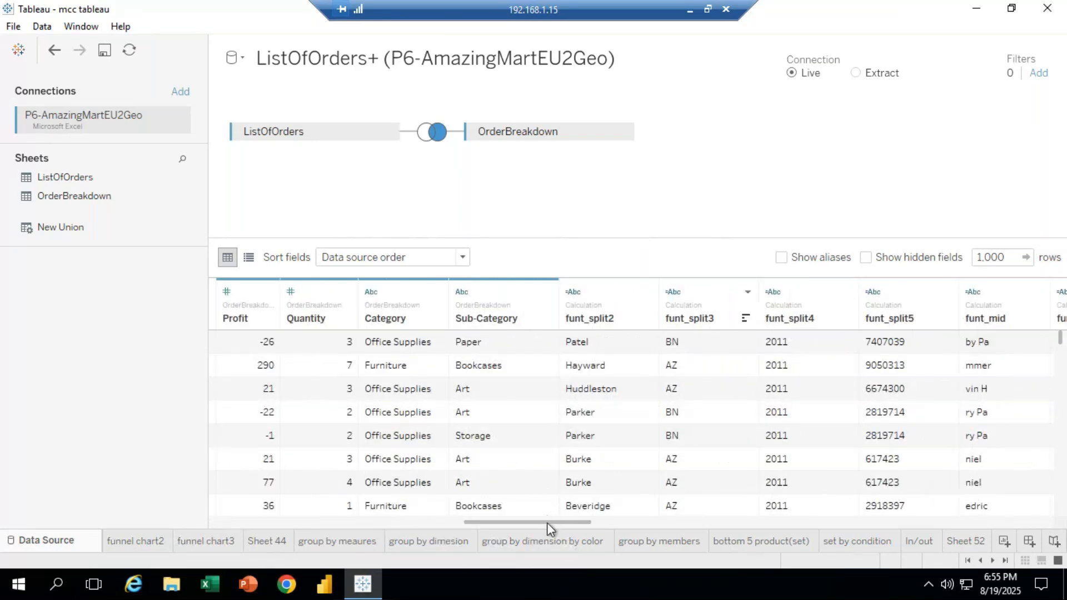
{"action": "left_click_drag", "start_coordinate": [553, 522], "coordinate": [605, 523]}
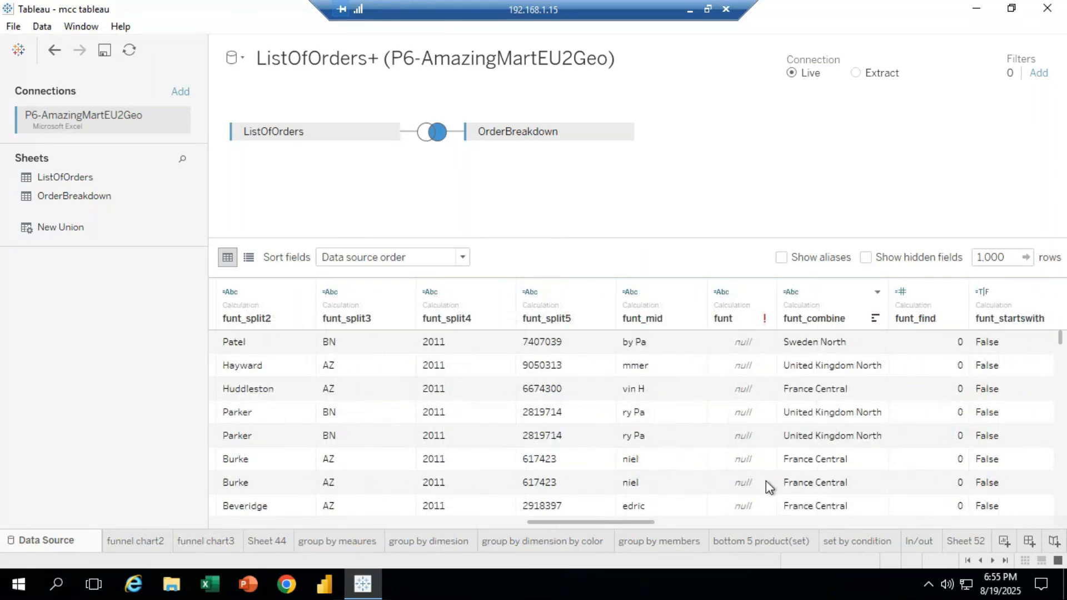
{"action": "left_click_drag", "start_coordinate": [654, 523], "coordinate": [783, 527]}
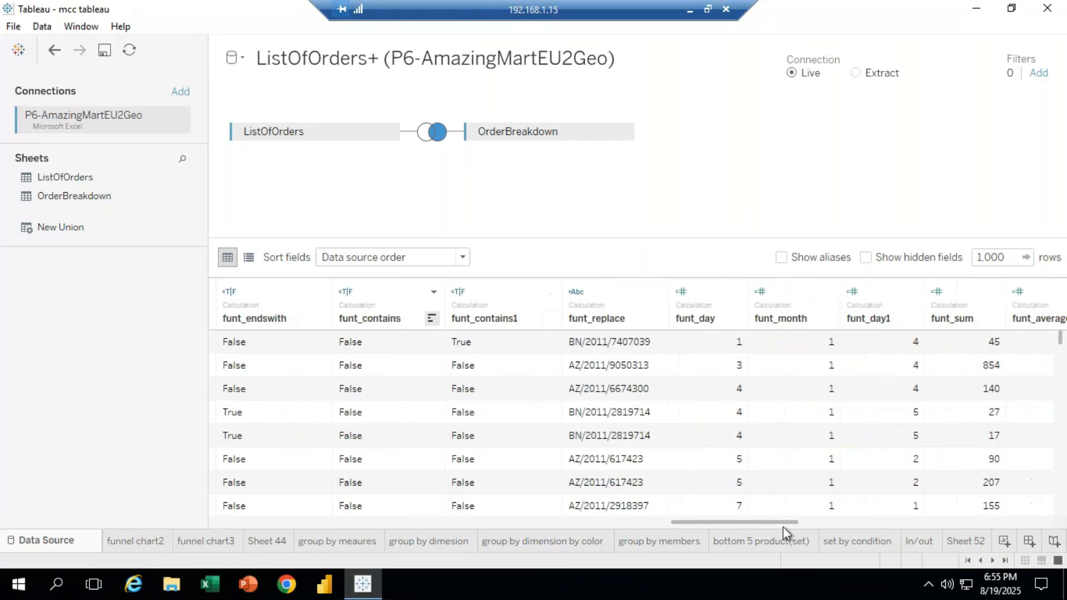
{"action": "left_click", "coordinate": [653, 340]}
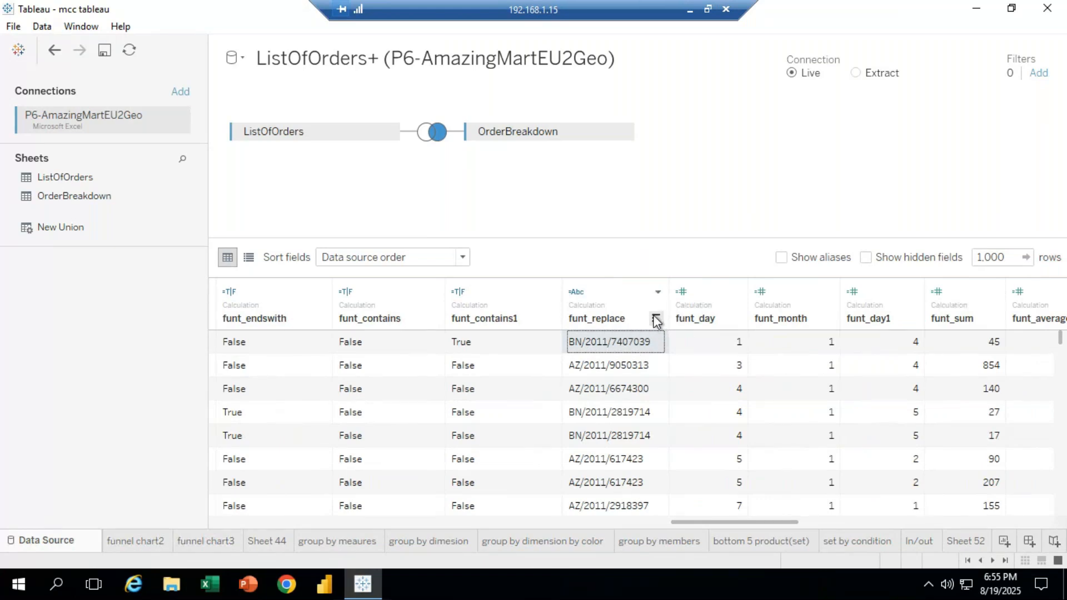
{"action": "left_click", "coordinate": [658, 292]}
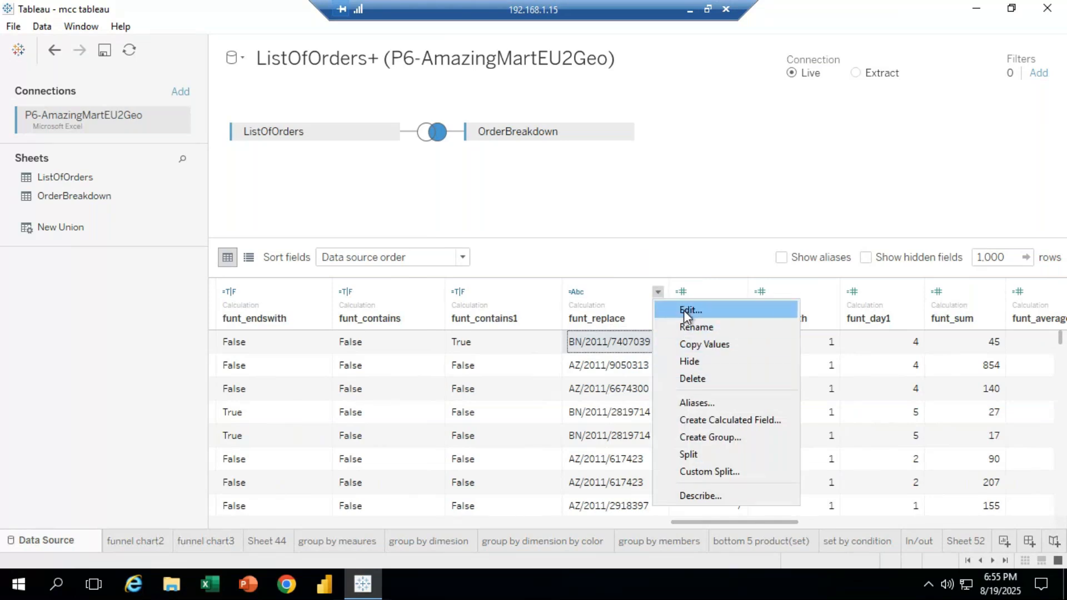
{"action": "left_click", "coordinate": [722, 222]}
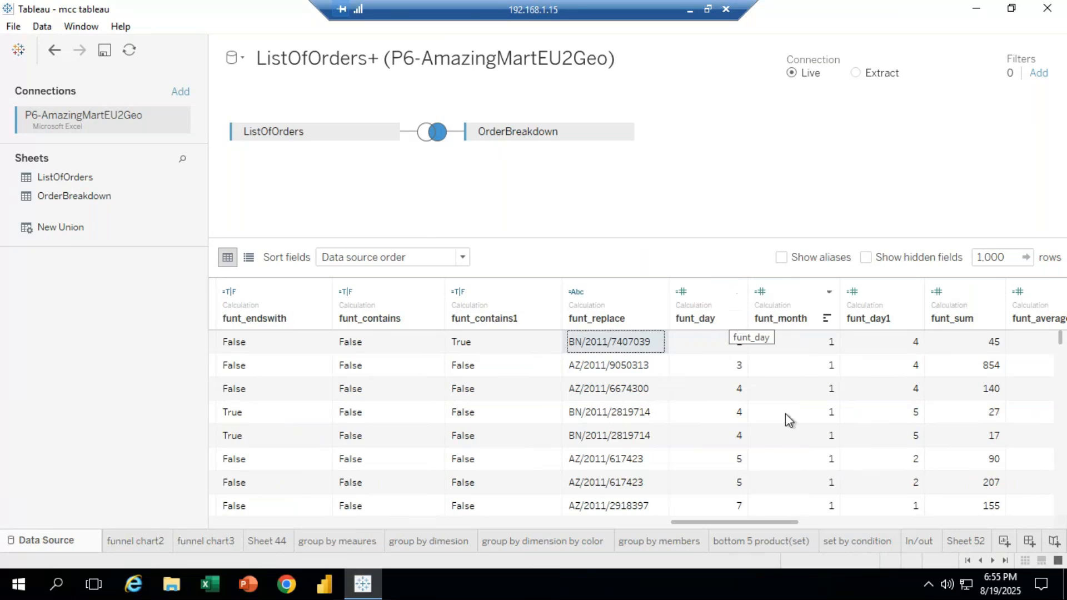
{"action": "left_click_drag", "start_coordinate": [778, 525], "coordinate": [967, 524]}
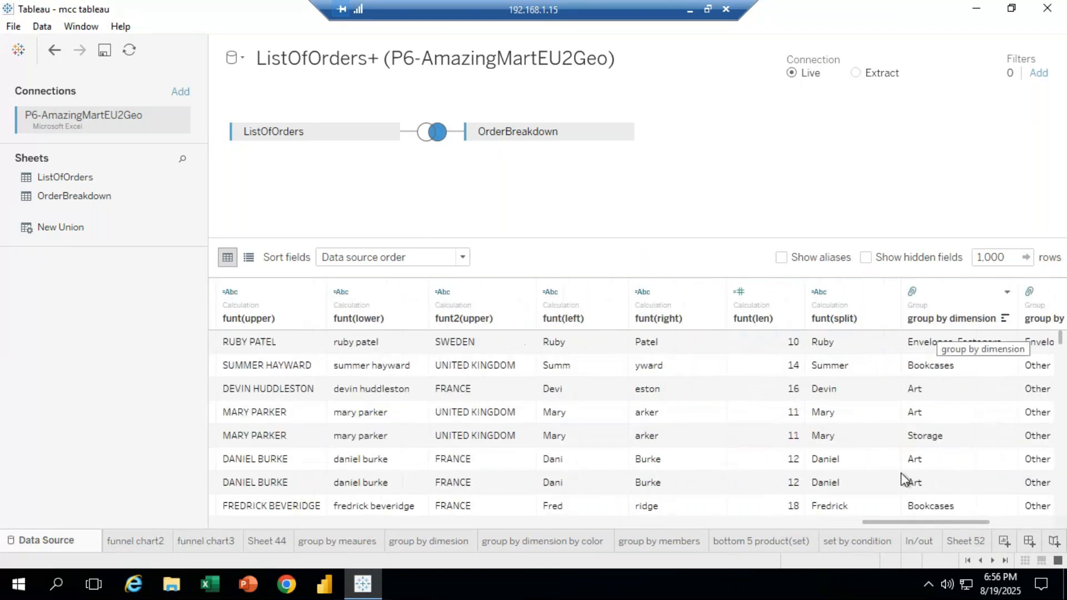
{"action": "left_click_drag", "start_coordinate": [912, 528], "coordinate": [976, 526]}
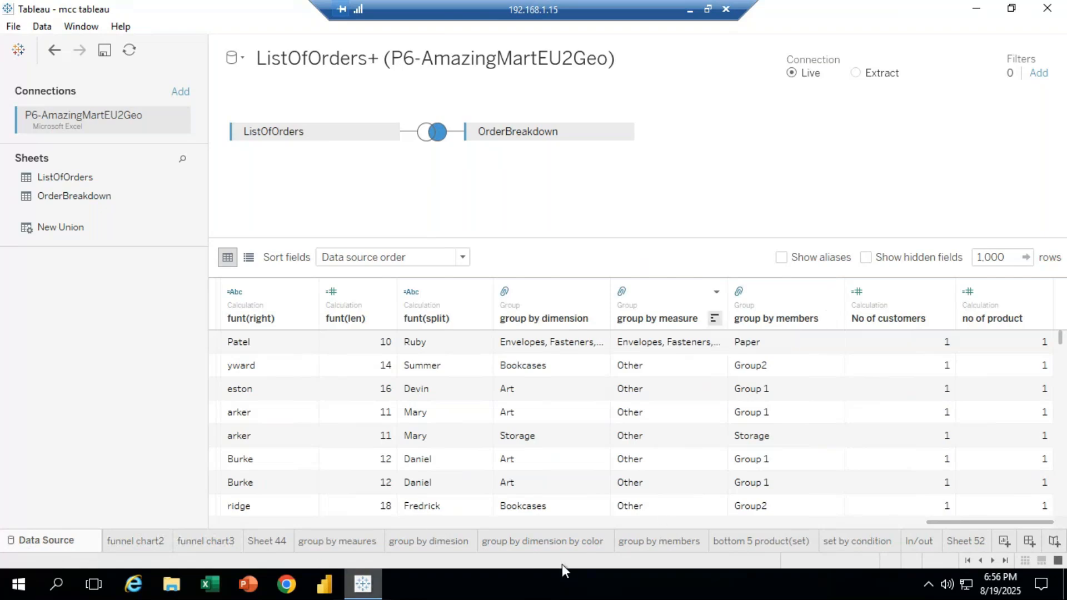
Open the funnel chart2 sheet, and move the Show Me pane off the chart.
{"action": "left_click", "coordinate": [995, 561]}
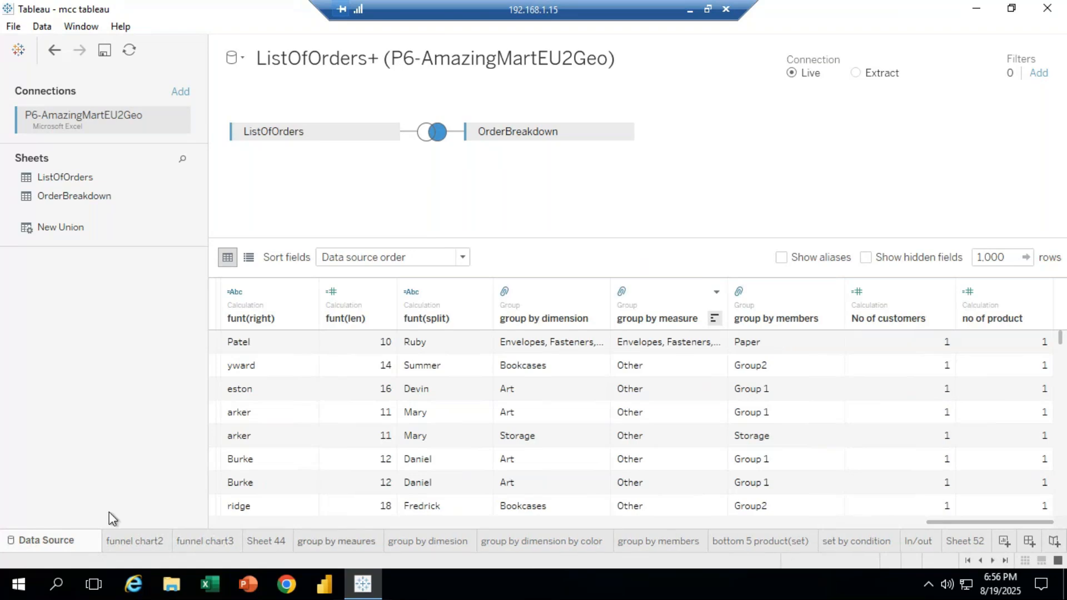
{"action": "left_click", "coordinate": [148, 546]}
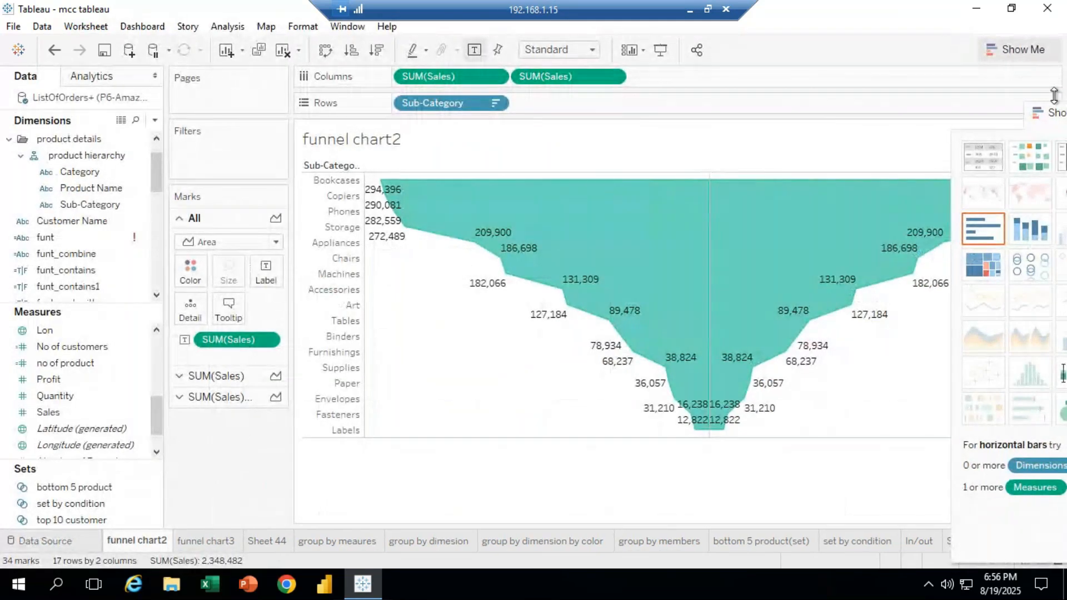
{"action": "left_click_drag", "start_coordinate": [1047, 113], "coordinate": [51, 328]}
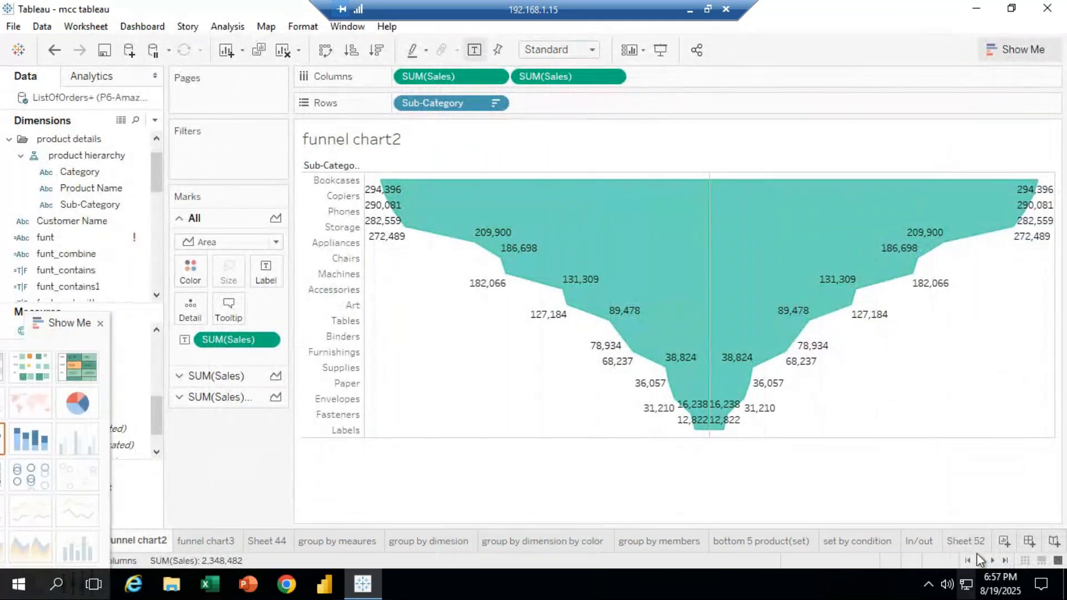
Add a blank worksheet after Sheet 52, look back at Sheet 52, and return to the new worksheet.
{"action": "left_click", "coordinate": [1006, 561]}
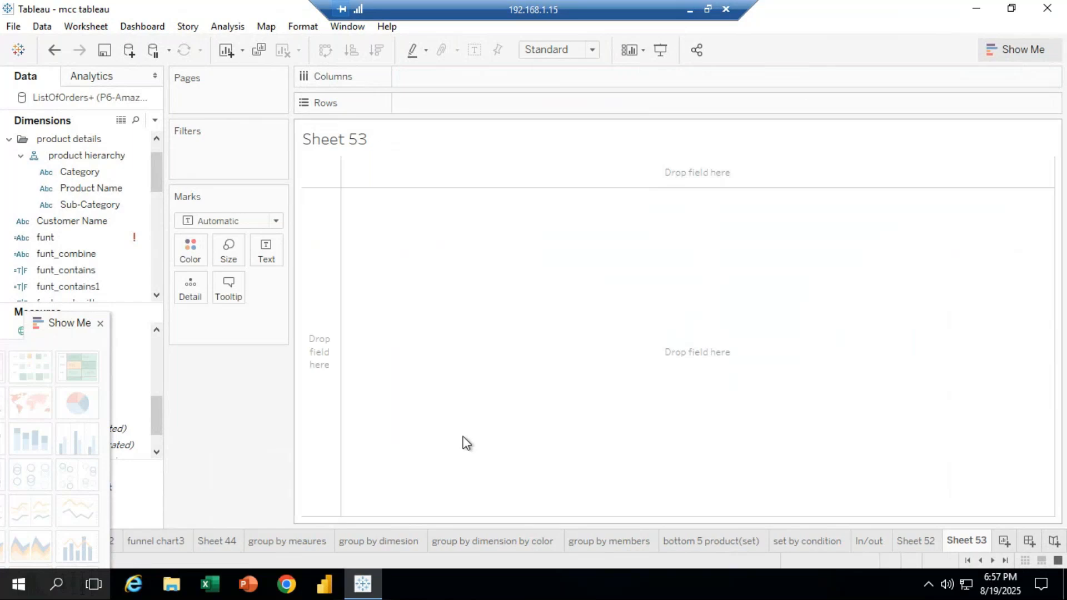
{"action": "left_click", "coordinate": [912, 547]}
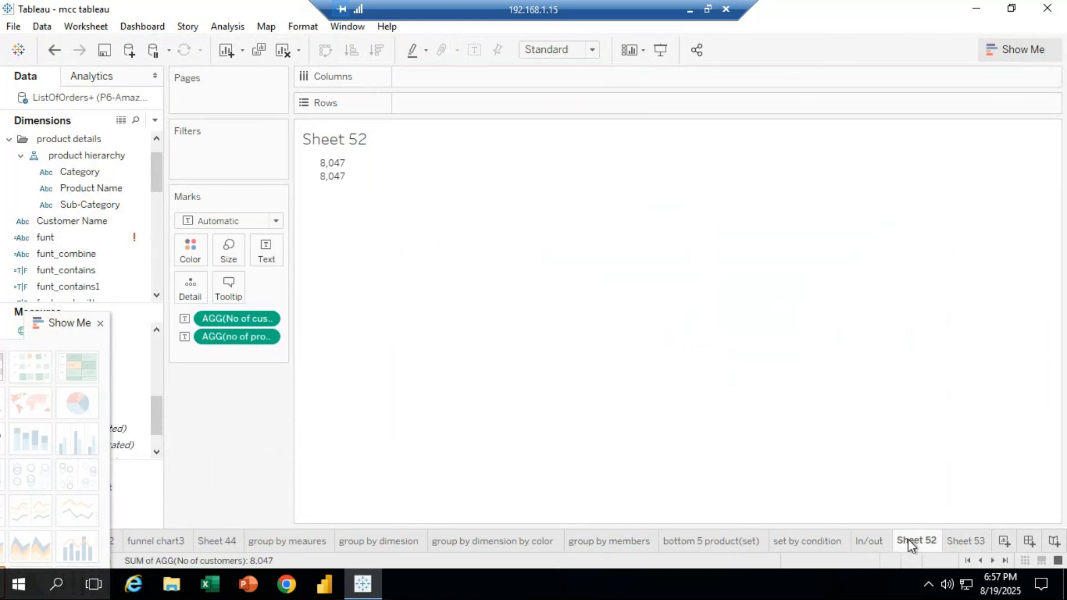
{"action": "mouse_move", "coordinate": [891, 538]}
{"action": "left_click", "coordinate": [960, 542]}
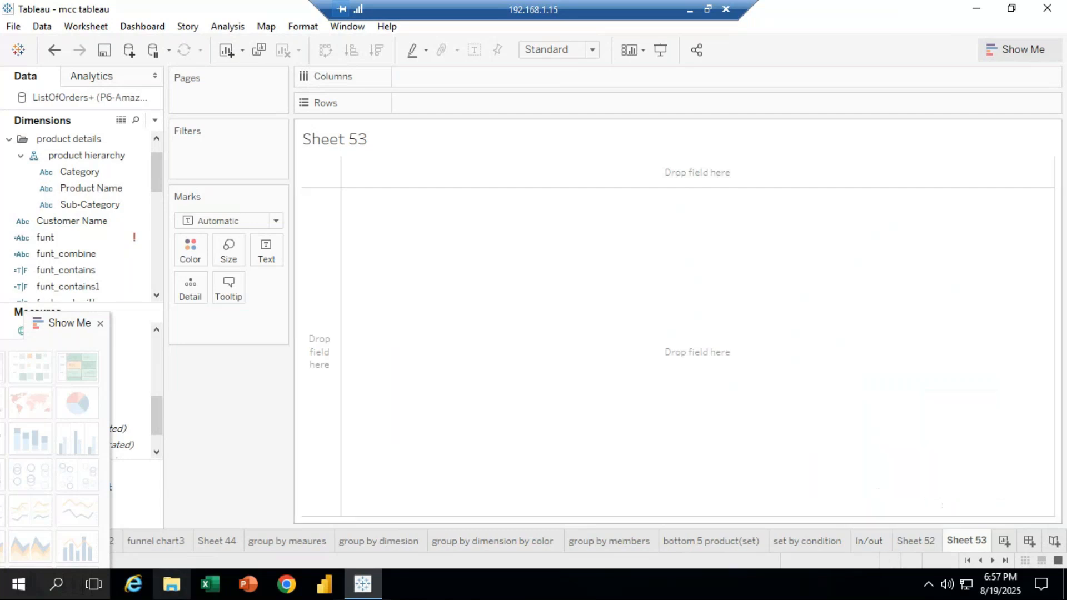
Rename Sheet 52 as no of product, and switch to the blank Sheet 53.
{"action": "left_click", "coordinate": [916, 542]}
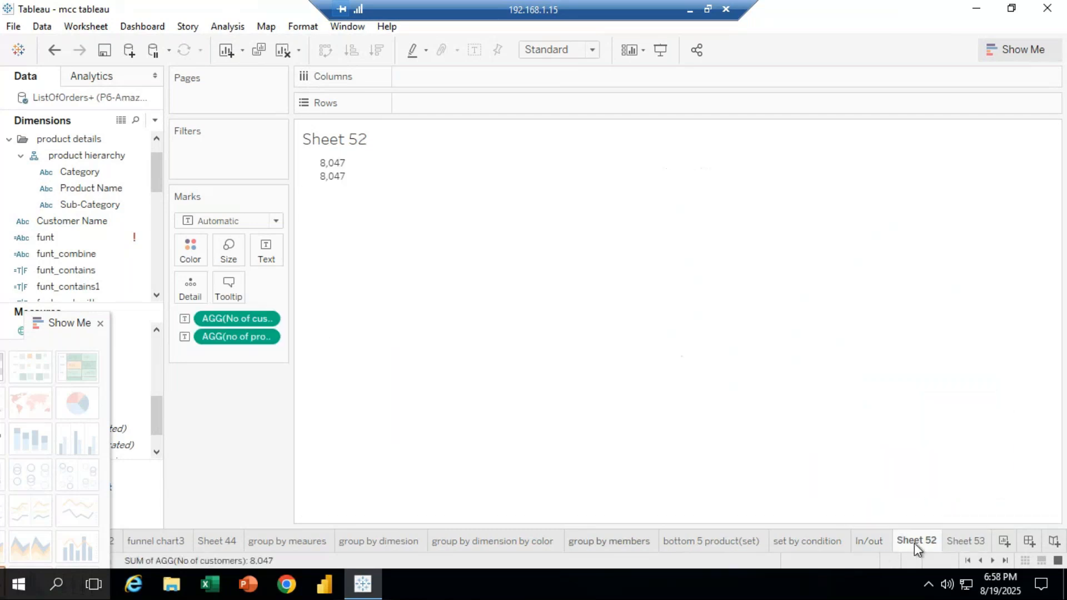
{"action": "right_click", "coordinate": [915, 542]}
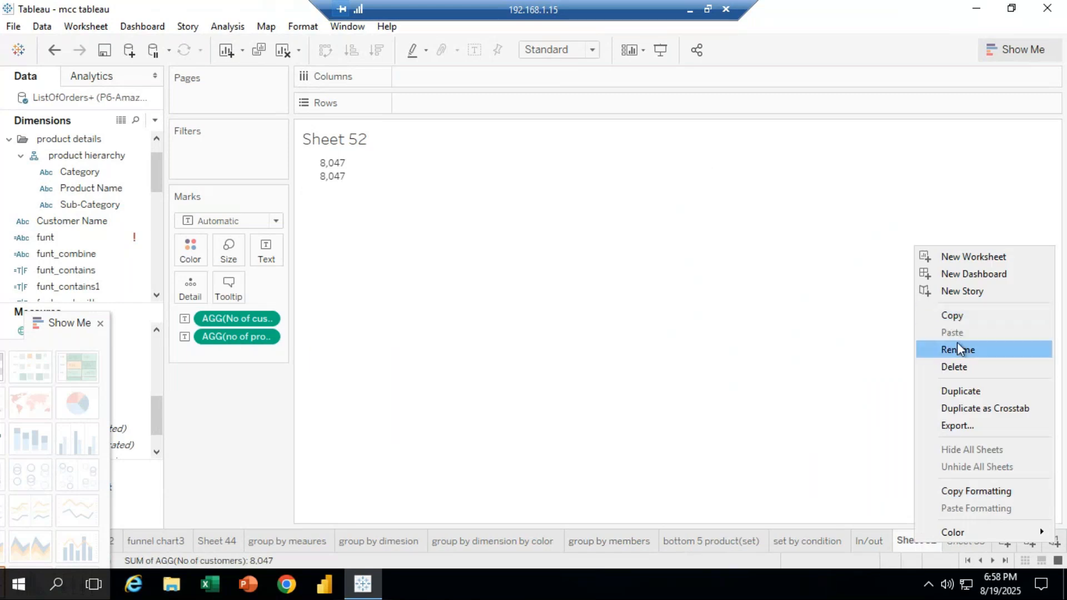
{"action": "left_click", "coordinate": [959, 349]}
{"action": "type", "text": "cou"}
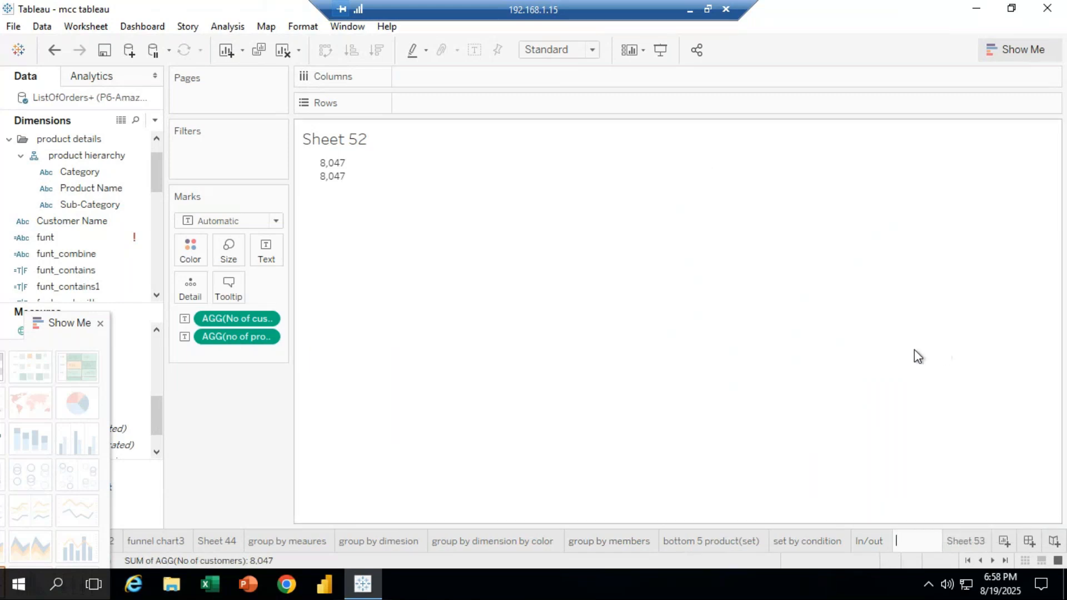
{"action": "type", "text": "nt"}
{"action": "key", "text": "BackSpace"}
{"action": "key", "text": "BackSpace"}
{"action": "key", "text": "BackSpace"}
{"action": "key", "text": "BackSpace"}
{"action": "key", "text": "BackSpace"}
{"action": "type", "text": "no of product"}
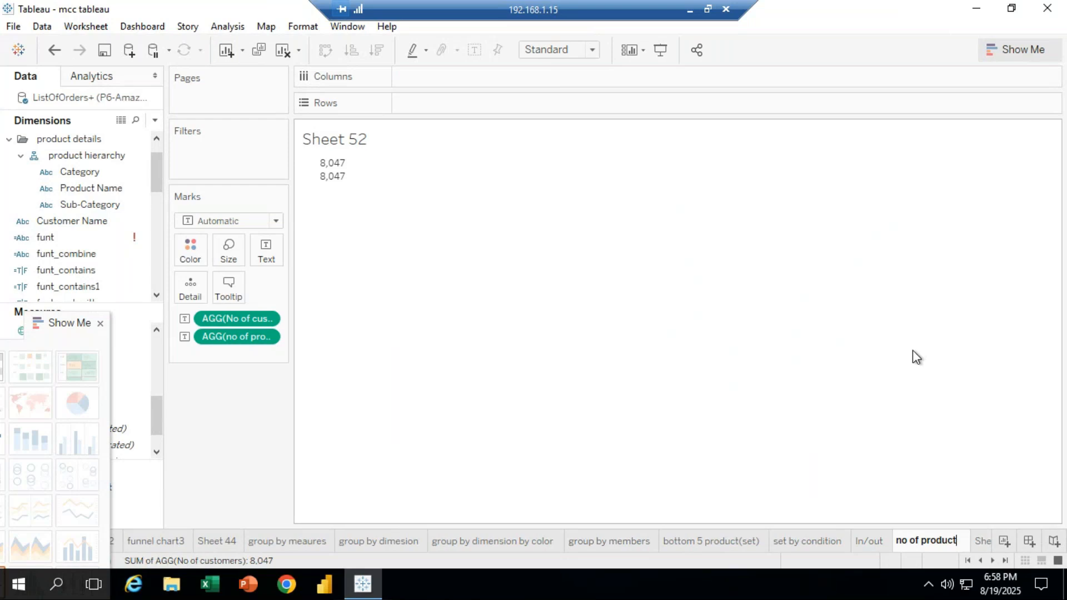
{"action": "left_click", "coordinate": [984, 545]}
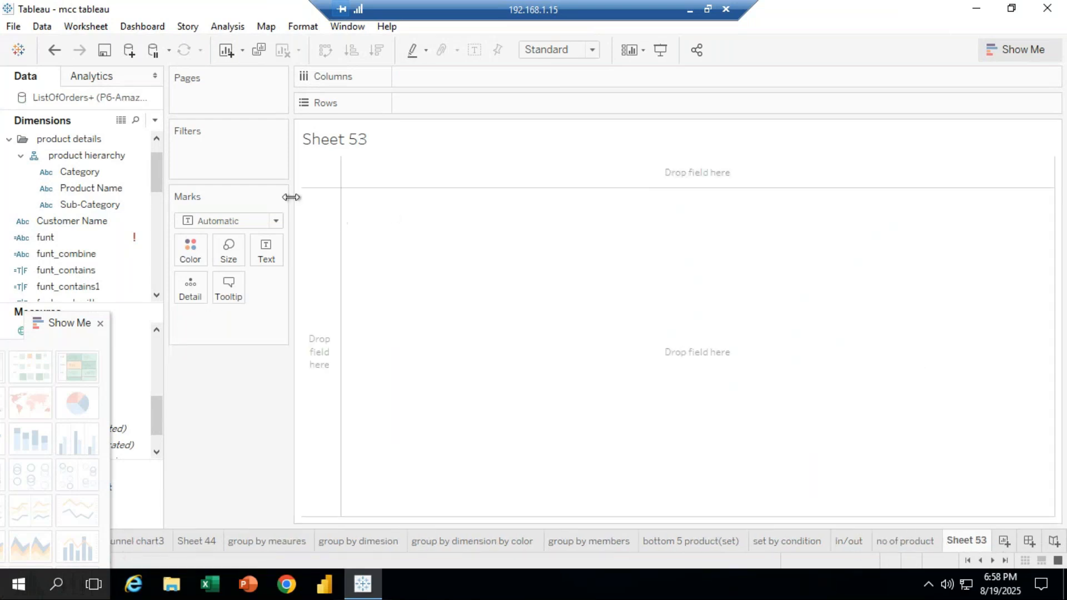
Inspect the title definition of the no of product sheet without editing it, and return to Sheet 53.
{"action": "left_click", "coordinate": [913, 544]}
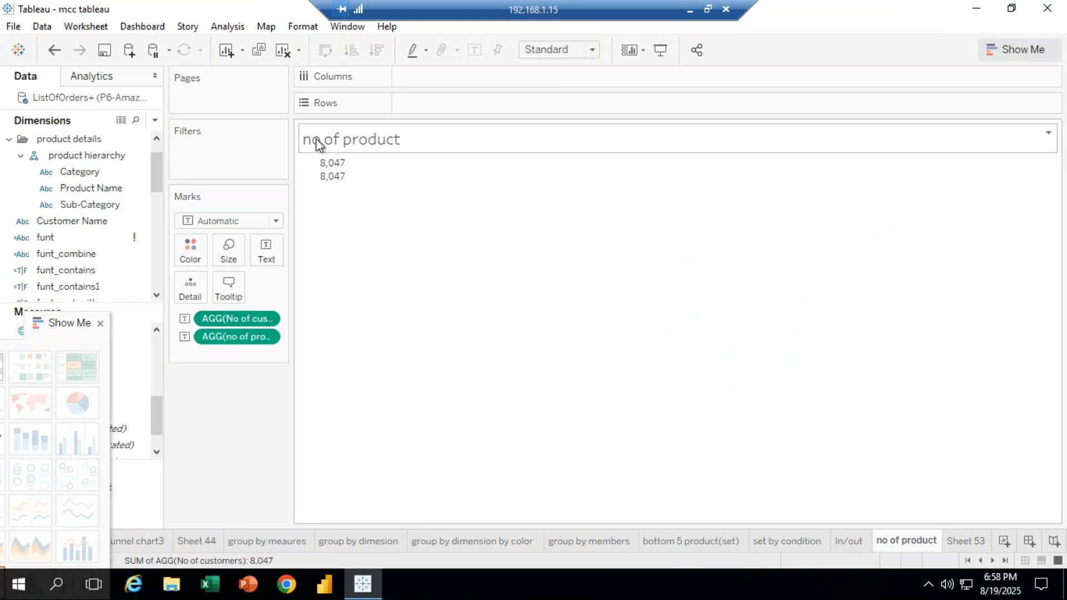
{"action": "double_click", "coordinate": [361, 138]}
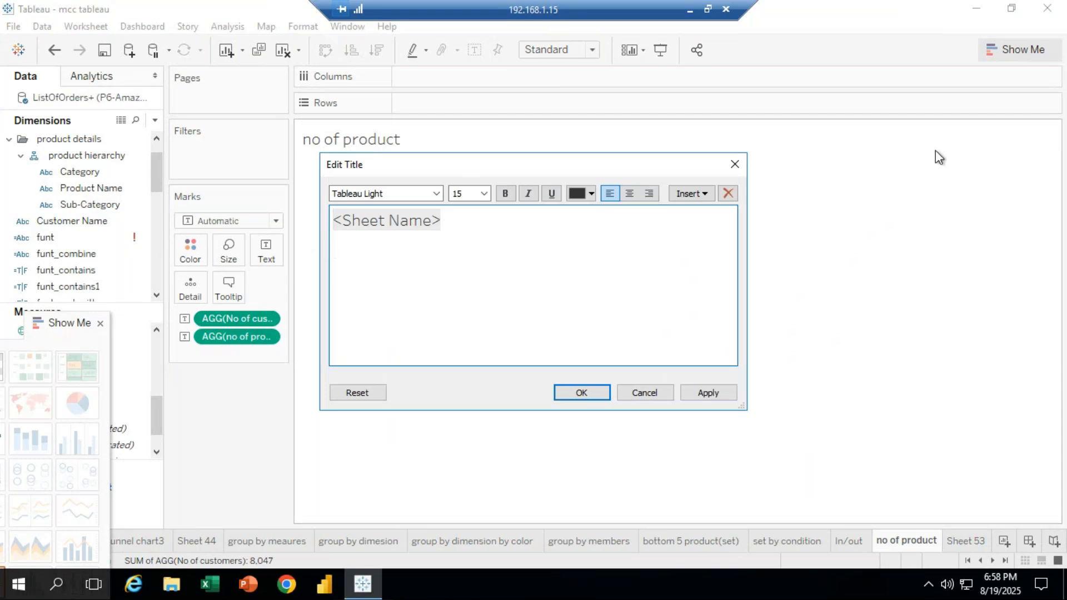
{"action": "left_click", "coordinate": [734, 164]}
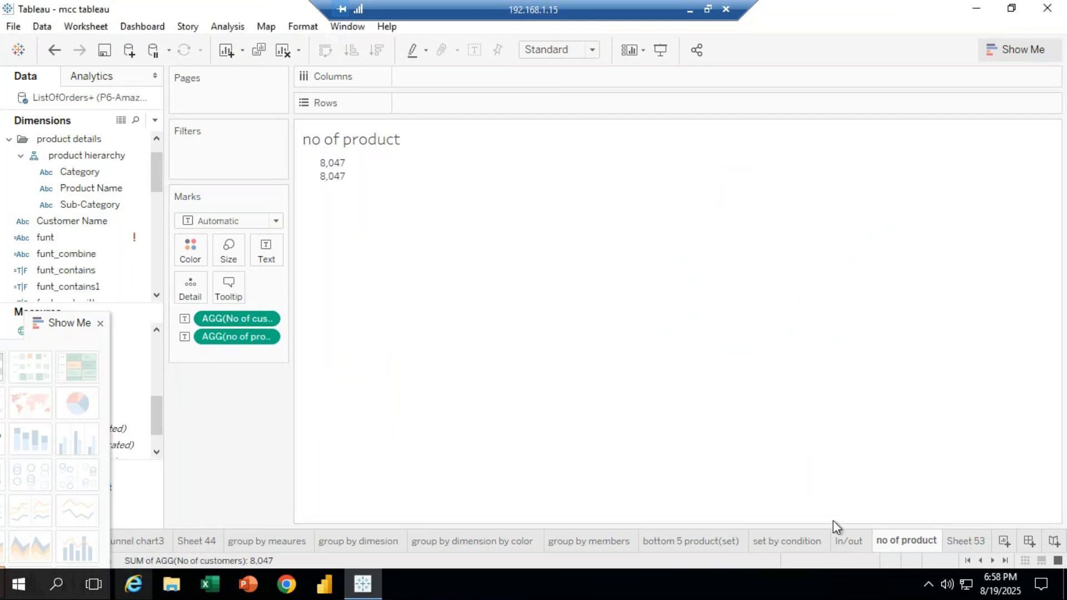
{"action": "left_click", "coordinate": [950, 540]}
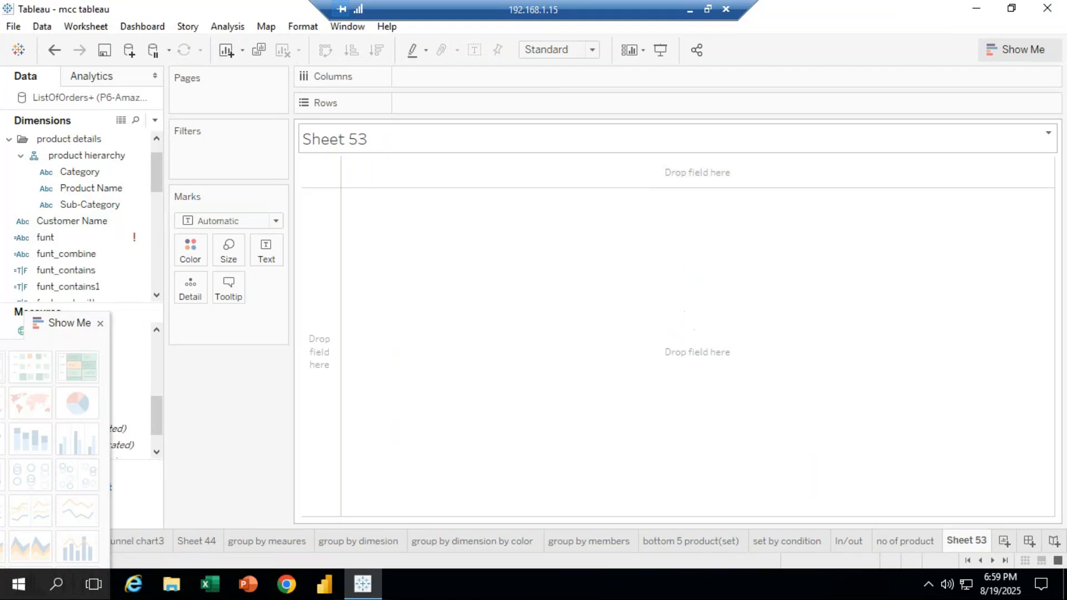
Move the Show Me pane off the data fields, and start a new calculated field named funt_if_2.
{"action": "left_click_drag", "start_coordinate": [69, 323], "coordinate": [1053, 222]}
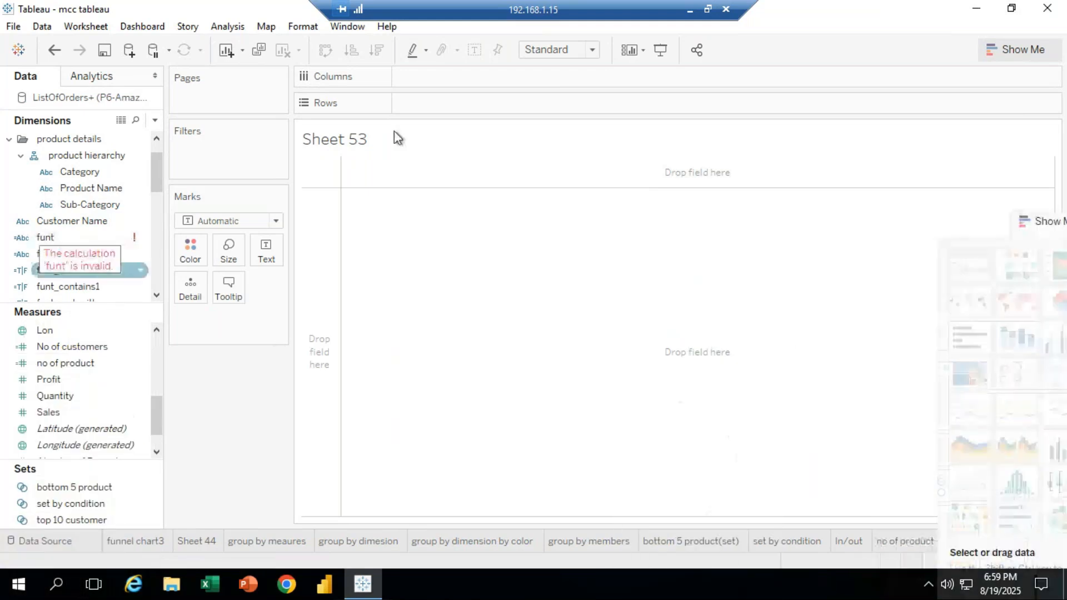
{"action": "left_click", "coordinate": [222, 27]}
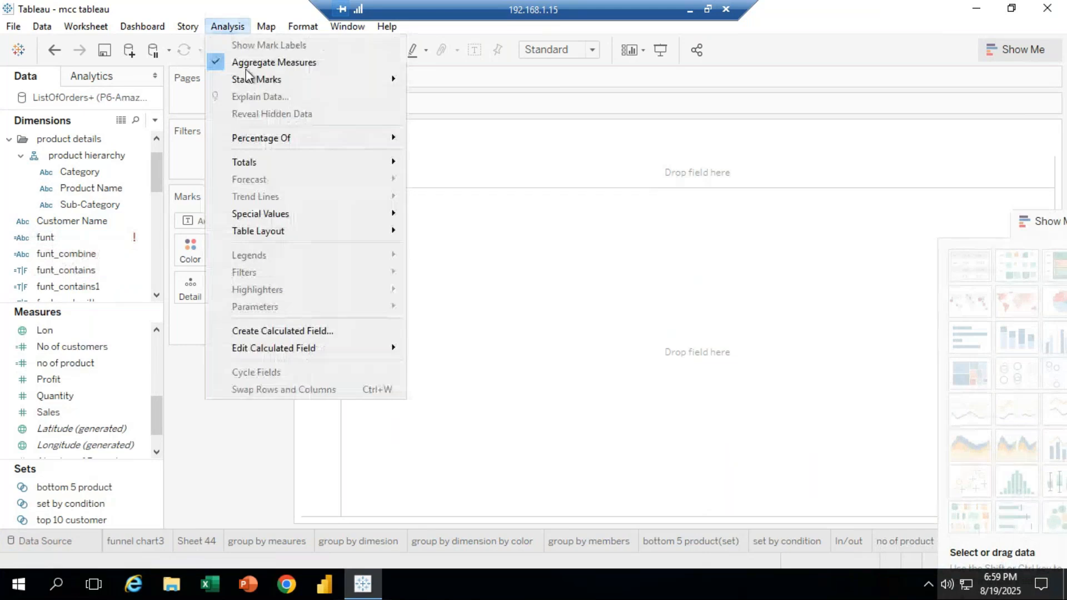
{"action": "left_click", "coordinate": [276, 331]}
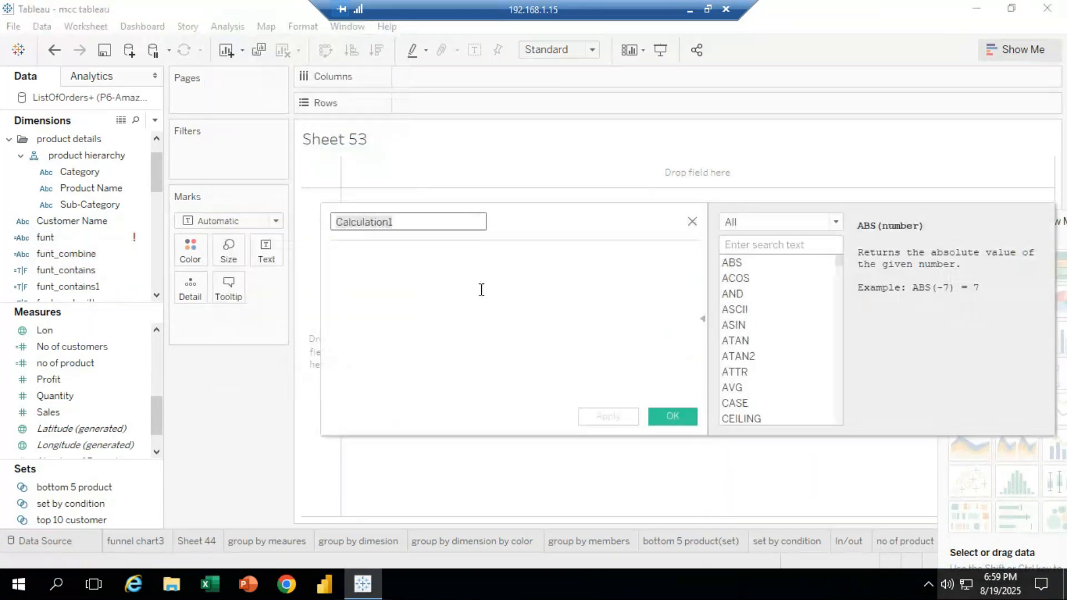
{"action": "key", "text": "BackSpace"}
{"action": "type", "text": "funt"}
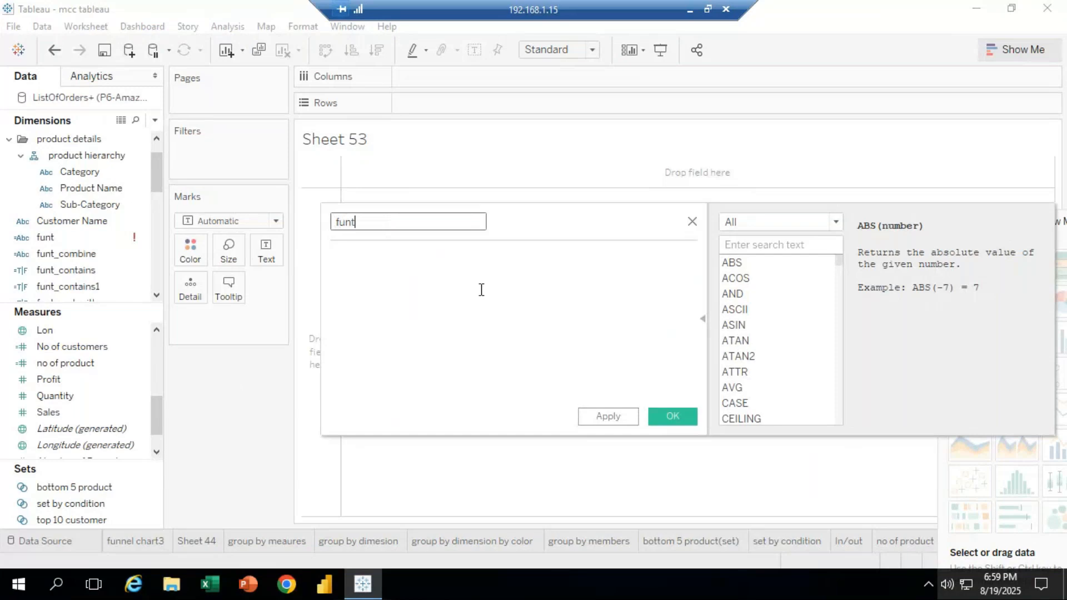
{"action": "type", "text": "_if2"}
{"action": "left_click", "coordinate": [377, 264]}
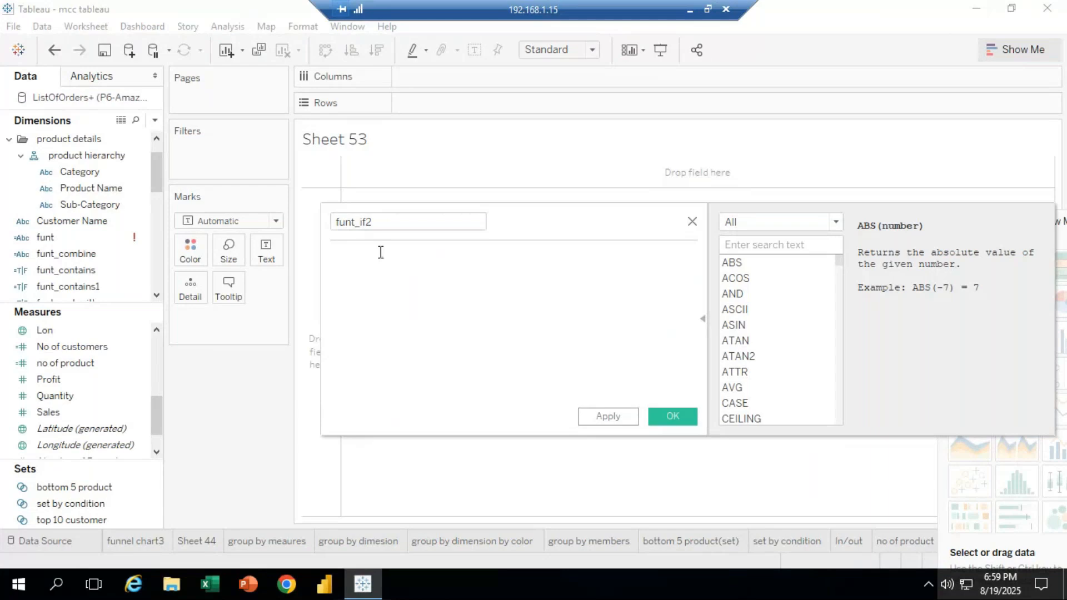
{"action": "left_click", "coordinate": [413, 222]}
{"action": "key", "text": "BackSpace"}
{"action": "type", "text": "_2"}
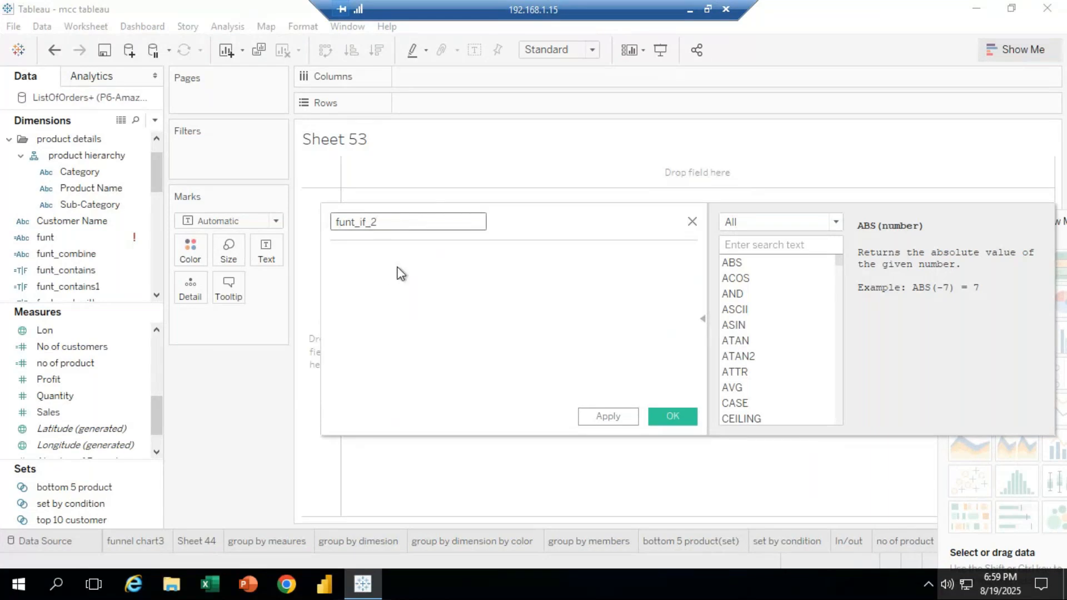
{"action": "left_click", "coordinate": [381, 262]}
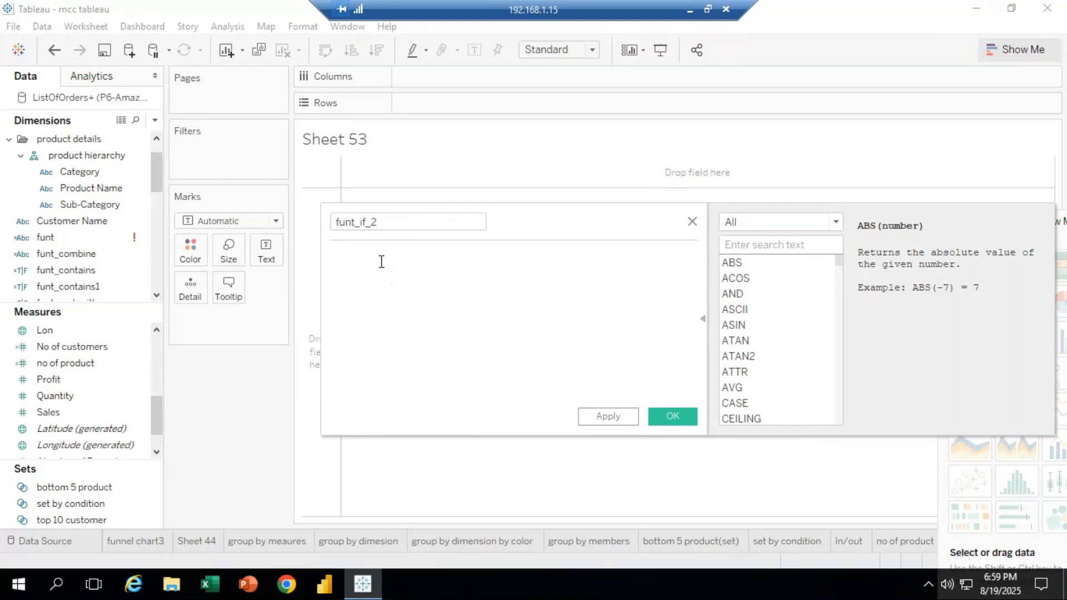
Enter the condition IF [Profit]>0 THEN "profit earned" in the funt_if_2 formula.
{"action": "type", "text": "i"}
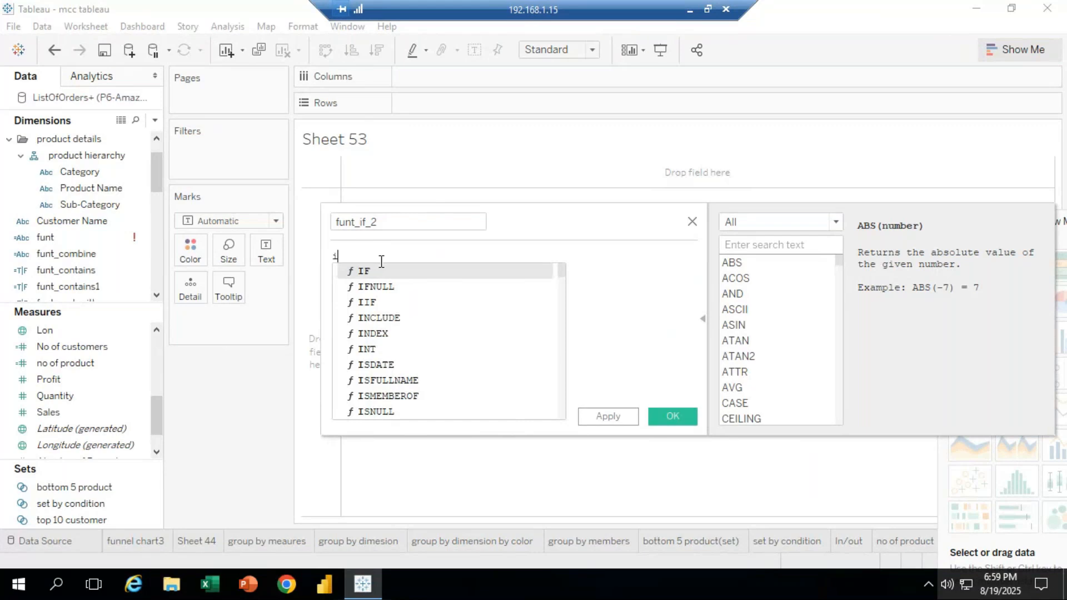
{"action": "type", "text": "f"}
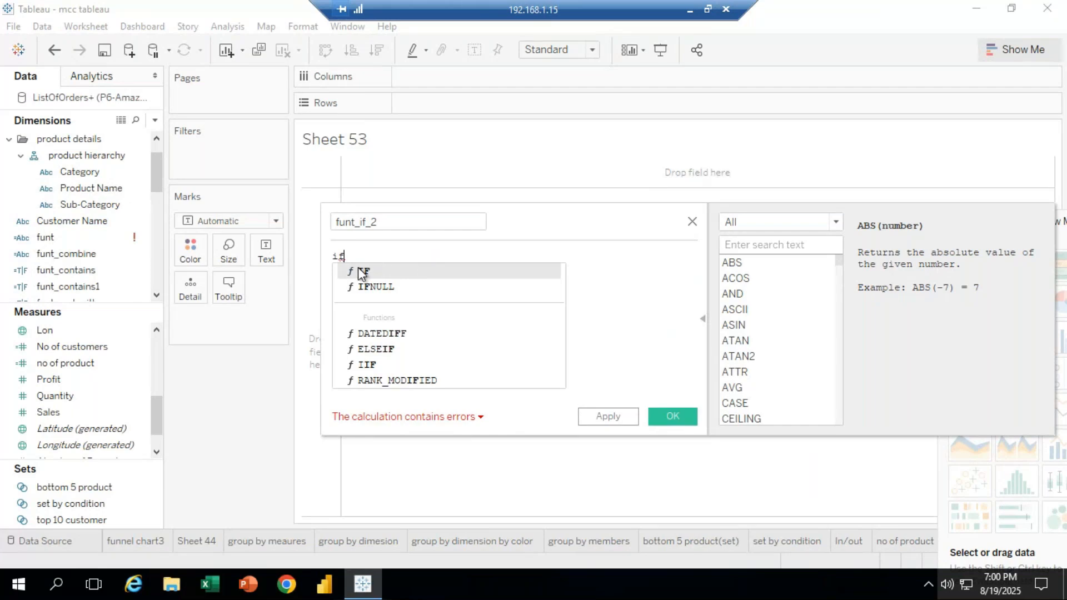
{"action": "left_click", "coordinate": [360, 272]}
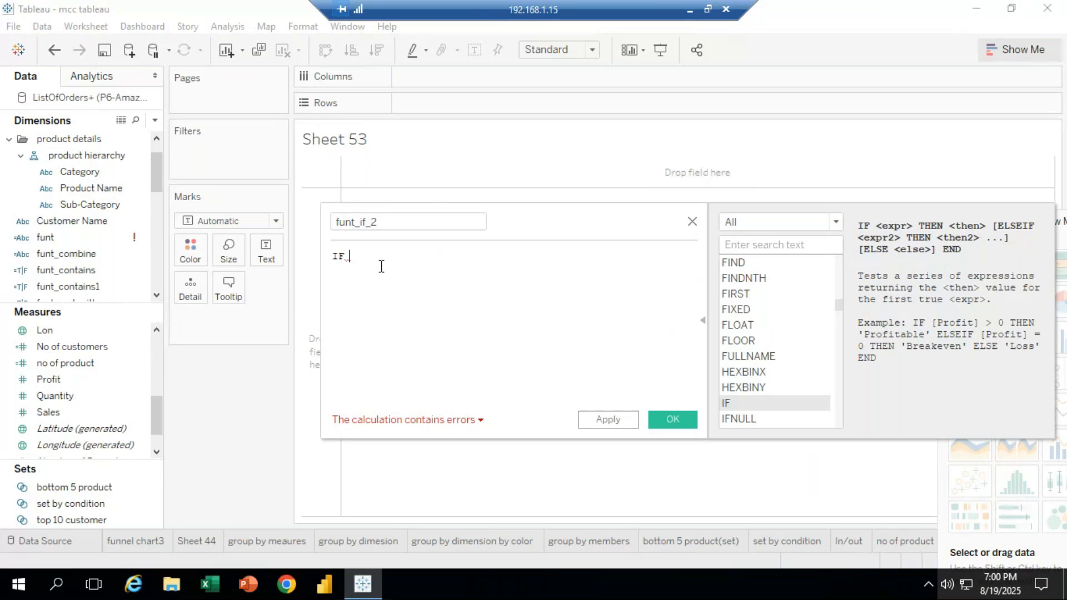
{"action": "type", "text": "pro"}
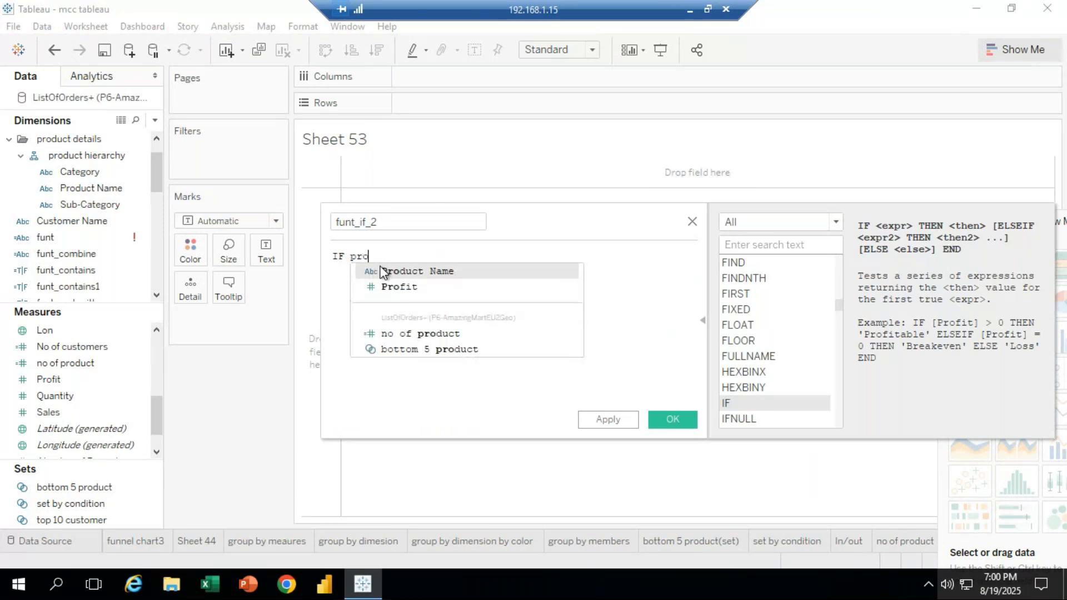
{"action": "left_click", "coordinate": [412, 287]}
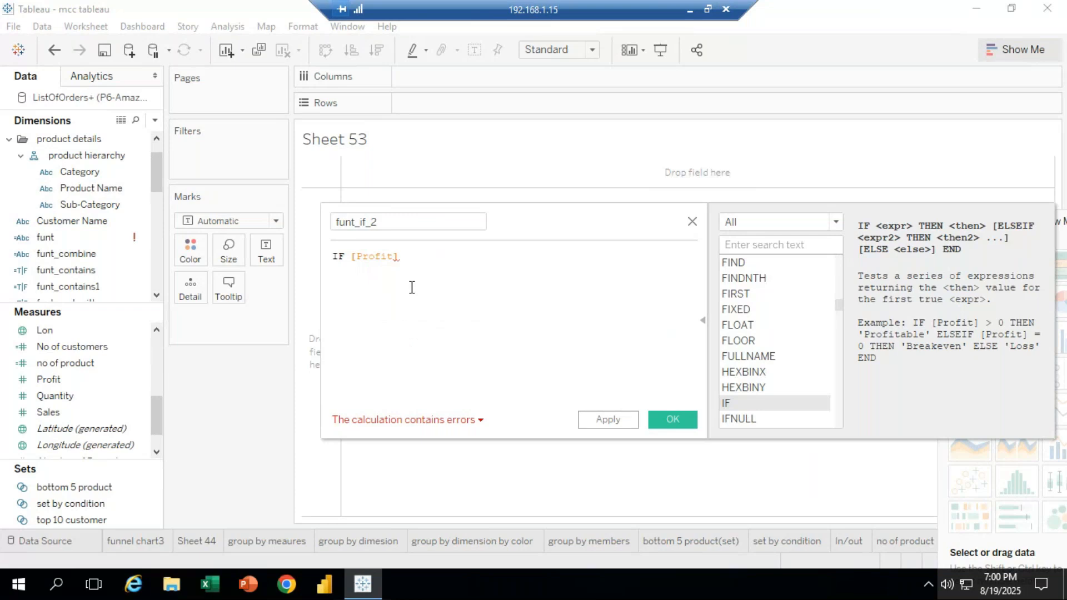
{"action": "type", "text": ">0"}
{"action": "type", "text": "th"}
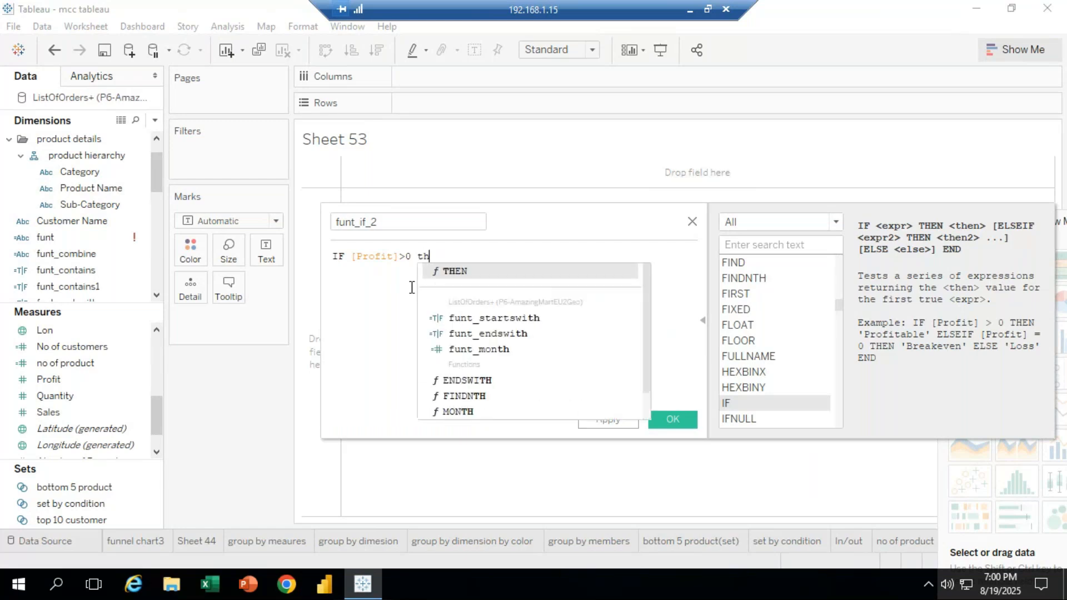
{"action": "key", "text": "Return"}
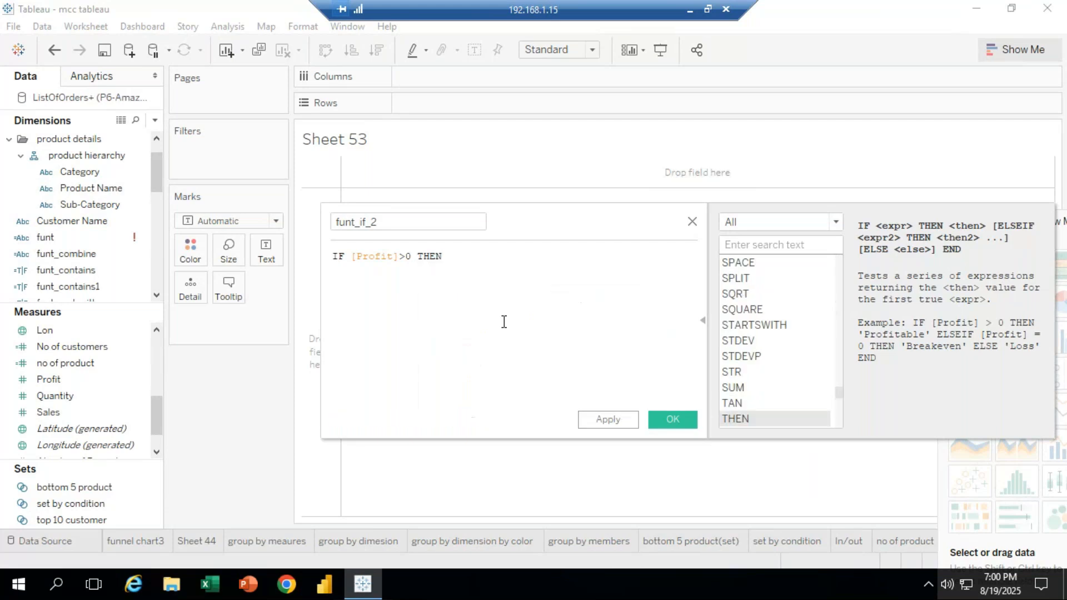
{"action": "type", "text": "\"profit earned\""}
Complete the formula on new lines with ELSE "loss acured" END, and save the calculated field.
{"action": "key", "text": "Return"}
{"action": "type", "text": "Els"}
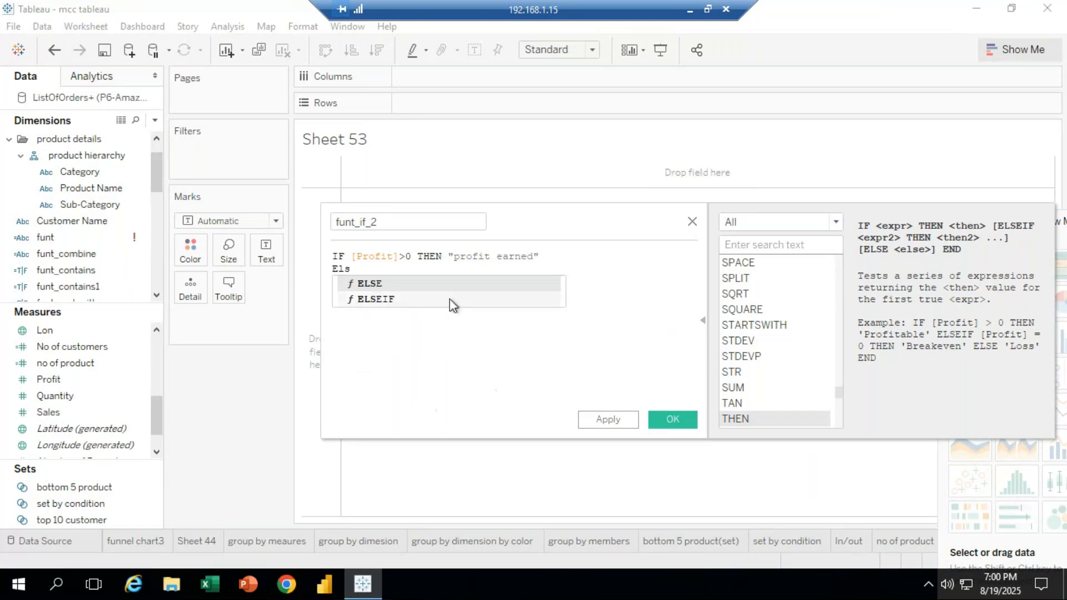
{"action": "double_click", "coordinate": [368, 284]}
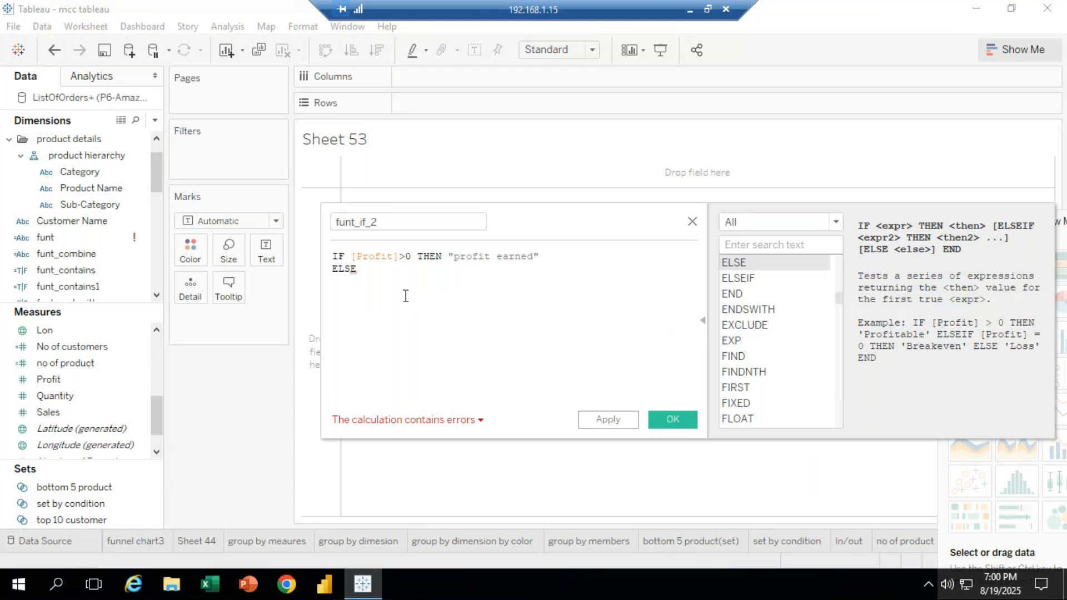
{"action": "key", "text": "Return"}
{"action": "type", "text": "\""}
{"action": "type", "text": "loss "}
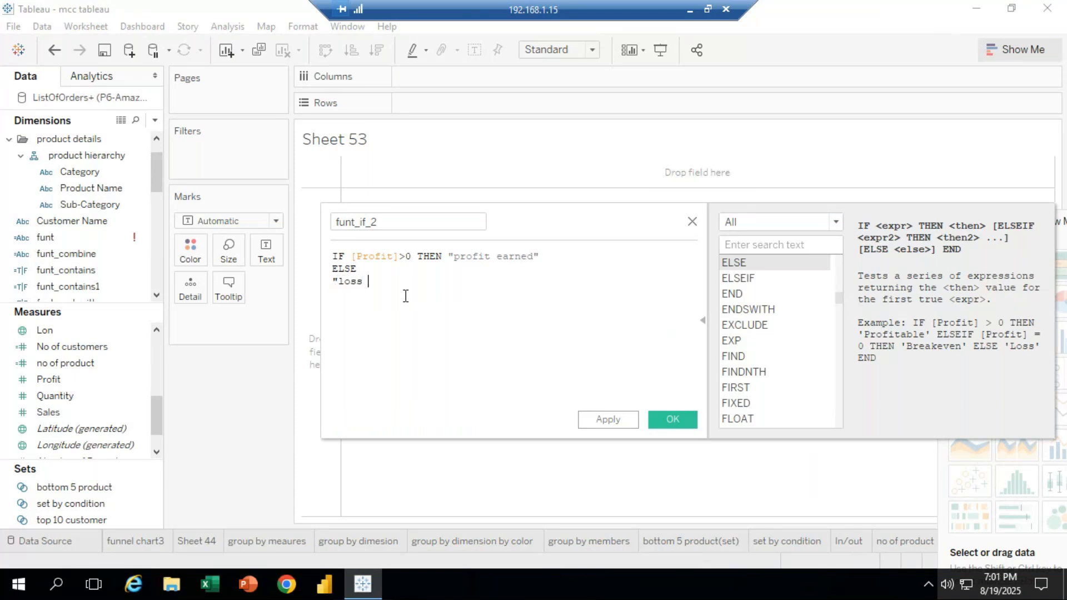
{"action": "type", "text": "acured\""}
{"action": "key", "text": "Return"}
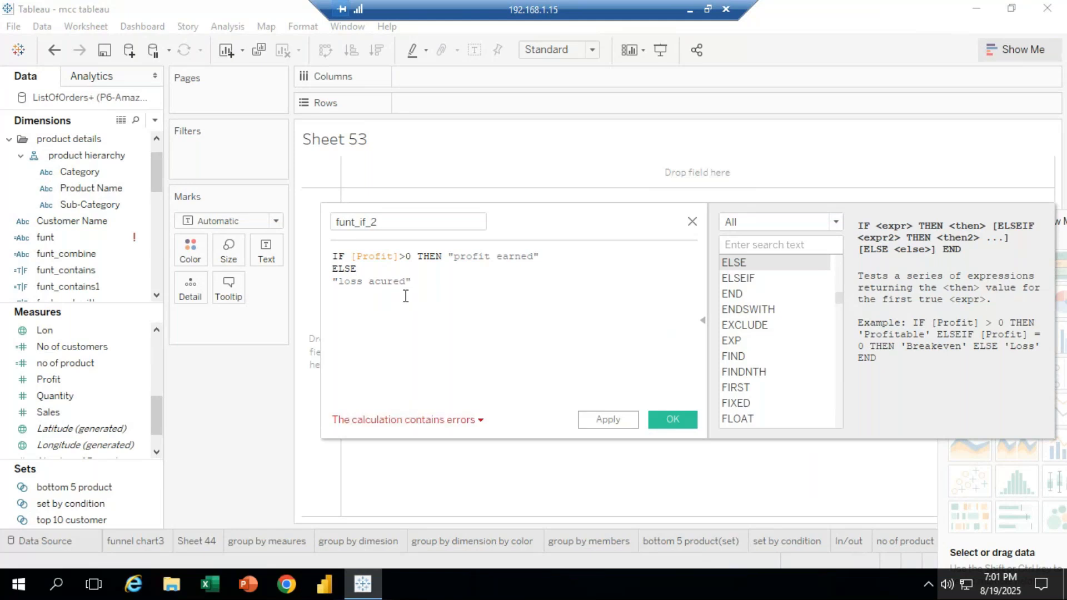
{"action": "type", "text": "end"}
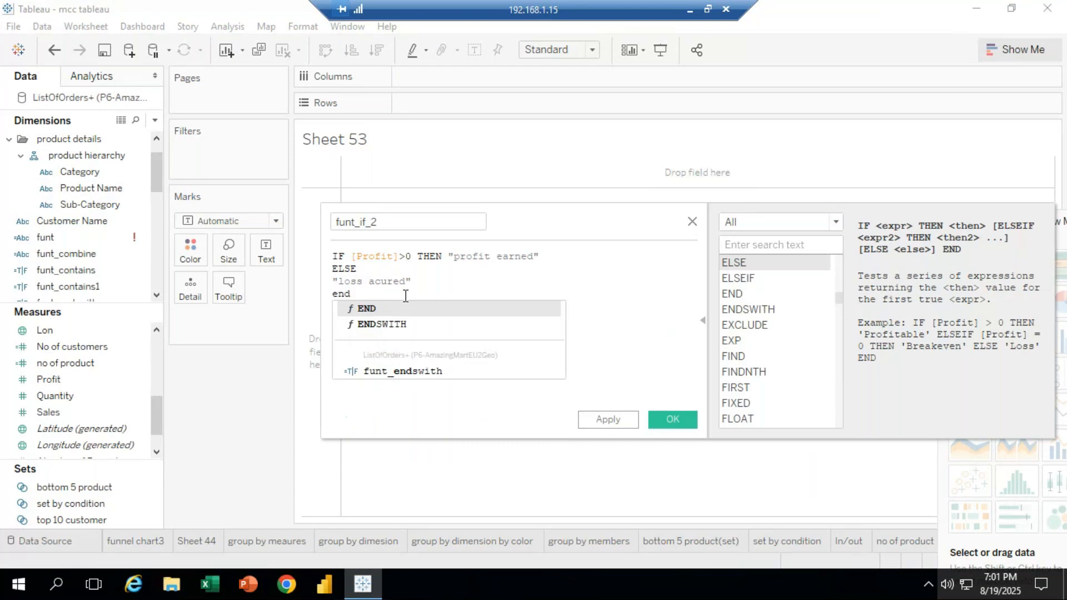
{"action": "left_click", "coordinate": [377, 312]}
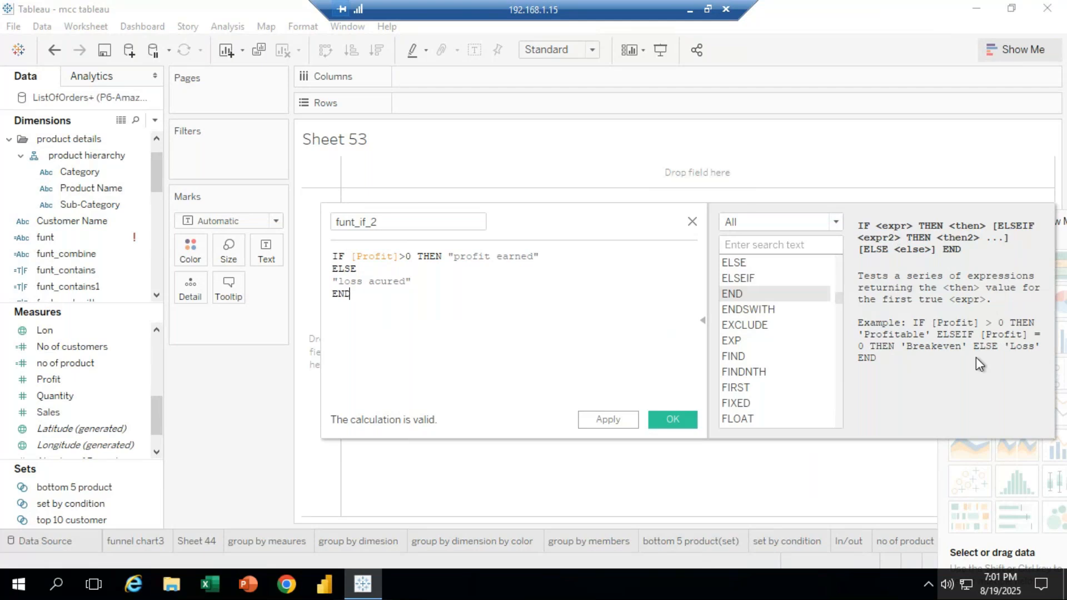
{"action": "left_click", "coordinate": [678, 424]}
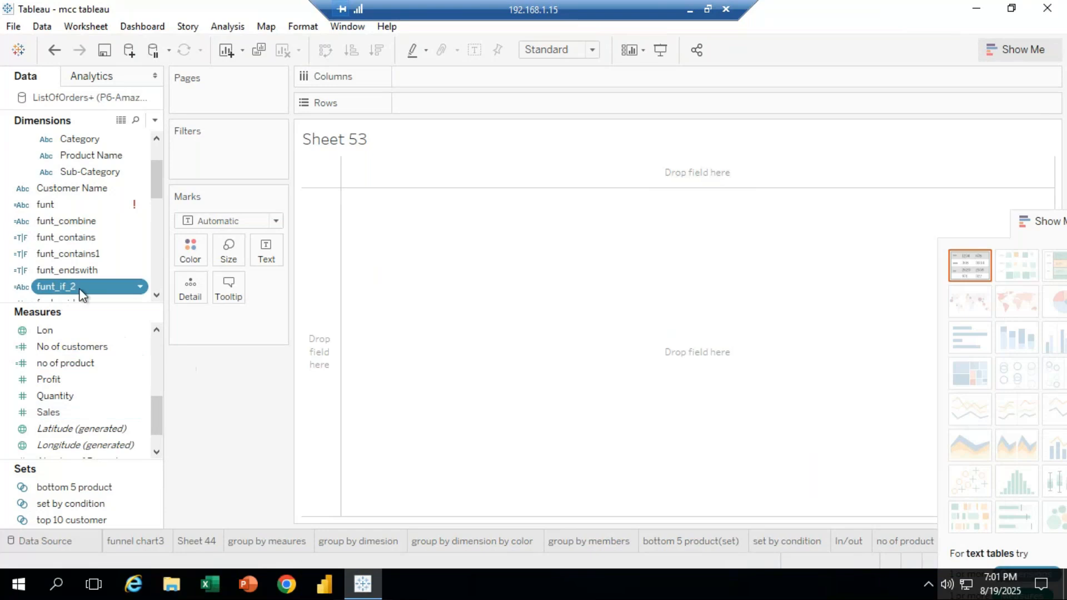
Place funt_if_2 on Columns with Profit as text, and widen the table columns to fit their headings.
{"action": "mouse_move", "coordinate": [78, 288]}
{"action": "left_mouse_down"}
{"action": "mouse_move", "coordinate": [437, 72]}
{"action": "mouse_move", "coordinate": [441, 89]}
{"action": "left_mouse_up"}
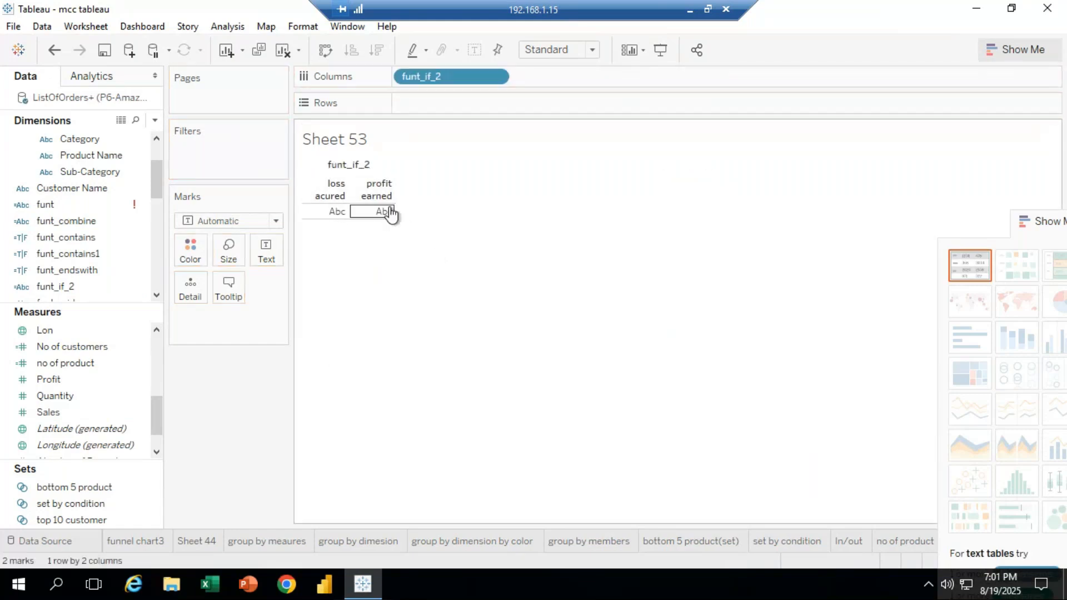
{"action": "mouse_move", "coordinate": [392, 226]}
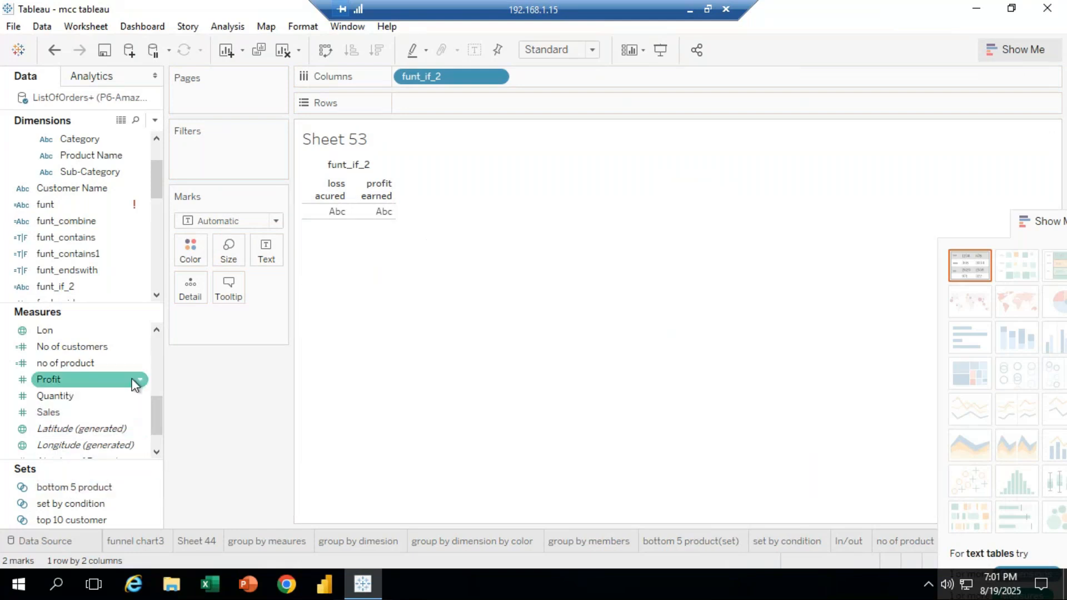
{"action": "left_click_drag", "start_coordinate": [61, 381], "coordinate": [266, 250]}
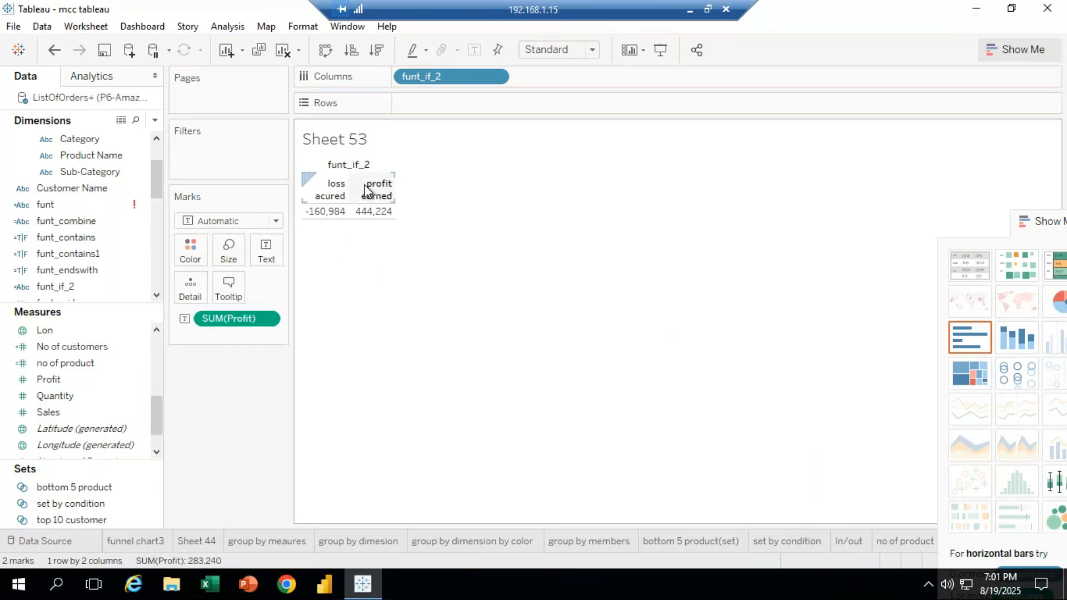
{"action": "left_click_drag", "start_coordinate": [393, 189], "coordinate": [481, 183]}
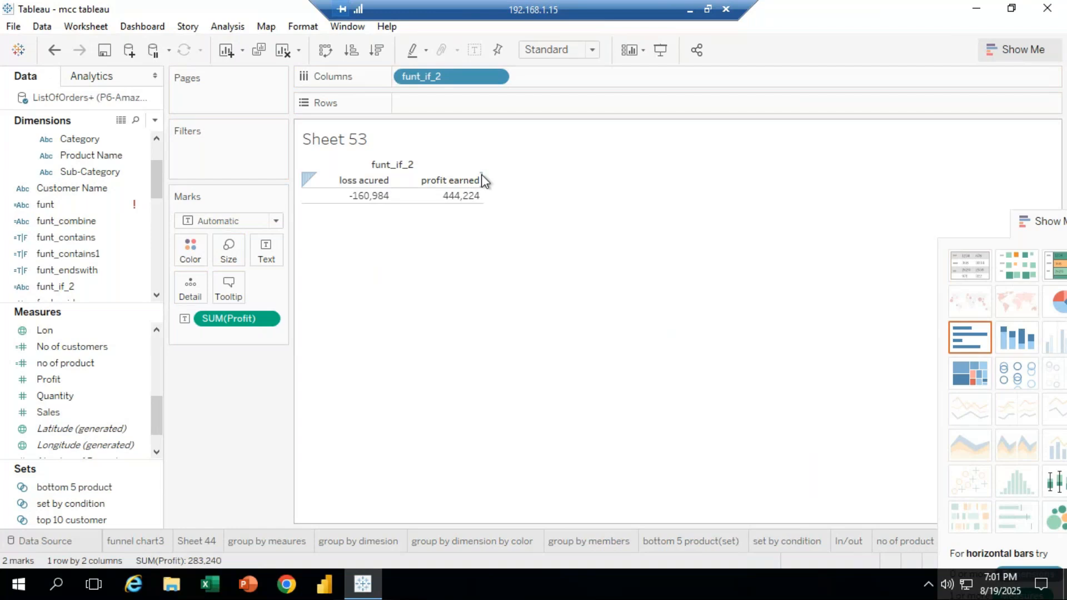
{"action": "left_click_drag", "start_coordinate": [481, 183], "coordinate": [509, 187]}
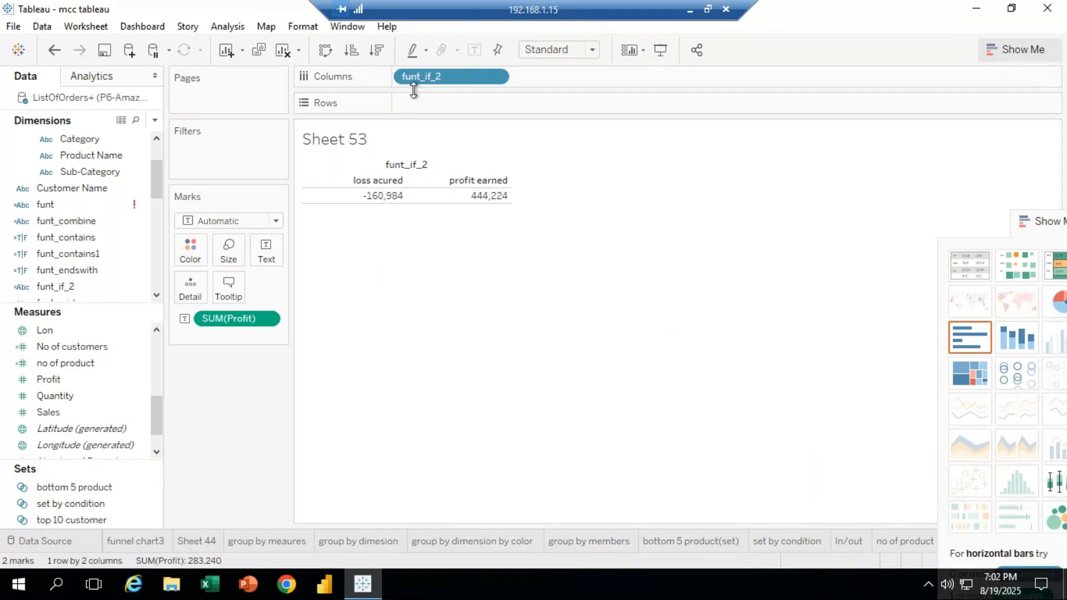
Try splitting the profit and loss table into Sub-Category rows, and take that field off again.
{"action": "left_click", "coordinate": [139, 254]}
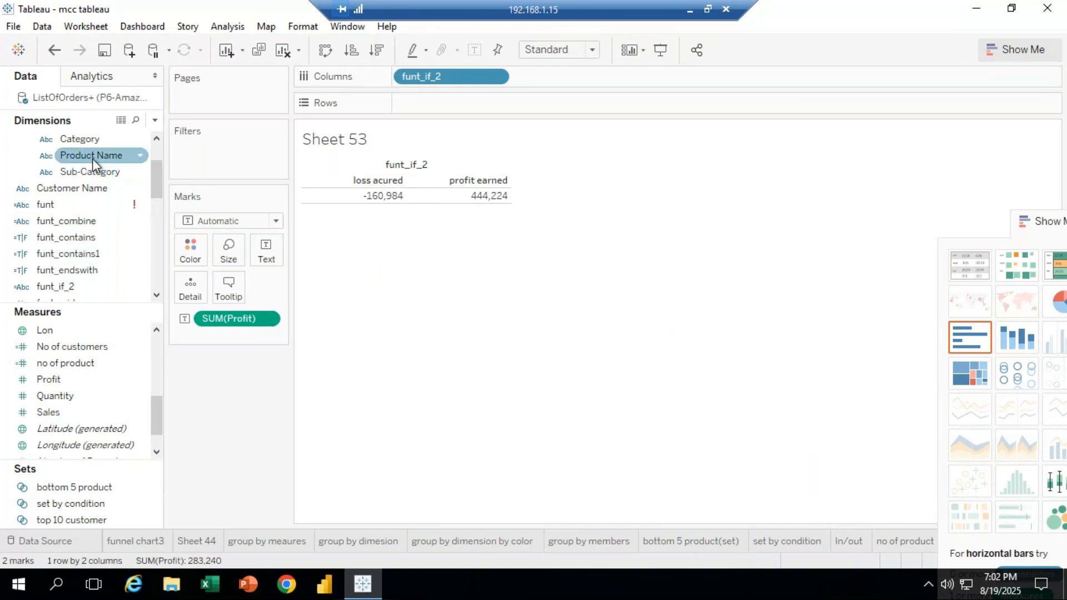
{"action": "left_click_drag", "start_coordinate": [108, 173], "coordinate": [452, 105]}
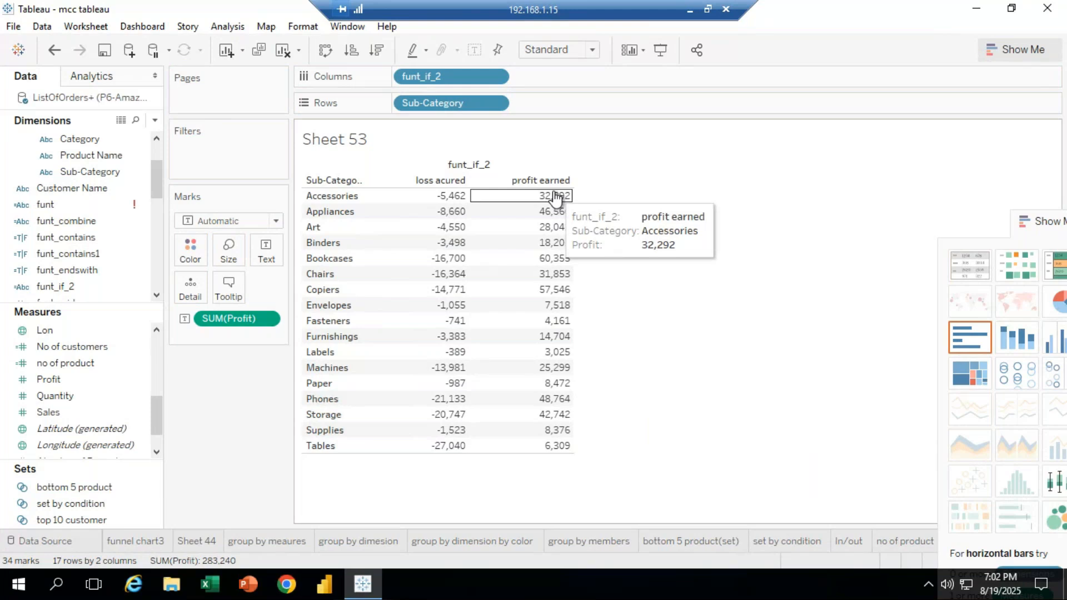
{"action": "left_click_drag", "start_coordinate": [436, 104], "coordinate": [155, 267]}
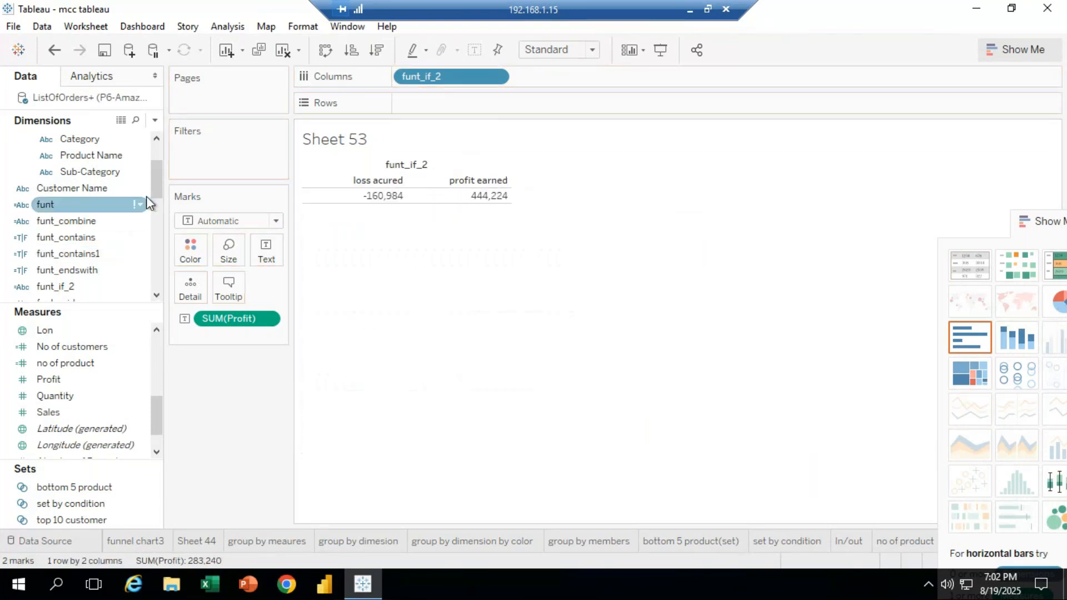
Break the table into Category rows, check the hierarchy drill-down to Product Name, and add Sub-Category as the second row level.
{"action": "left_click_drag", "start_coordinate": [160, 184], "coordinate": [160, 166]}
{"action": "left_click_drag", "start_coordinate": [84, 203], "coordinate": [445, 103]}
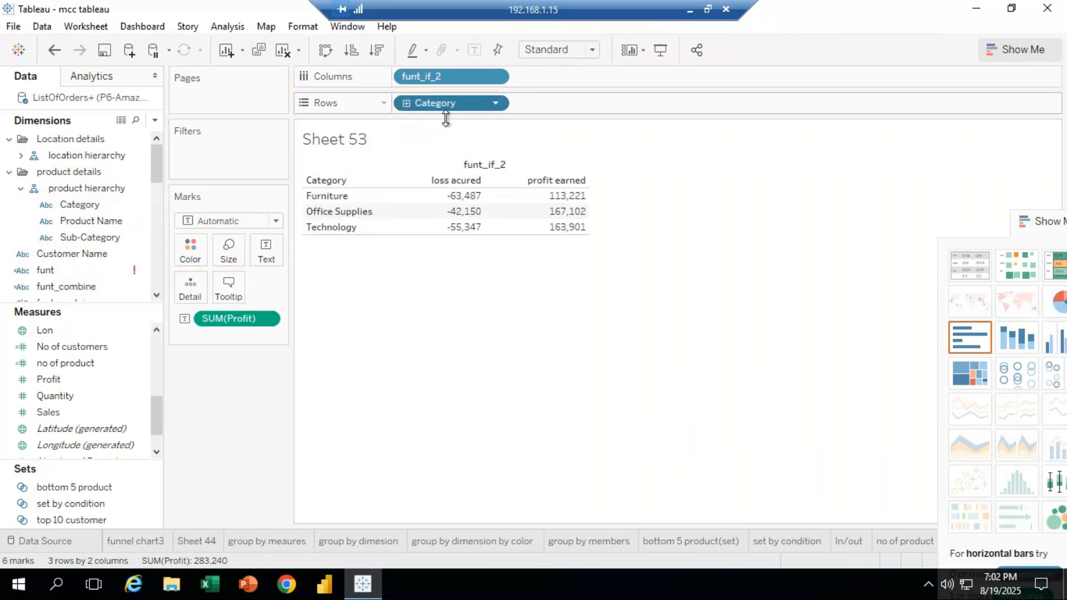
{"action": "left_click", "coordinate": [406, 103]}
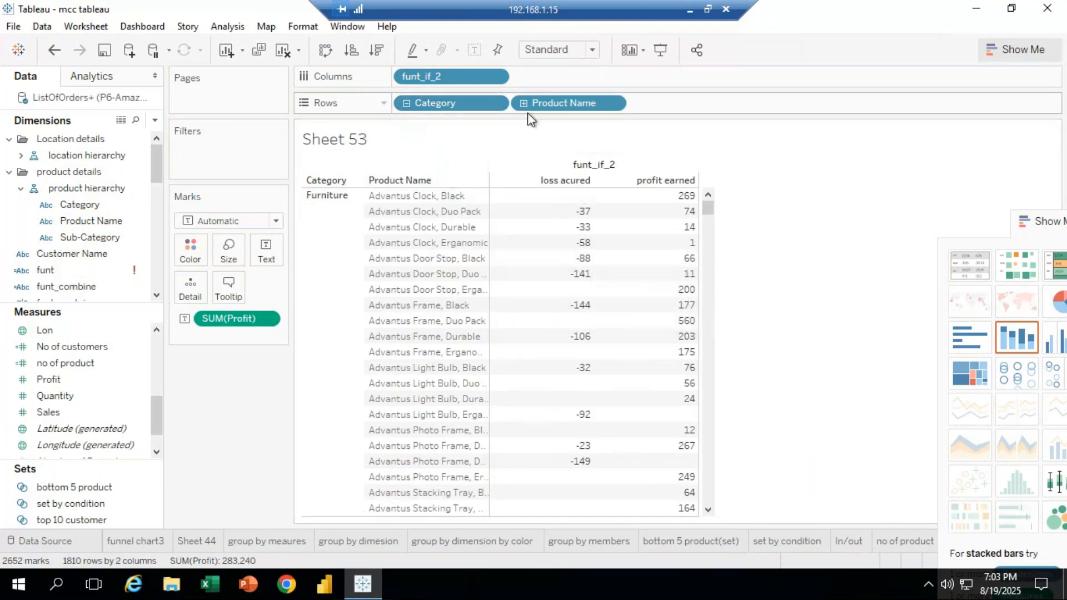
{"action": "left_click", "coordinate": [404, 103]}
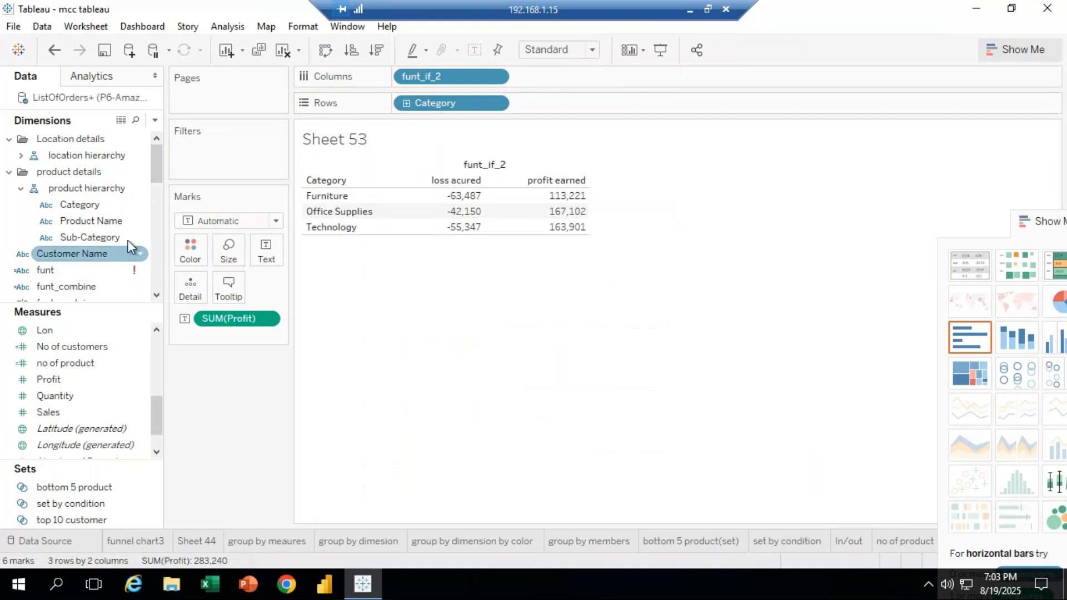
{"action": "mouse_move", "coordinate": [140, 239]}
{"action": "left_mouse_down"}
{"action": "mouse_move", "coordinate": [542, 131]}
{"action": "mouse_move", "coordinate": [576, 108]}
{"action": "left_mouse_up"}
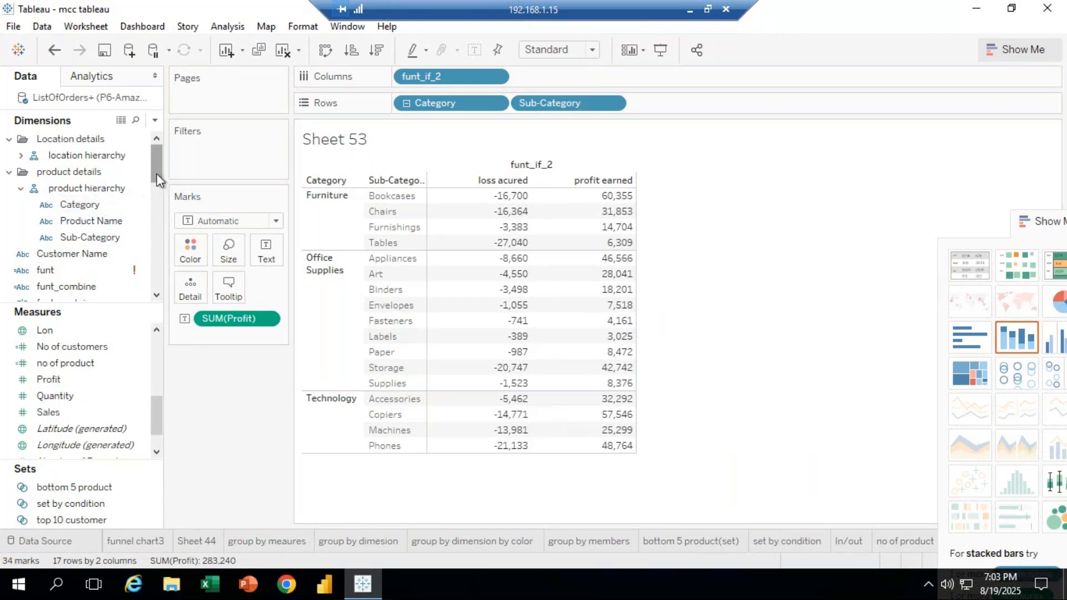
Add Segment as the third row level after Sub-Category.
{"action": "left_click_drag", "start_coordinate": [155, 169], "coordinate": [161, 280]}
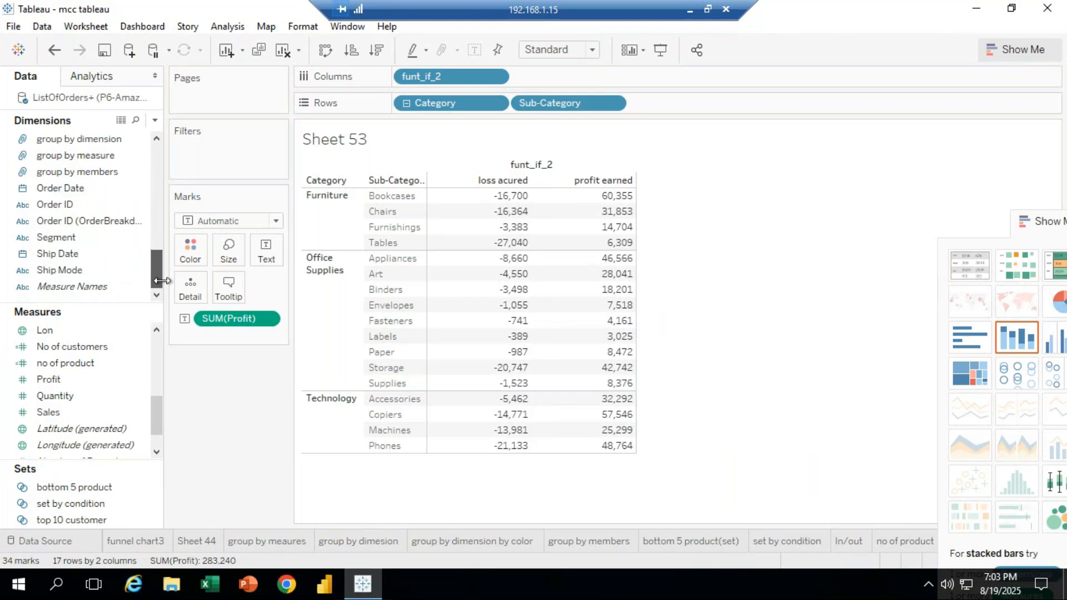
{"action": "left_click", "coordinate": [74, 239]}
{"action": "mouse_move", "coordinate": [74, 239]}
{"action": "left_mouse_down"}
{"action": "mouse_move", "coordinate": [183, 245]}
{"action": "mouse_move", "coordinate": [631, 98]}
{"action": "mouse_move", "coordinate": [688, 100]}
{"action": "left_mouse_up"}
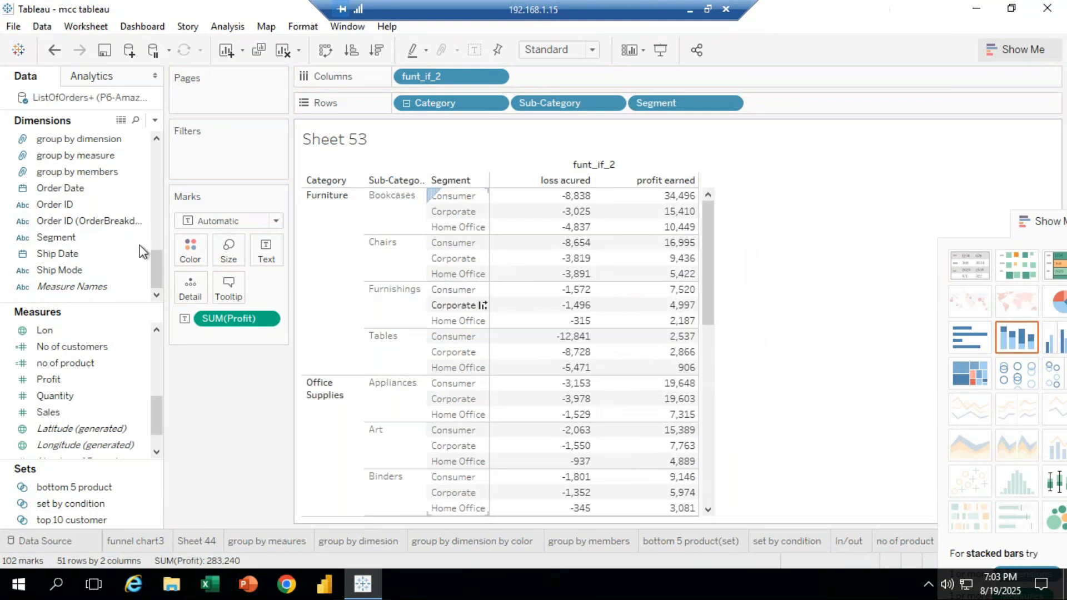
Format the default worksheet font at size 12 in black.
{"action": "left_click", "coordinate": [303, 26]}
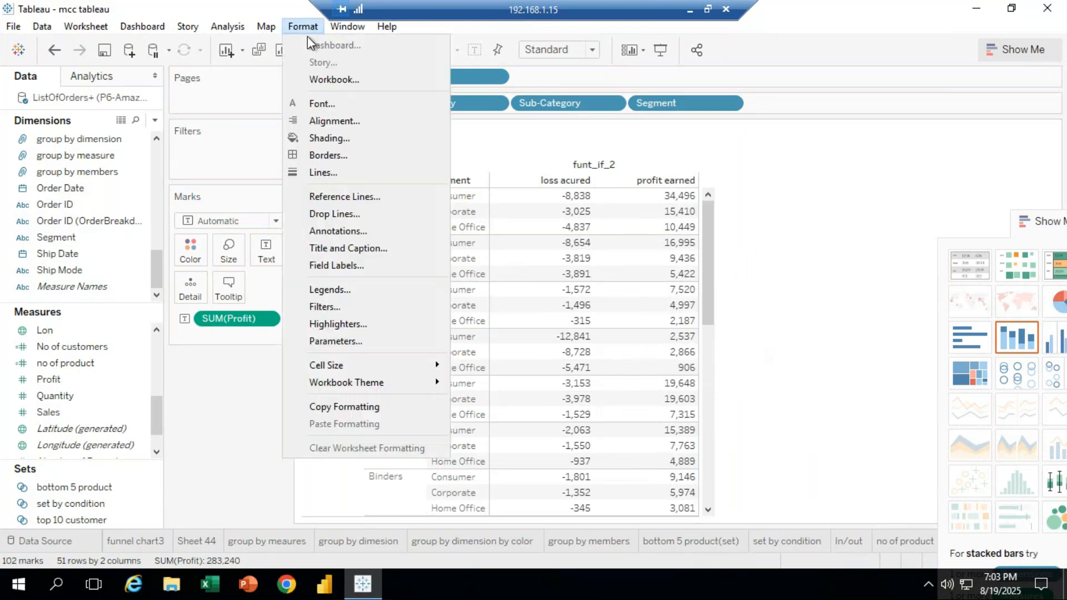
{"action": "left_click", "coordinate": [318, 103]}
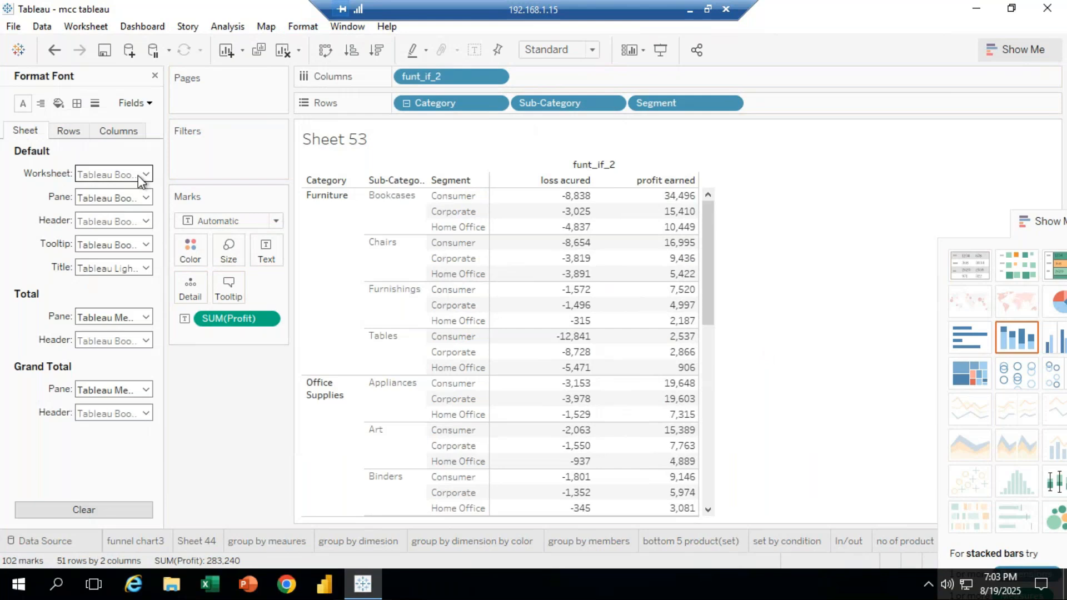
{"action": "left_click", "coordinate": [147, 175]}
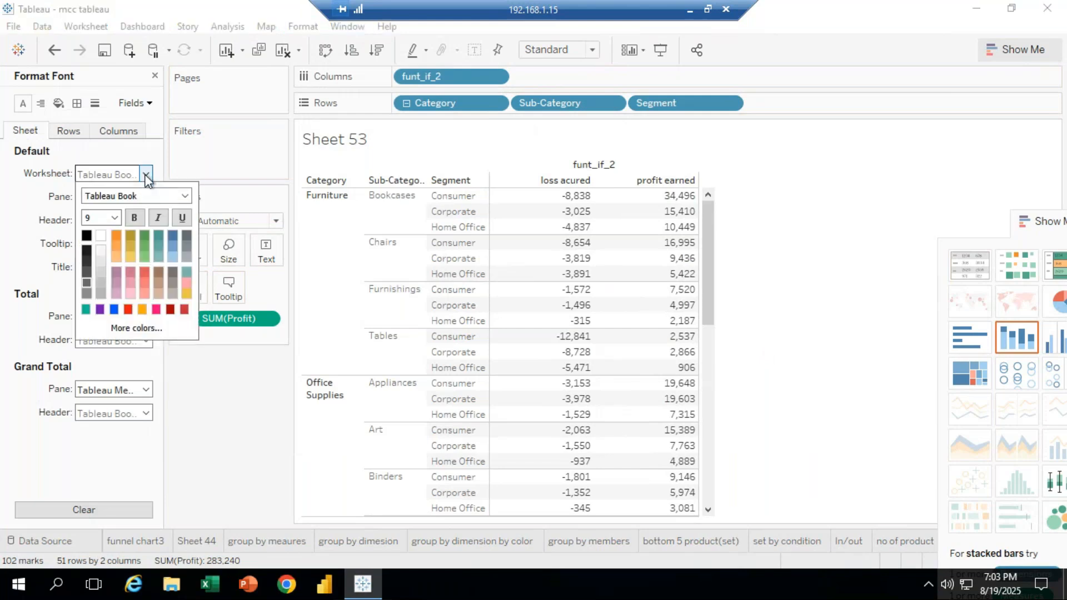
{"action": "left_click", "coordinate": [115, 218]}
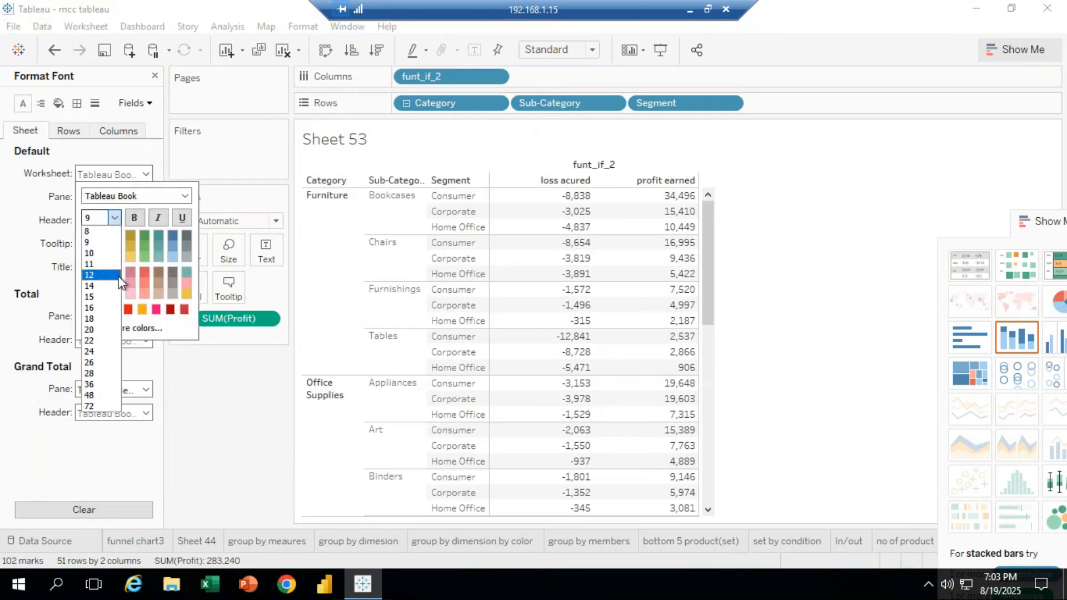
{"action": "left_click", "coordinate": [119, 276]}
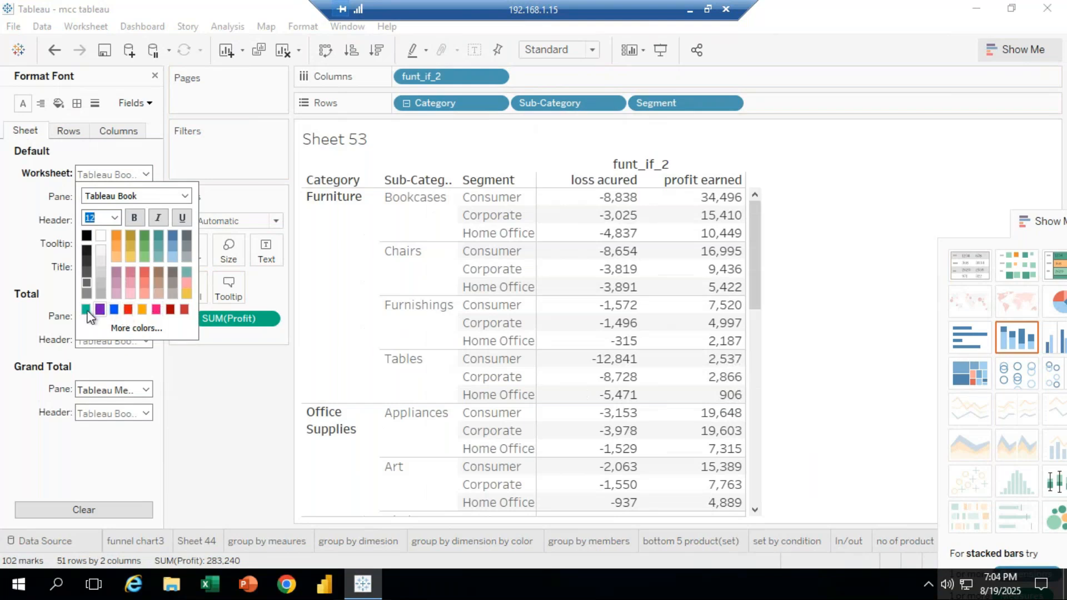
{"action": "left_click", "coordinate": [156, 309]}
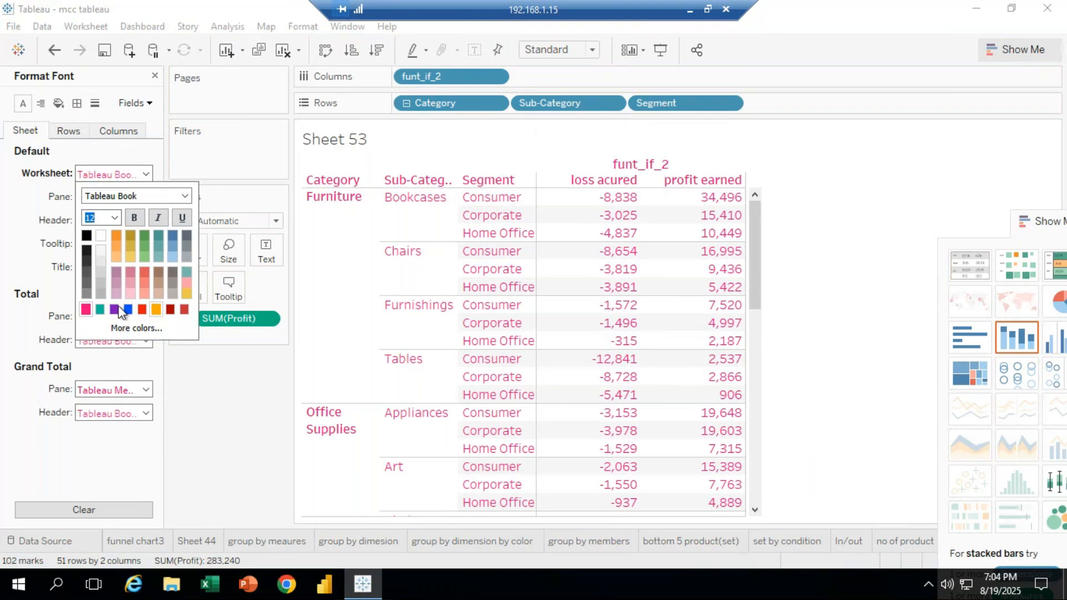
{"action": "left_click", "coordinate": [86, 235]}
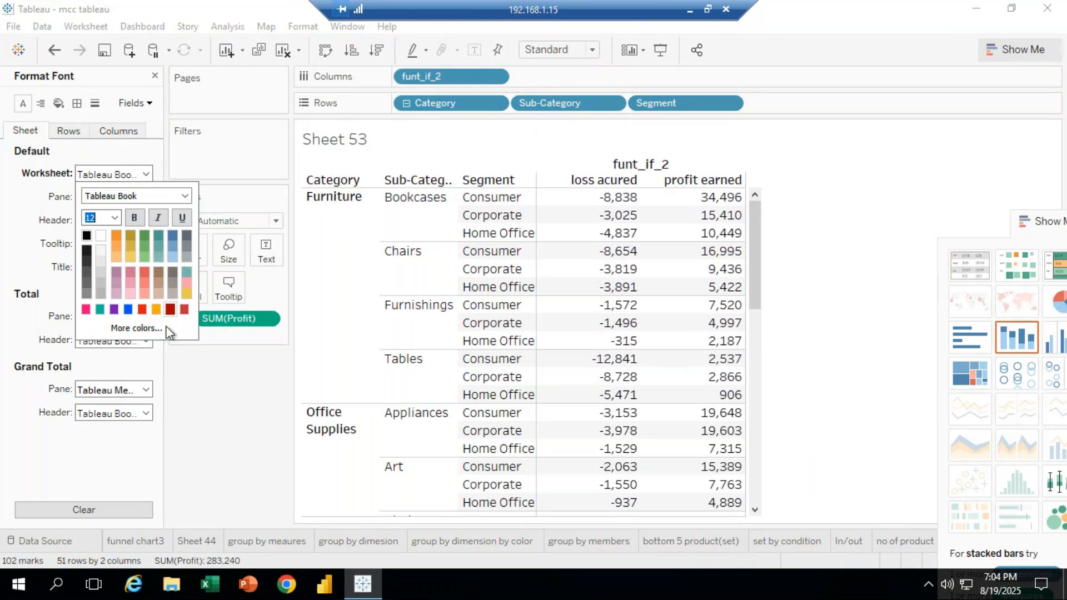
{"action": "left_click", "coordinate": [208, 382]}
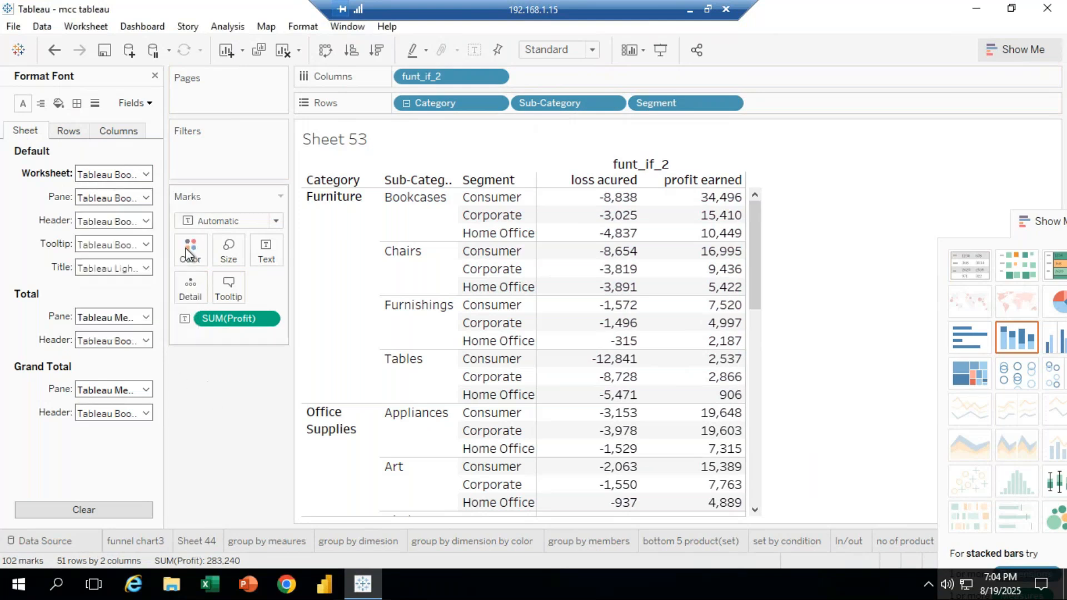
{"action": "left_click", "coordinate": [158, 75]}
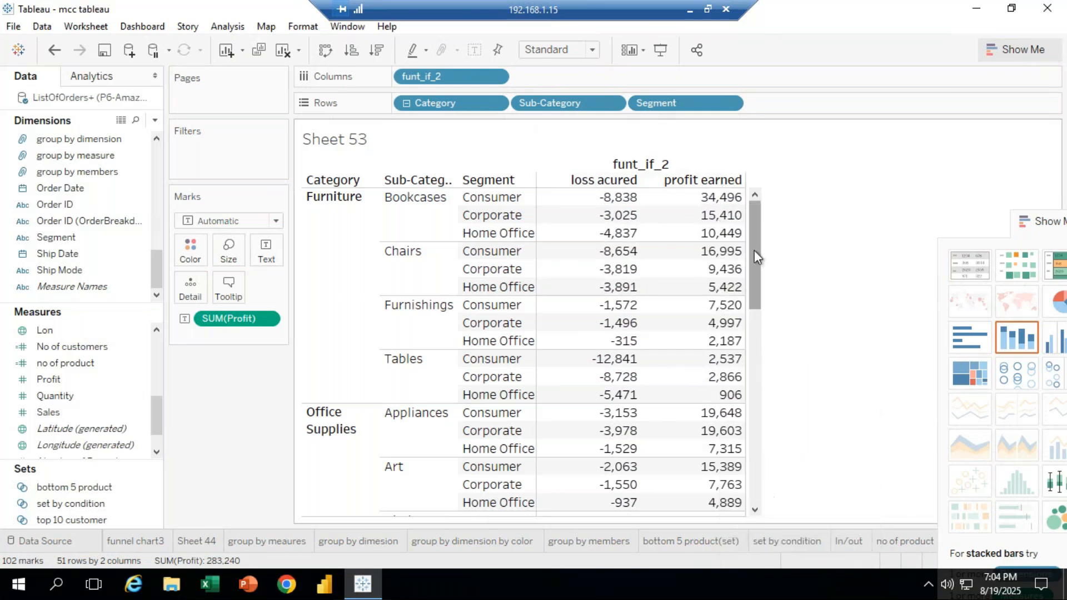
{"action": "left_click_drag", "start_coordinate": [754, 250], "coordinate": [727, 199]}
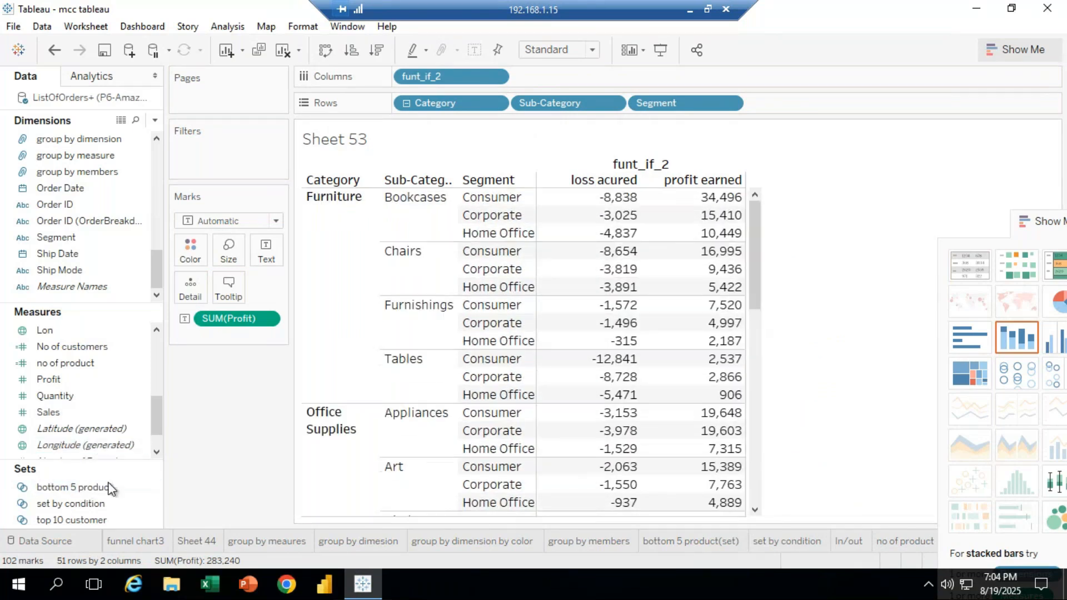
{"action": "left_click", "coordinate": [108, 488]}
{"action": "left_click", "coordinate": [119, 428]}
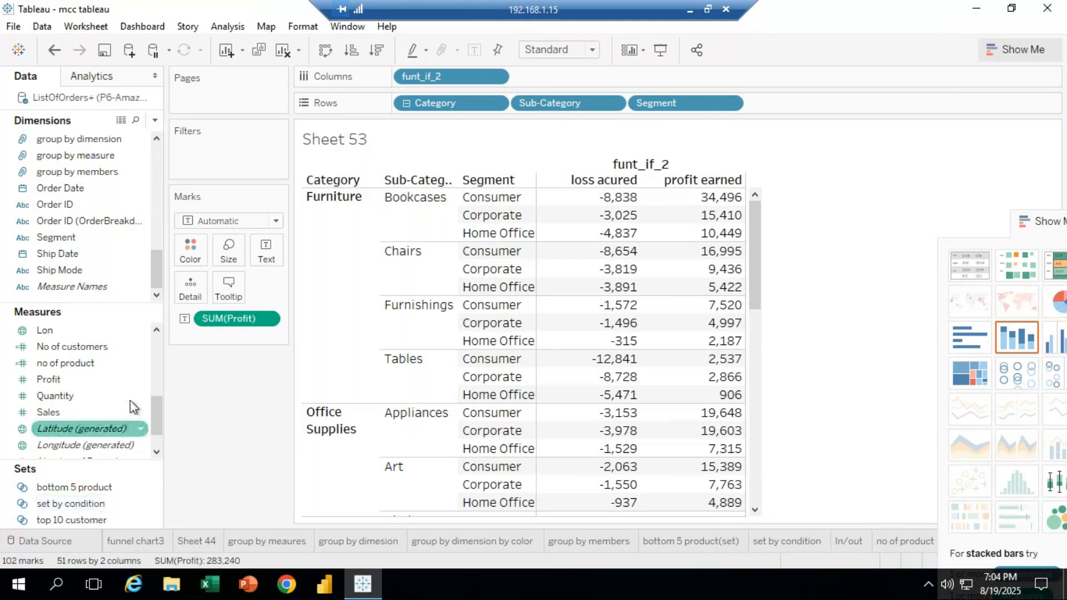
{"action": "left_click", "coordinate": [143, 380]}
{"action": "left_click", "coordinate": [146, 396]}
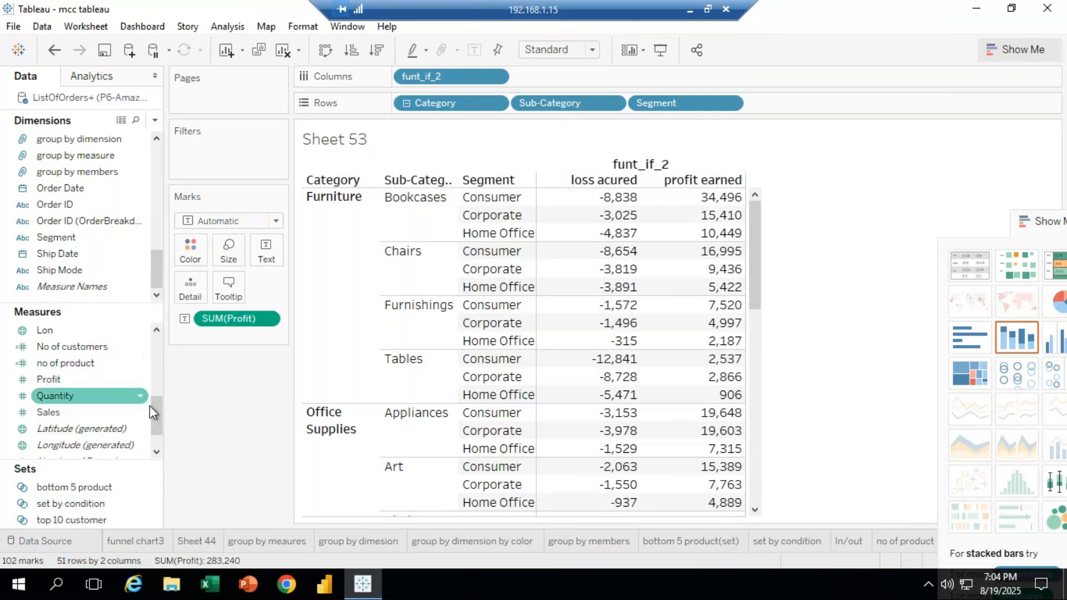
{"action": "left_click", "coordinate": [149, 406]}
Color the table values by funt_if_2, with red for loss acured and green for profit earned.
{"action": "left_click_drag", "start_coordinate": [155, 271], "coordinate": [156, 210]}
{"action": "left_click_drag", "start_coordinate": [56, 155], "coordinate": [195, 247]}
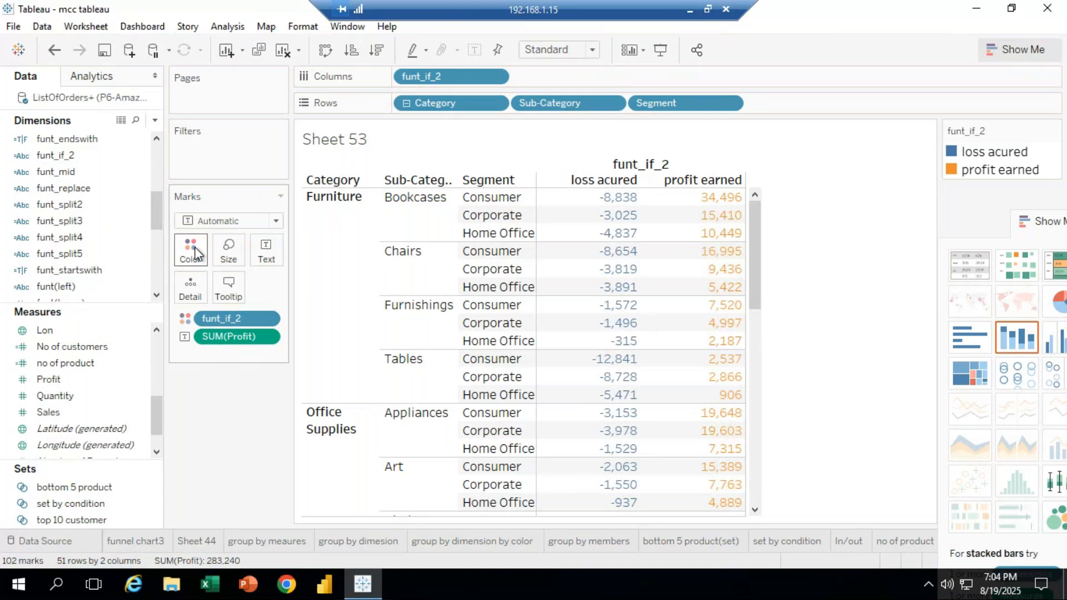
{"action": "mouse_move", "coordinate": [637, 338]}
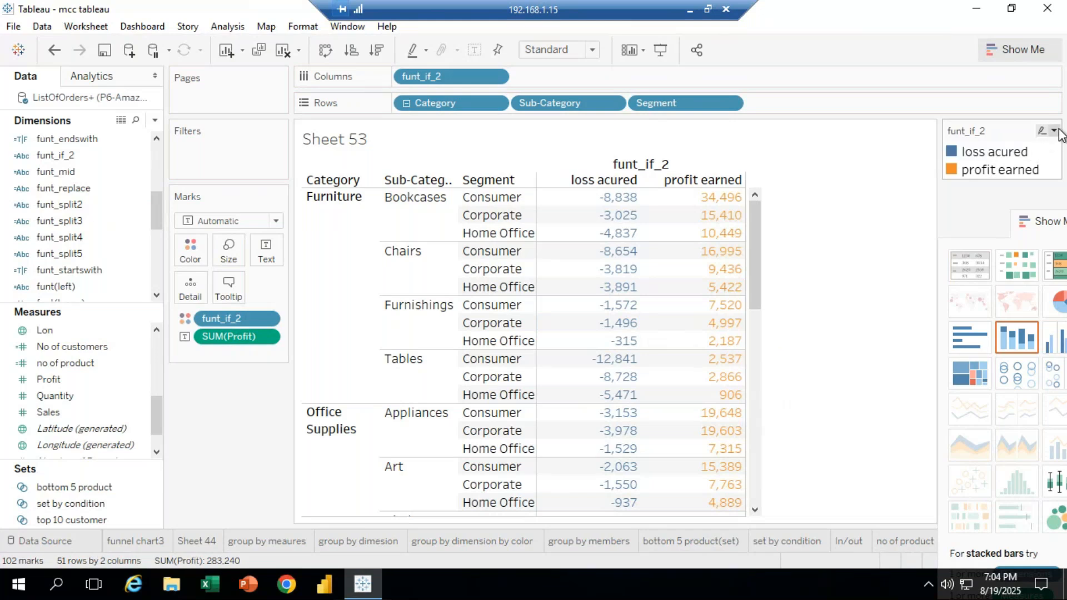
{"action": "double_click", "coordinate": [974, 155]}
{"action": "left_click_drag", "start_coordinate": [562, 120], "coordinate": [276, 117]}
{"action": "left_click", "coordinate": [97, 161]}
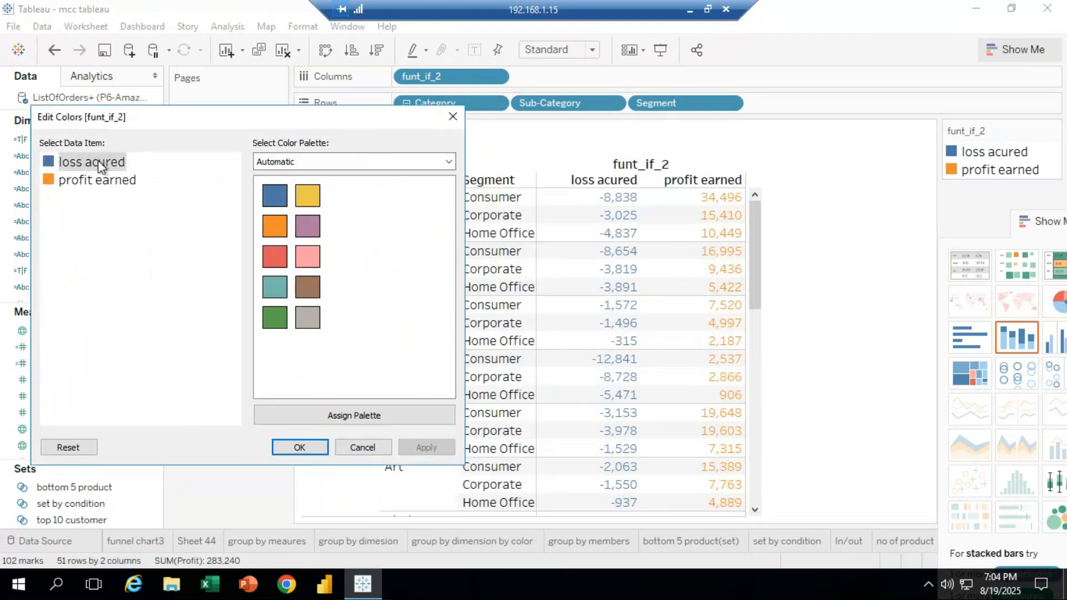
{"action": "left_click", "coordinate": [269, 246]}
{"action": "left_click", "coordinate": [125, 184]}
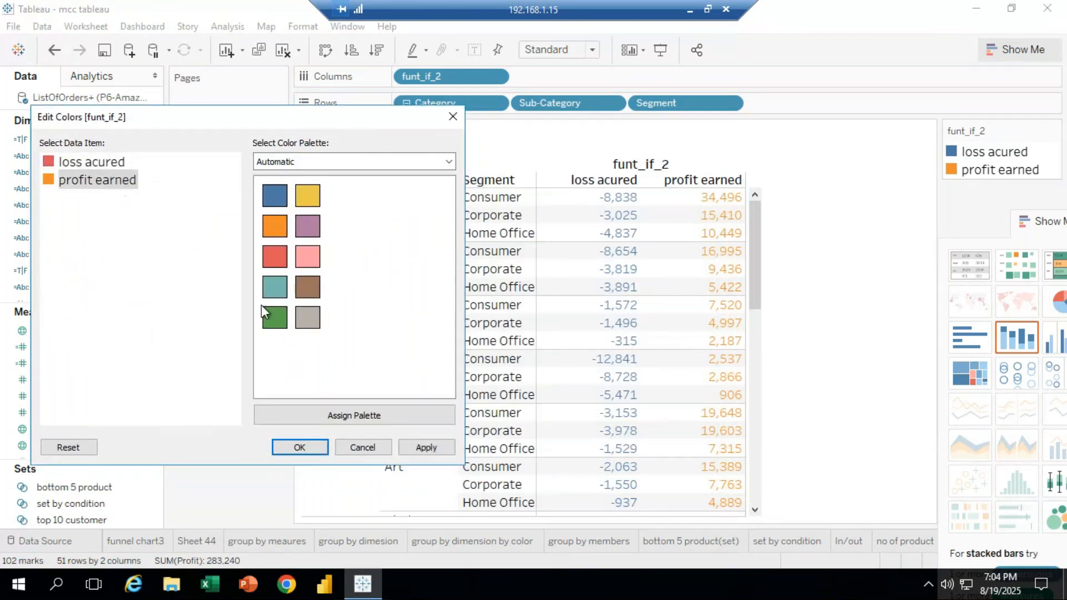
{"action": "left_click", "coordinate": [272, 318]}
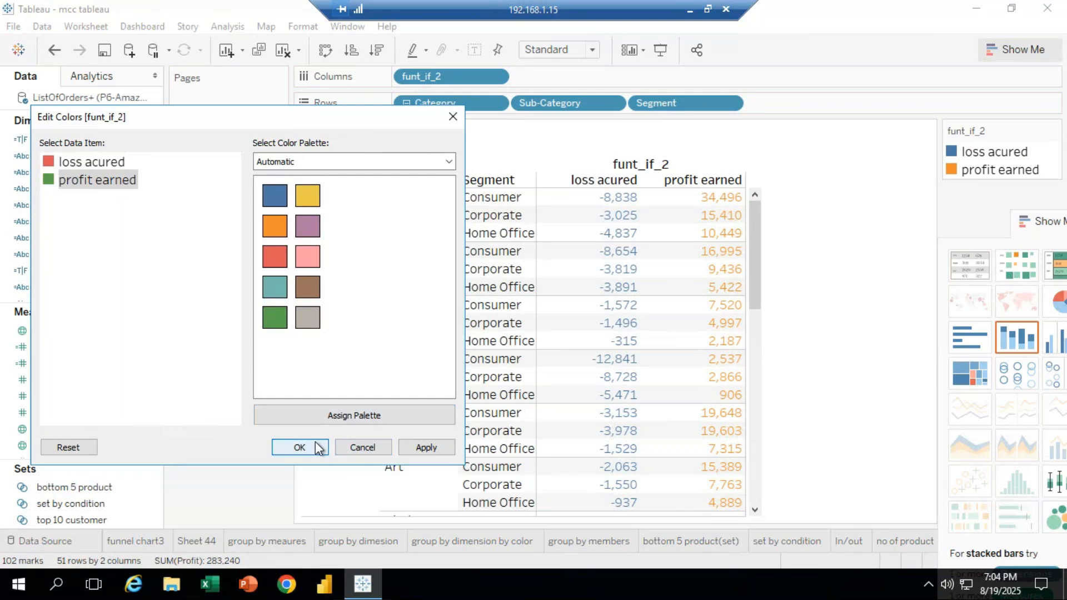
{"action": "left_click", "coordinate": [324, 450]}
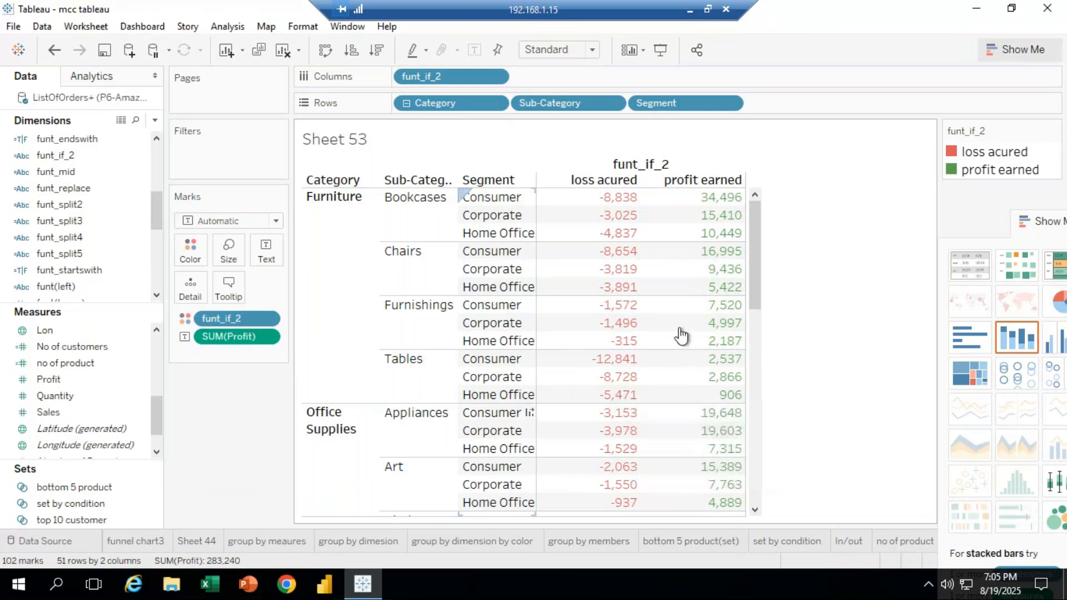
Examine the funt_if_2 column in the data source, comparing its row-by-row results with the original order fields.
{"action": "left_click", "coordinate": [55, 545]}
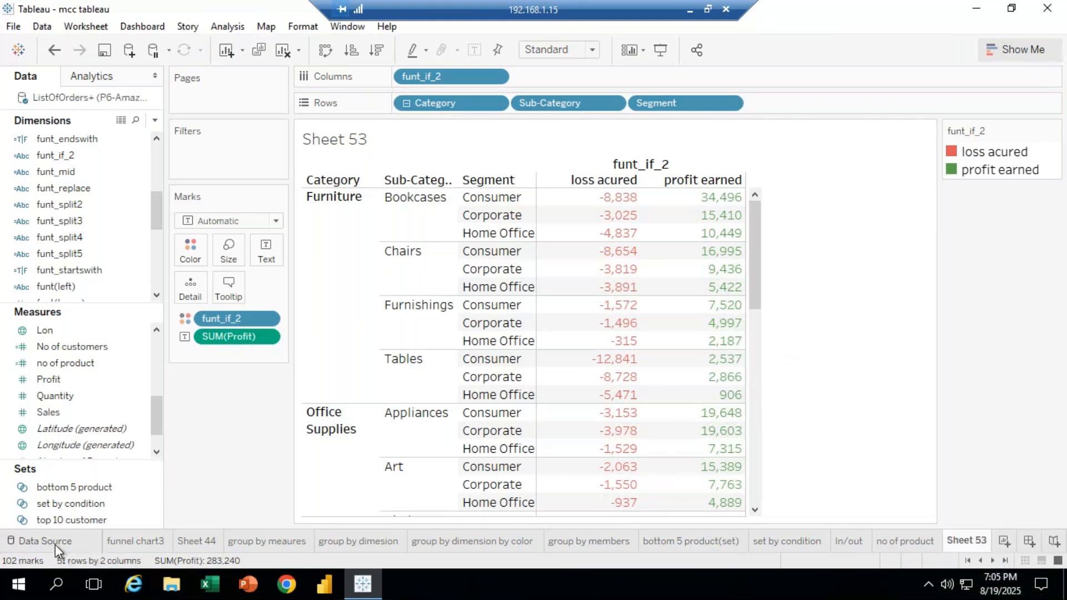
{"action": "left_click_drag", "start_coordinate": [983, 522], "coordinate": [1065, 515]}
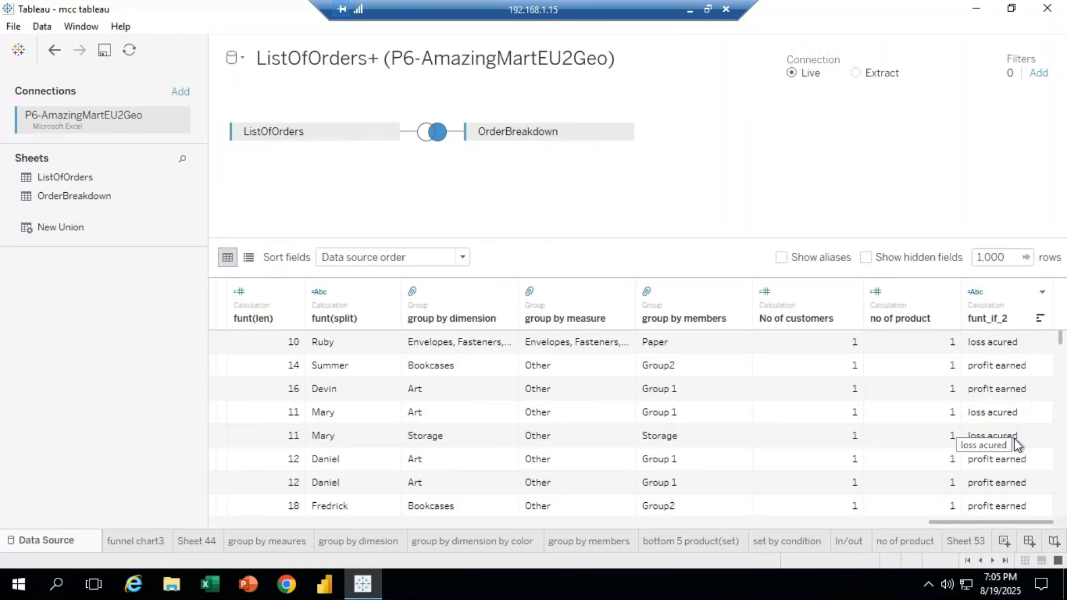
{"action": "left_click_drag", "start_coordinate": [1062, 343], "coordinate": [1002, 374]}
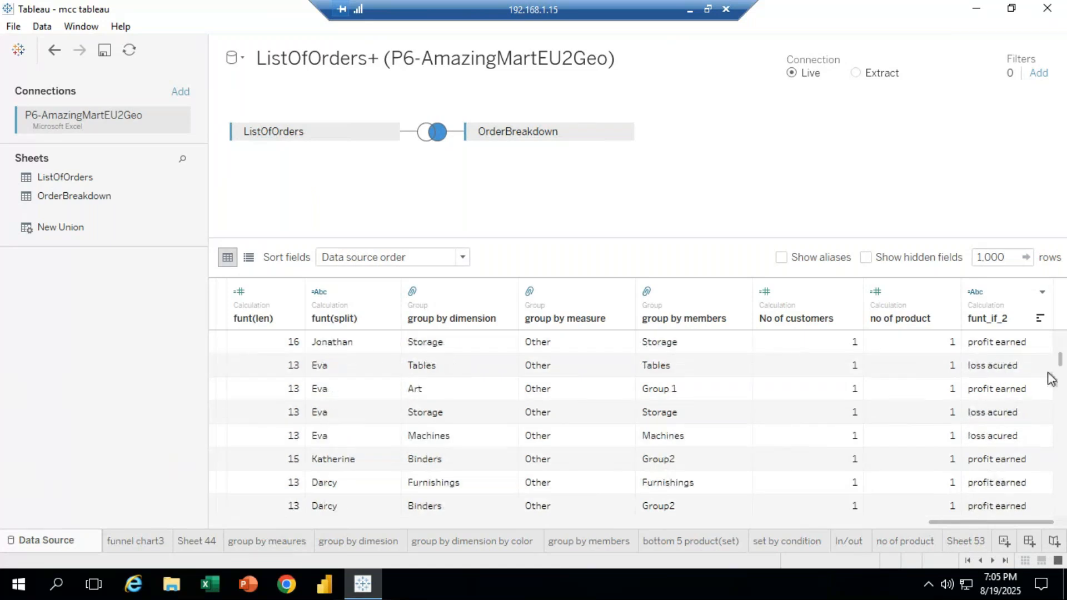
{"action": "left_click_drag", "start_coordinate": [1061, 361], "coordinate": [1062, 411]}
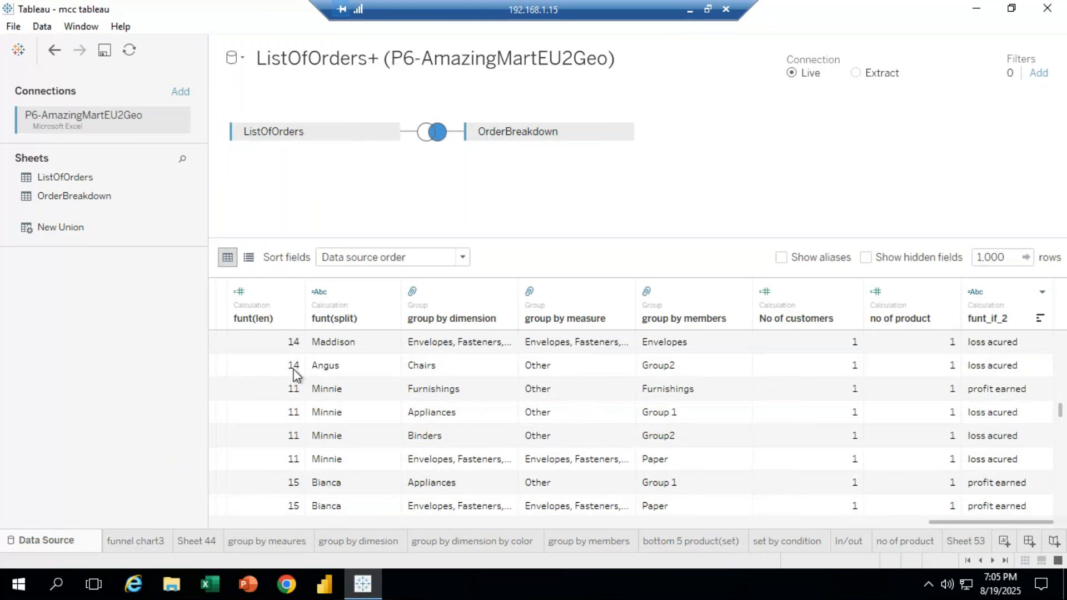
{"action": "left_click_drag", "start_coordinate": [968, 523], "coordinate": [263, 295]}
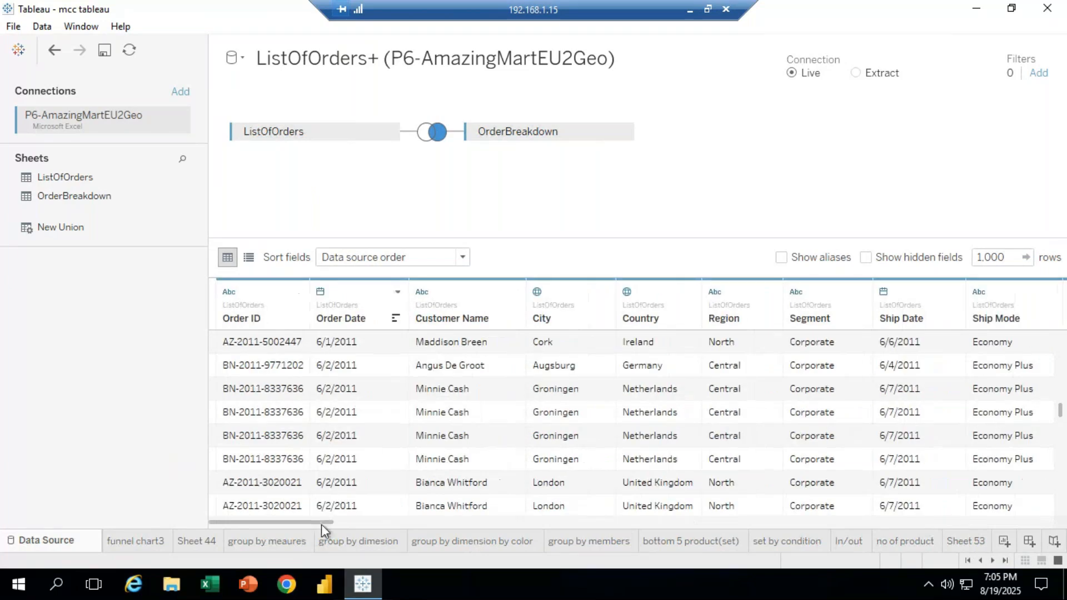
{"action": "left_click_drag", "start_coordinate": [321, 525], "coordinate": [1002, 395]}
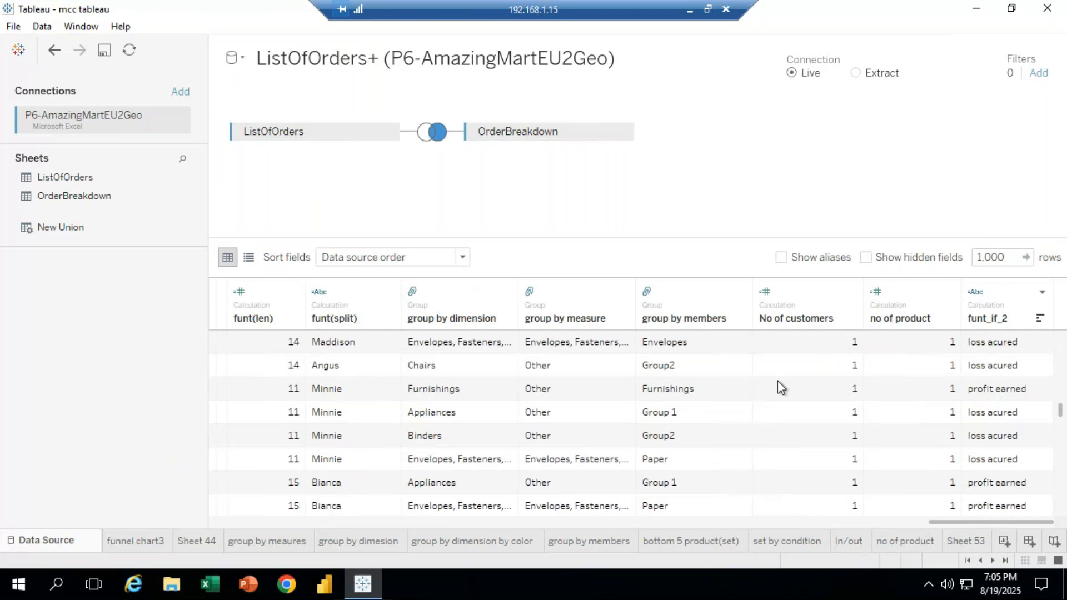
{"action": "left_click_drag", "start_coordinate": [931, 520], "coordinate": [213, 525]}
{"action": "left_click_drag", "start_coordinate": [300, 520], "coordinate": [1064, 507]}
{"action": "scroll", "coordinate": [717, 464], "scroll_direction": "down", "scroll_amount": 5}
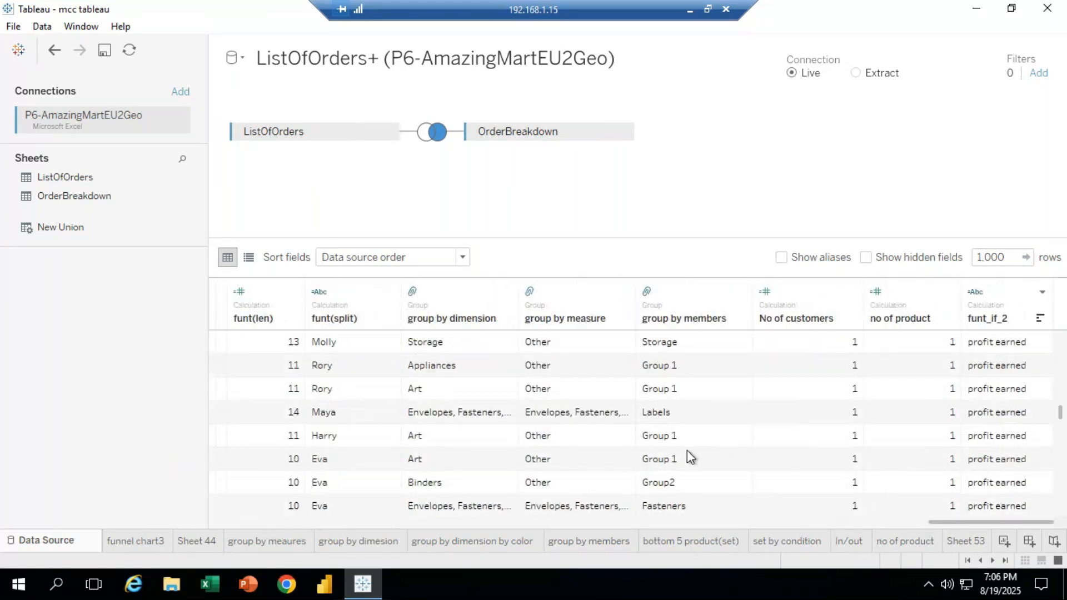
{"action": "scroll", "coordinate": [688, 455], "scroll_direction": "down", "scroll_amount": 3}
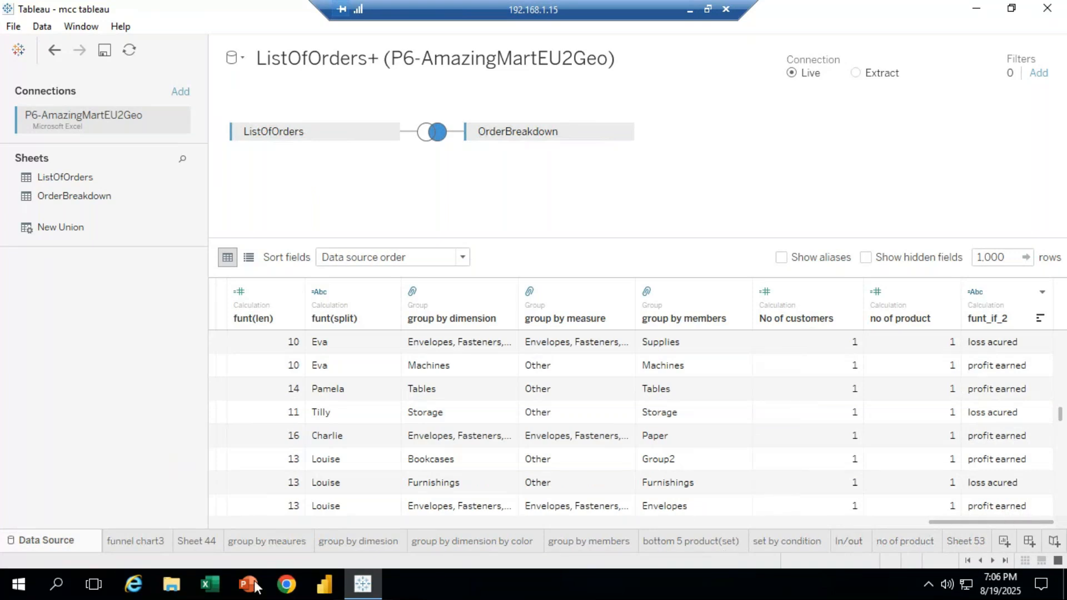
Return to Sheet 53 and reposition the Show Me palette so it sits clear of the fields and the table.
{"action": "left_click", "coordinate": [137, 542]}
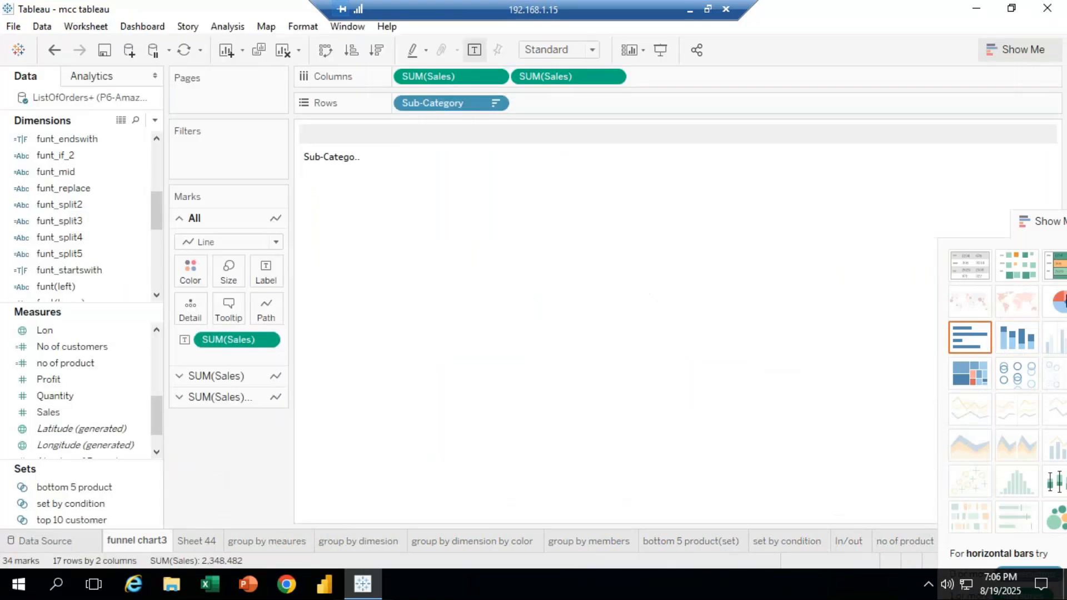
{"action": "left_click_drag", "start_coordinate": [1058, 217], "coordinate": [202, 271]}
{"action": "left_click", "coordinate": [957, 539]}
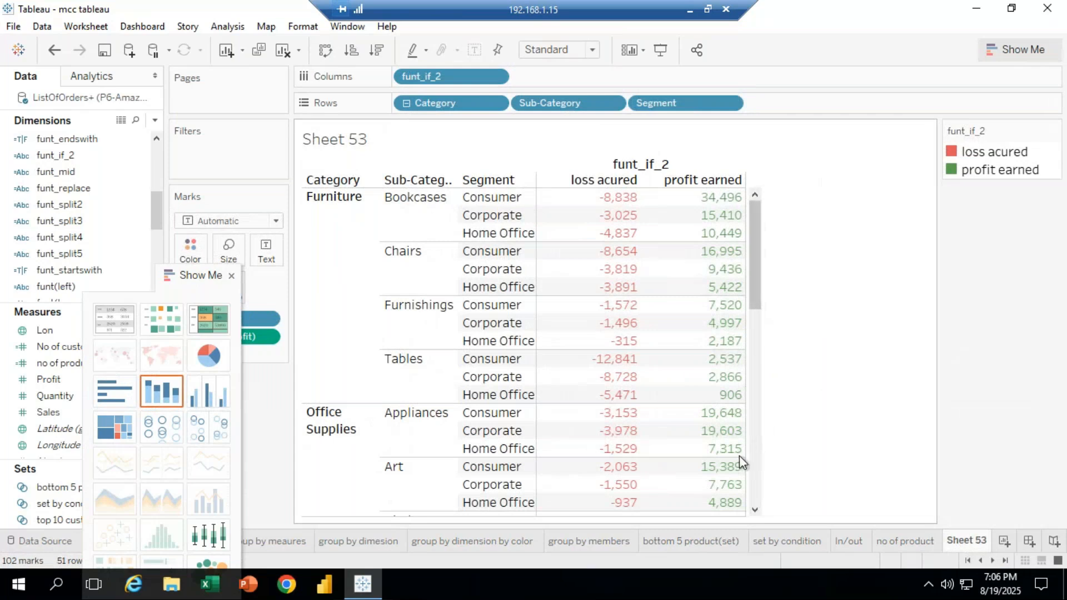
{"action": "mouse_move", "coordinate": [729, 449]}
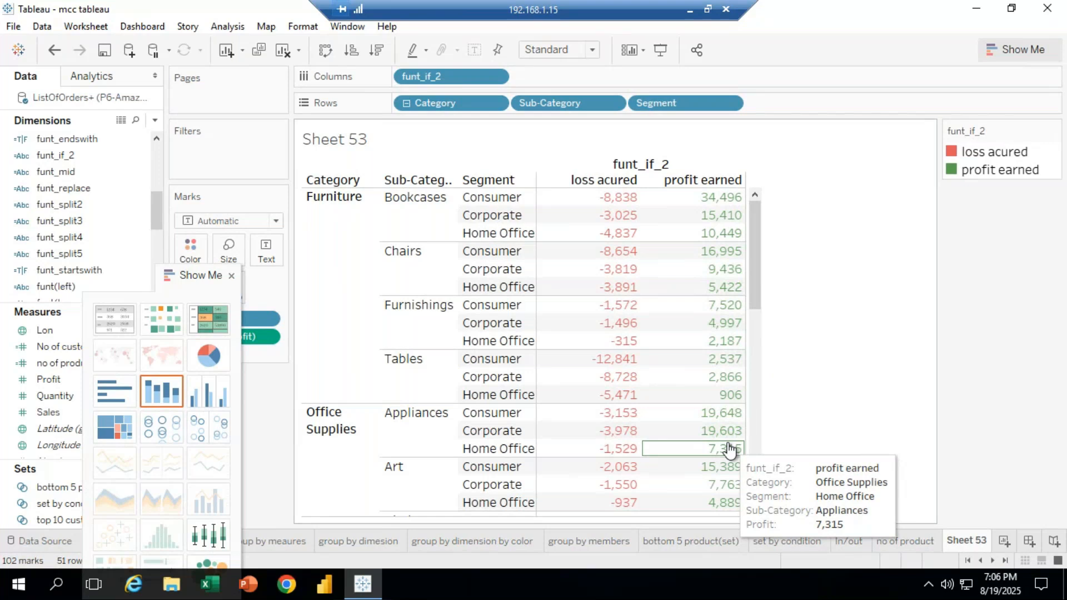
{"action": "left_click_drag", "start_coordinate": [214, 276], "coordinate": [1038, 292]}
Open the funt_if_2 calculation beside the table to review its IF formula, and switch to the GoTo Meeting window.
{"action": "left_click_drag", "start_coordinate": [153, 208], "coordinate": [153, 193]}
{"action": "left_click", "coordinate": [62, 206]}
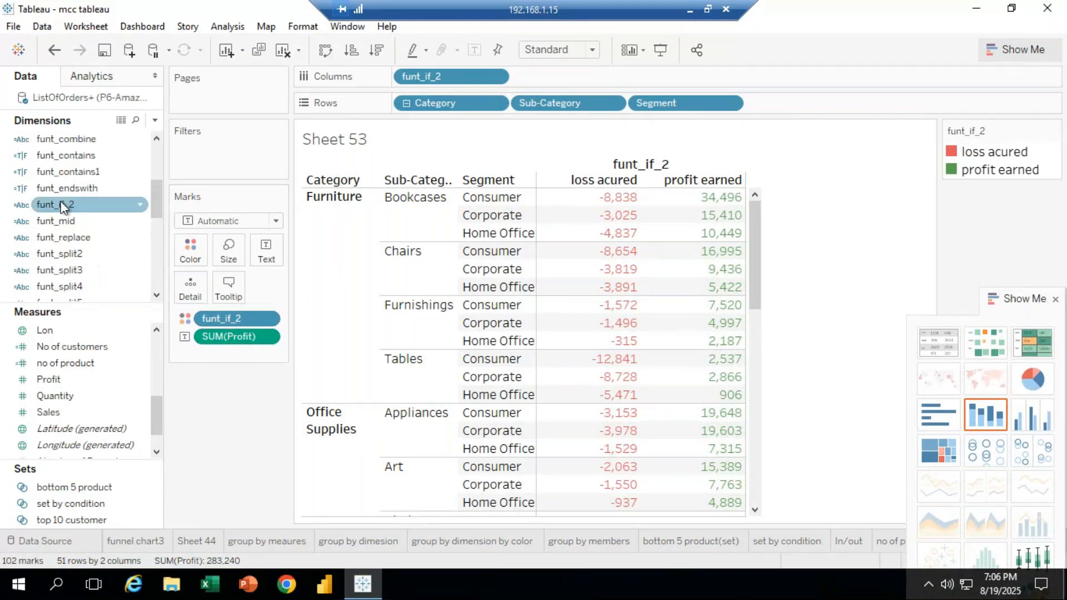
{"action": "right_click", "coordinate": [63, 205]}
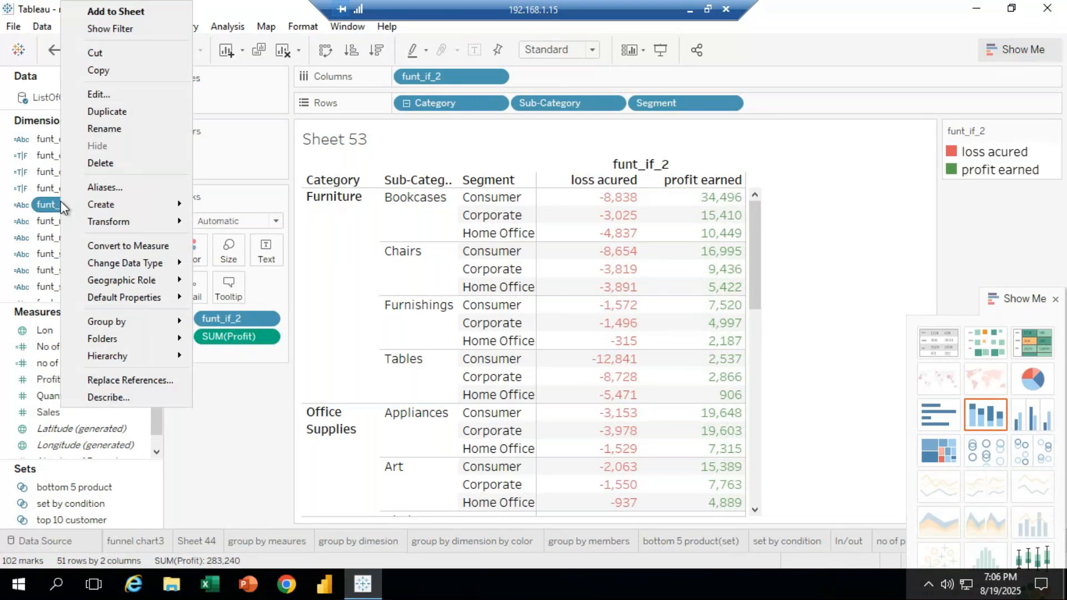
{"action": "left_click", "coordinate": [142, 94]}
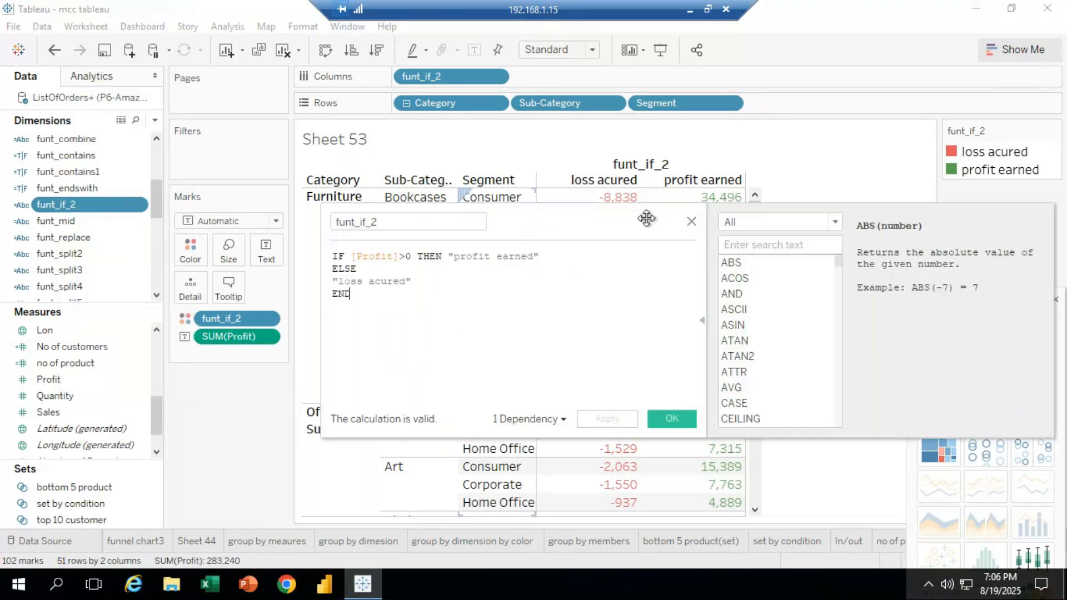
{"action": "left_click_drag", "start_coordinate": [639, 219], "coordinate": [1061, 239]}
{"action": "left_click", "coordinate": [927, 393]}
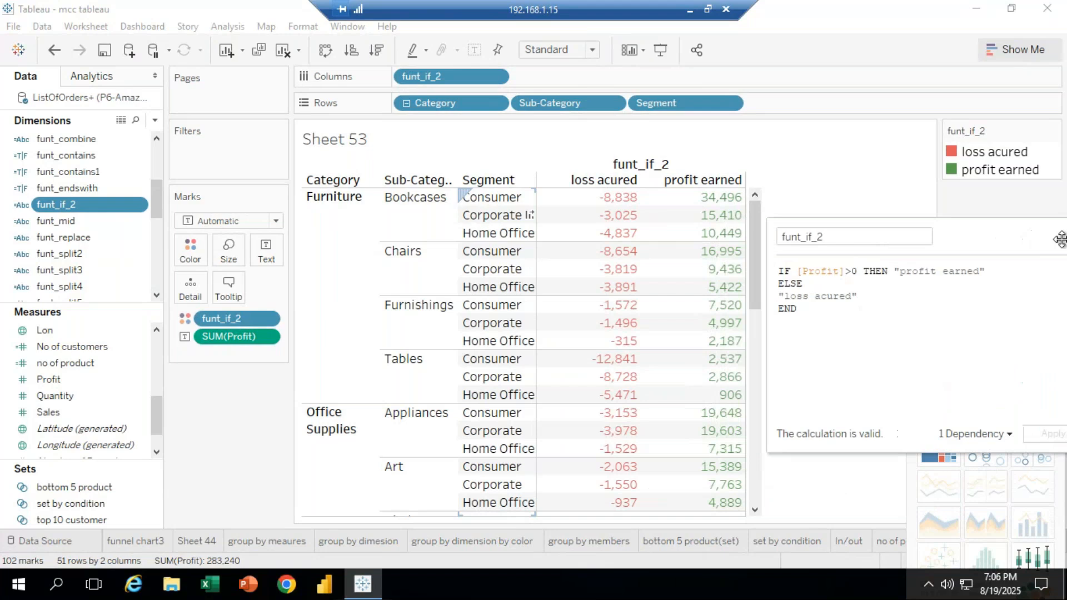
{"action": "left_click_drag", "start_coordinate": [1061, 239], "coordinate": [1062, 239]}
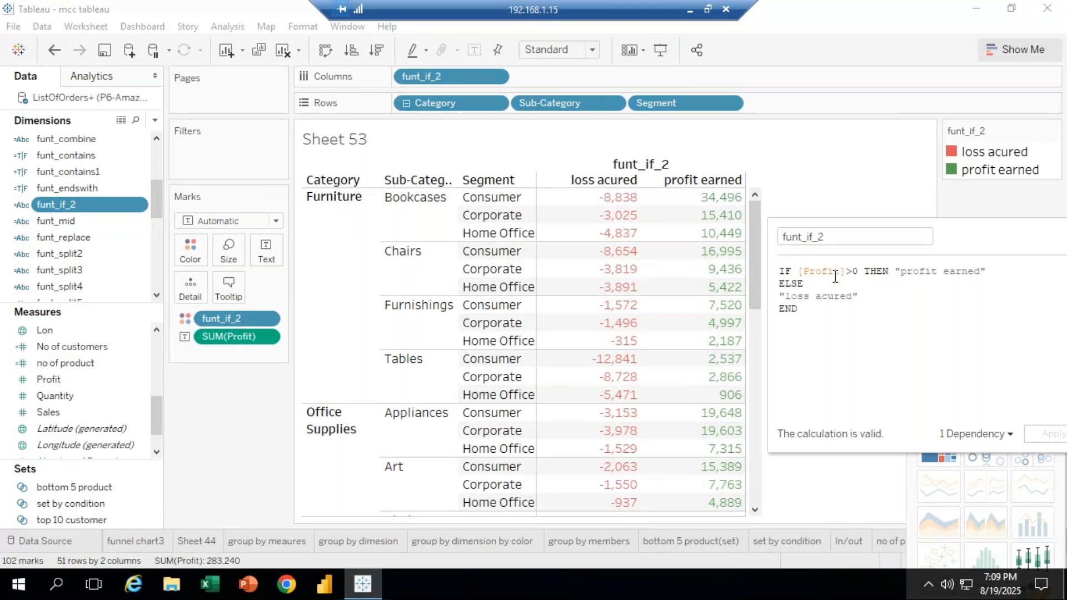
{"action": "left_click", "coordinate": [691, 13]}
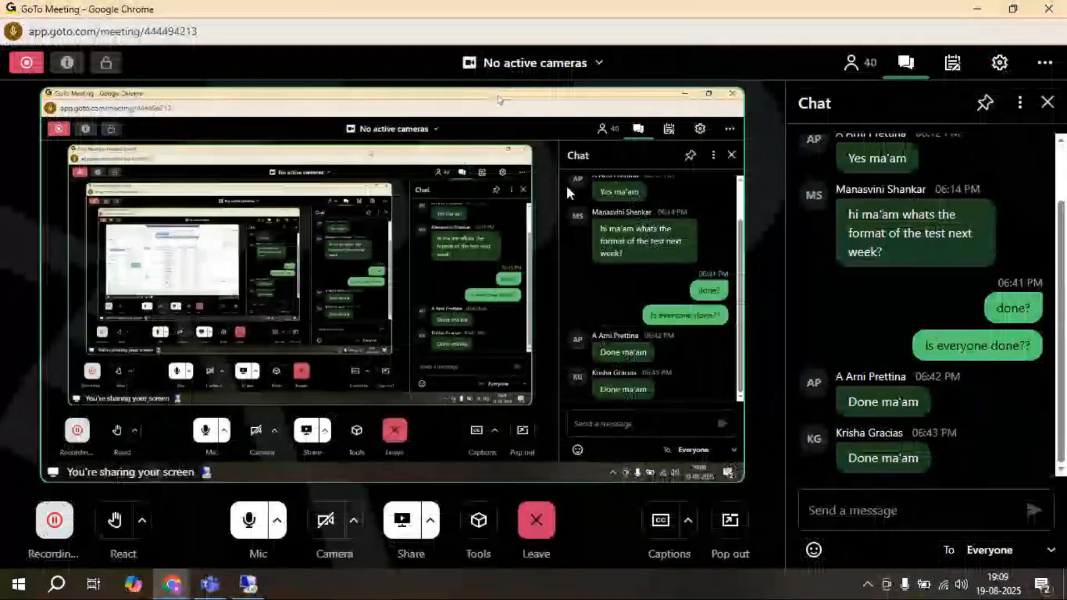
{"action": "left_click", "coordinate": [240, 590]}
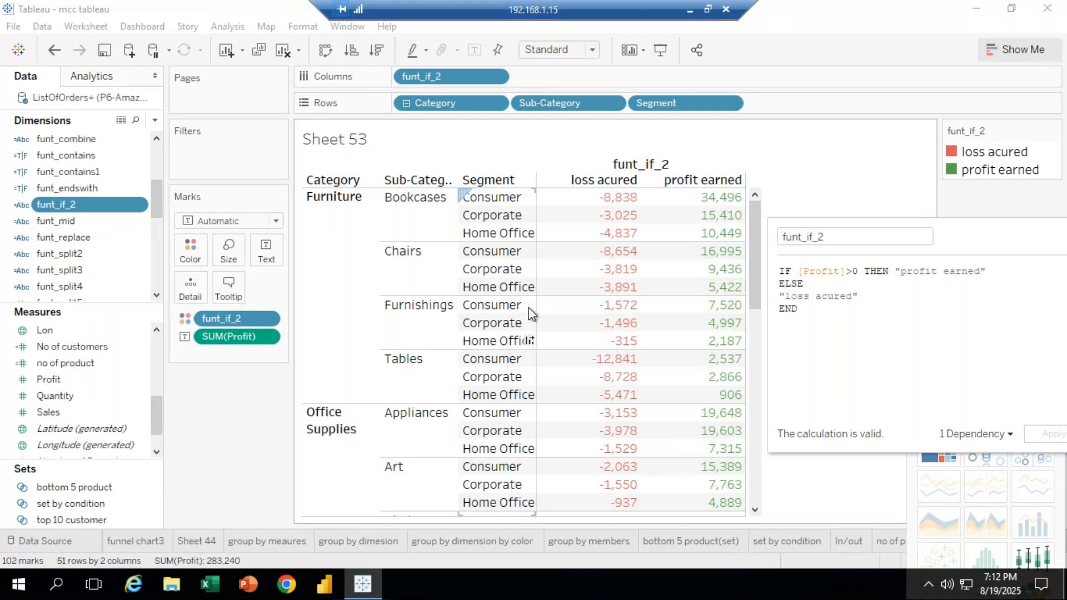
{"action": "left_click", "coordinate": [690, 10]}
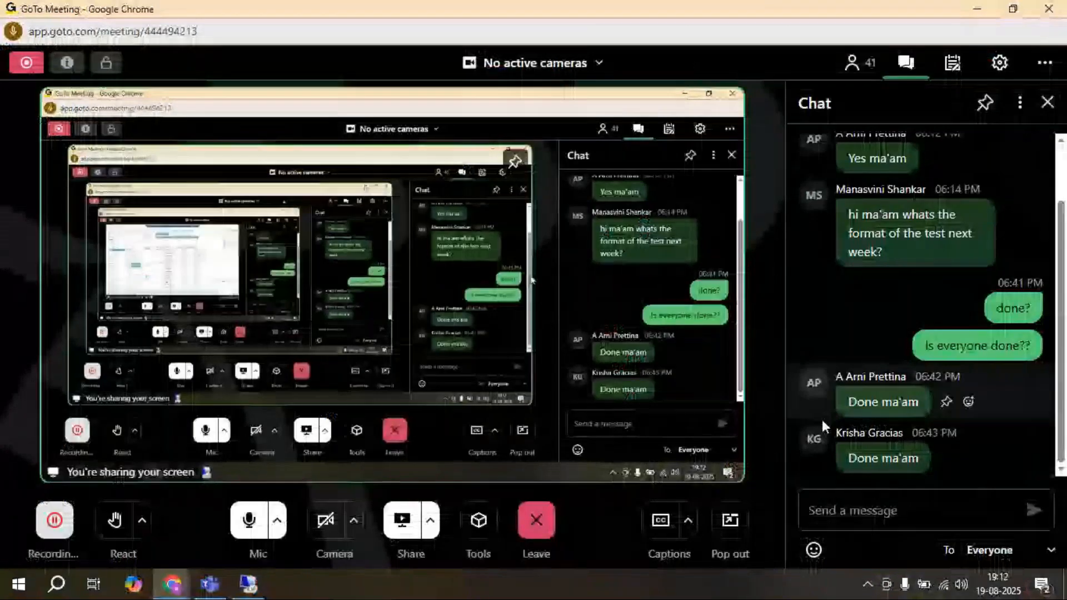
{"action": "left_click", "coordinate": [243, 596]}
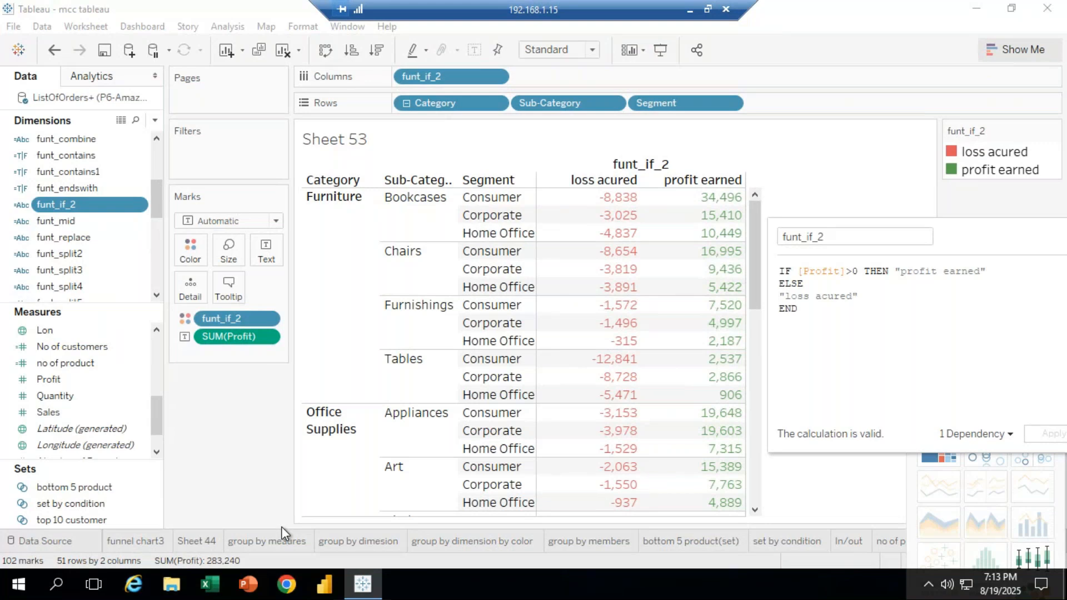
Switch to the GoTo Meeting window and send the chat message "any doubts??" to everyone.
{"action": "left_click", "coordinate": [689, 12]}
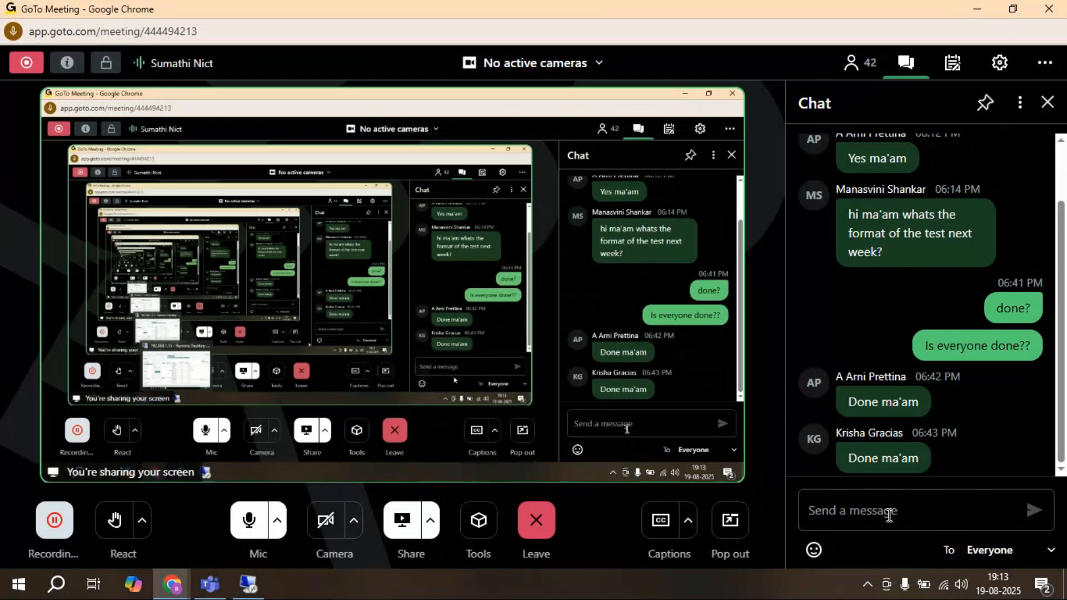
{"action": "left_click", "coordinate": [889, 516]}
{"action": "type", "text": "any doubts??"}
{"action": "key", "text": "Return"}
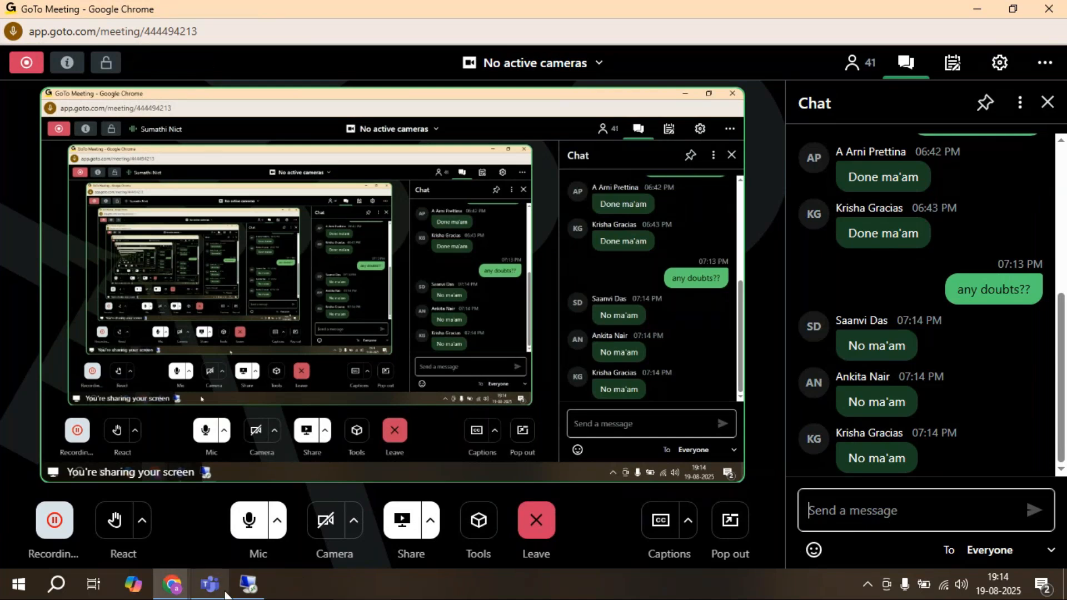
Switch back to Tableau, close the funt_if_2 calculation editor and move the Show Me palette clear of the table.
{"action": "left_click", "coordinate": [248, 585]}
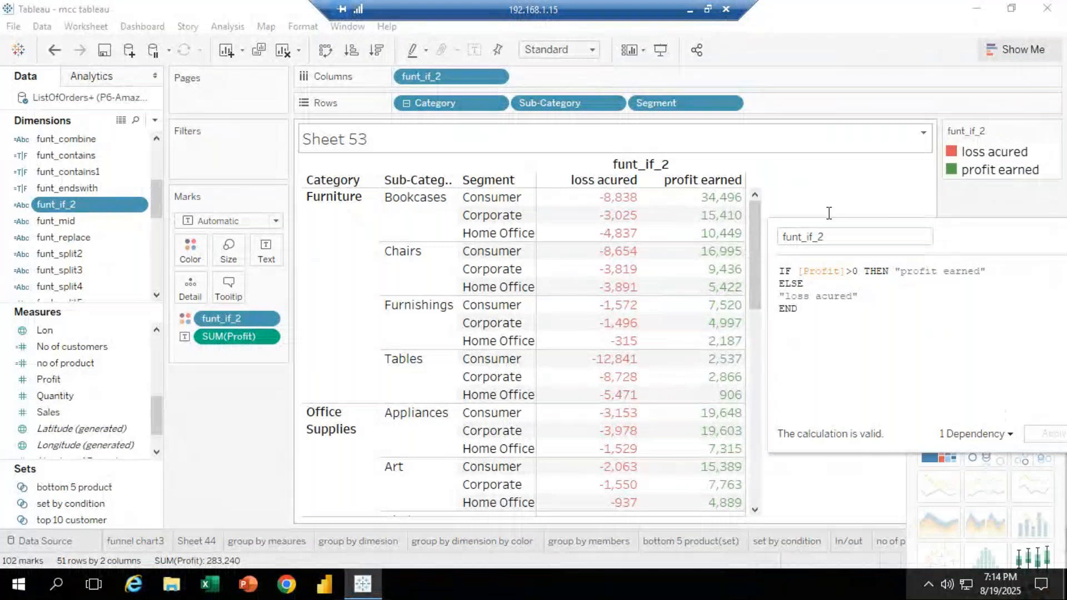
{"action": "left_click_drag", "start_coordinate": [829, 213], "coordinate": [598, 257]}
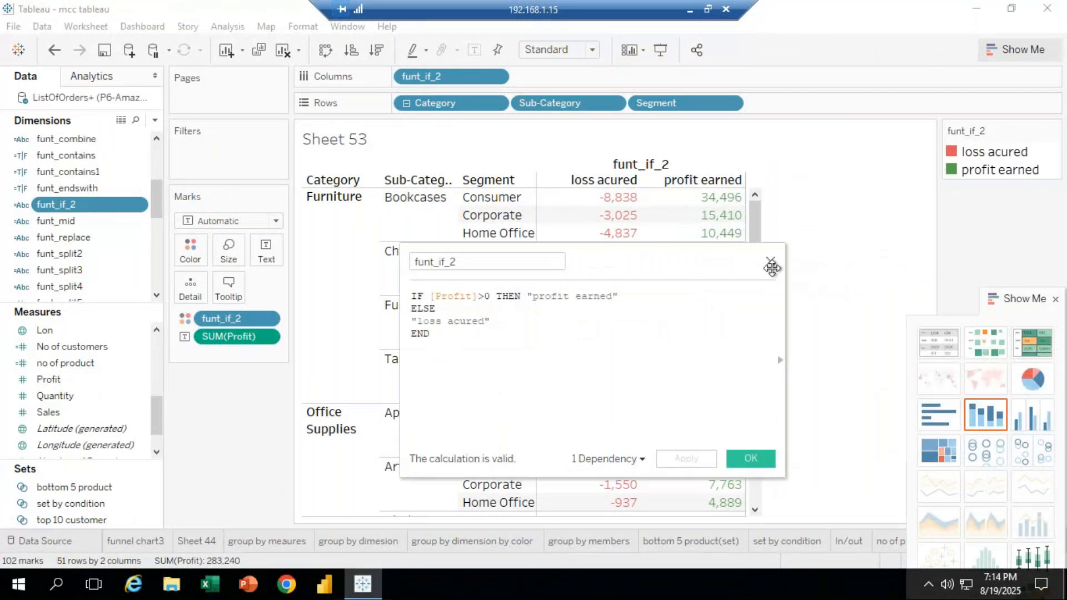
{"action": "left_click", "coordinate": [771, 261]}
{"action": "left_click_drag", "start_coordinate": [1021, 295], "coordinate": [1058, 64]}
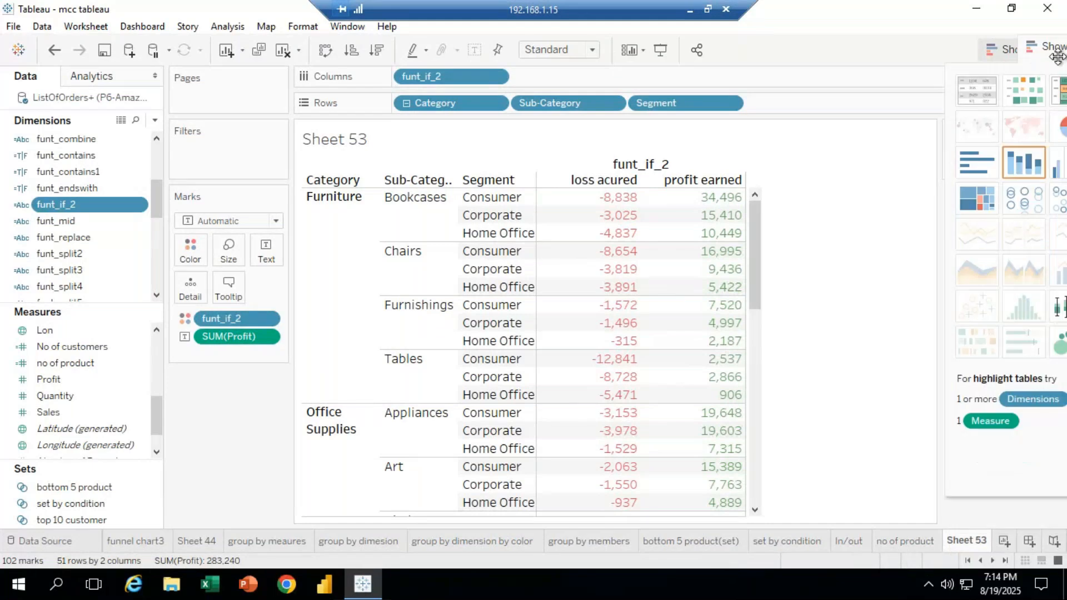
Rename Sheet 53 as profit/loss.
{"action": "right_click", "coordinate": [967, 540]}
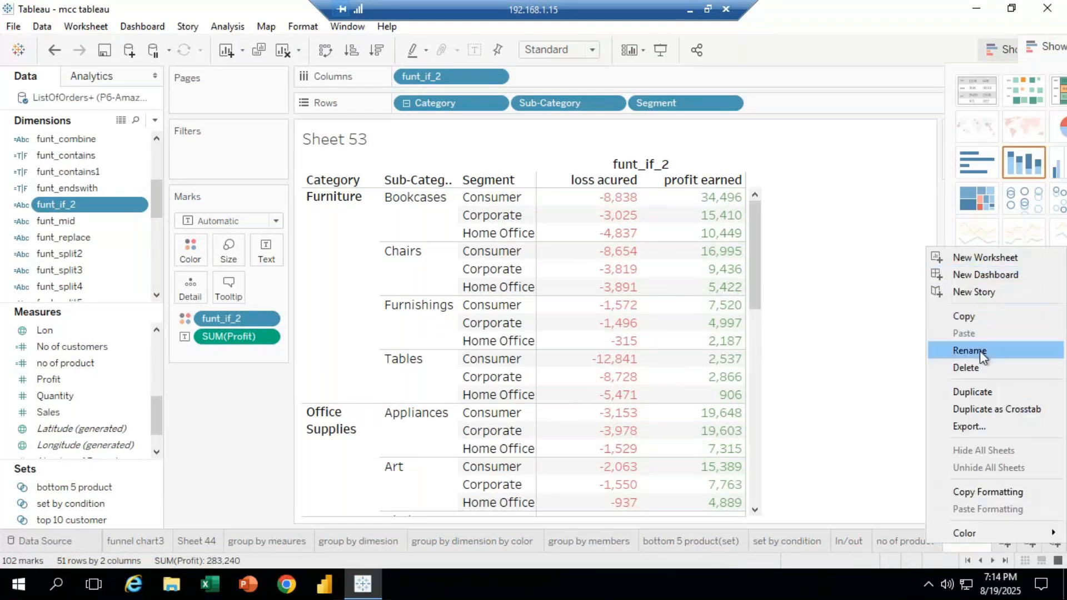
{"action": "left_click", "coordinate": [979, 351]}
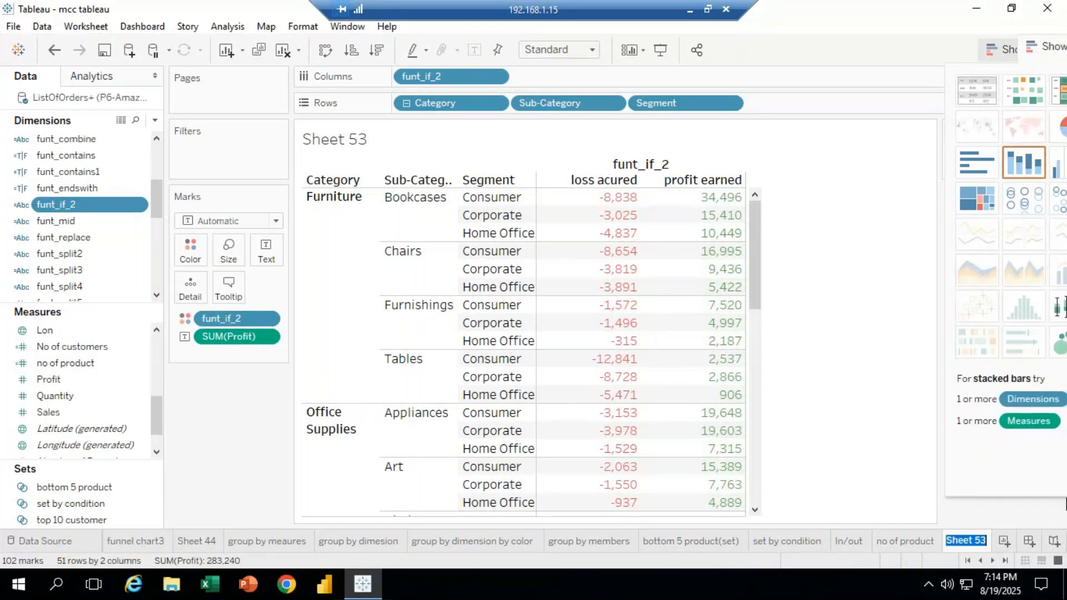
{"action": "key", "text": "BackSpace"}
{"action": "type", "text": "profit"}
{"action": "type", "text": "s"}
{"action": "key", "text": "Return"}
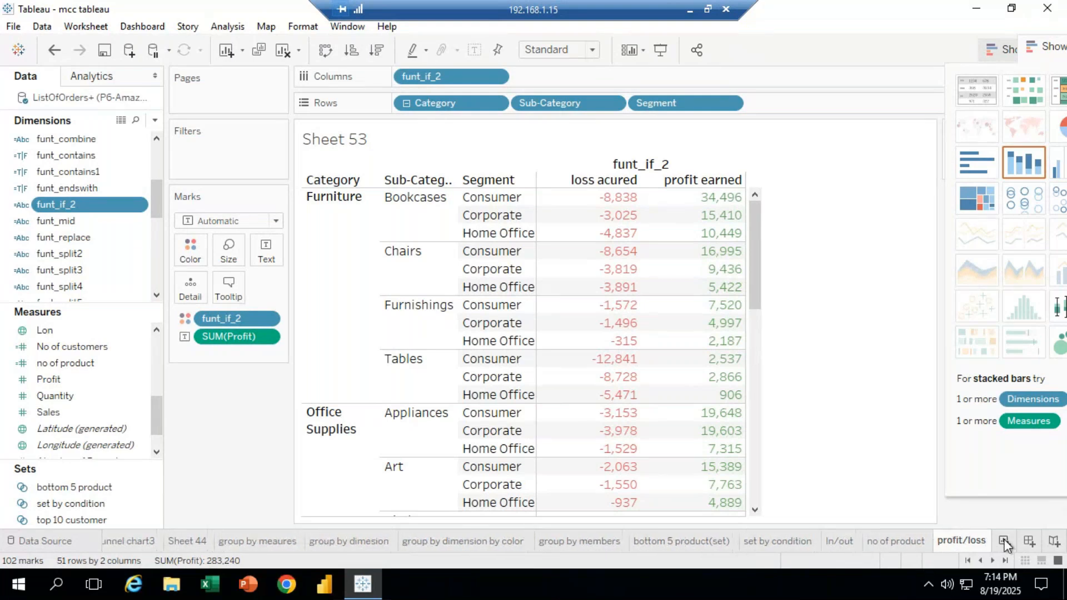
Create a new worksheet that lays out Category in rows against funt_if_2 in columns.
{"action": "left_click", "coordinate": [1004, 541]}
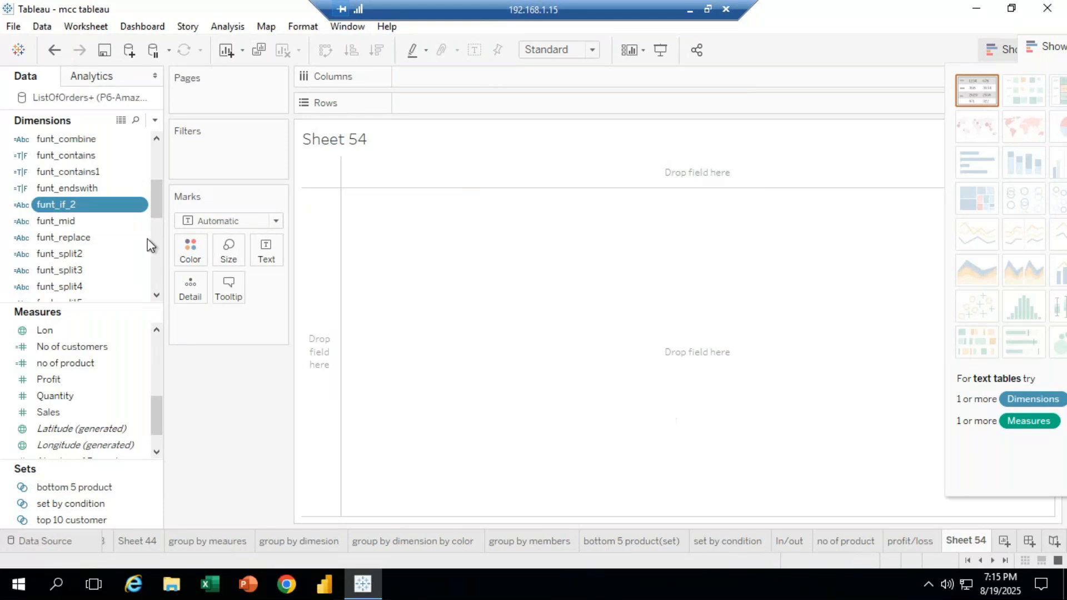
{"action": "left_click_drag", "start_coordinate": [157, 208], "coordinate": [159, 174]}
{"action": "left_click", "coordinate": [117, 189]}
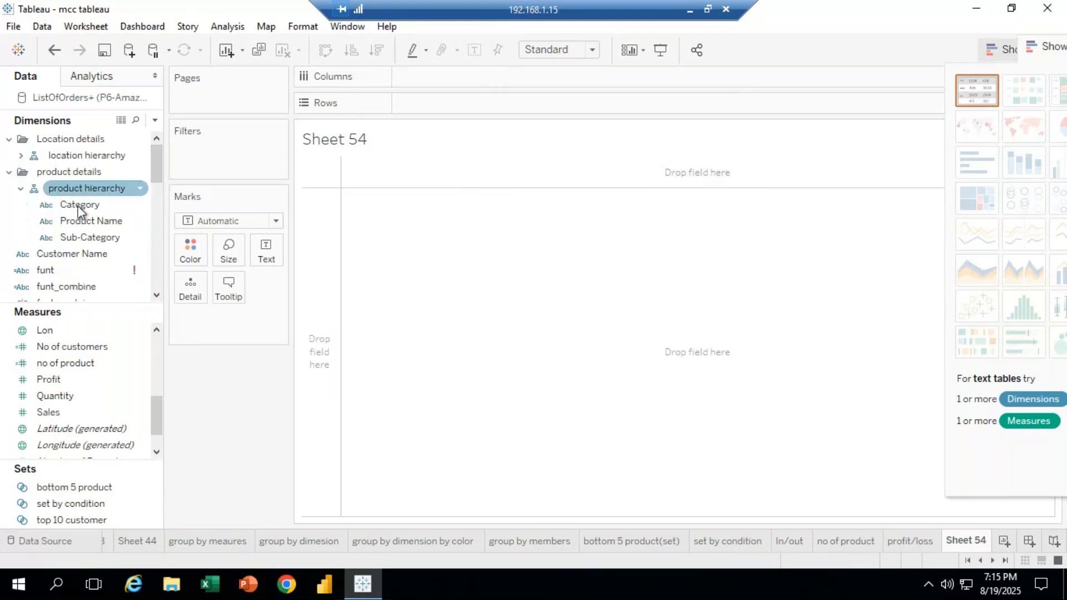
{"action": "left_click", "coordinate": [78, 205]}
{"action": "left_click_drag", "start_coordinate": [78, 206], "coordinate": [429, 109]}
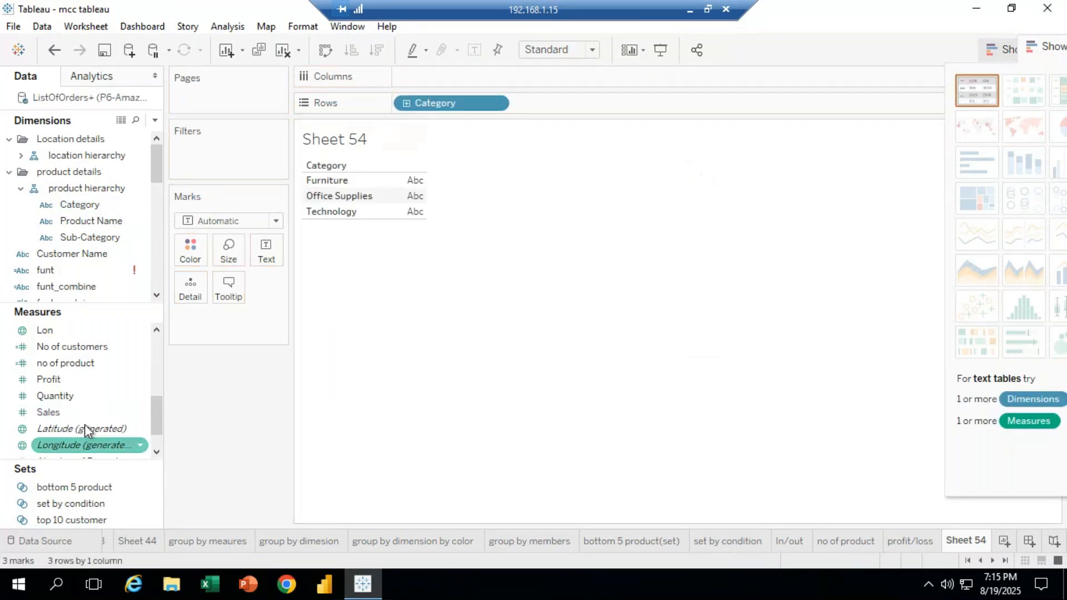
{"action": "left_click_drag", "start_coordinate": [159, 162], "coordinate": [156, 201]}
{"action": "left_click_drag", "start_coordinate": [53, 238], "coordinate": [420, 78]}
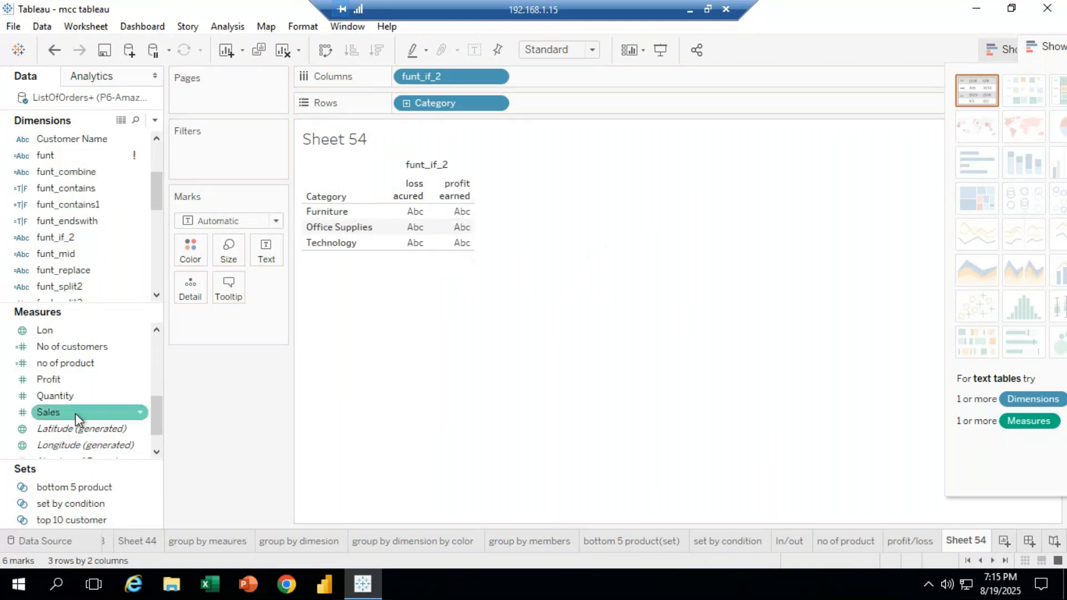
Fill the category table with Profit as the text values.
{"action": "mouse_move", "coordinate": [159, 419]}
{"action": "left_mouse_down"}
{"action": "mouse_move", "coordinate": [159, 429]}
{"action": "mouse_move", "coordinate": [159, 411]}
{"action": "left_mouse_up"}
{"action": "left_click_drag", "start_coordinate": [45, 398], "coordinate": [267, 257]}
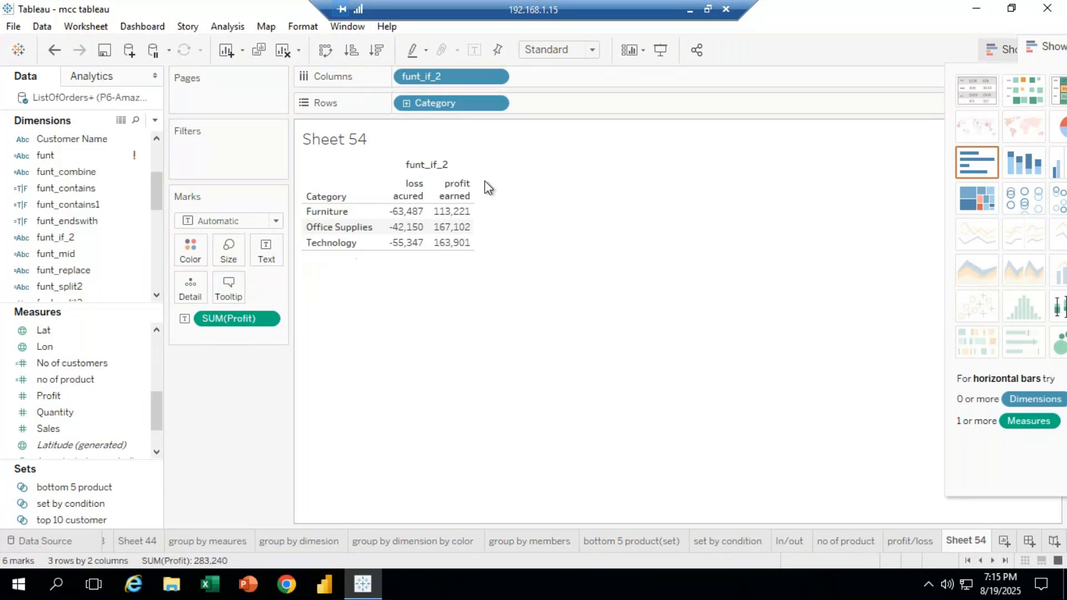
{"action": "mouse_move", "coordinate": [414, 226]}
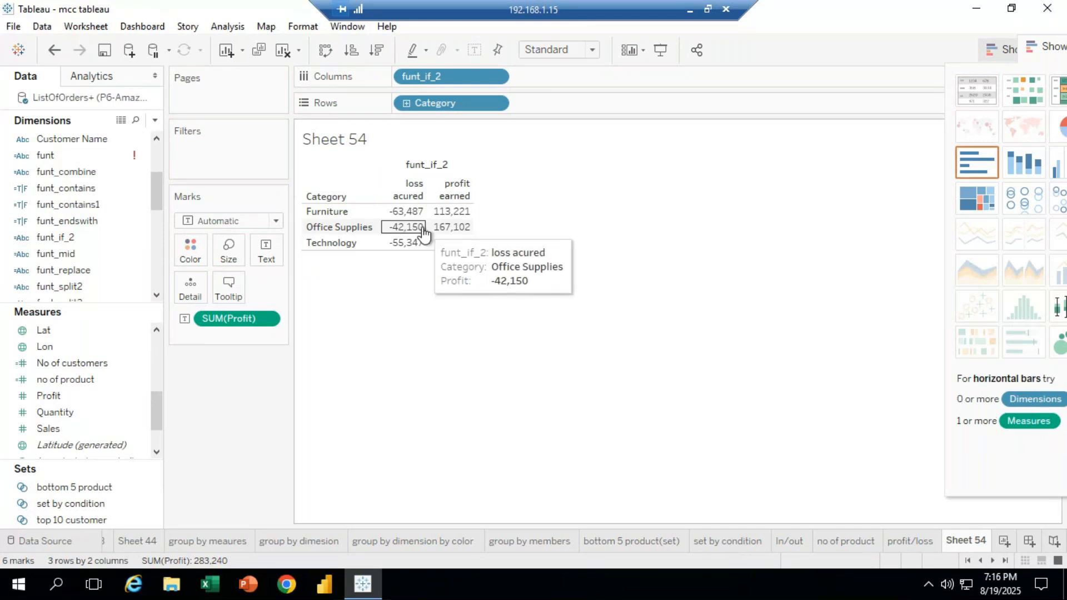
Convert the category table into pie charts and fit them to Entire View.
{"action": "left_click", "coordinate": [1060, 127]}
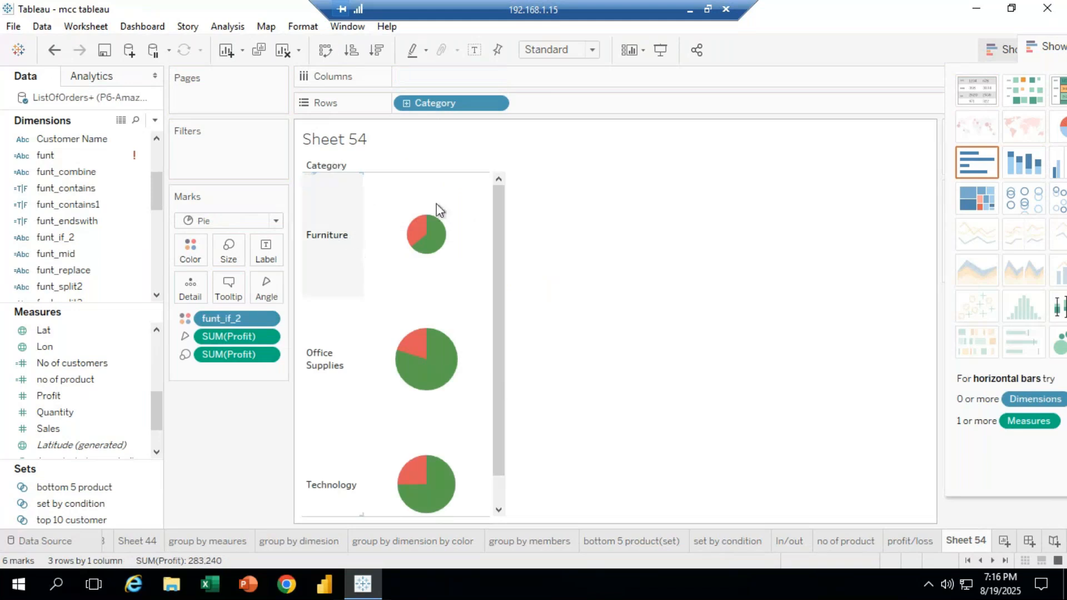
{"action": "left_click", "coordinate": [594, 50]}
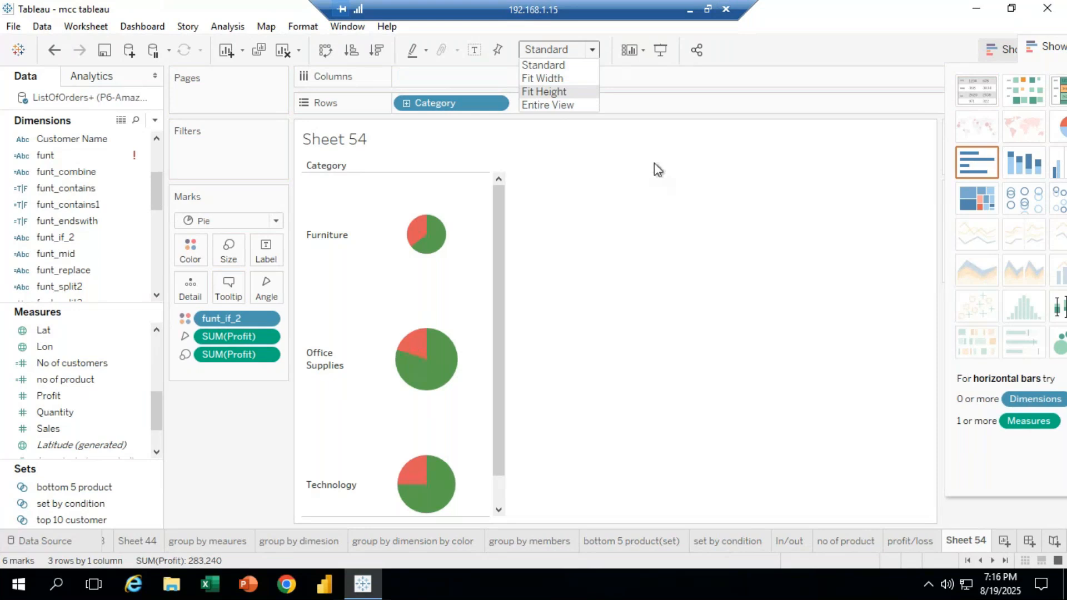
{"action": "left_click", "coordinate": [644, 55]}
{"action": "left_click", "coordinate": [822, 199]}
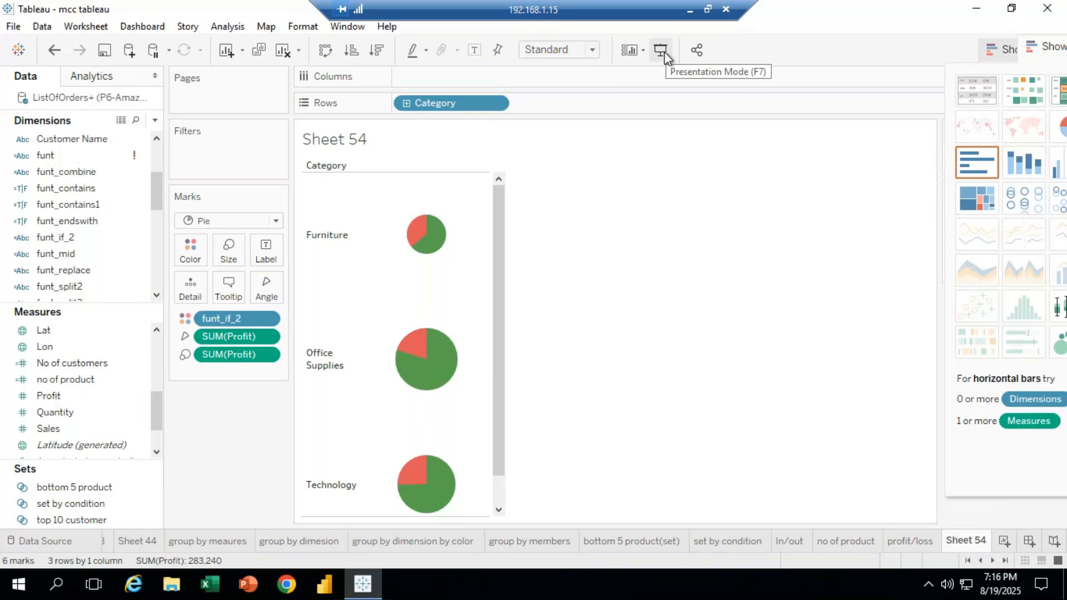
{"action": "left_click", "coordinate": [592, 49]}
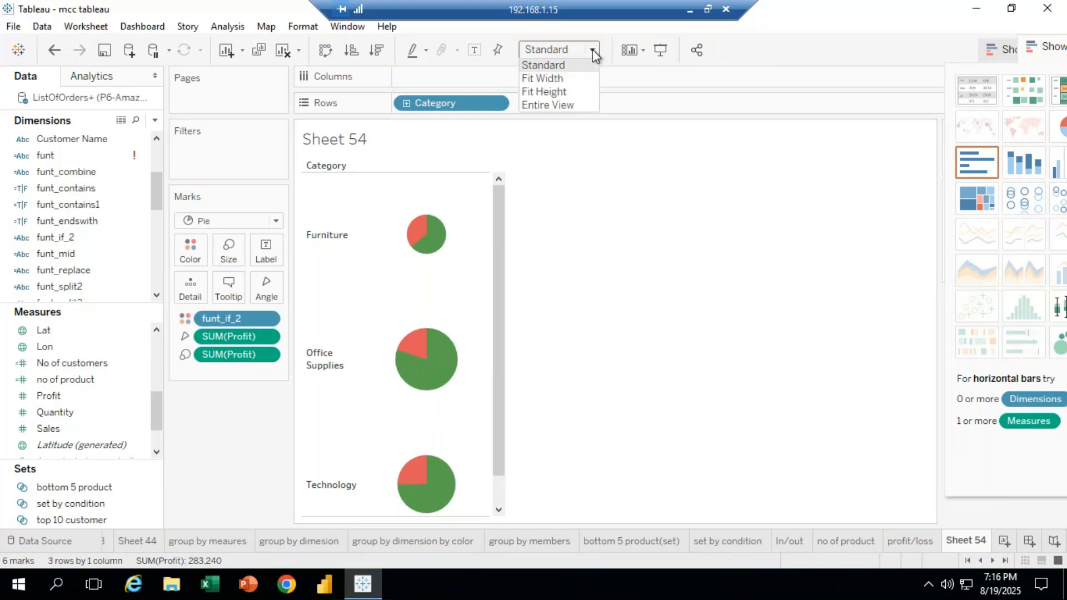
{"action": "left_click", "coordinate": [568, 104]}
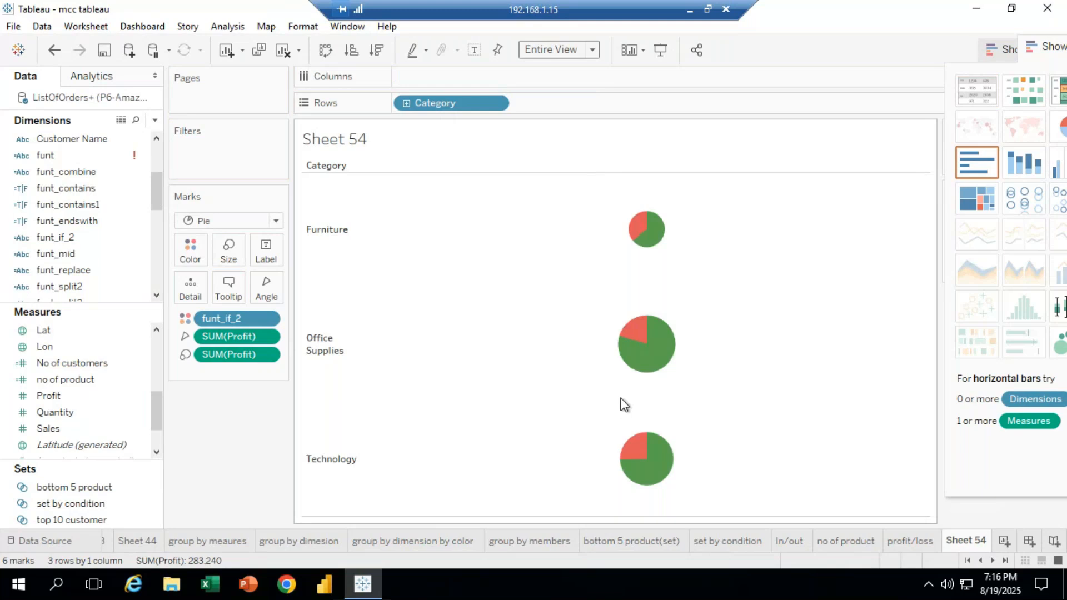
Label the pie slices with Profit and move the Show Me palette off the color legend to inspect the slices.
{"action": "mouse_move", "coordinate": [666, 459]}
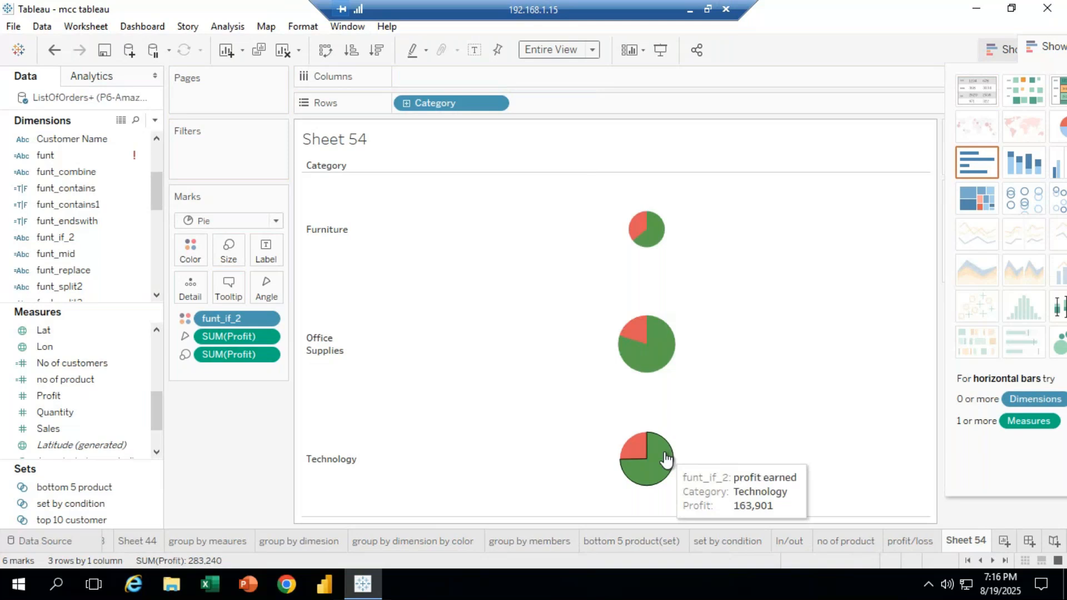
{"action": "left_click_drag", "start_coordinate": [71, 397], "coordinate": [273, 249]}
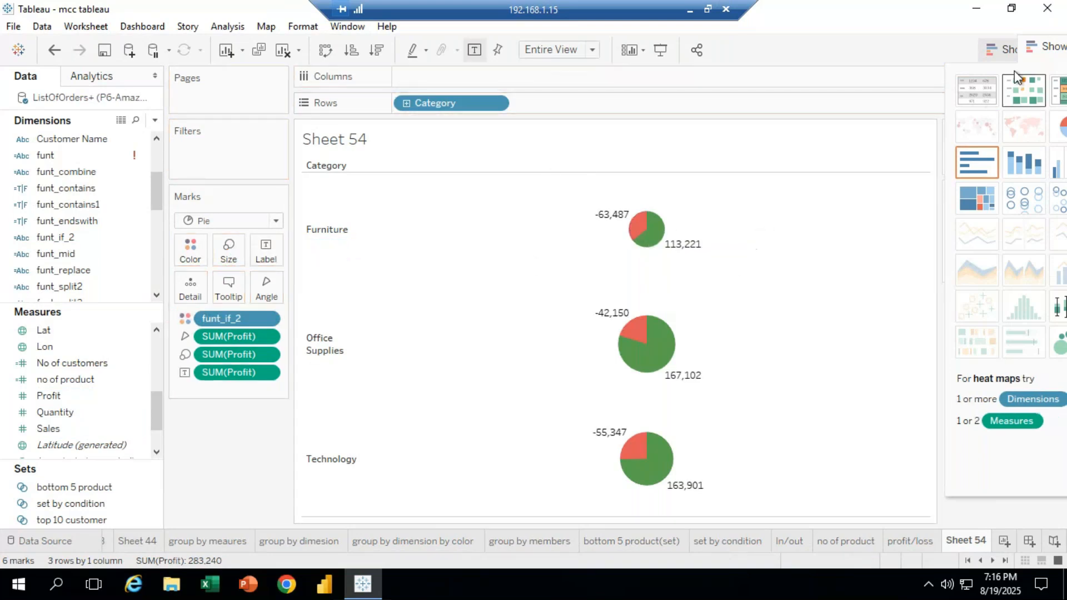
{"action": "left_click_drag", "start_coordinate": [1035, 53], "coordinate": [1062, 211]}
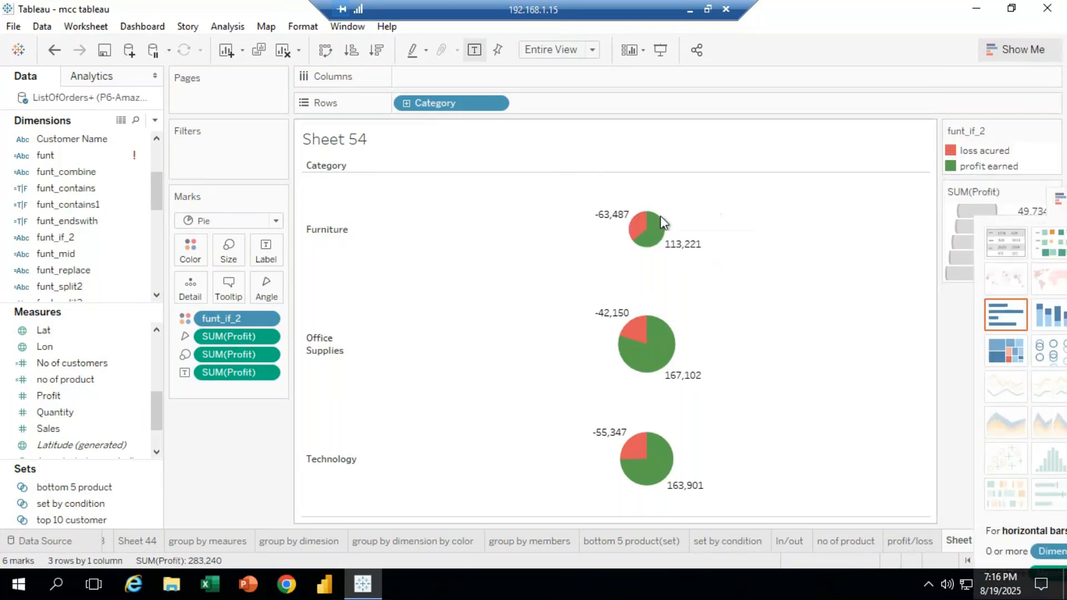
{"action": "mouse_move", "coordinate": [646, 337]}
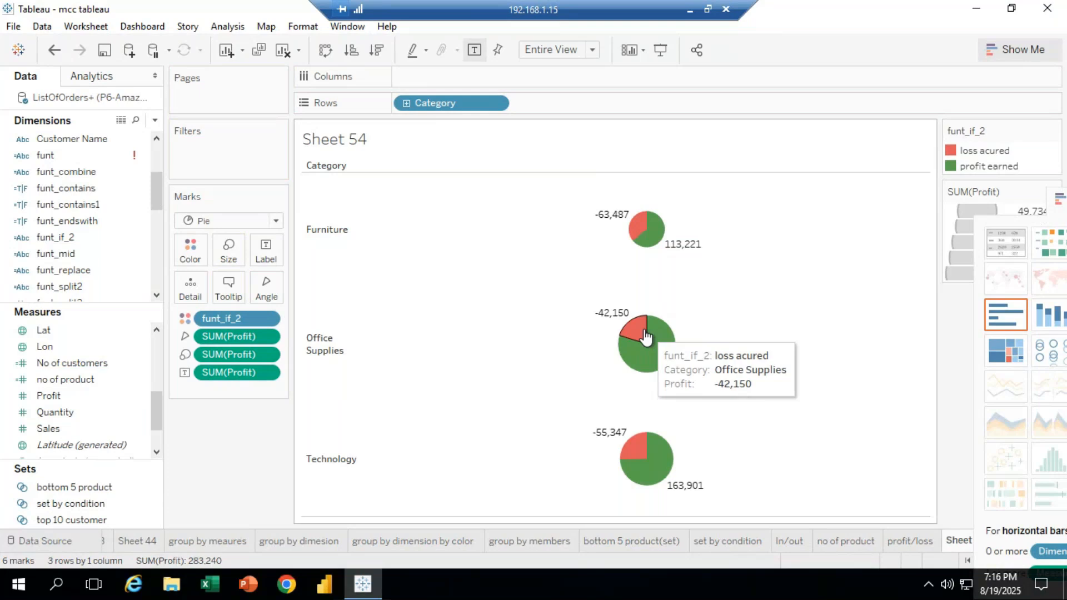
{"action": "mouse_move", "coordinate": [648, 359]}
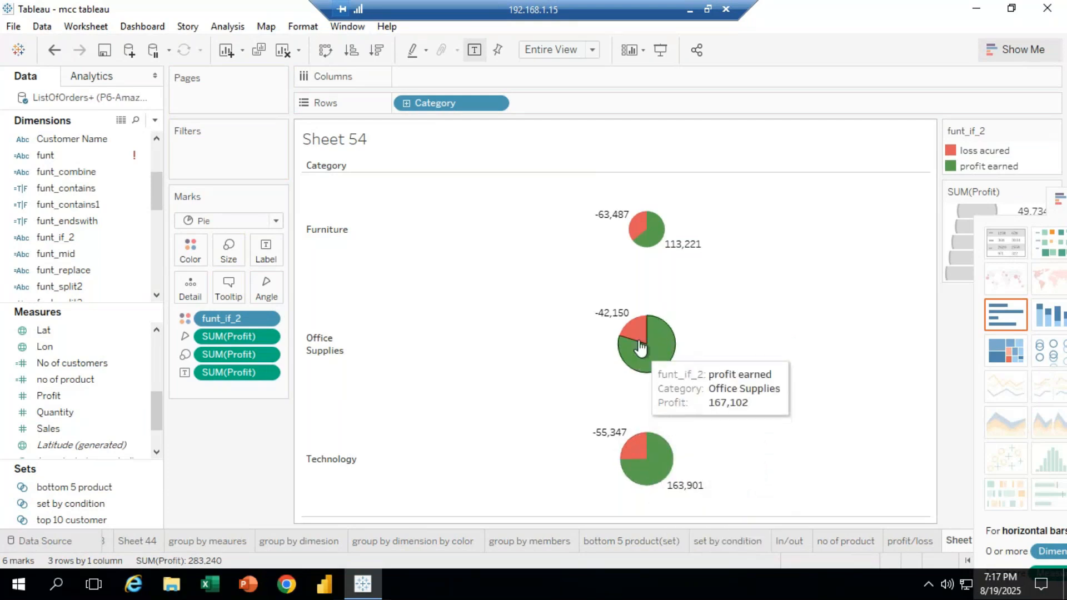
{"action": "mouse_move", "coordinate": [636, 226]}
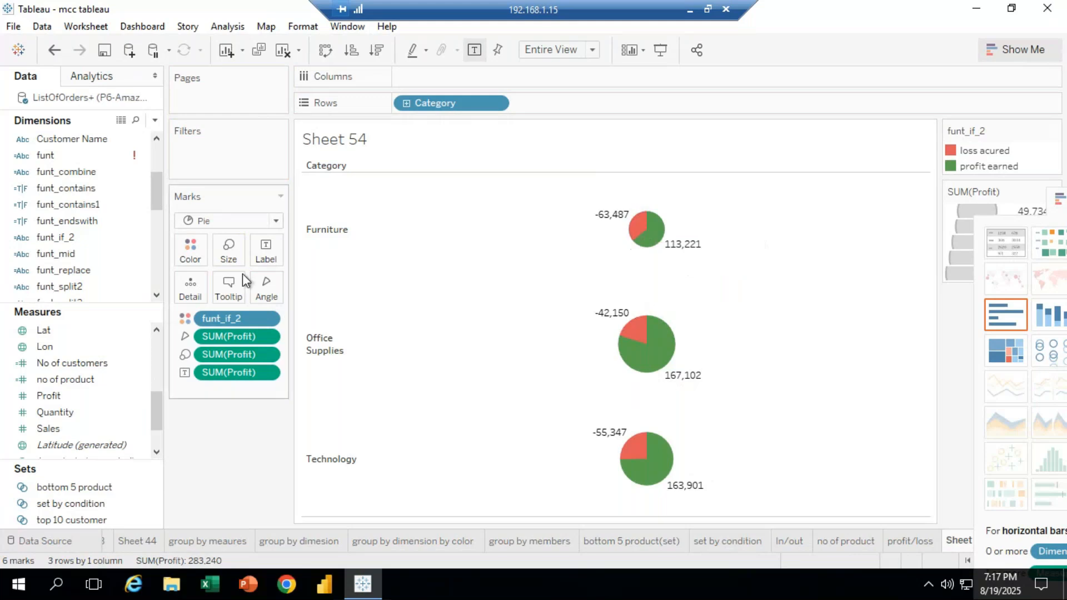
Enlarge the pie charts moderately using the mark size setting.
{"action": "left_click", "coordinate": [228, 257]}
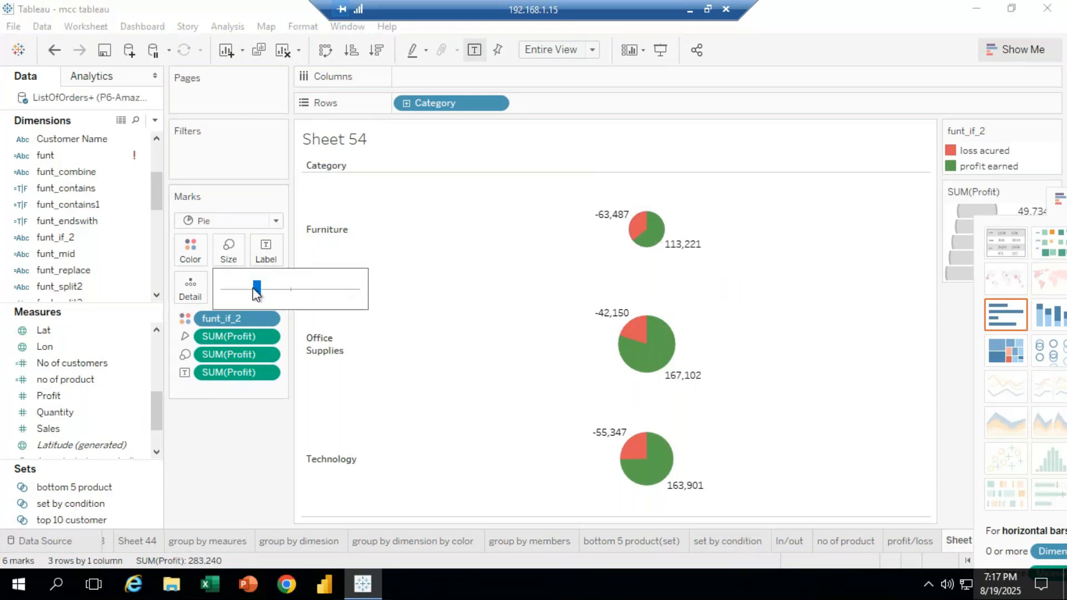
{"action": "left_click_drag", "start_coordinate": [257, 293], "coordinate": [272, 294]}
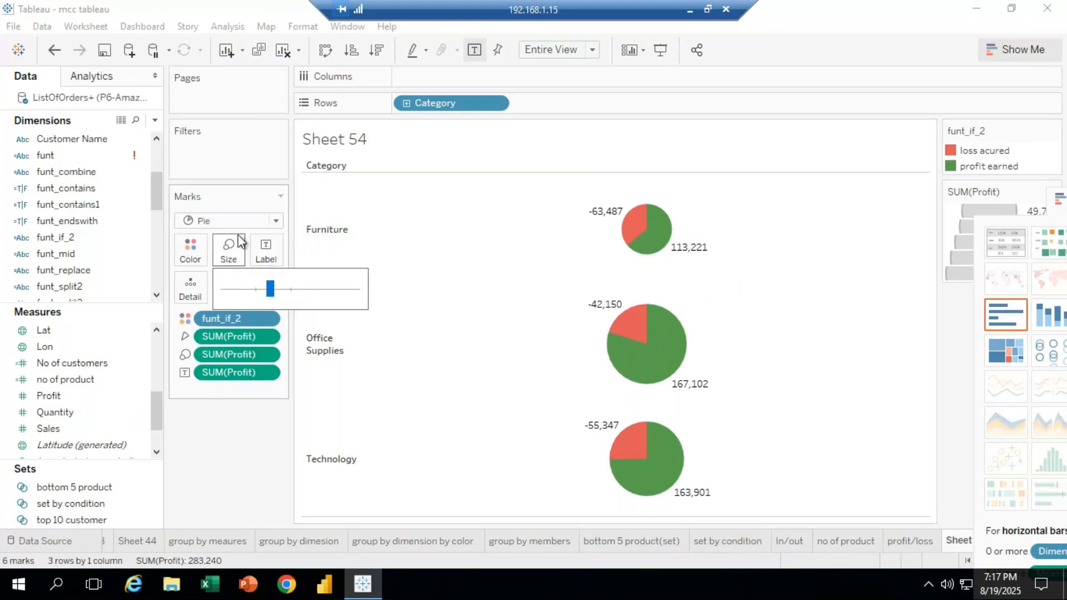
{"action": "left_click_drag", "start_coordinate": [274, 281], "coordinate": [278, 289]}
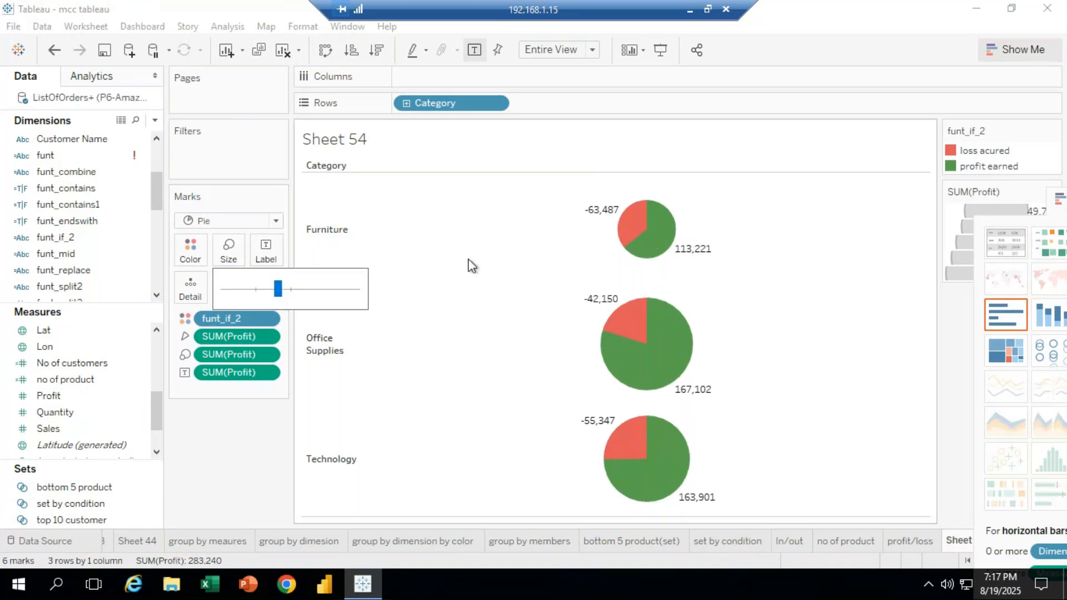
Change the category profit marks from Pie to Bar, and from Bar to Line.
{"action": "left_click", "coordinate": [280, 220]}
{"action": "left_click", "coordinate": [236, 253]}
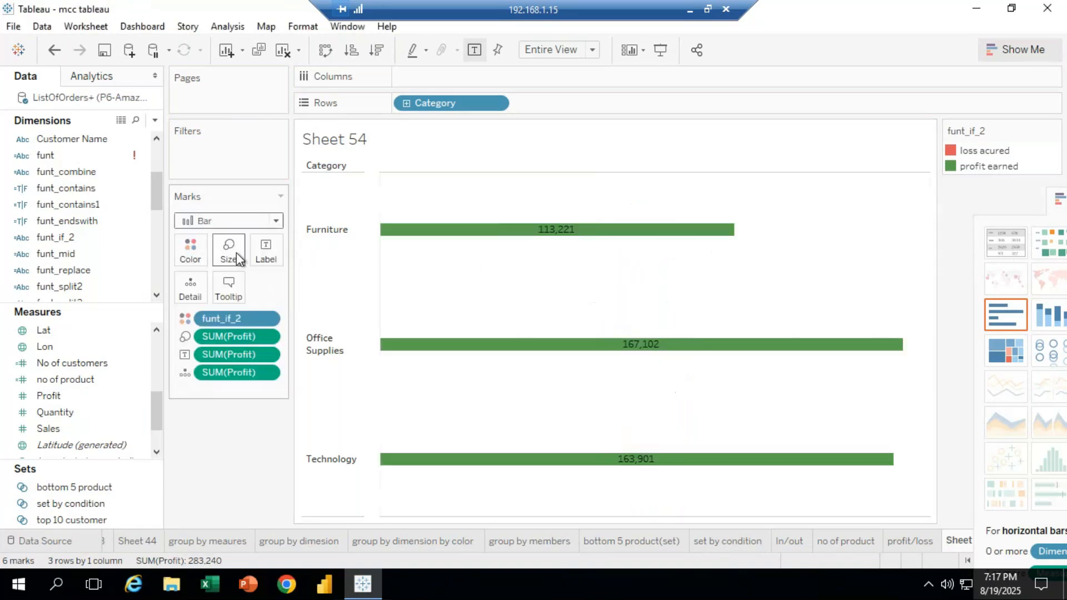
{"action": "left_click", "coordinate": [276, 221]}
{"action": "left_click", "coordinate": [238, 272]}
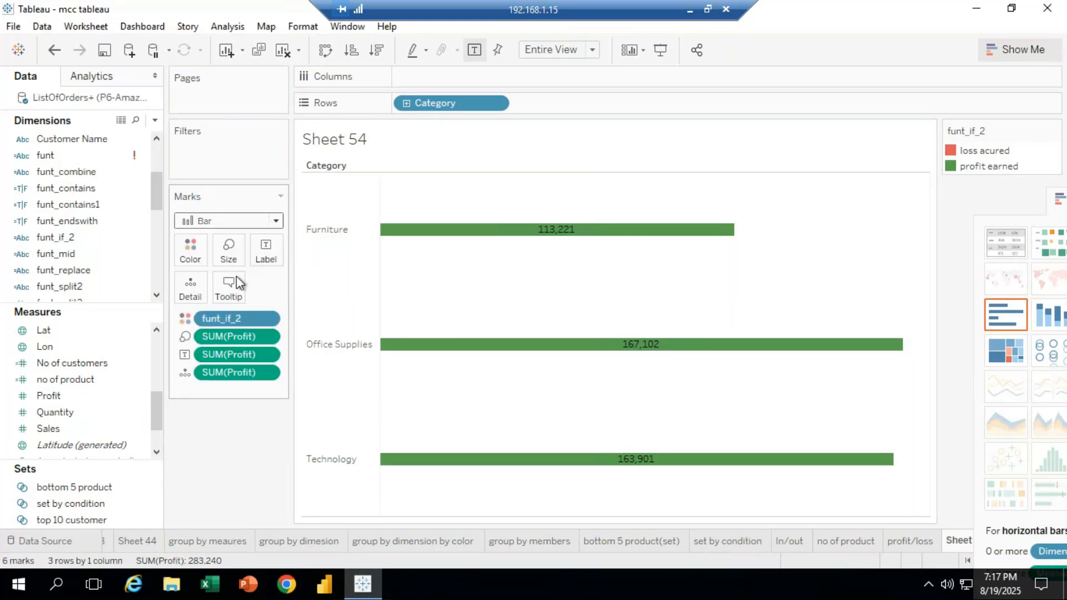
{"action": "mouse_move", "coordinate": [653, 381]}
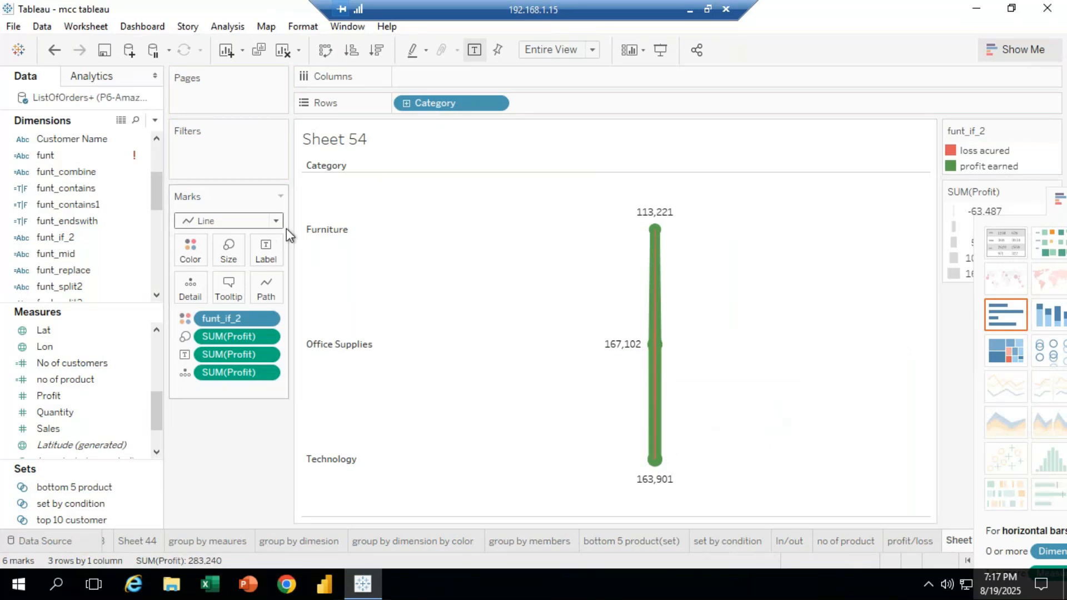
Try the Square and Circle mark types on the category profit chart.
{"action": "left_click", "coordinate": [274, 221]}
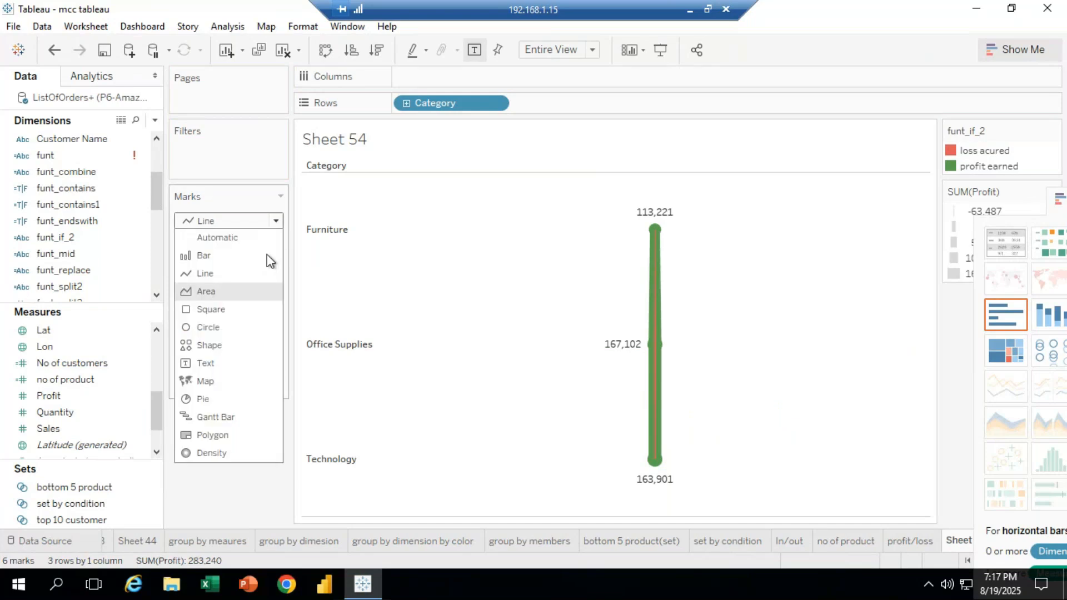
{"action": "left_click", "coordinate": [238, 310]}
{"action": "left_click", "coordinate": [275, 221]}
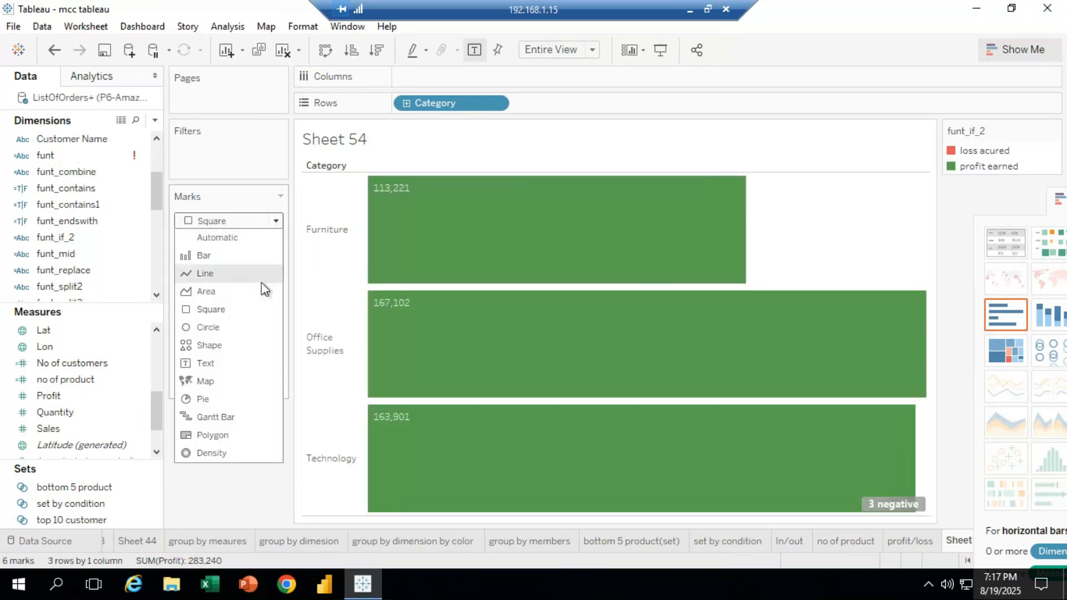
{"action": "left_click", "coordinate": [253, 330]}
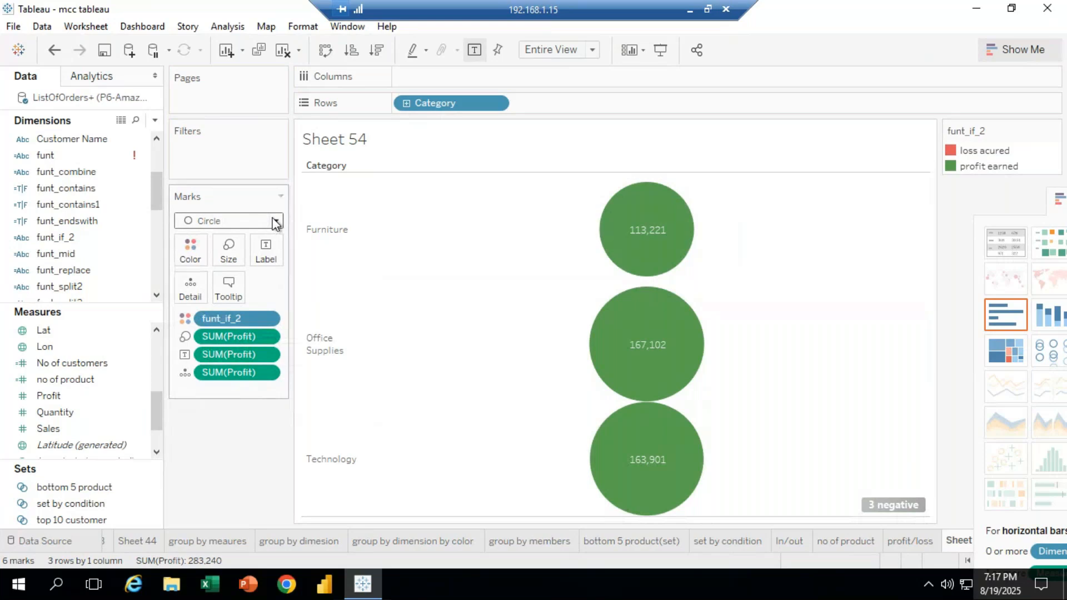
Change the mark type to Text and move the Show Me palette clear of the profit values to inspect them.
{"action": "left_click", "coordinate": [275, 221]}
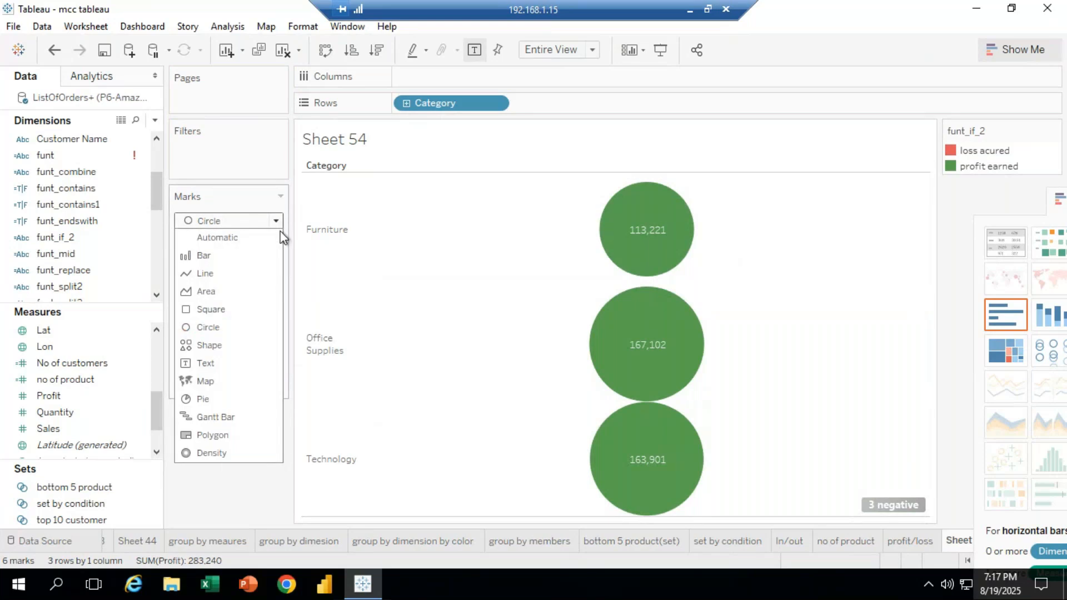
{"action": "left_click", "coordinate": [251, 366]}
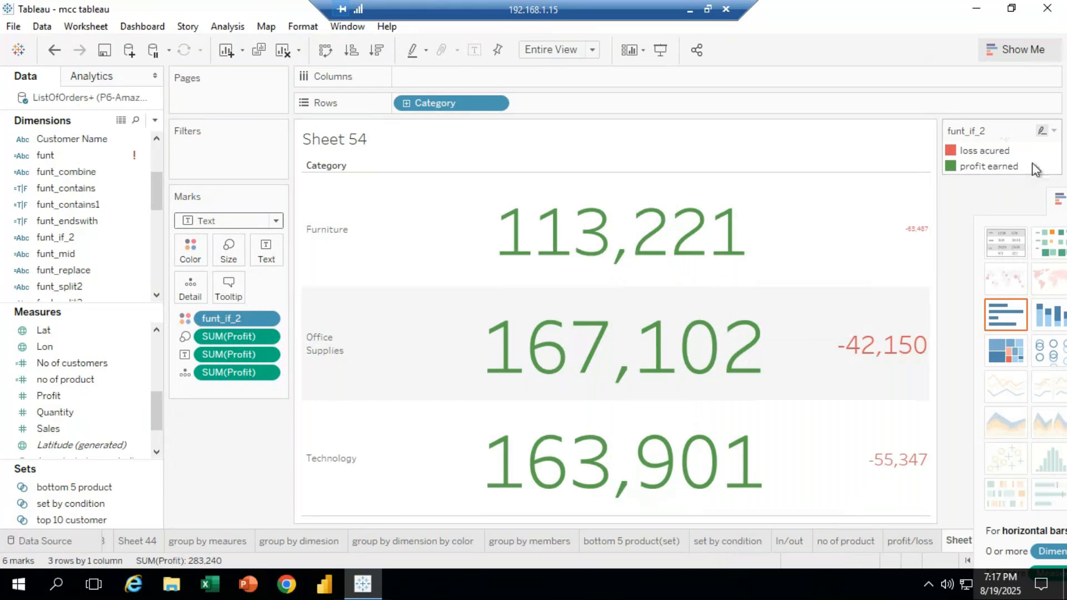
{"action": "left_click_drag", "start_coordinate": [1057, 198], "coordinate": [25, 328]}
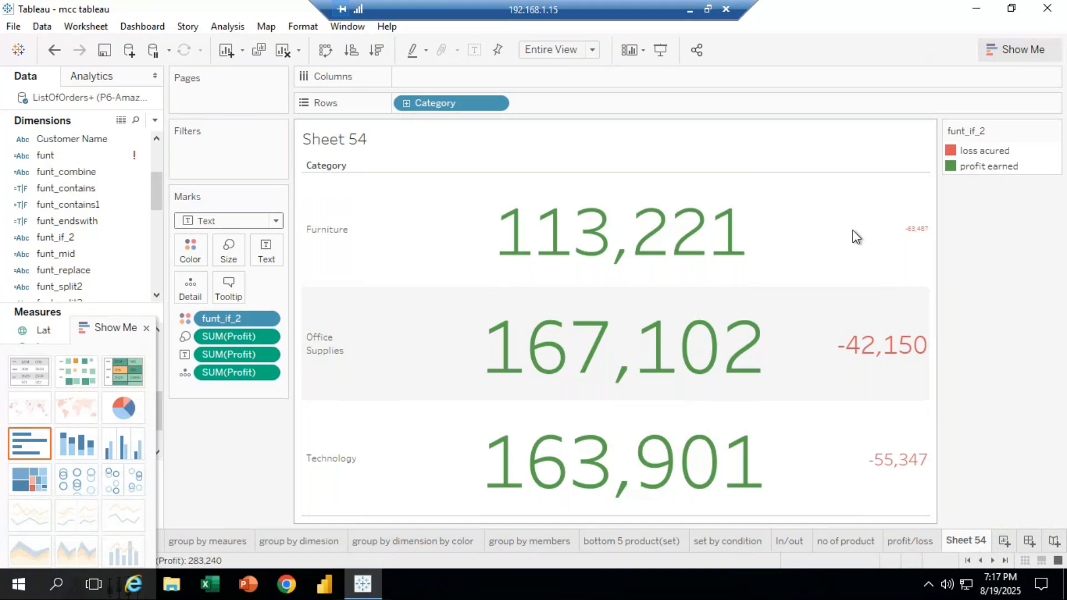
{"action": "mouse_move", "coordinate": [552, 236]}
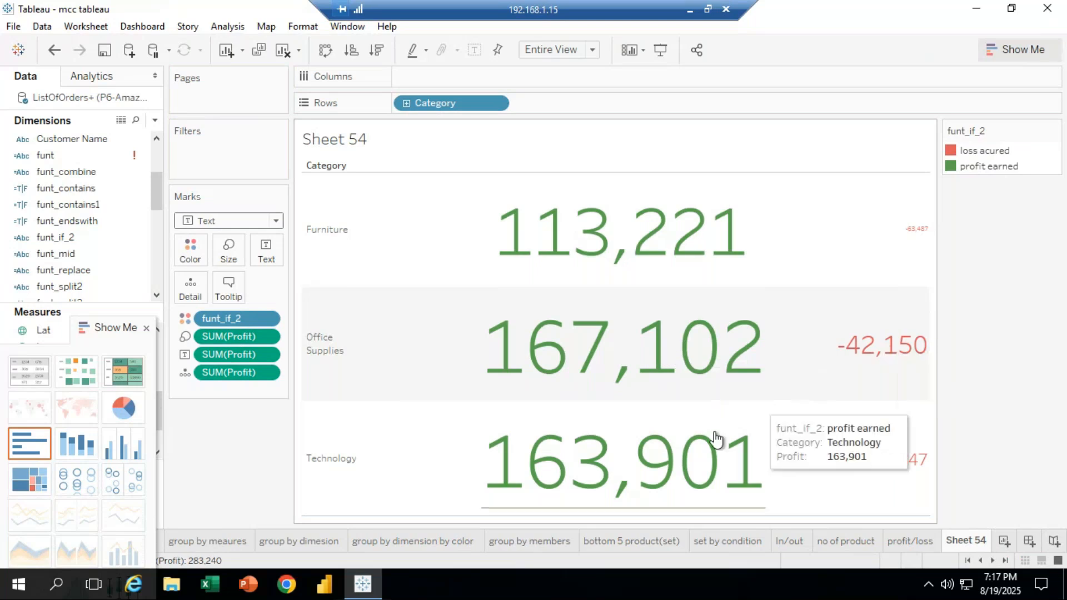
{"action": "mouse_move", "coordinate": [901, 464]}
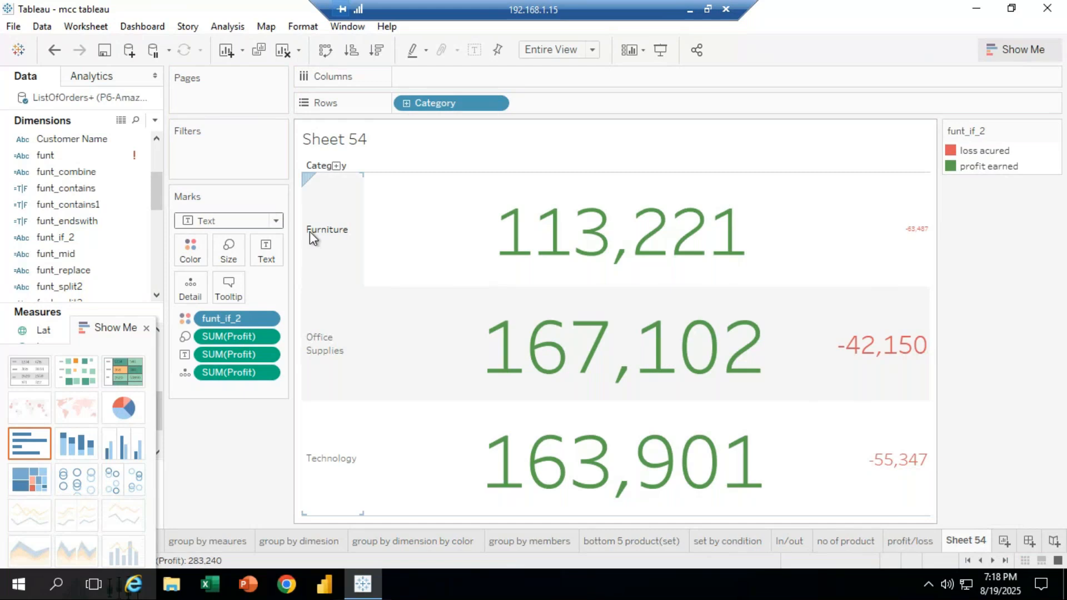
Switch the category profit marks to Pie, and from Pie to Gantt Bar.
{"action": "left_click", "coordinate": [275, 222]}
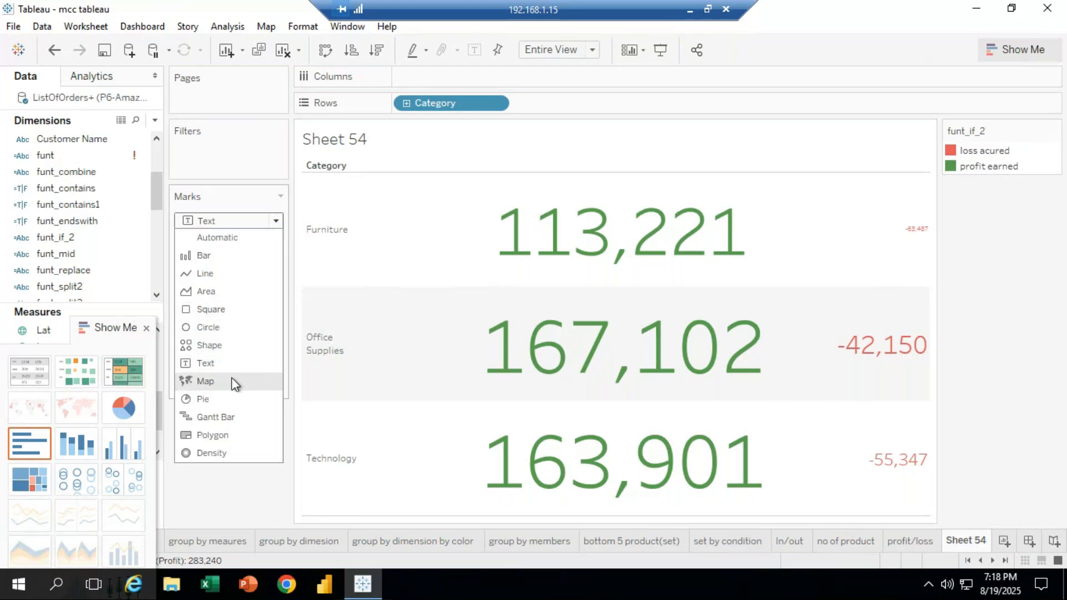
{"action": "left_click", "coordinate": [212, 401]}
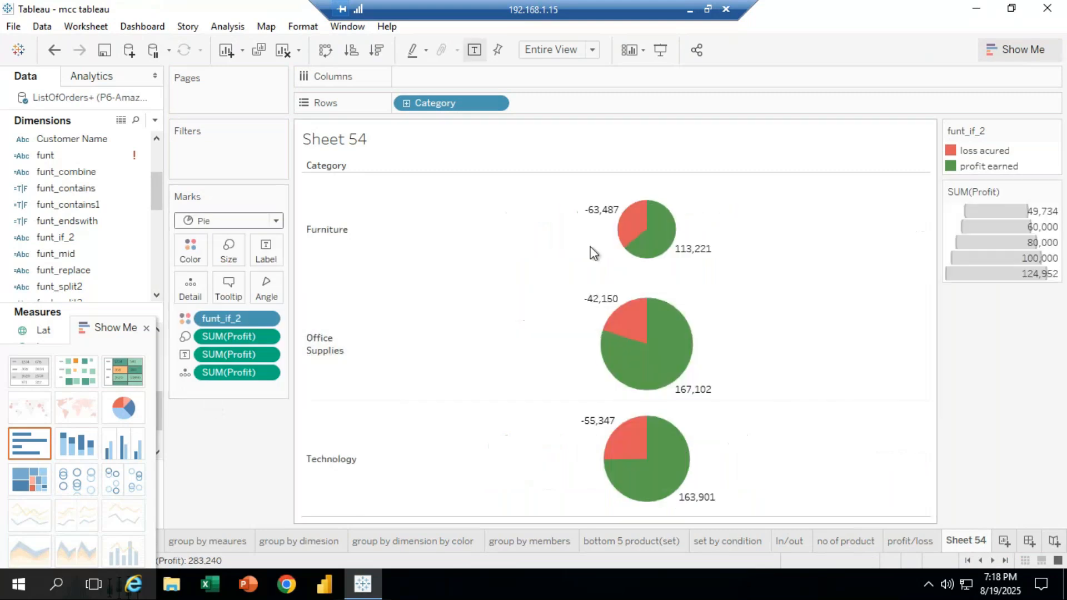
{"action": "left_click", "coordinate": [275, 221]}
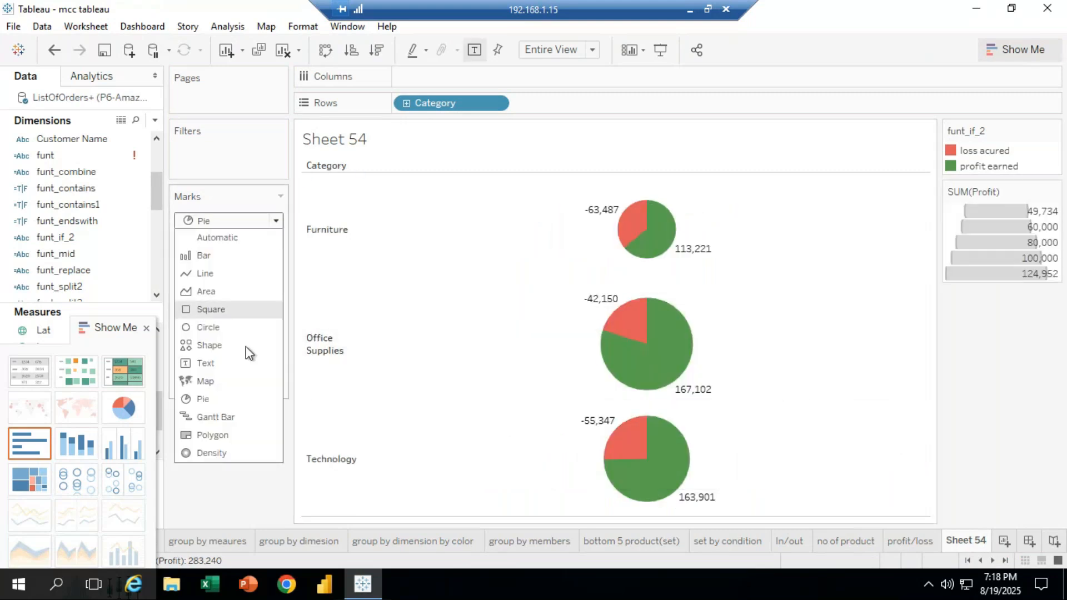
{"action": "left_click", "coordinate": [236, 418]}
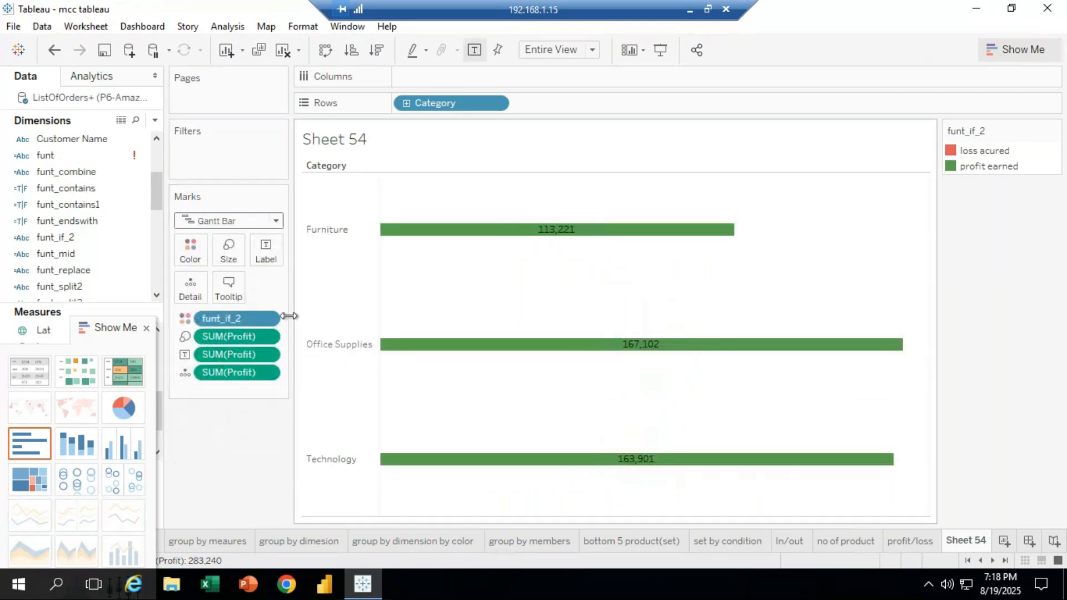
Try the Polygon mark type on the chart and return the marks to Pie.
{"action": "left_click", "coordinate": [278, 224]}
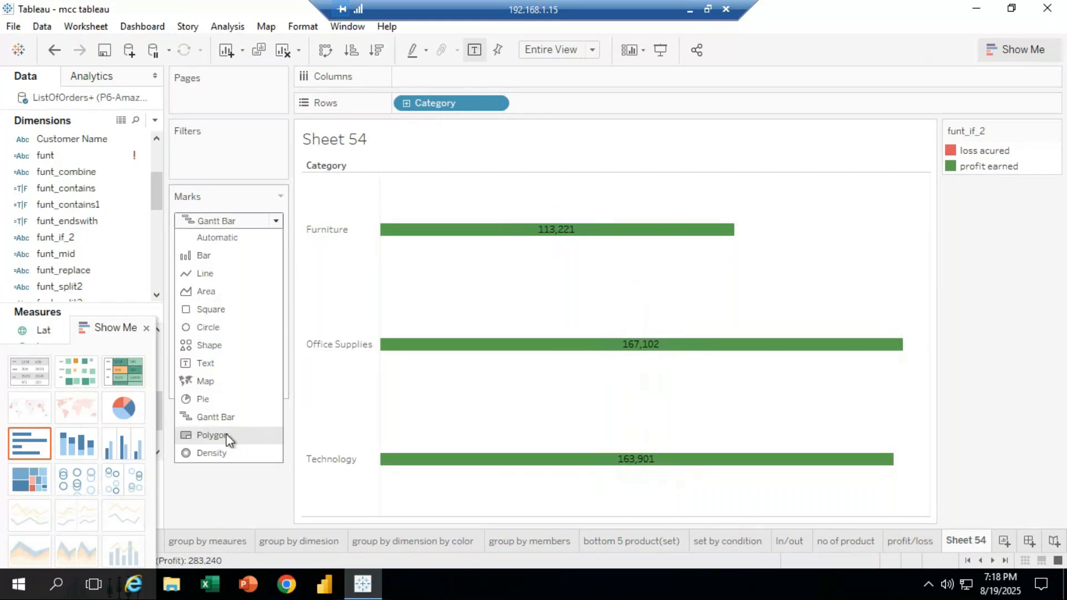
{"action": "left_click", "coordinate": [212, 435]}
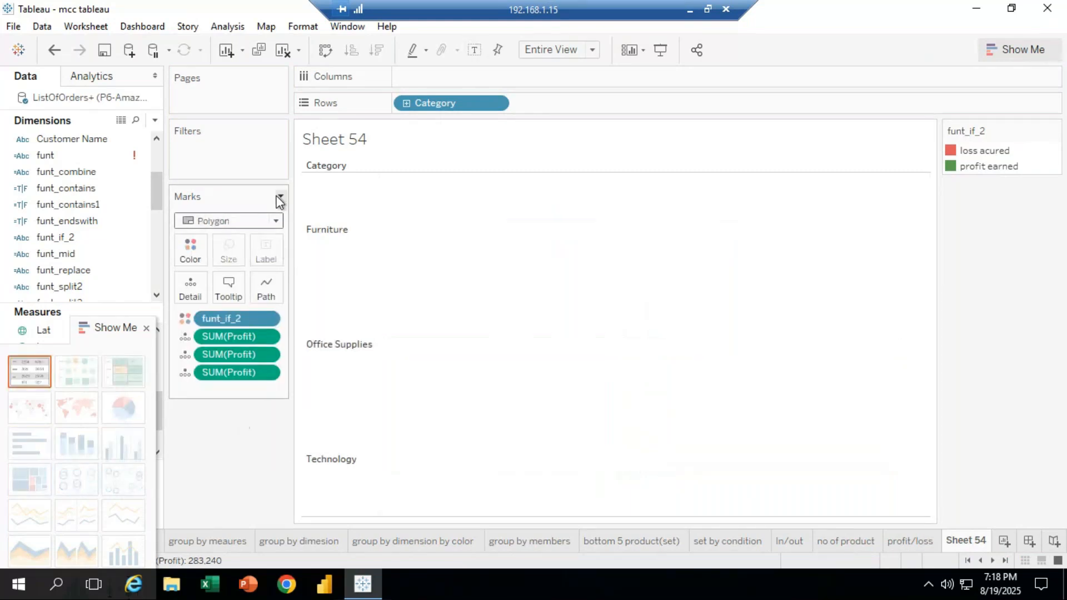
{"action": "left_click", "coordinate": [275, 221]}
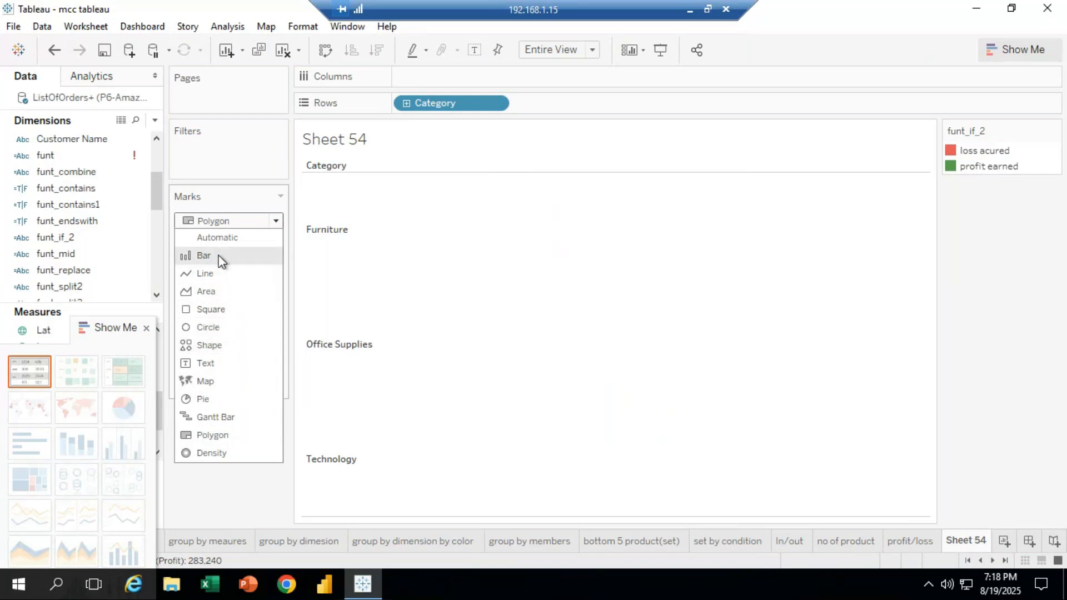
{"action": "left_click", "coordinate": [209, 399]}
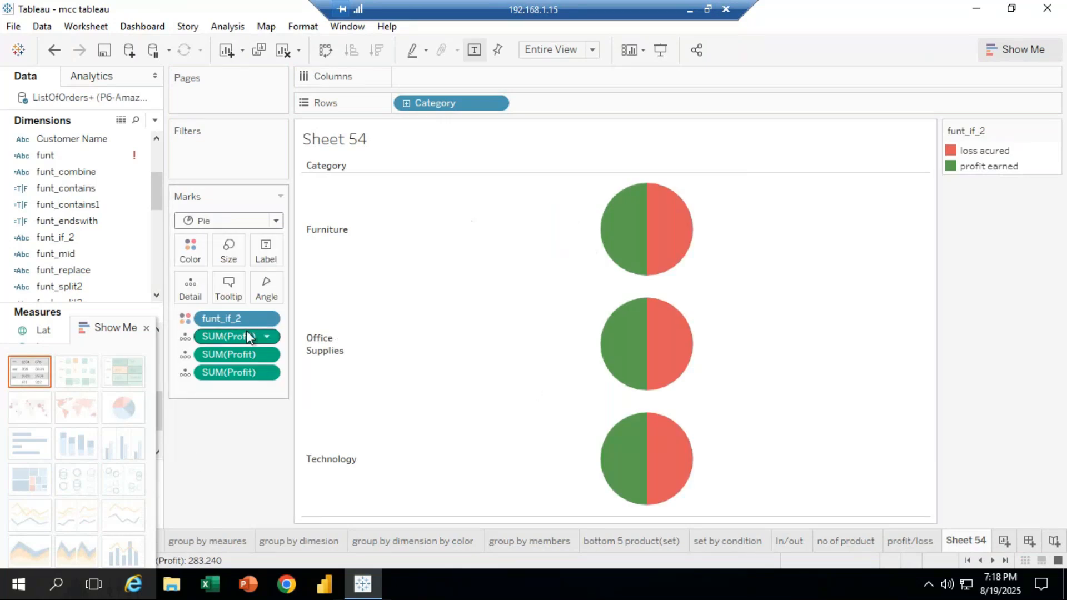
Undo the recent mark type changes back to the Text marks, and set the mark type to Pie.
{"action": "left_click", "coordinate": [62, 50]}
{"action": "left_click", "coordinate": [62, 50]}
{"action": "left_click", "coordinate": [62, 50]}
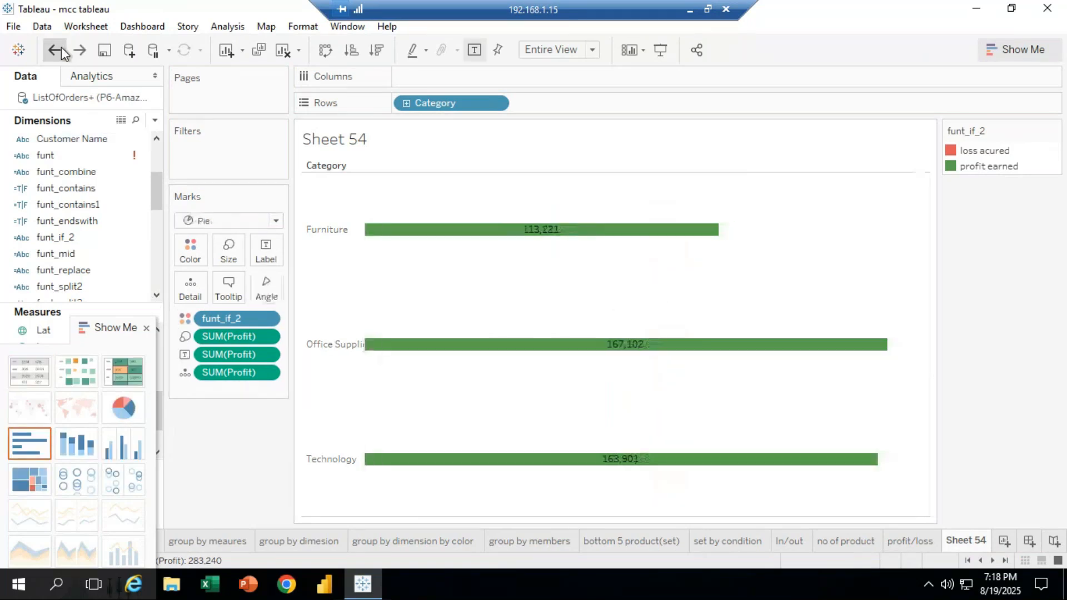
{"action": "left_click", "coordinate": [63, 50]}
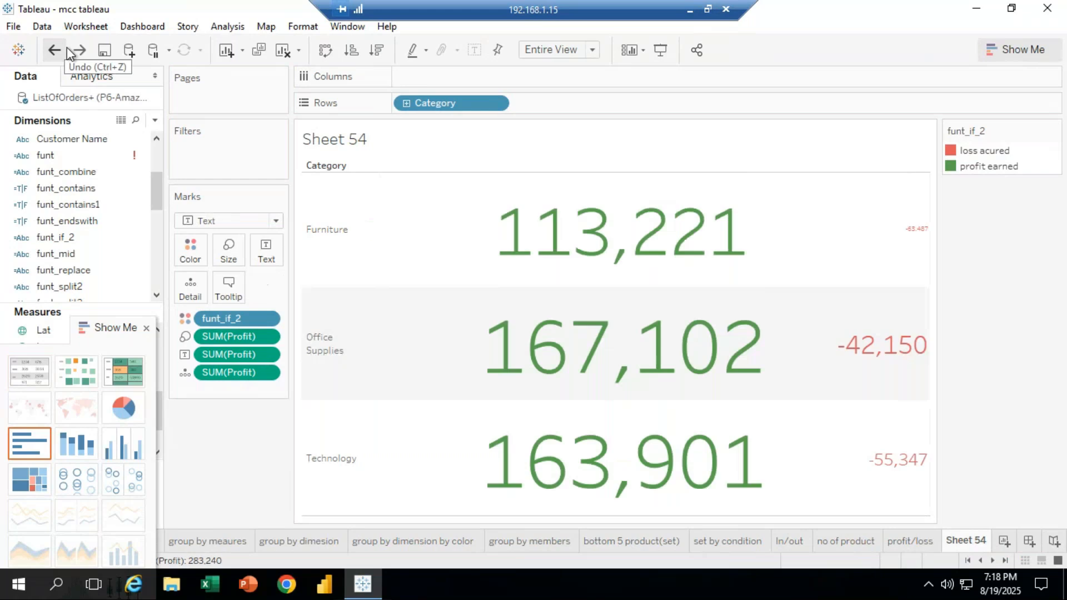
{"action": "left_click", "coordinate": [271, 222]}
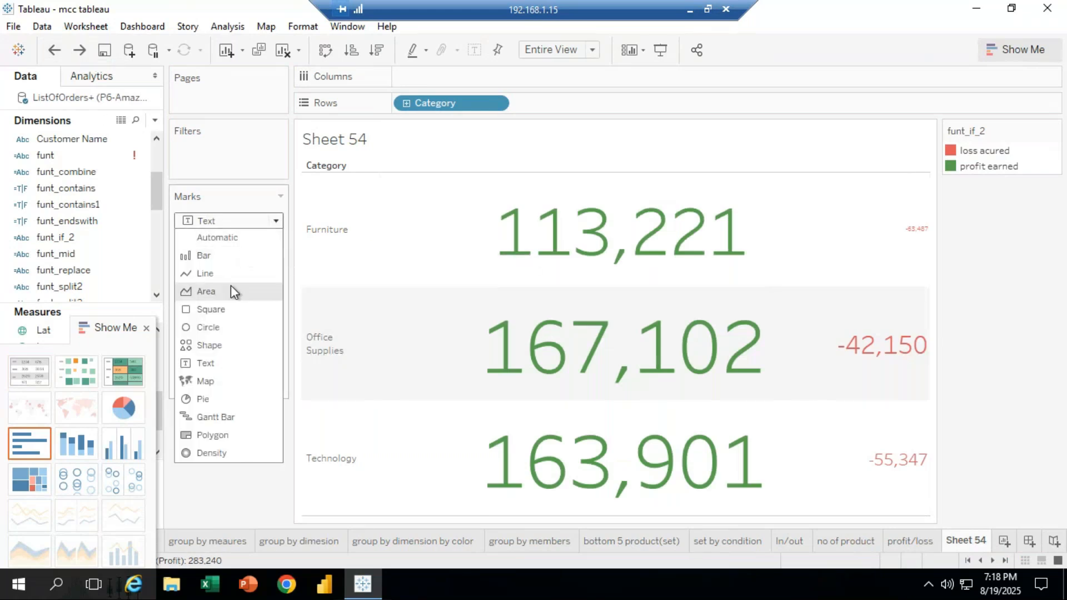
{"action": "left_click", "coordinate": [203, 399]}
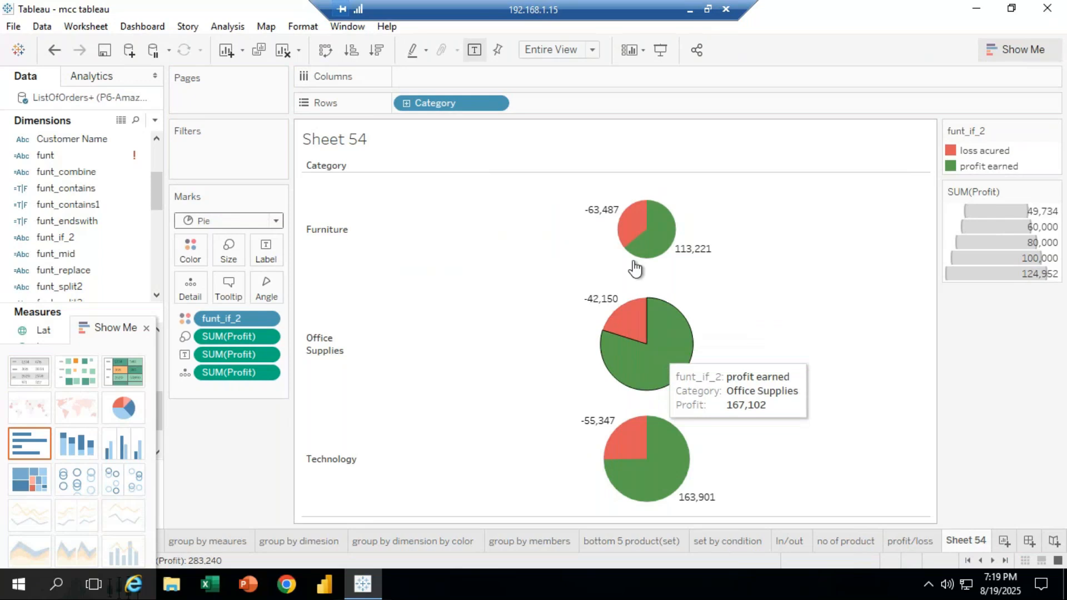
Highlight loss acured from the color legend and examine the loss and profit slices of each category's pie individually.
{"action": "left_click", "coordinate": [986, 154]}
{"action": "left_click", "coordinate": [882, 242]}
{"action": "left_click", "coordinate": [634, 228]}
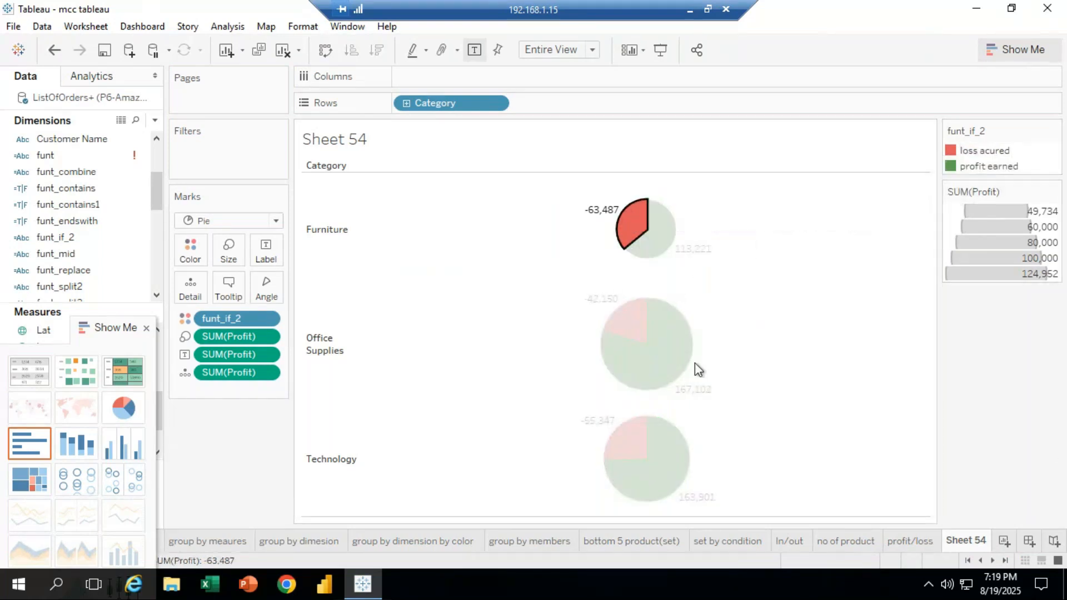
{"action": "left_click", "coordinate": [667, 245]}
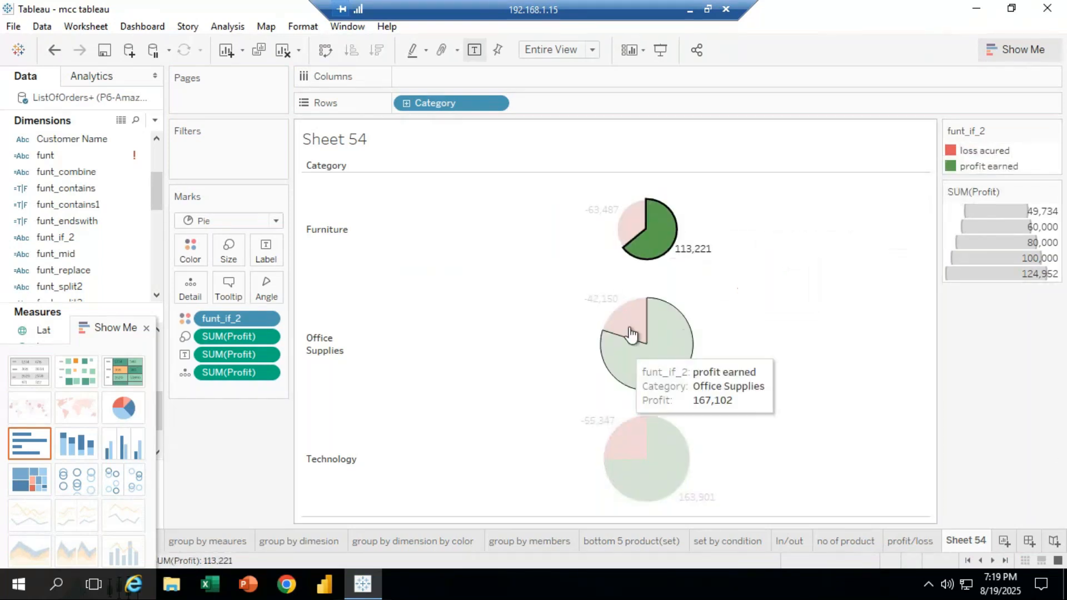
{"action": "left_click", "coordinate": [672, 346]}
{"action": "left_click", "coordinate": [637, 322]}
{"action": "left_click", "coordinate": [629, 427]}
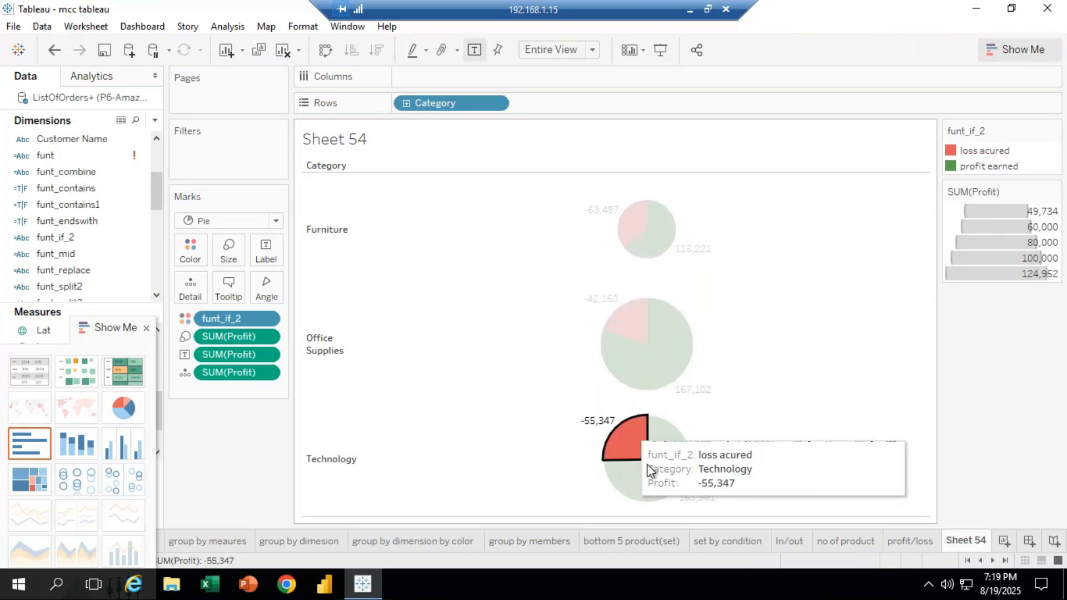
{"action": "left_click", "coordinate": [623, 483]}
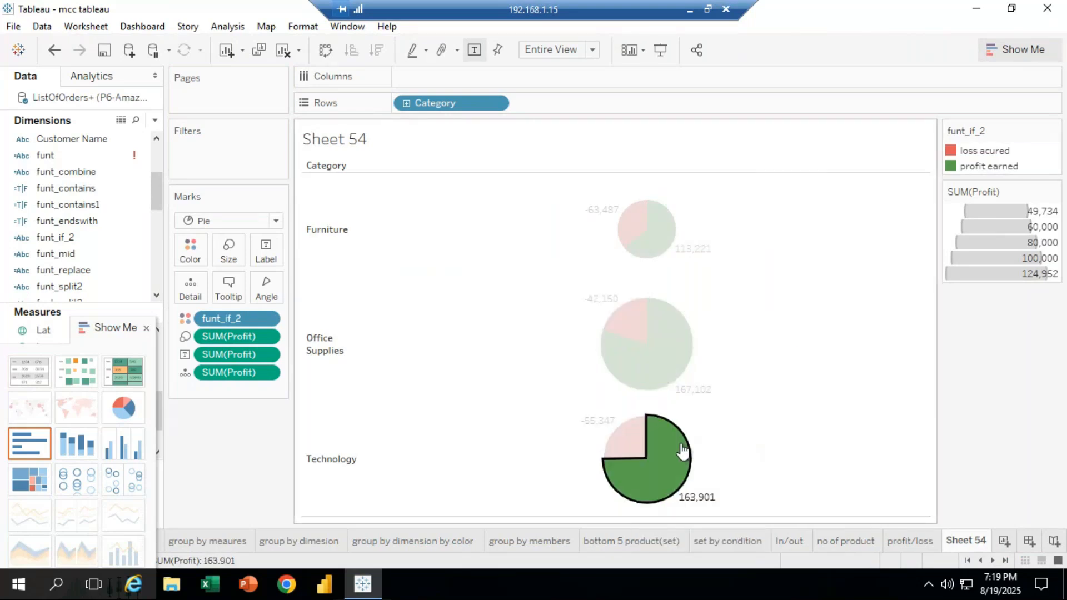
Clear the slice selection and try to recolor loss acured by choosing the Orange palette for funt_if_2.
{"action": "left_click", "coordinate": [794, 309]}
{"action": "left_click", "coordinate": [1055, 131]}
{"action": "left_click", "coordinate": [1023, 144]}
{"action": "left_click_drag", "start_coordinate": [468, 129], "coordinate": [222, 73]}
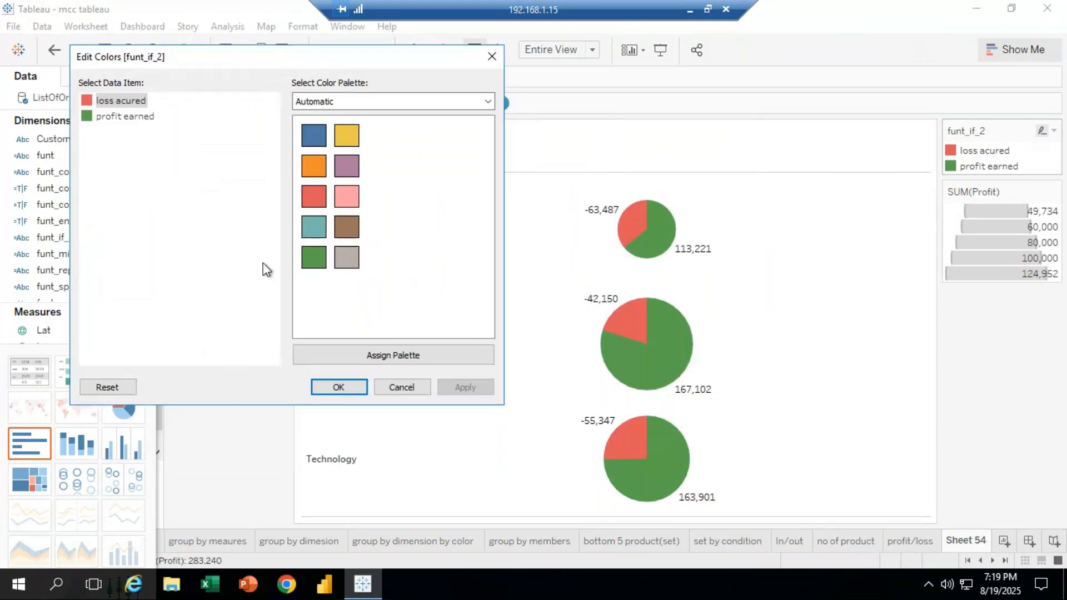
{"action": "left_click", "coordinate": [107, 100]}
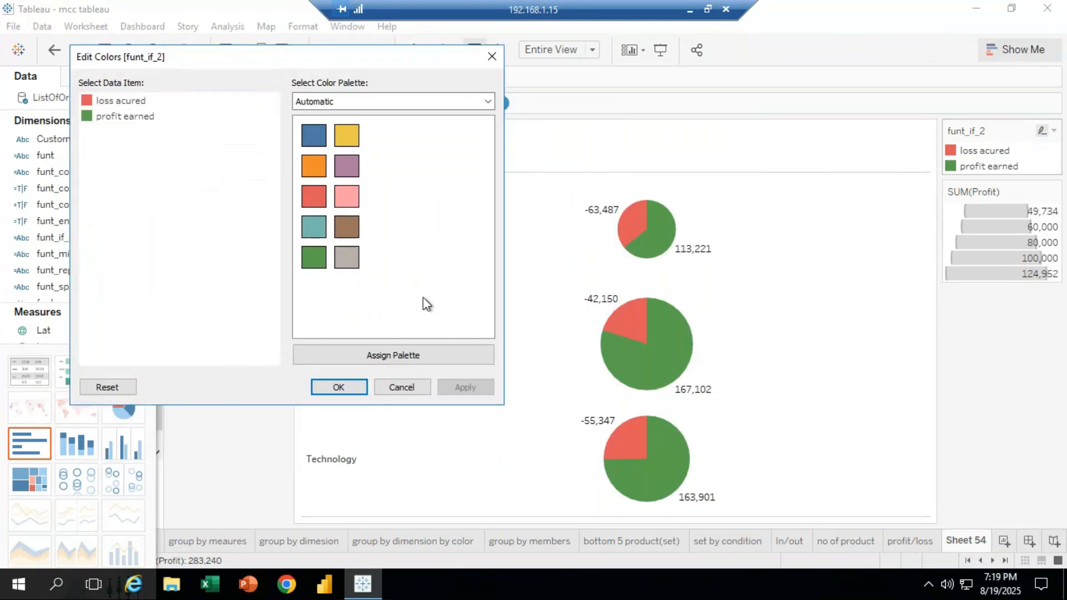
{"action": "left_click", "coordinate": [487, 103]}
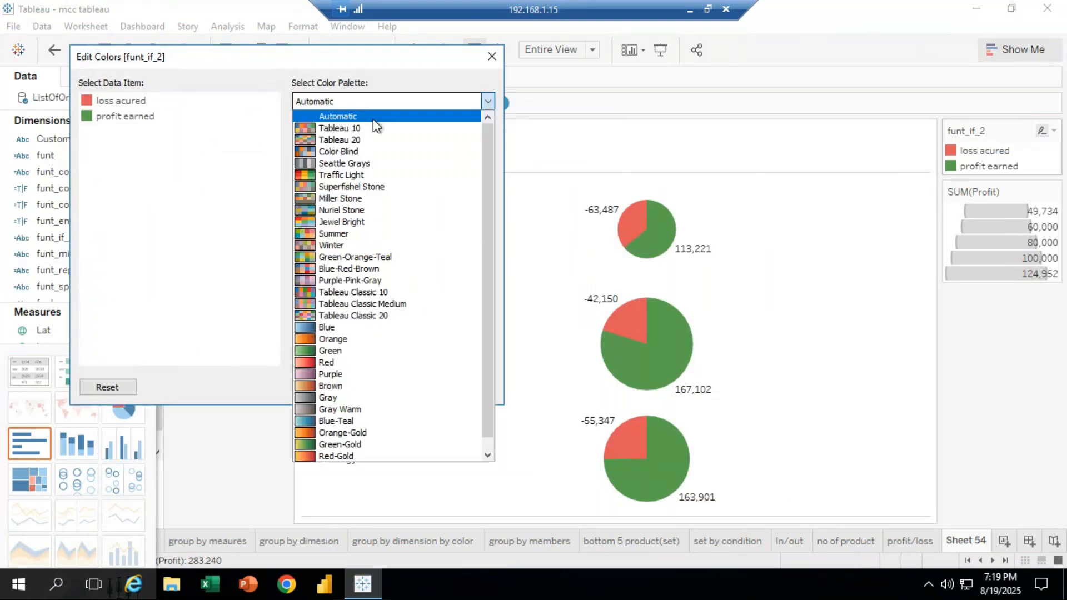
{"action": "left_click", "coordinate": [325, 339]}
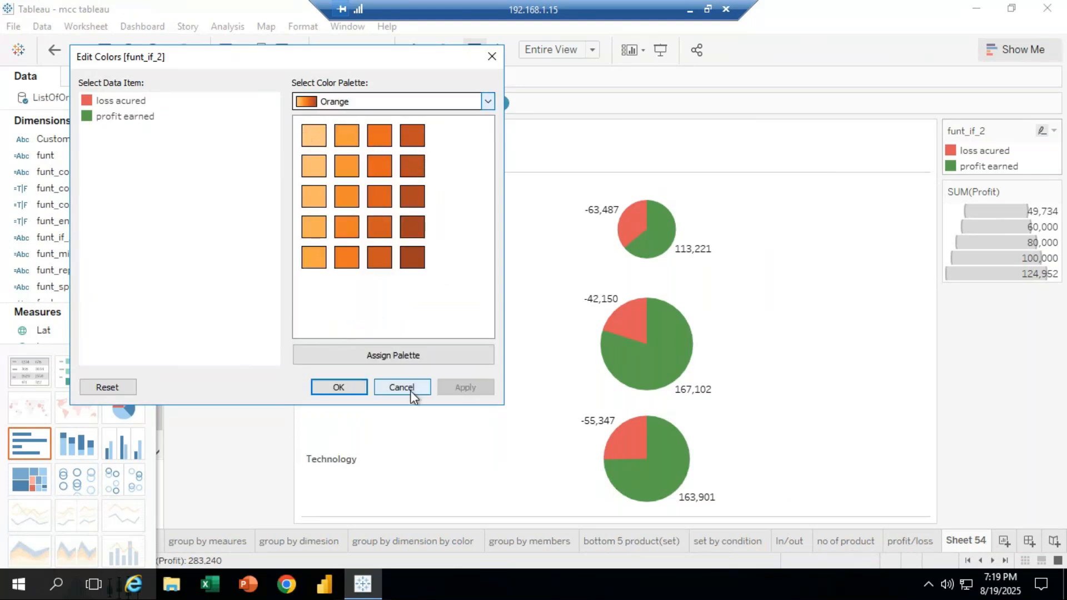
{"action": "left_click", "coordinate": [338, 393]}
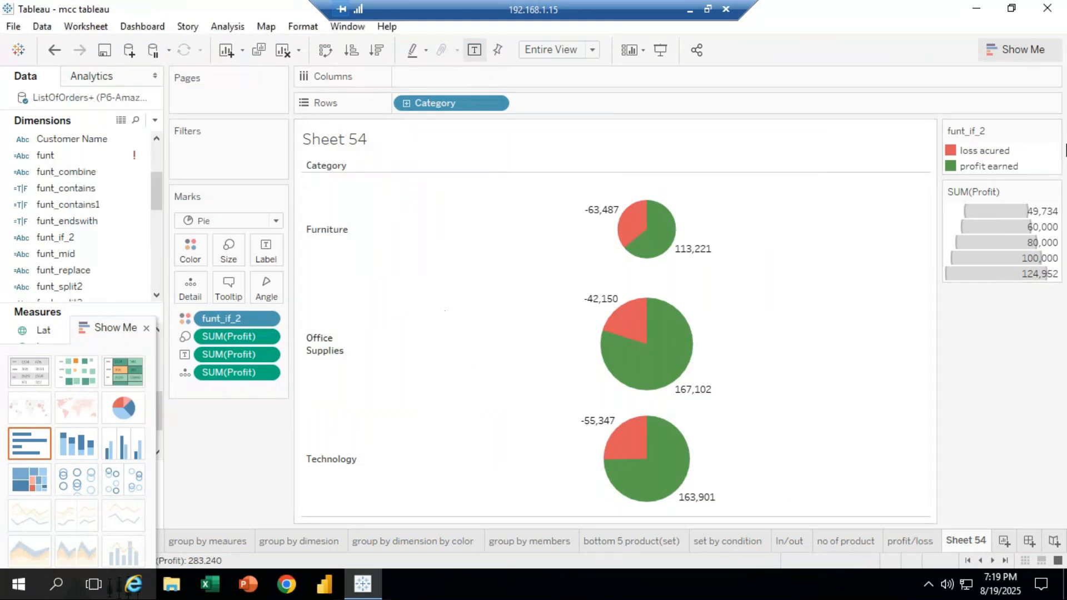
Recolor the loss acured item of funt_if_2 orange from the Automatic palette and accept the change.
{"action": "left_click", "coordinate": [1053, 131]}
{"action": "left_click", "coordinate": [971, 149]}
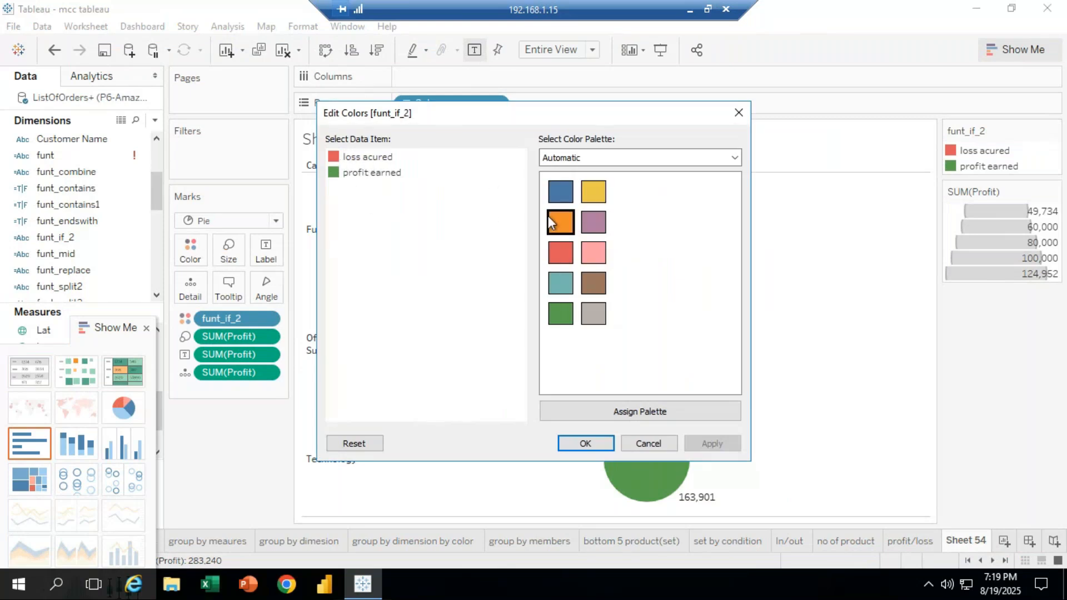
{"action": "left_click", "coordinate": [356, 160]}
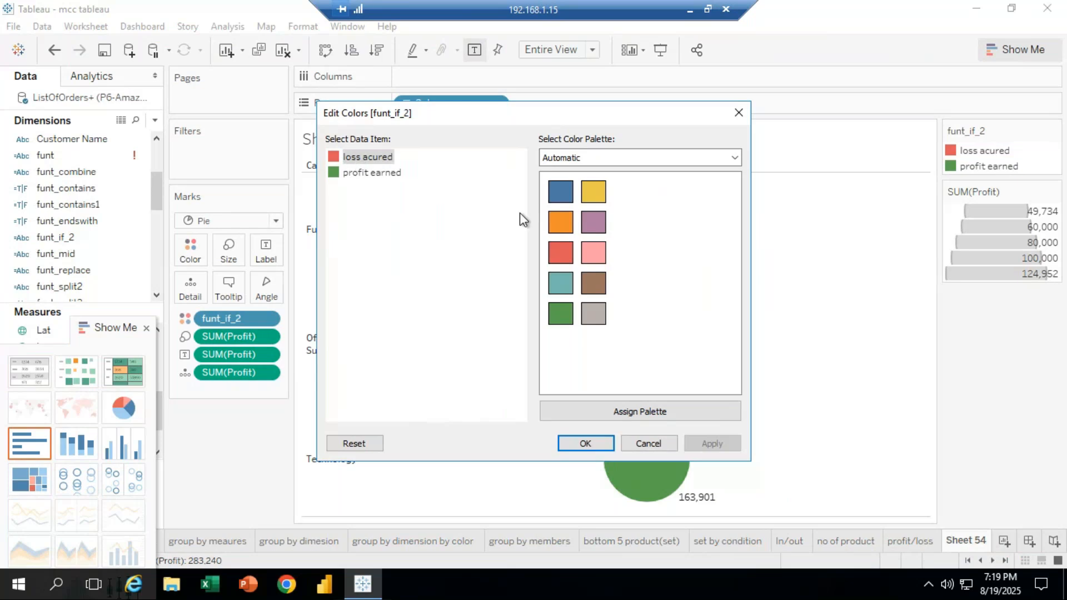
{"action": "left_click", "coordinate": [559, 222]}
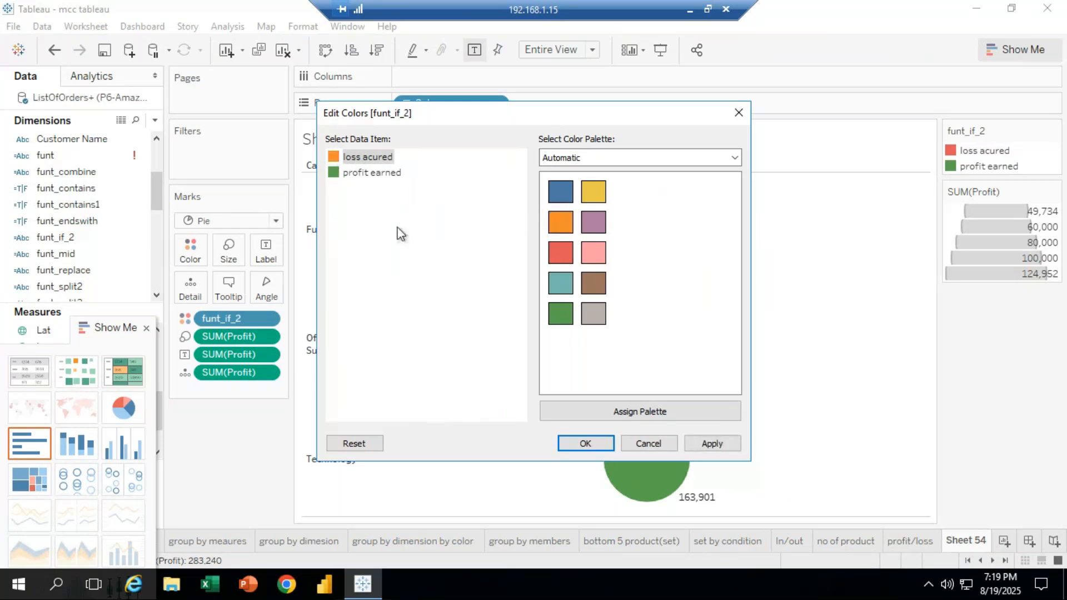
{"action": "left_click", "coordinate": [586, 443]}
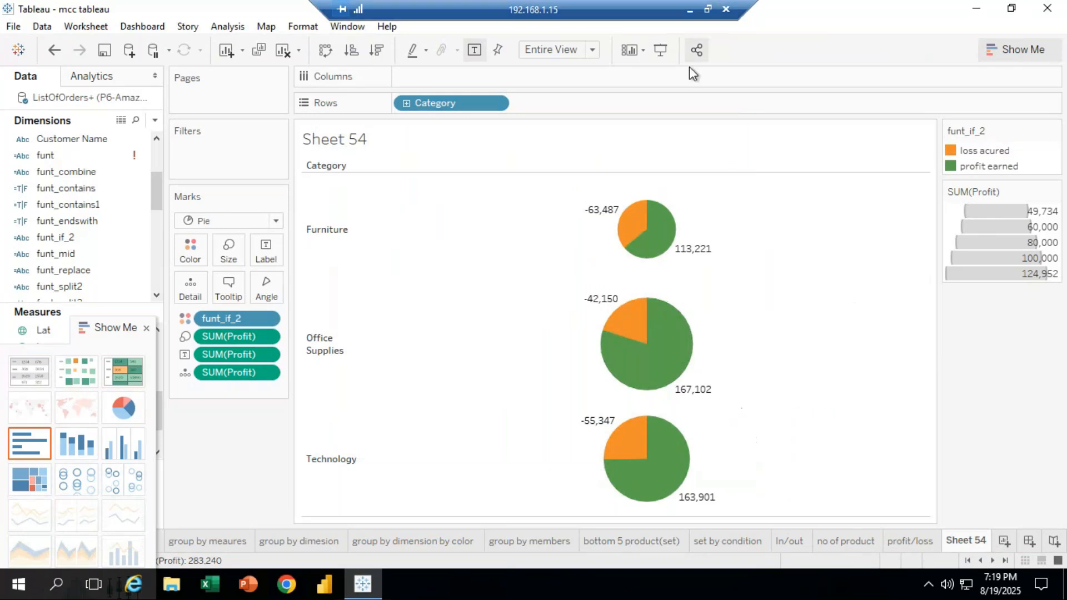
View the pies in presentation mode, compare them with Text marks there, and undo the mark type change.
{"action": "left_click", "coordinate": [664, 58]}
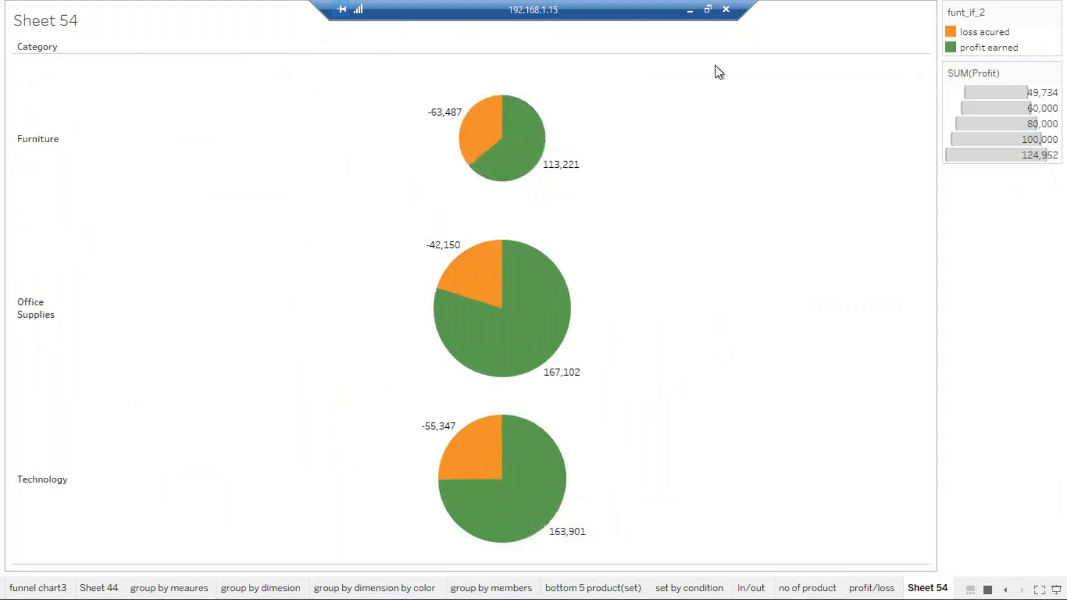
{"action": "key", "text": "Escape"}
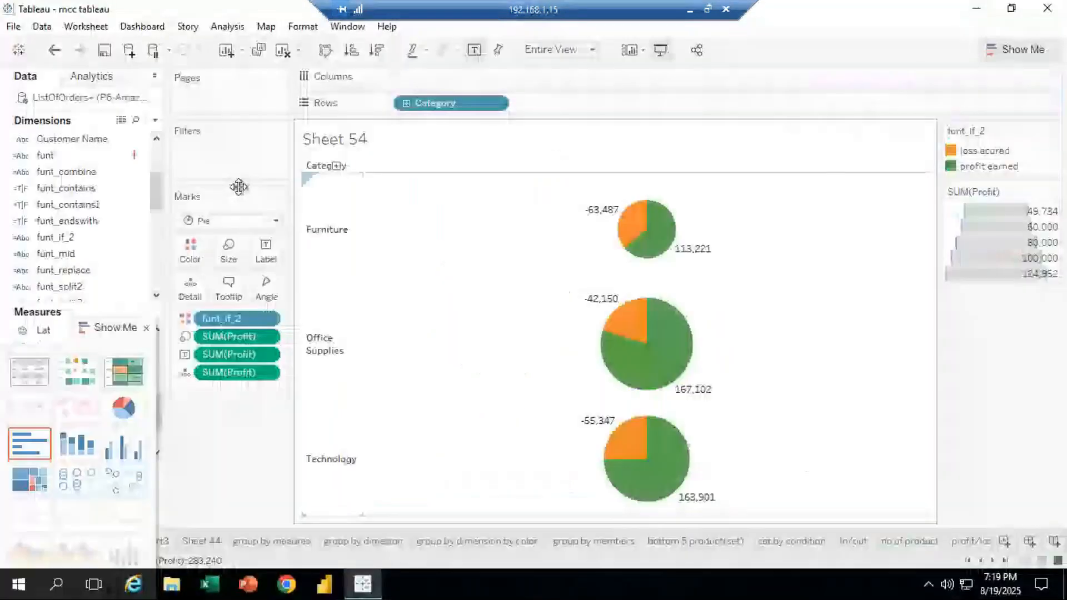
{"action": "left_click", "coordinate": [261, 221]}
{"action": "key", "text": "Escape"}
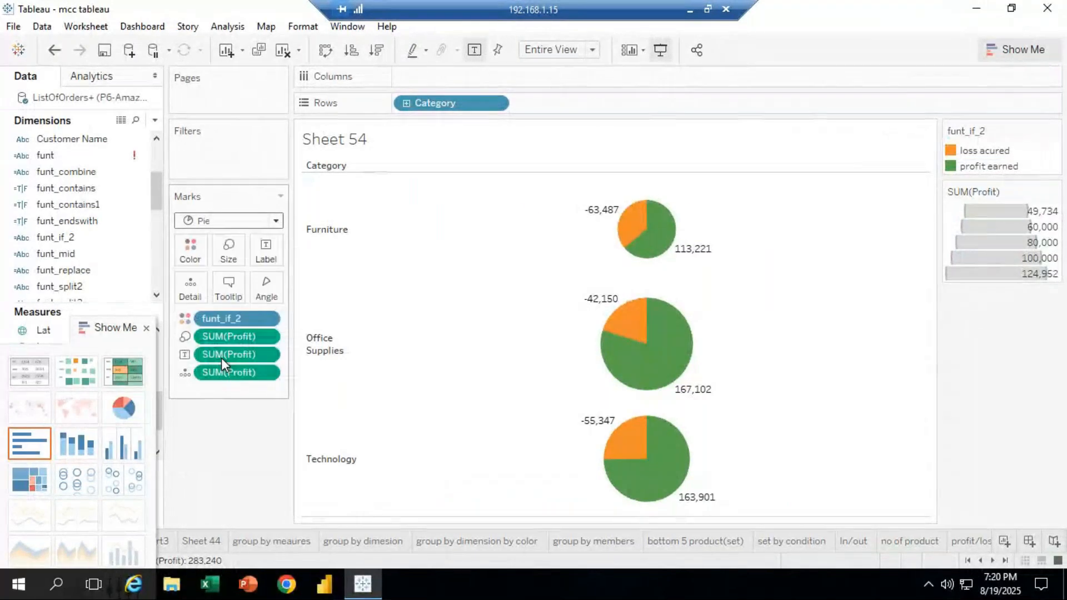
{"action": "left_click", "coordinate": [661, 52]}
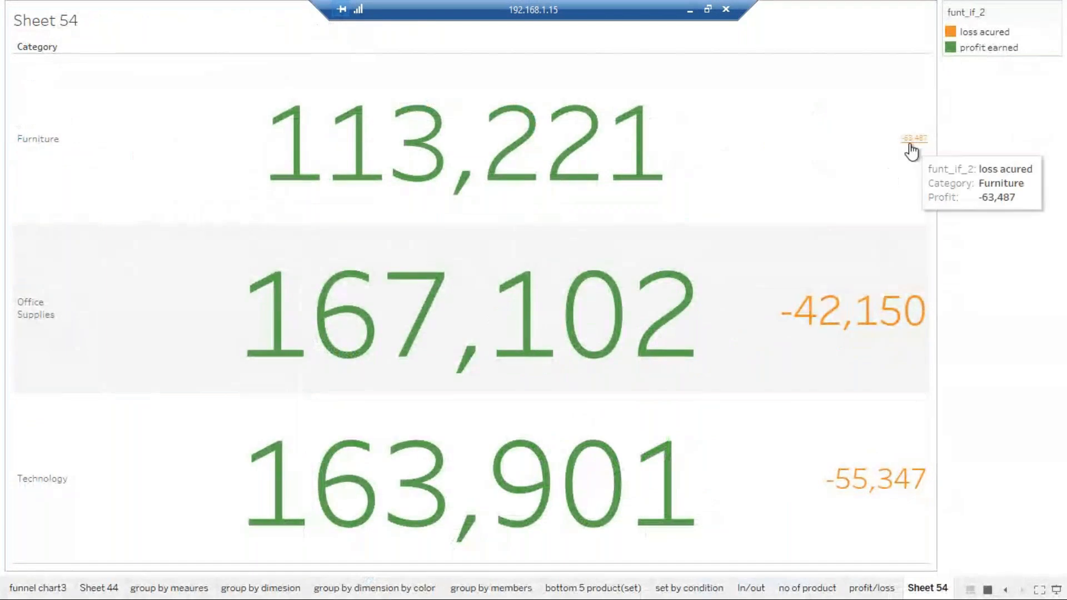
{"action": "mouse_move", "coordinate": [877, 300]}
{"action": "key", "text": "Escape"}
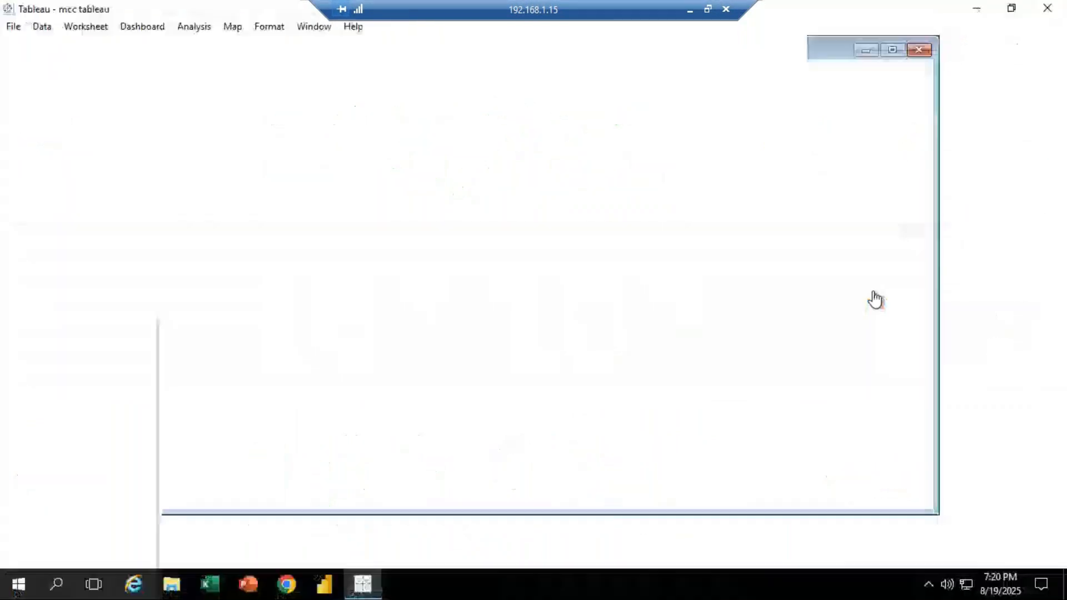
{"action": "left_click", "coordinate": [54, 50]}
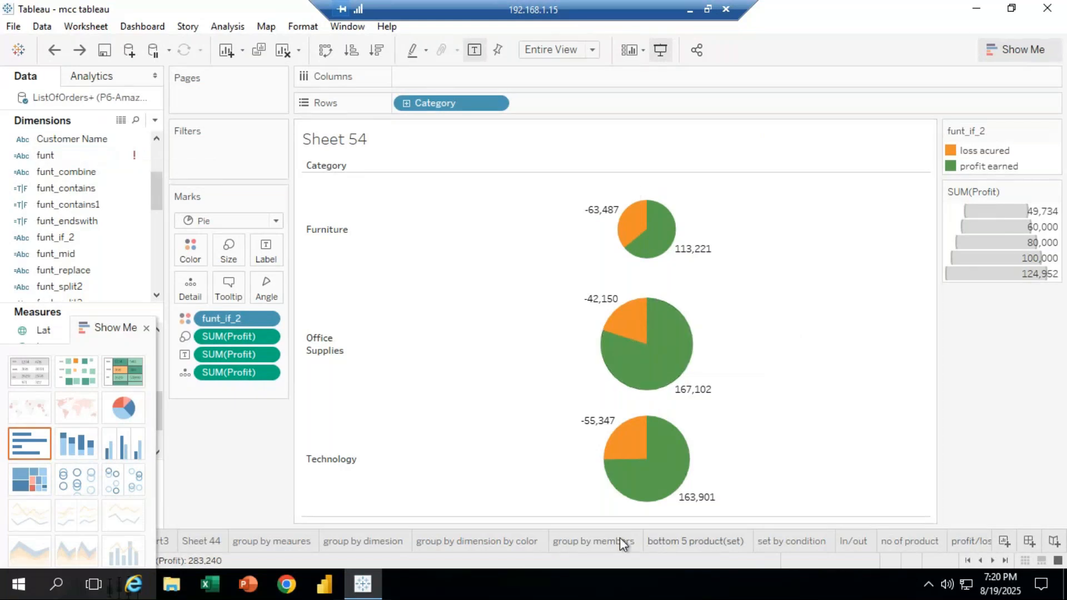
Rename the Sheet 54 worksheet as "profit/loss by chart".
{"action": "left_click", "coordinate": [1005, 561]}
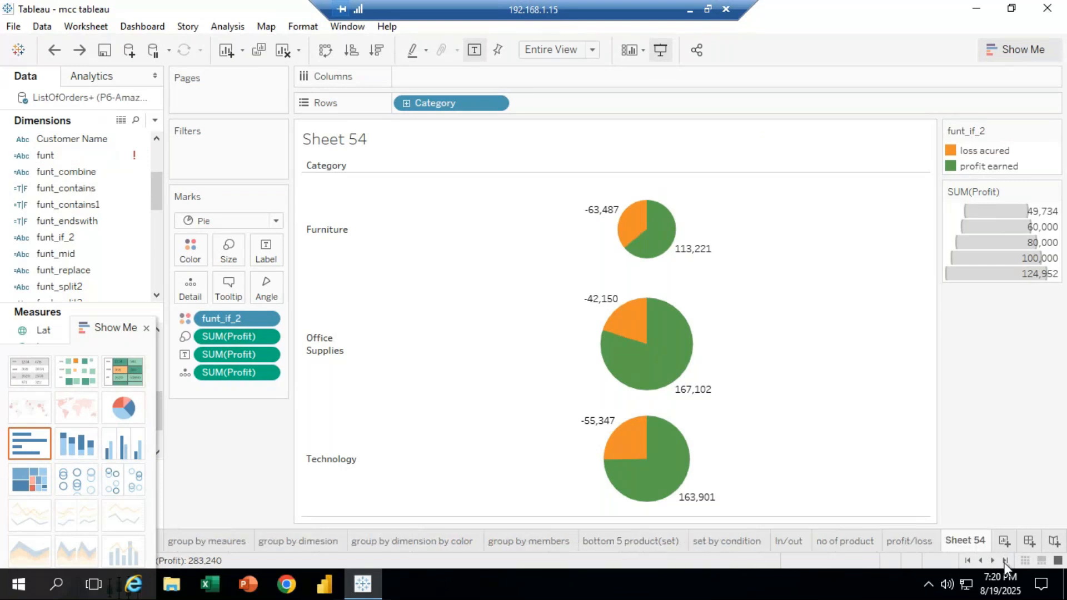
{"action": "right_click", "coordinate": [963, 541]}
{"action": "left_click", "coordinate": [970, 349]}
{"action": "key", "text": "BackSpace"}
{"action": "type", "text": "profit/loss"}
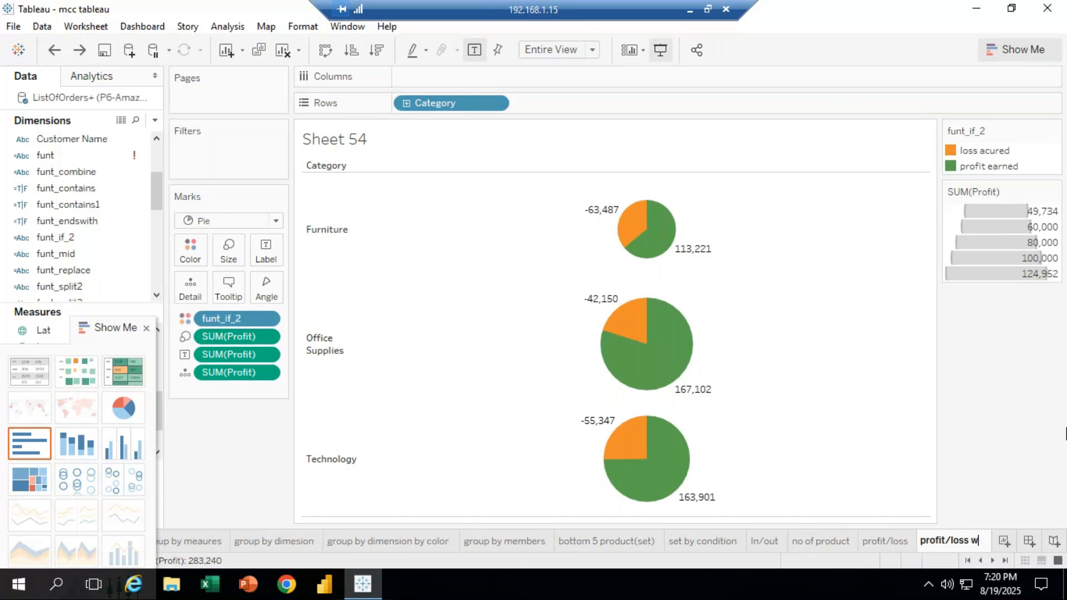
{"action": "type", "text": " by chart"}
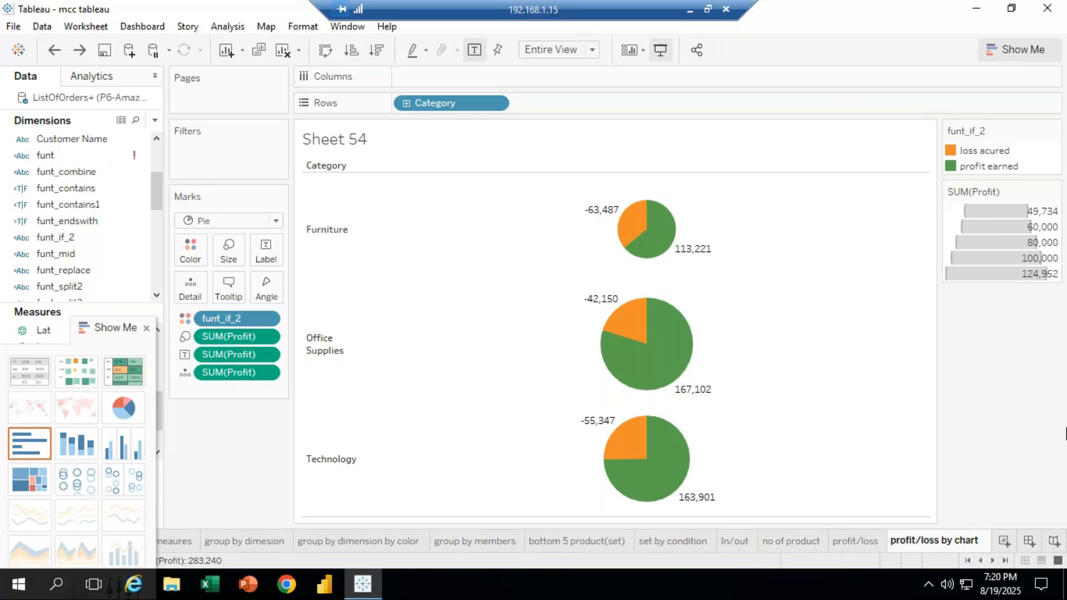
{"action": "key", "text": "Return"}
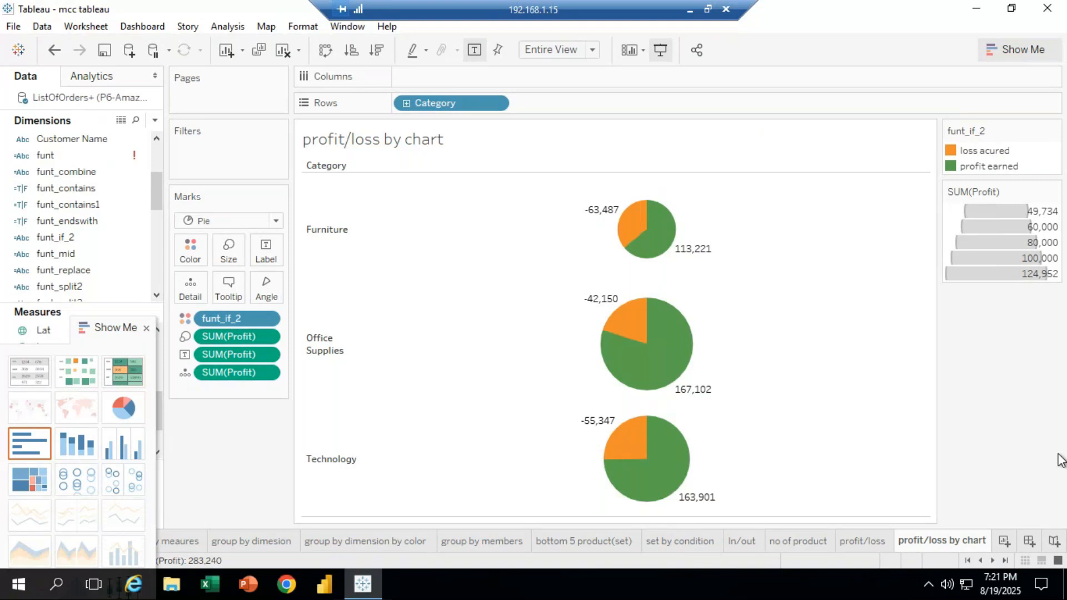
Switch to the GoTo Meeting window and send "clear?" to everyone in the chat.
{"action": "left_click", "coordinate": [690, 9]}
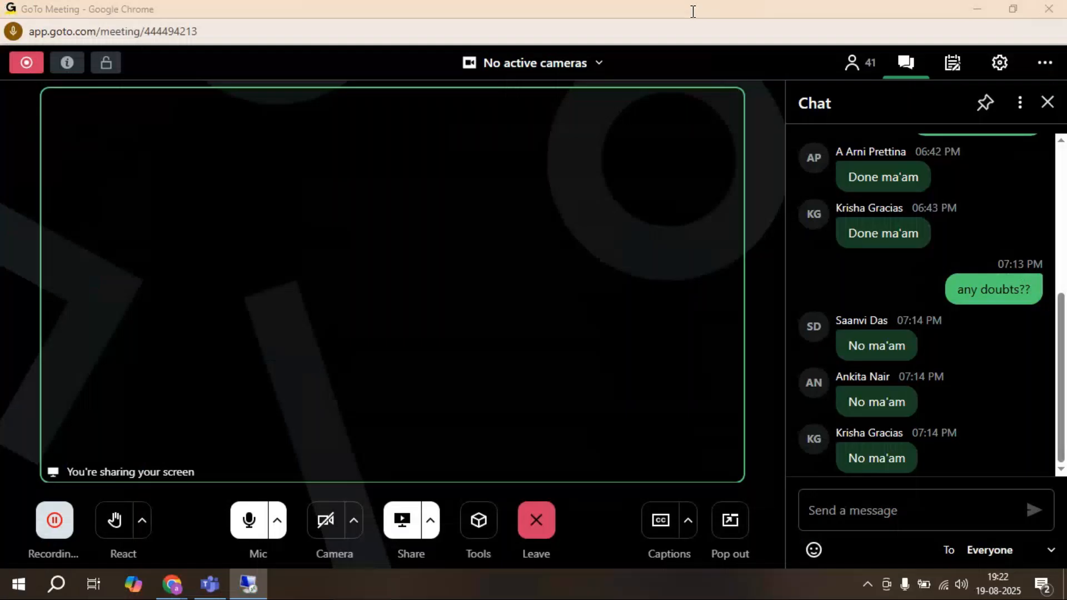
{"action": "left_click", "coordinate": [892, 507]}
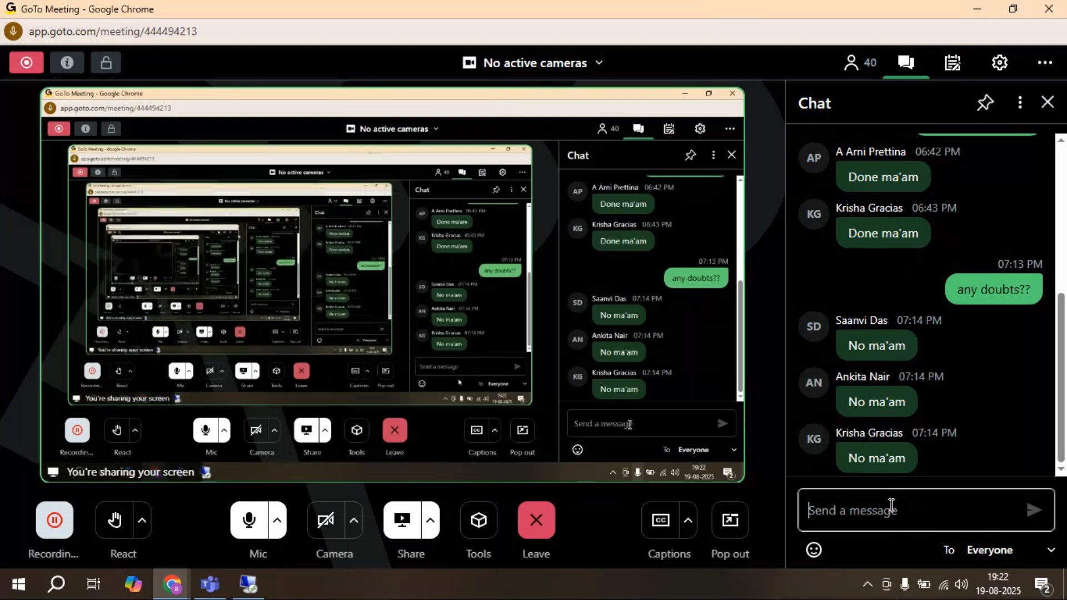
{"action": "type", "text": "c"}
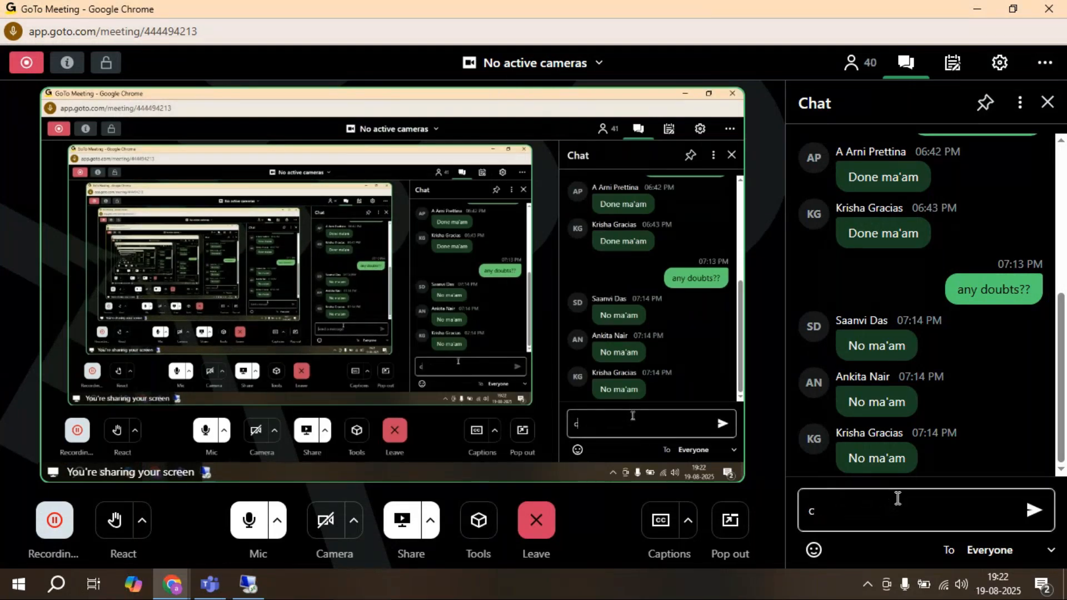
{"action": "type", "text": "lear?"}
{"action": "key", "text": "Return"}
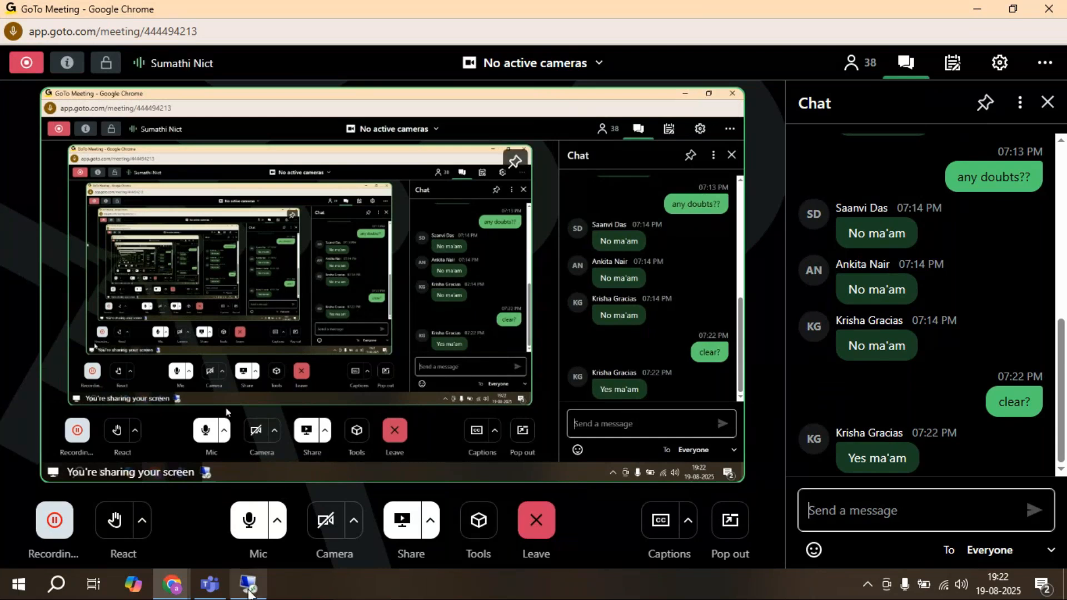
Switch back to the remote Tableau session and add a new blank worksheet after the profit/loss by chart sheet.
{"action": "left_click", "coordinate": [248, 589]}
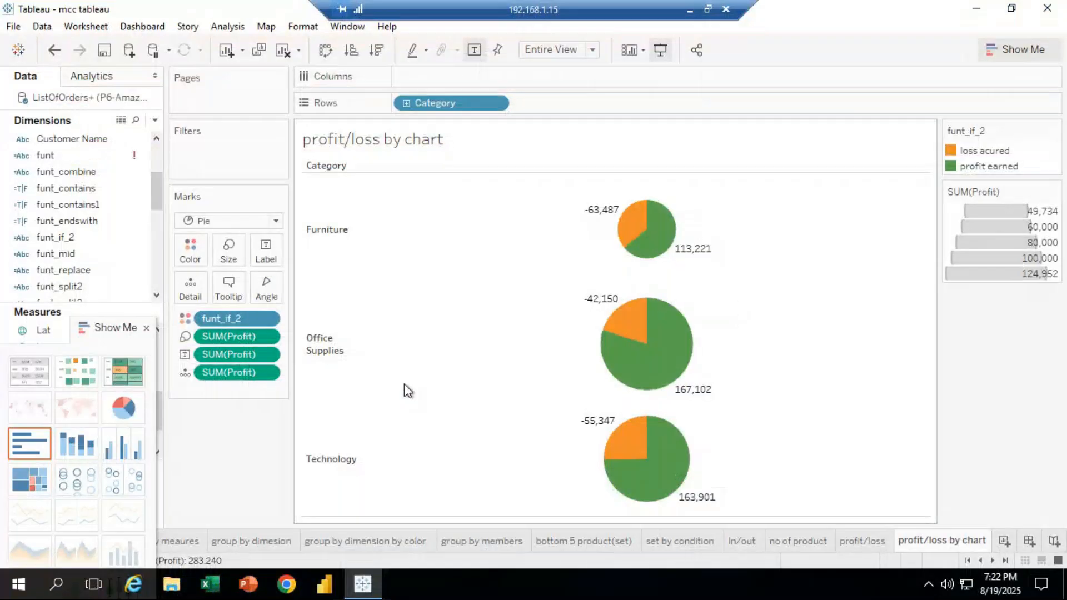
{"action": "left_click", "coordinate": [1004, 541]}
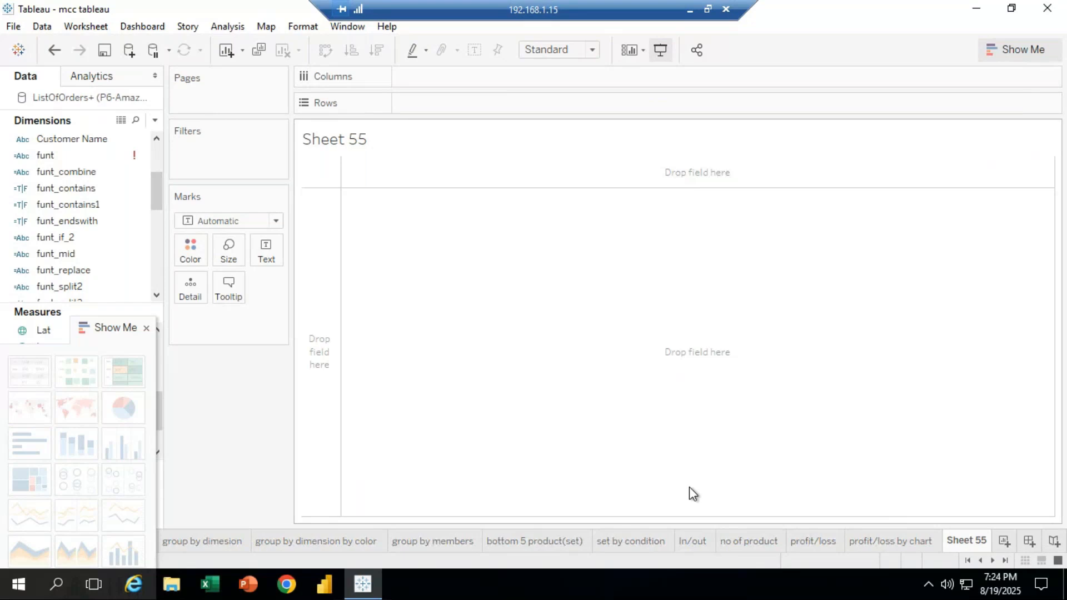
Switch to the GoTo Meeting window and start a new chat message to everyone.
{"action": "left_click", "coordinate": [689, 12]}
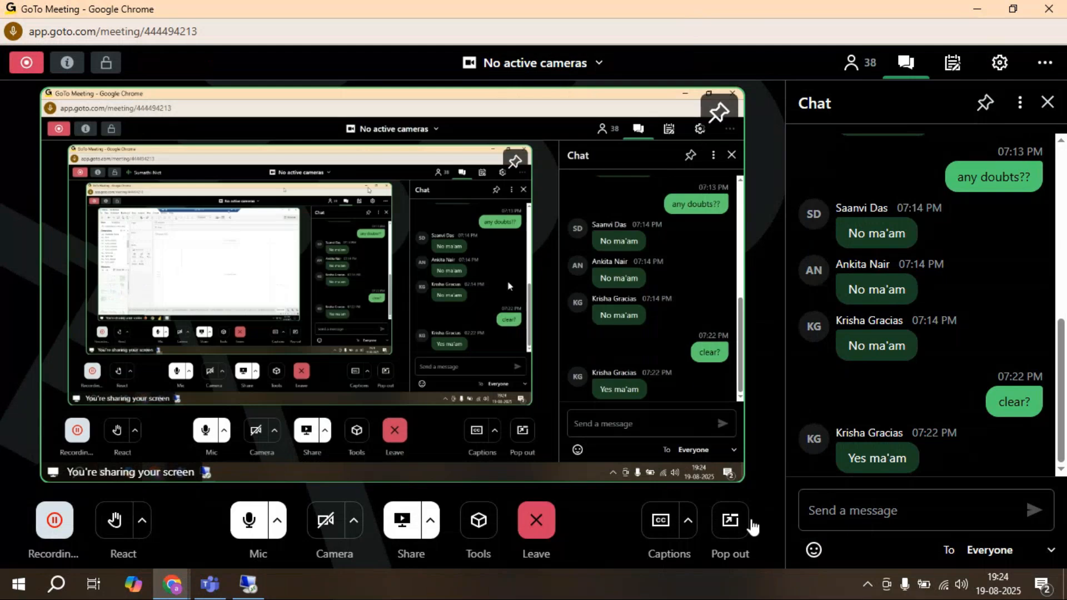
{"action": "left_click", "coordinate": [851, 514]}
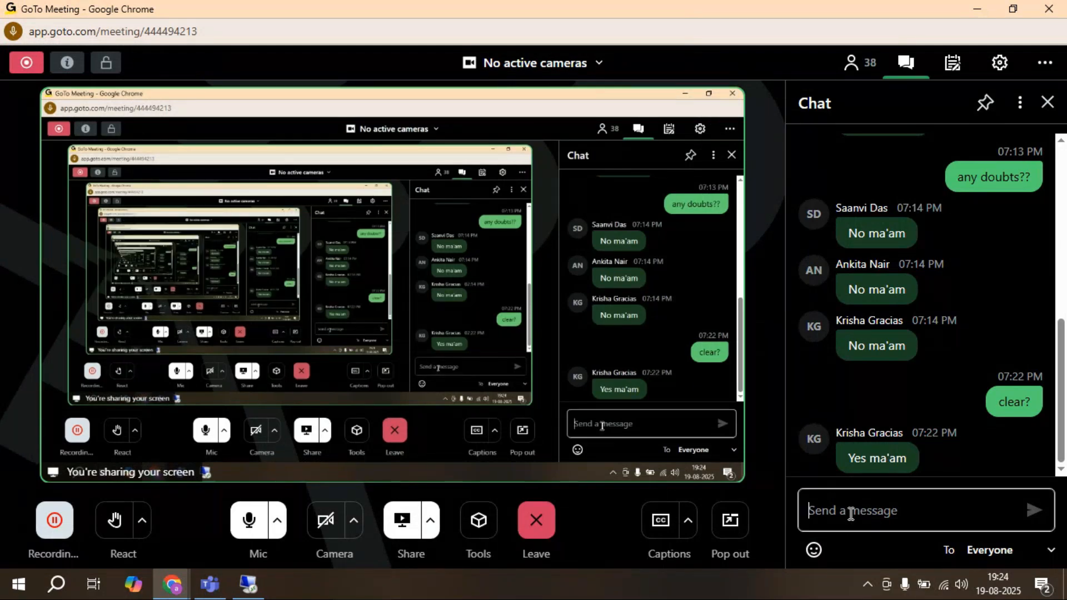